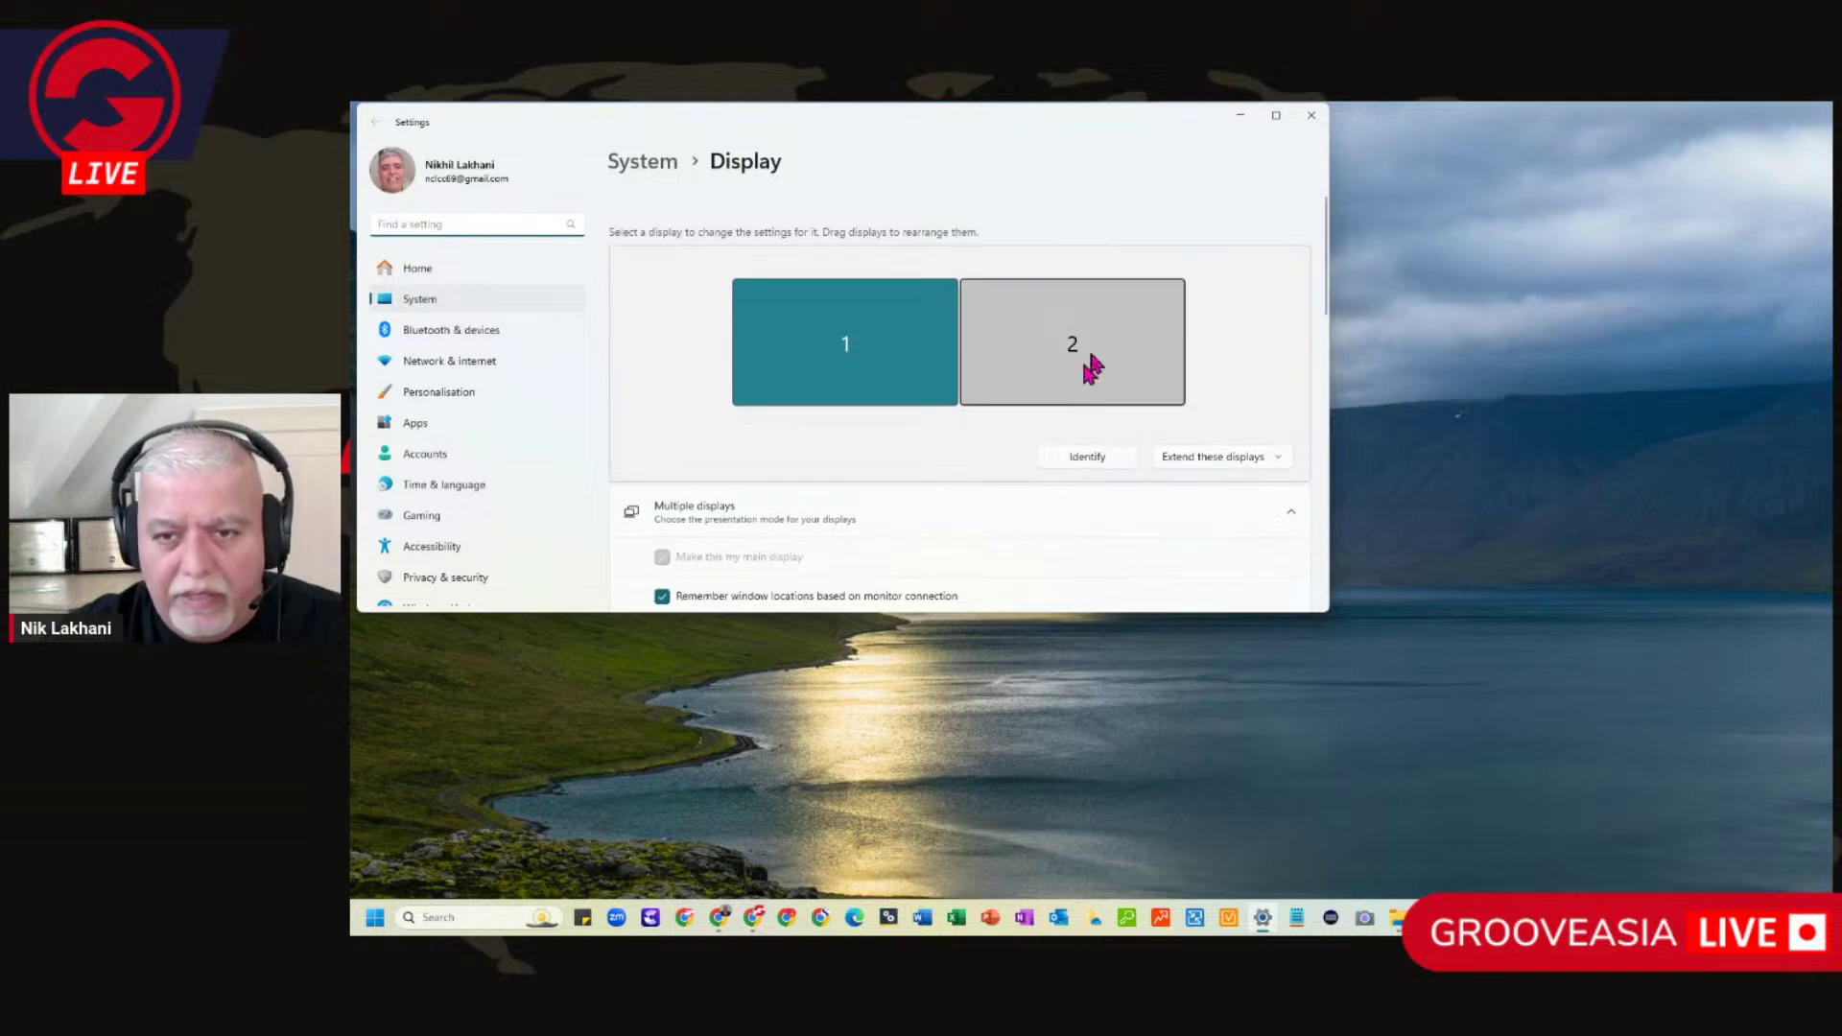
Step: Set the display scale to 150% in the display settings and close the settings window
{"action": "scroll", "coordinate": [1175, 475], "scroll_direction": "down", "scroll_amount": 8}
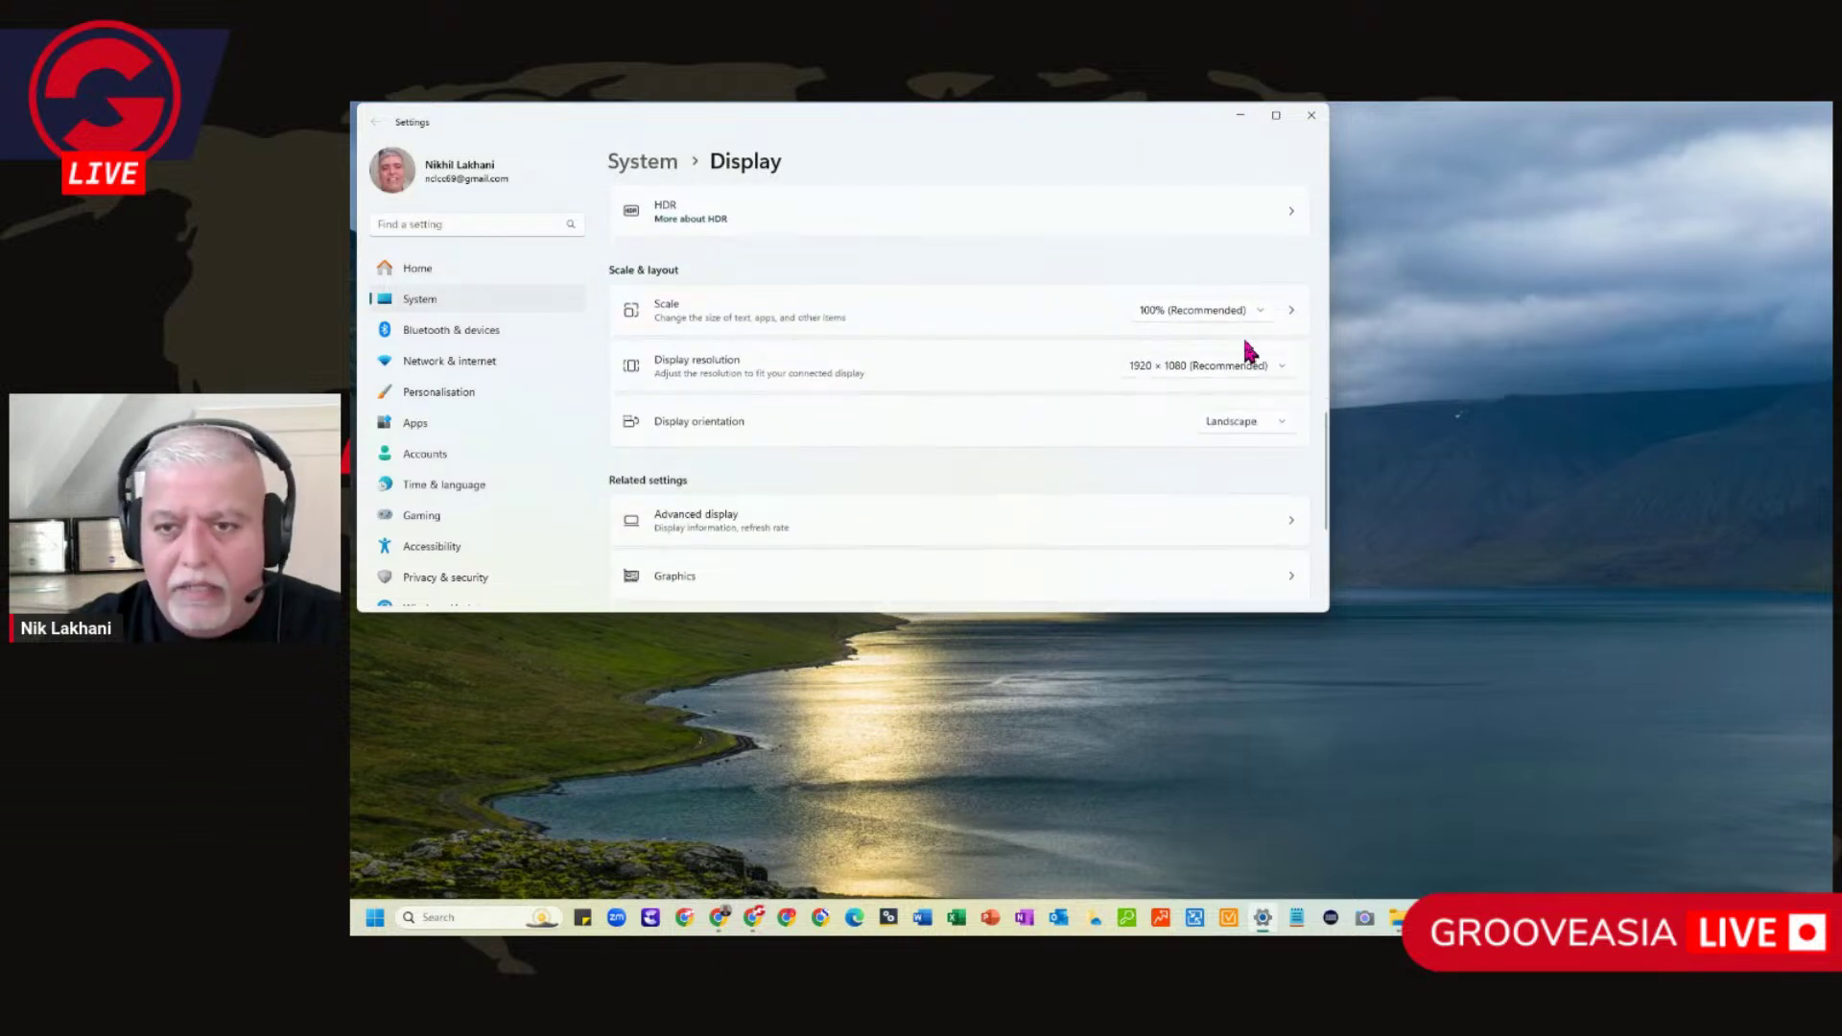
{"action": "left_click", "coordinate": [1195, 311]}
{"action": "left_click", "coordinate": [1193, 370]}
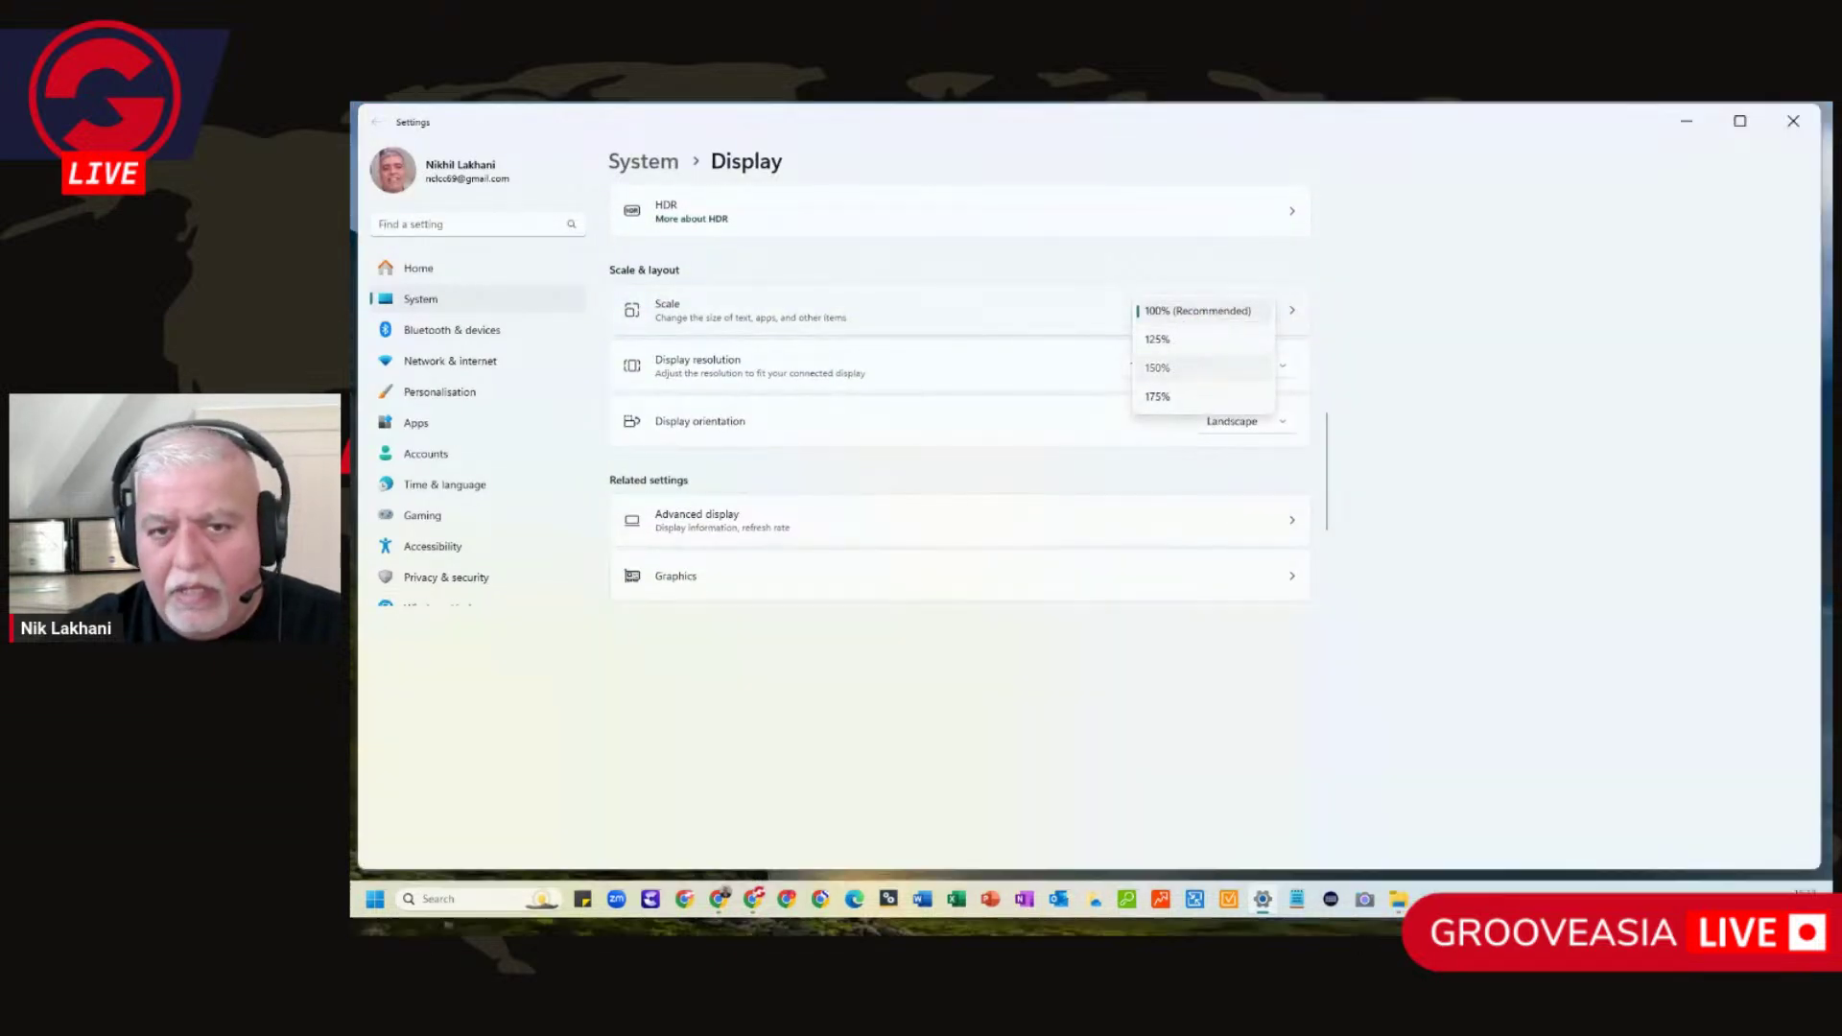
{"action": "left_click", "coordinate": [1793, 120]}
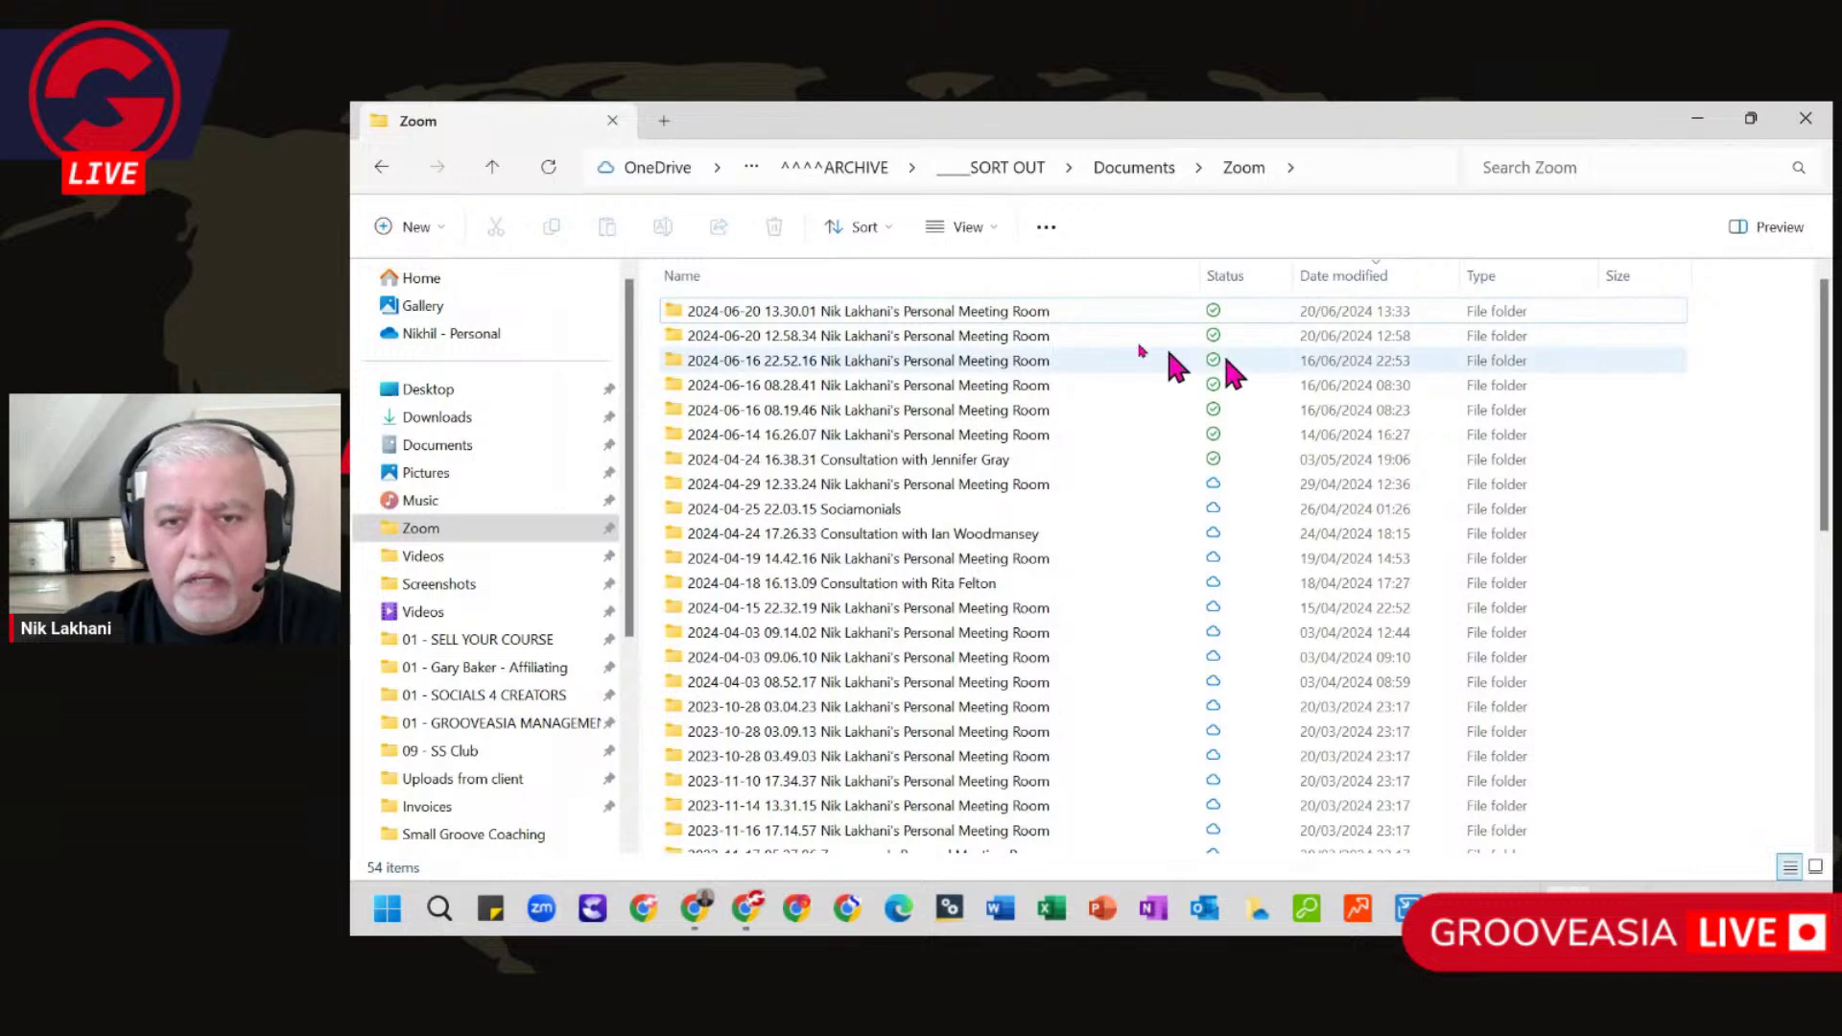
Step: Open the Zoom recording folder dated 2024-06-20 13.30.01 and select the Descript Demo Video MP4 file
{"action": "left_click", "coordinate": [1049, 319]}
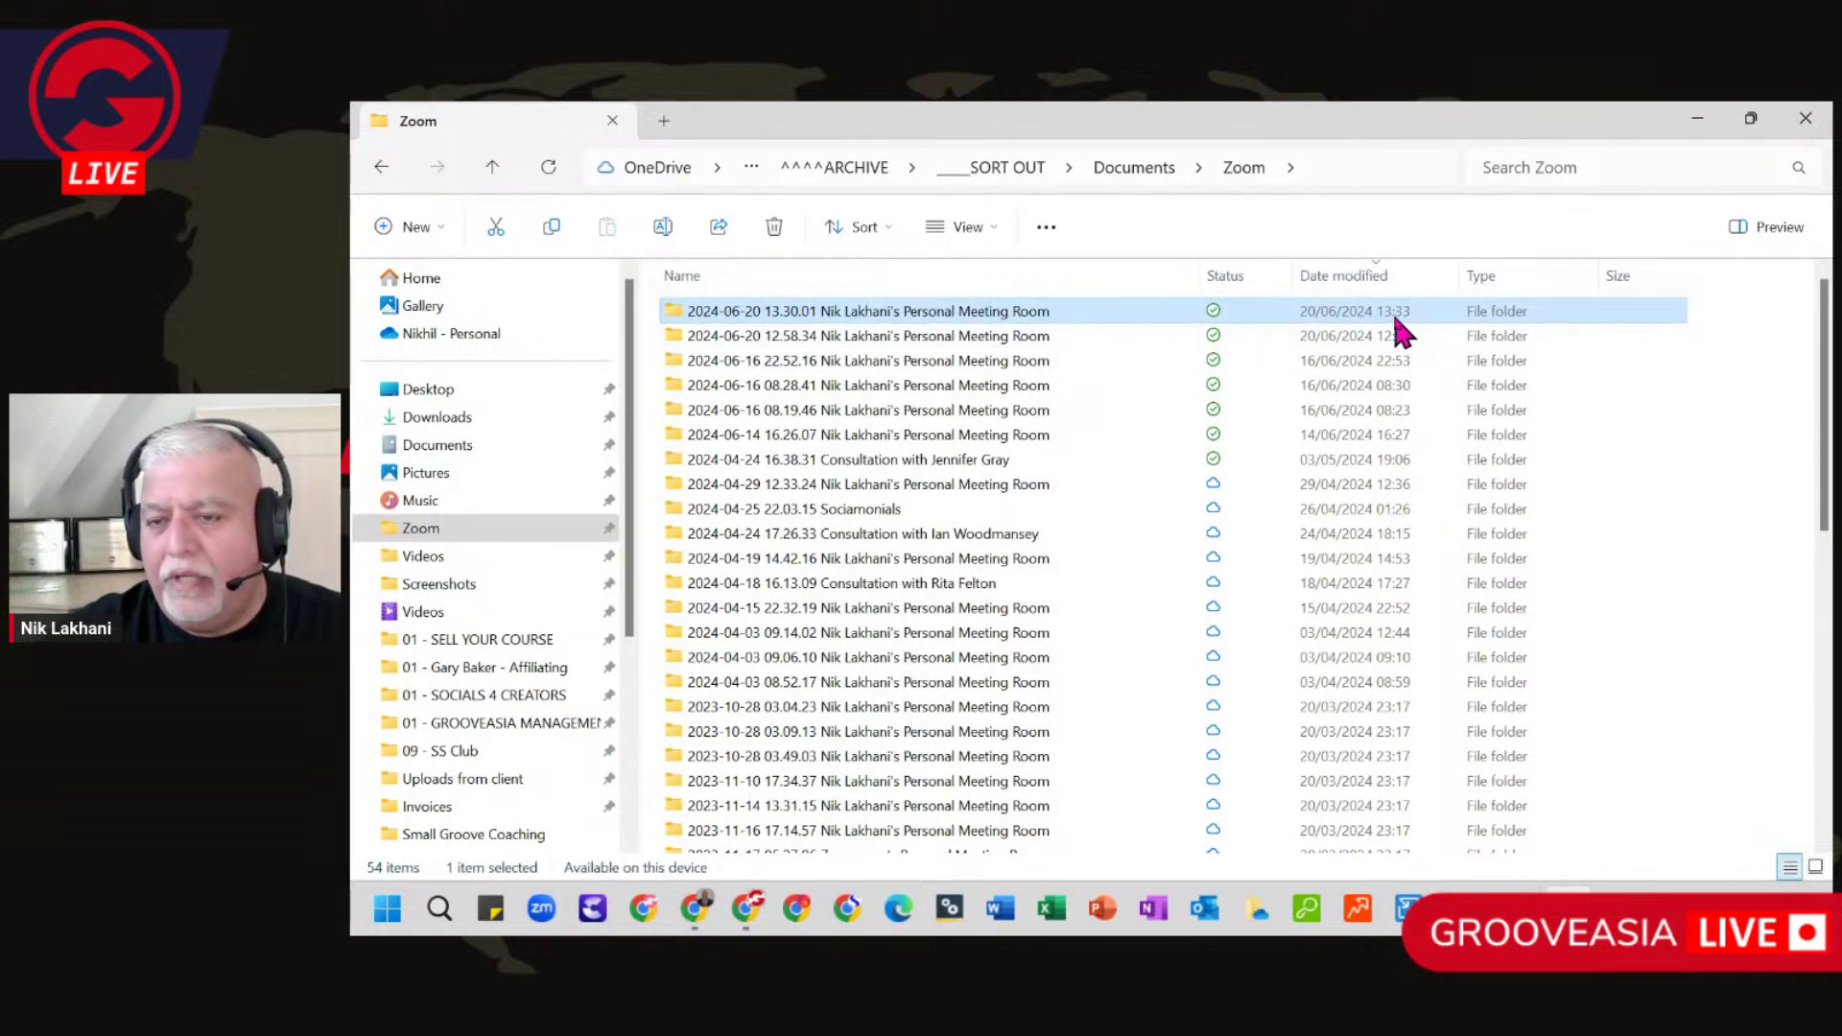
{"action": "double_click", "coordinate": [1365, 319]}
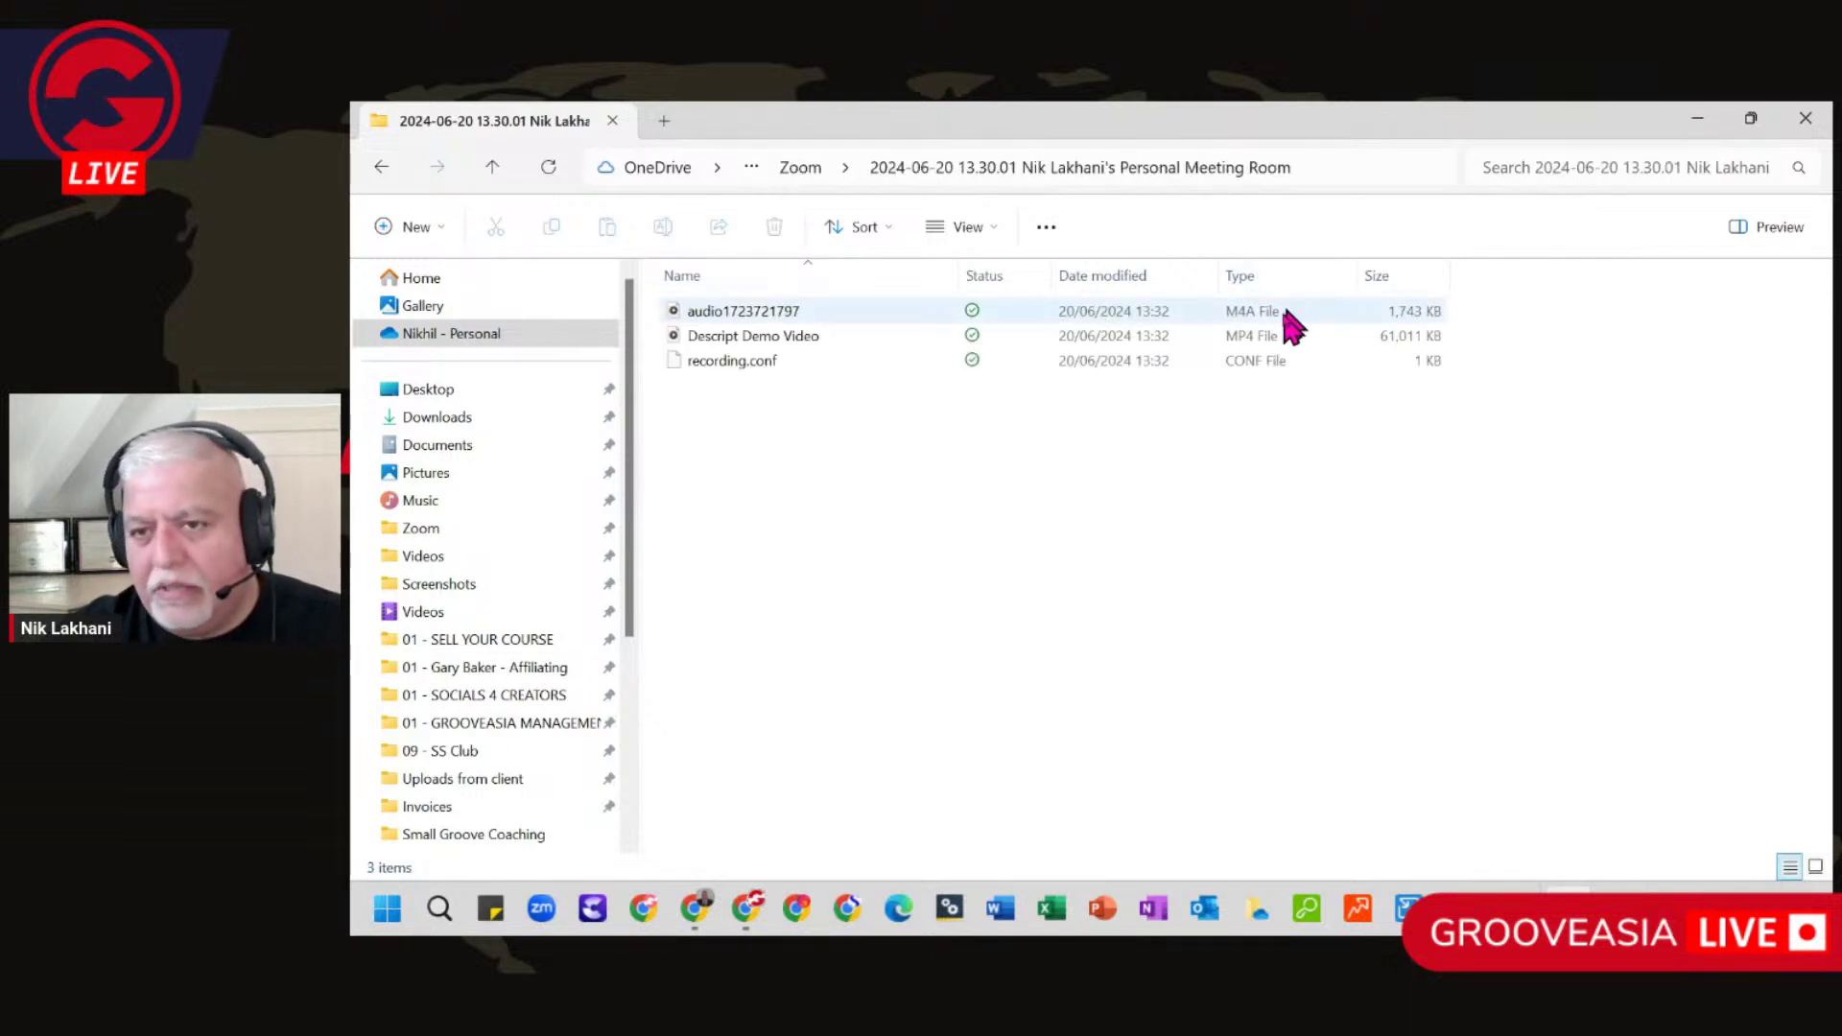
{"action": "left_click", "coordinate": [753, 338]}
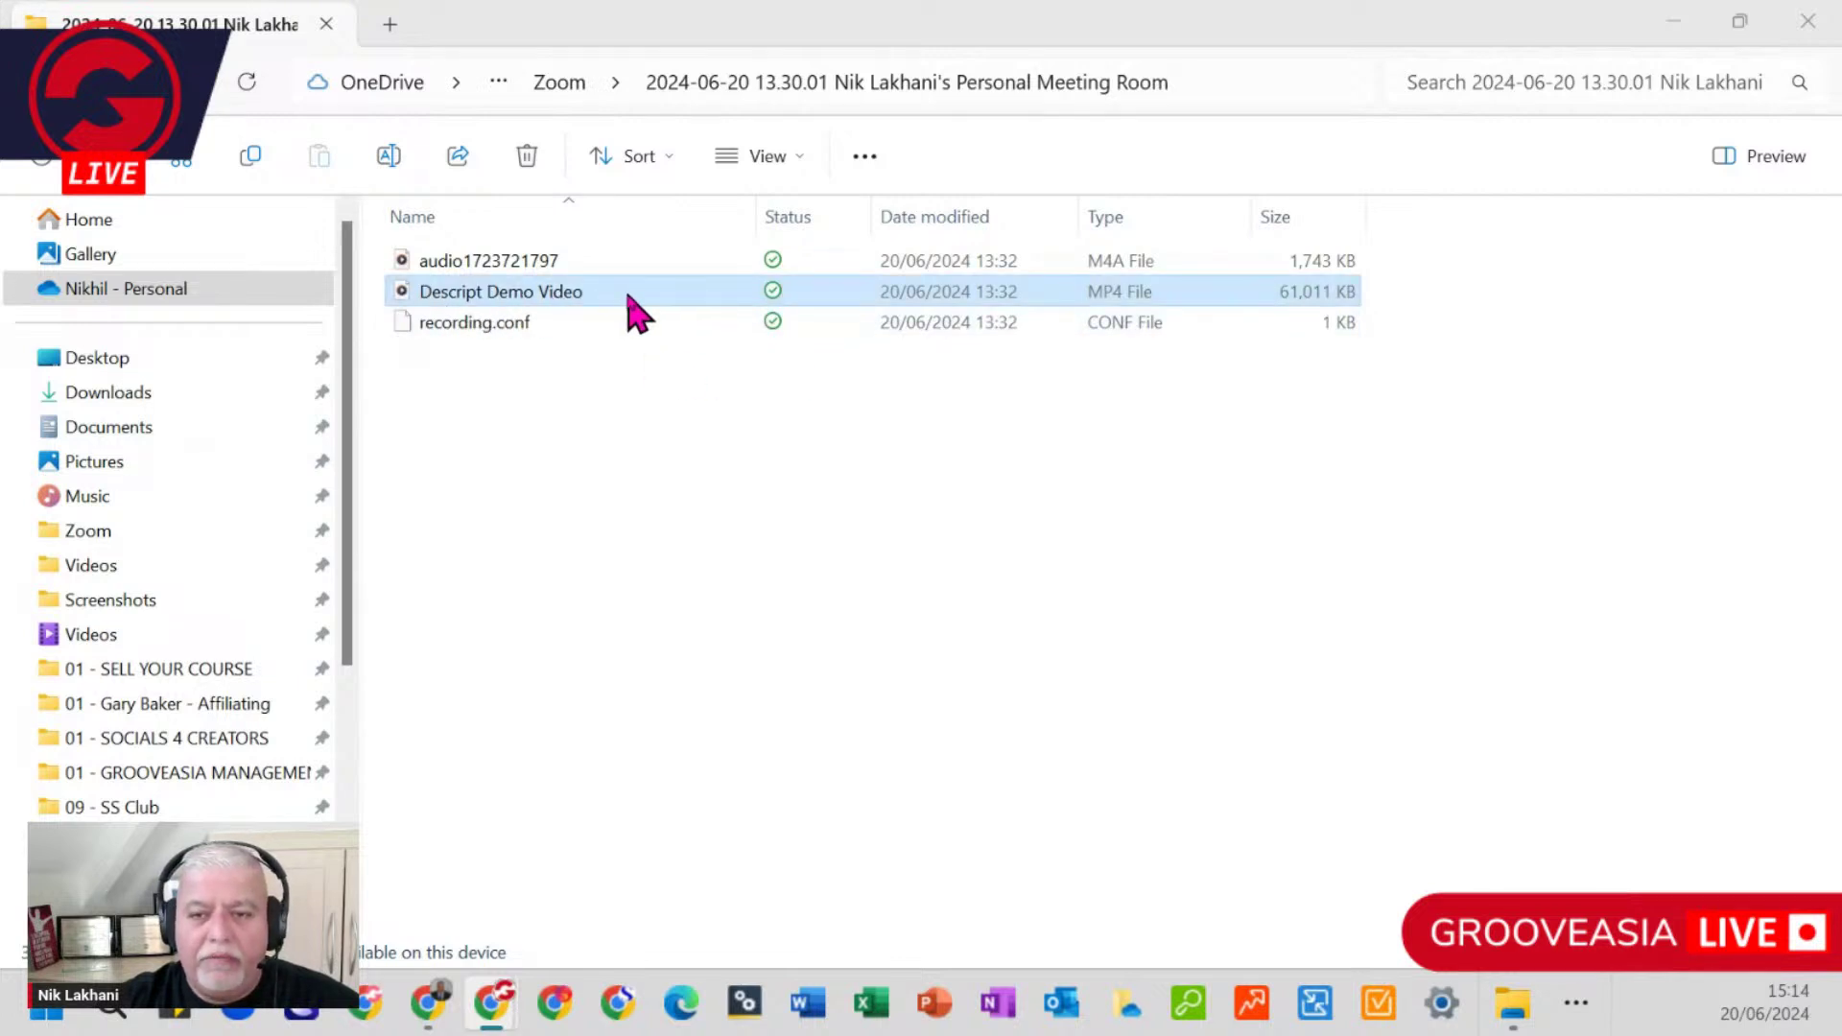
Step: Play the first seconds of Descript Demo Video in an enlarged Media Player window, pause it and close the player
{"action": "double_click", "coordinate": [576, 314]}
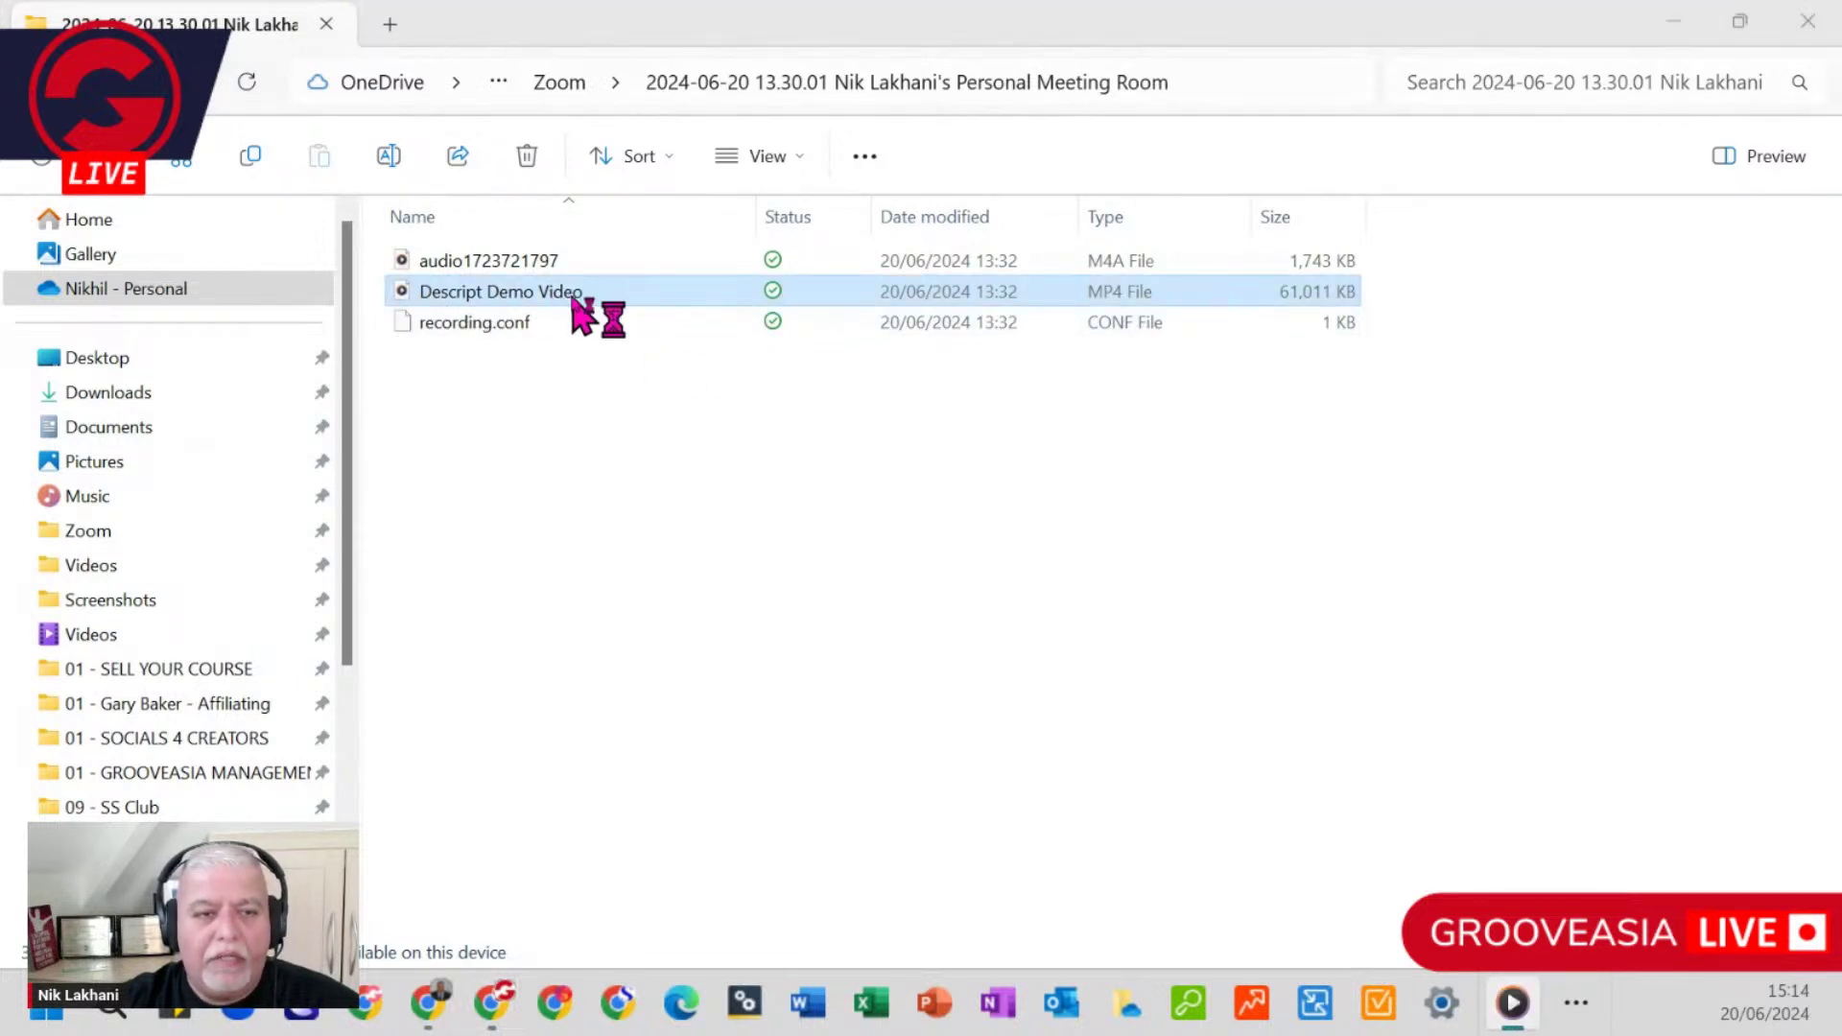
{"action": "left_click_drag", "start_coordinate": [893, 168], "coordinate": [888, 31]}
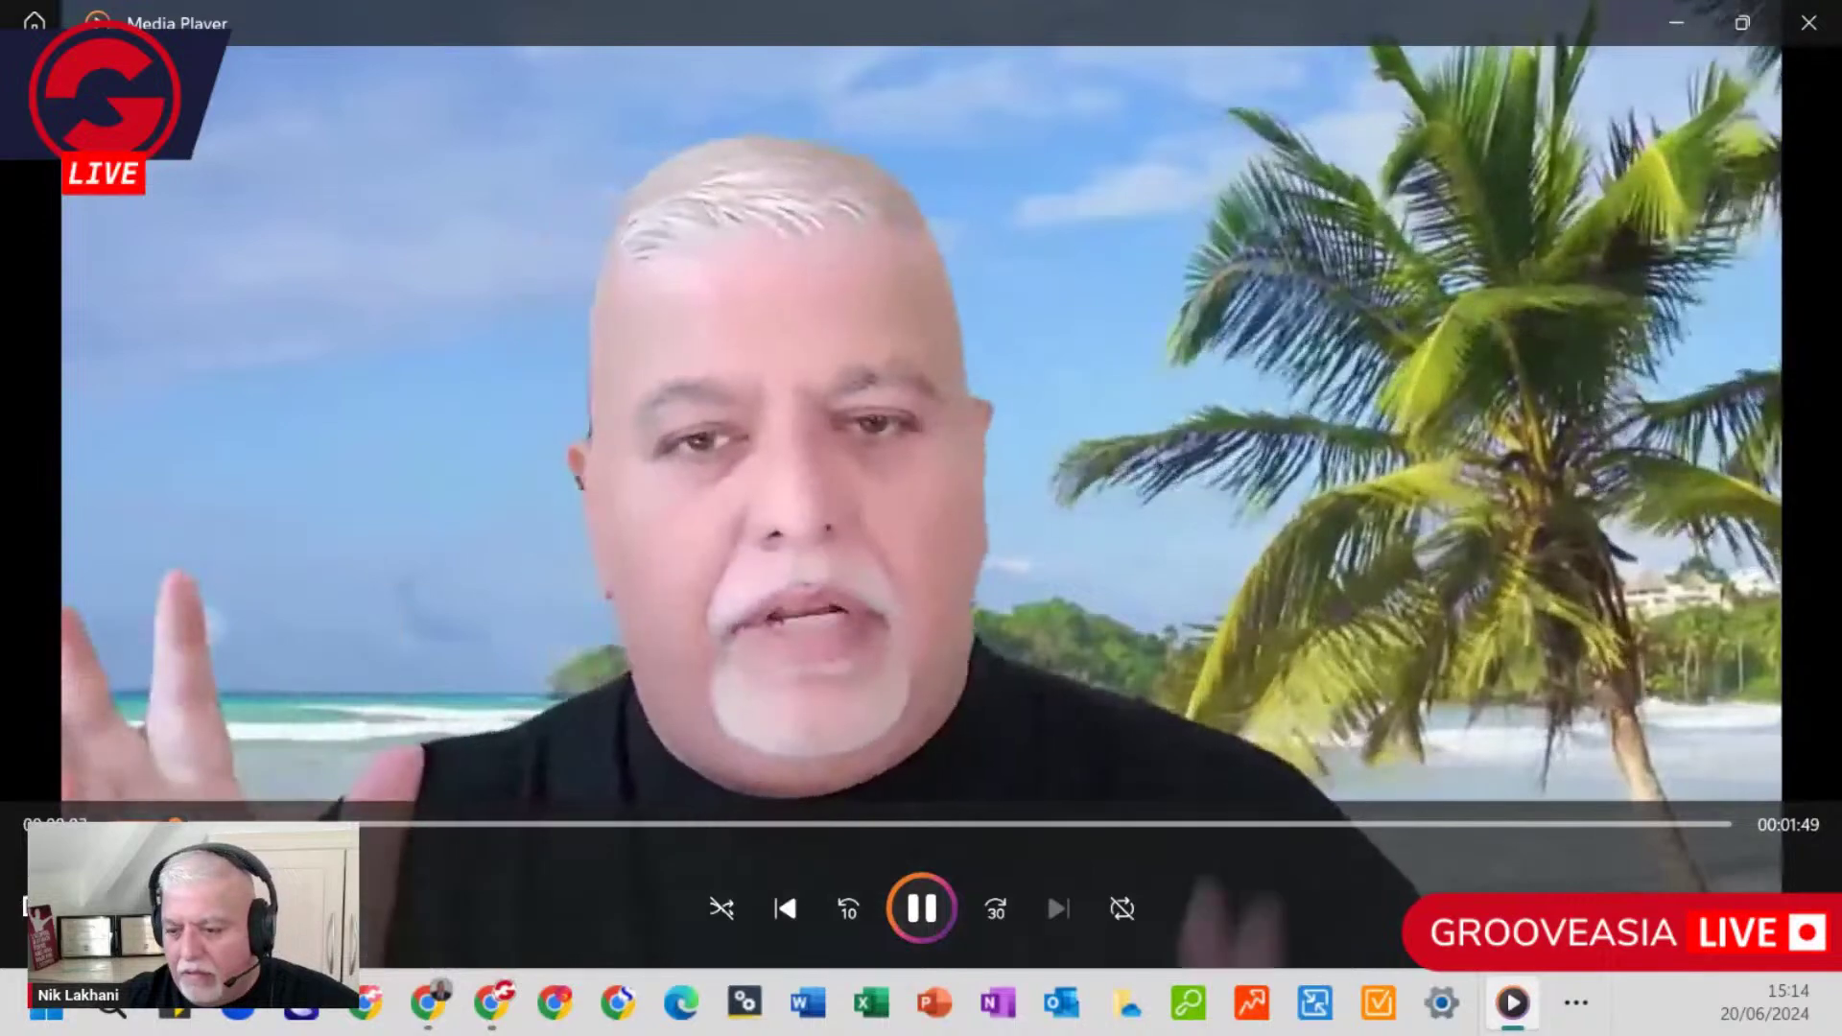
{"action": "left_click", "coordinate": [913, 897]}
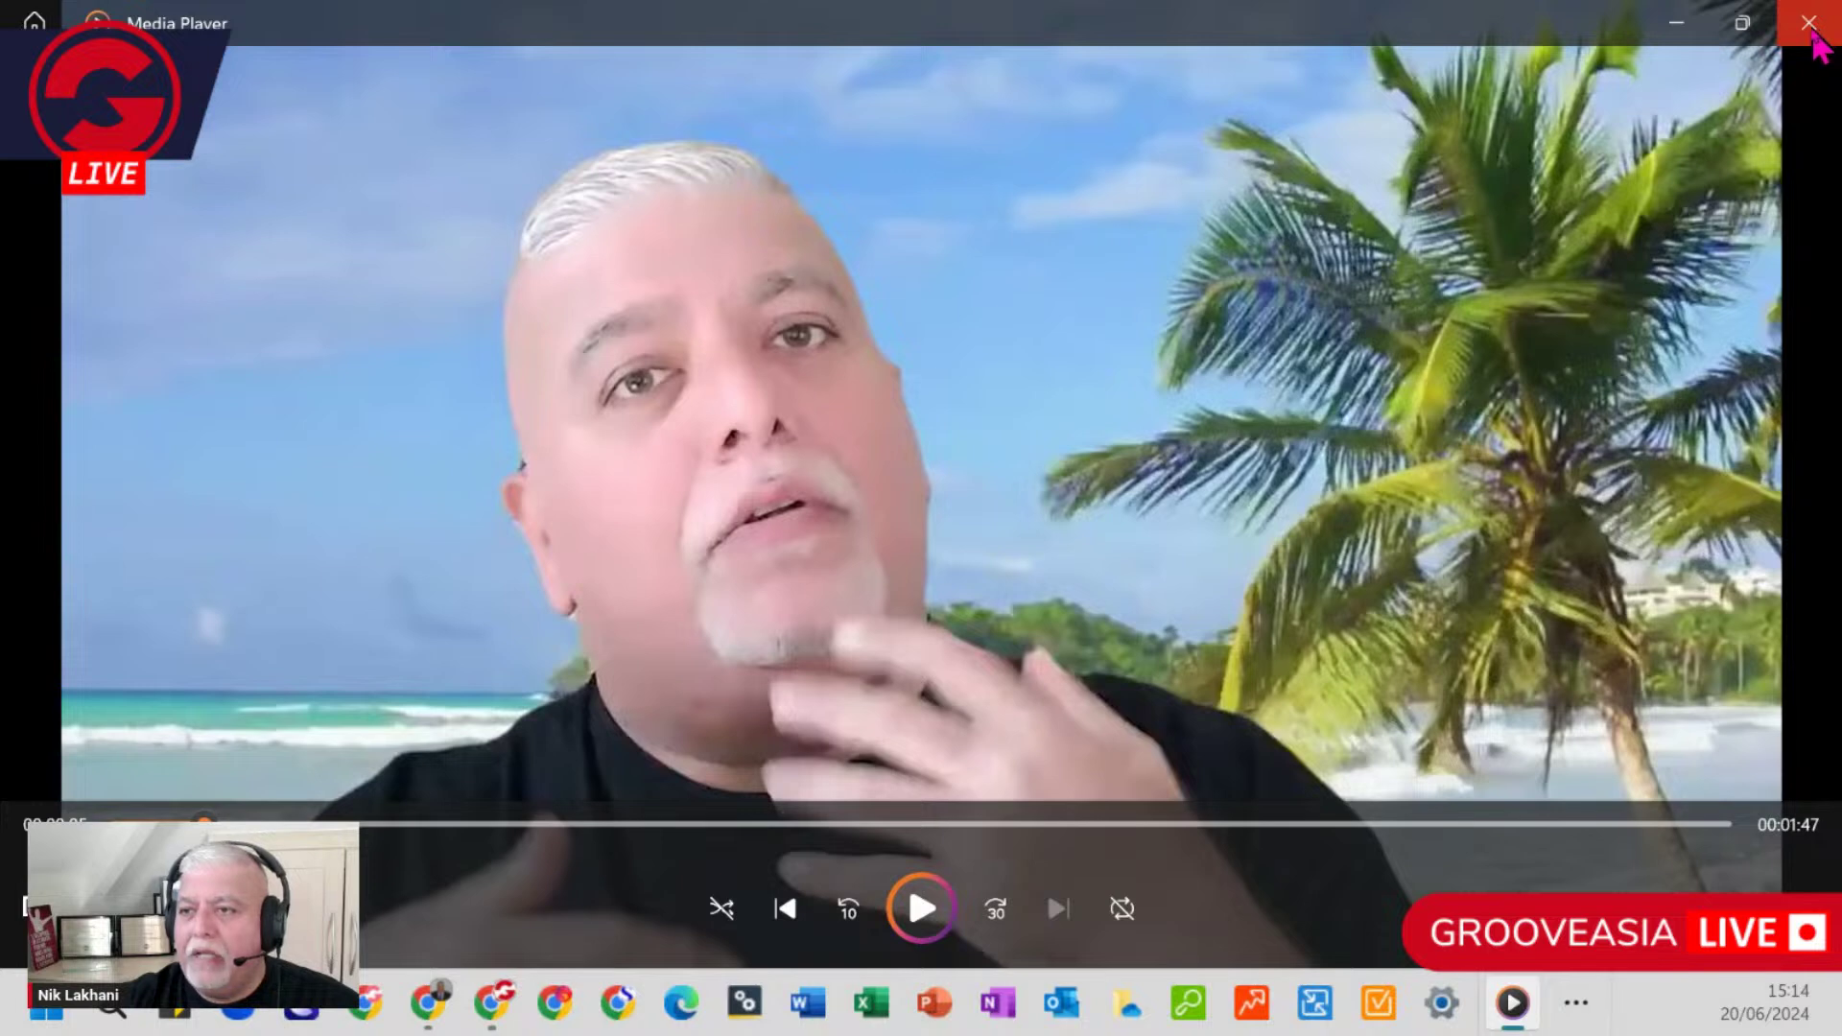
{"action": "left_click", "coordinate": [1809, 23]}
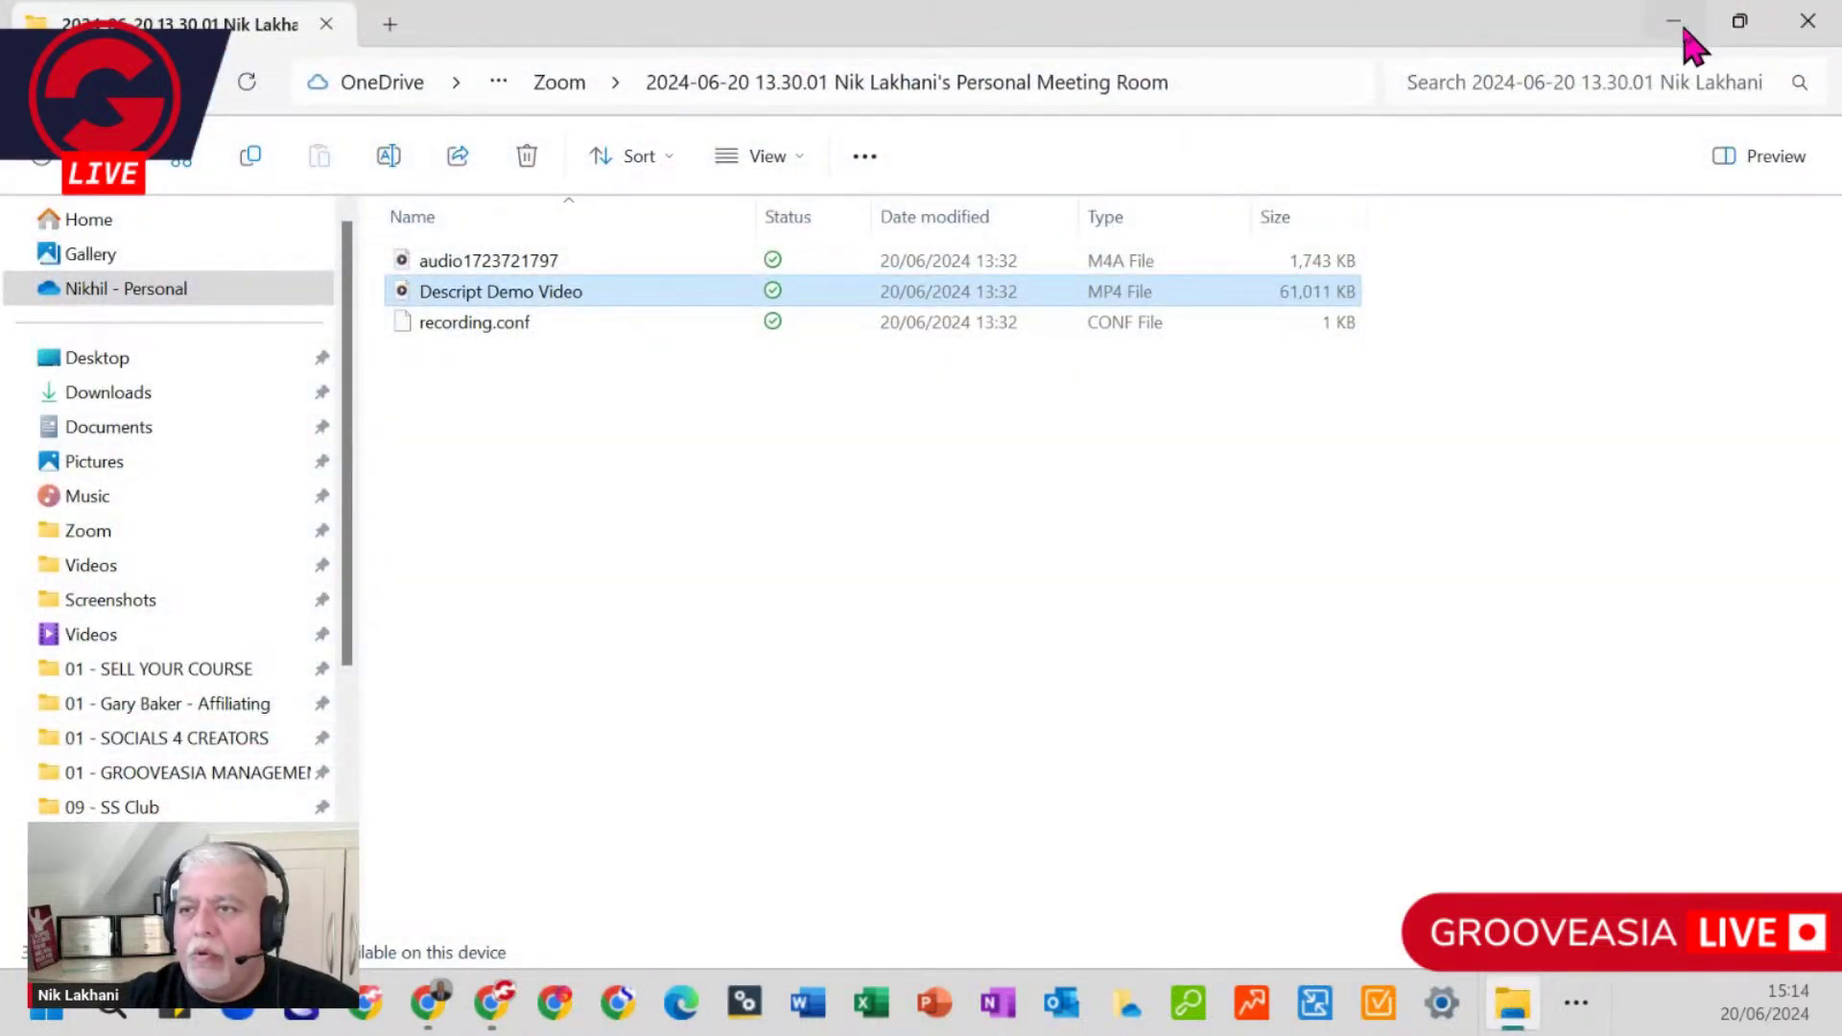
Step: Minimise the recording folder and switch to the Descript Projects page in Chrome
{"action": "left_click_drag", "start_coordinate": [1279, 45], "coordinate": [0, 45]}
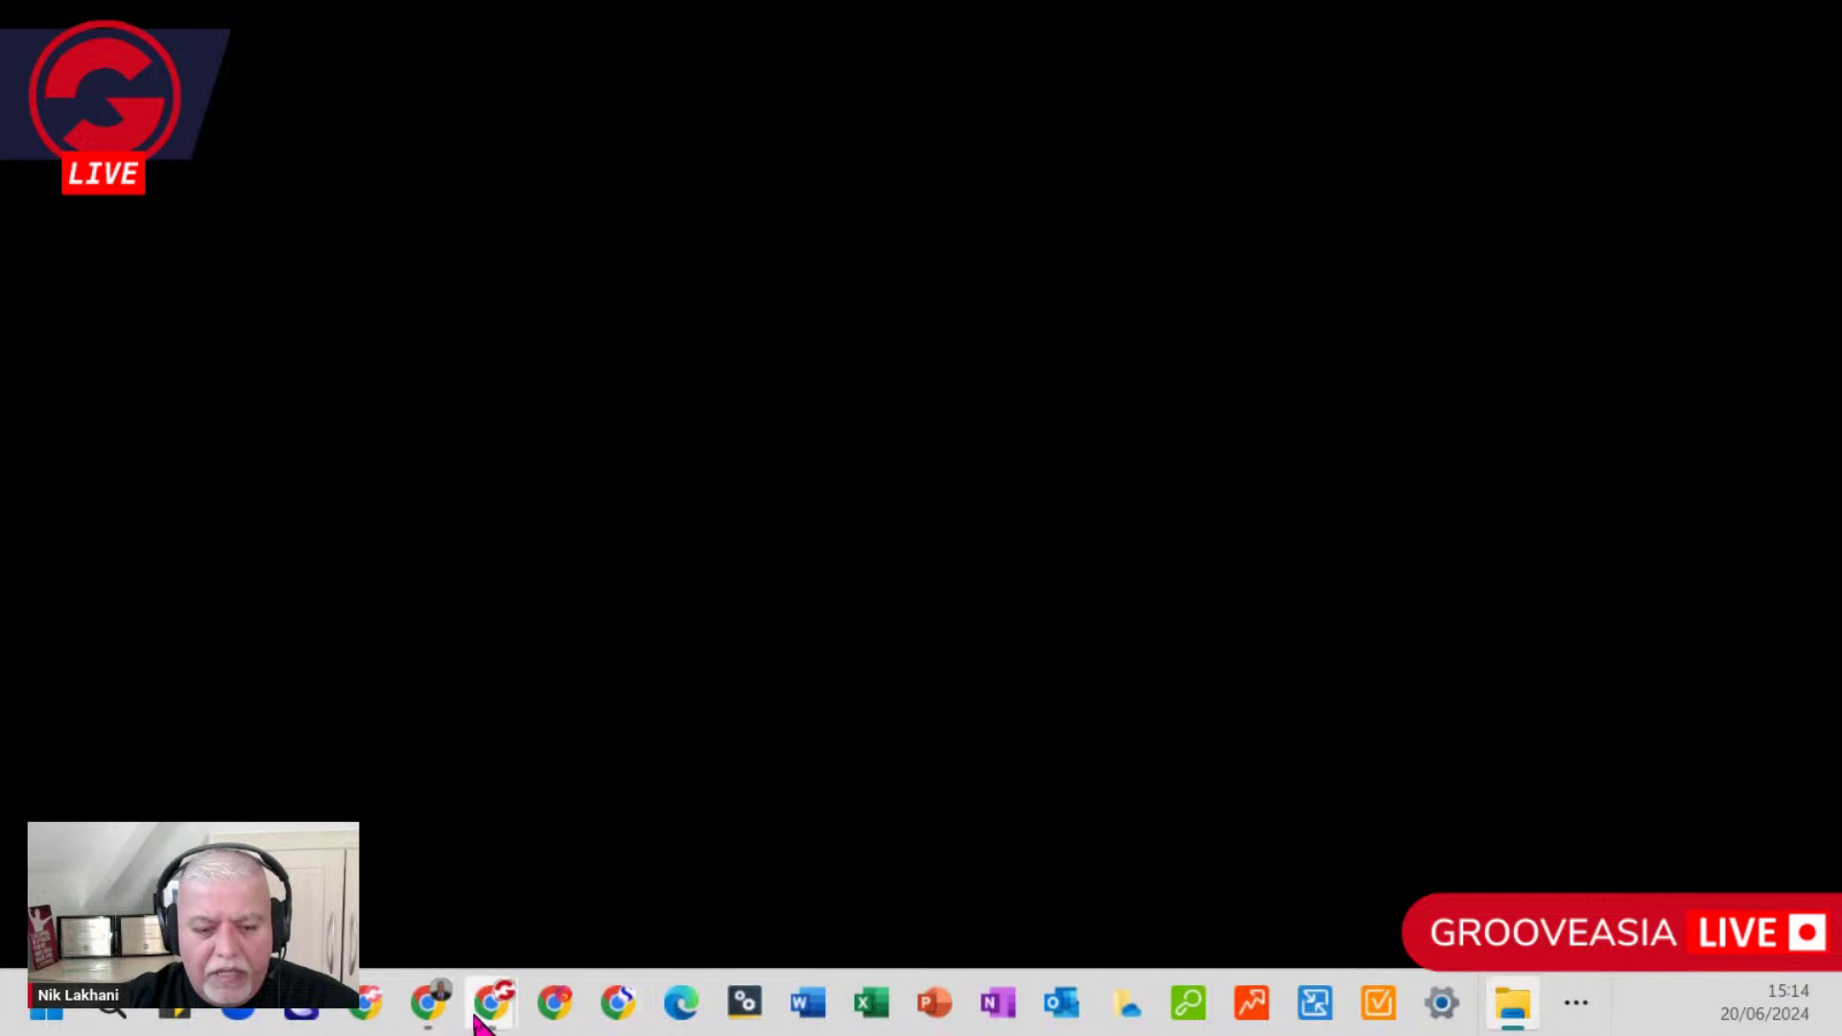
{"action": "mouse_move", "coordinate": [430, 1007]}
{"action": "left_click", "coordinate": [413, 860]}
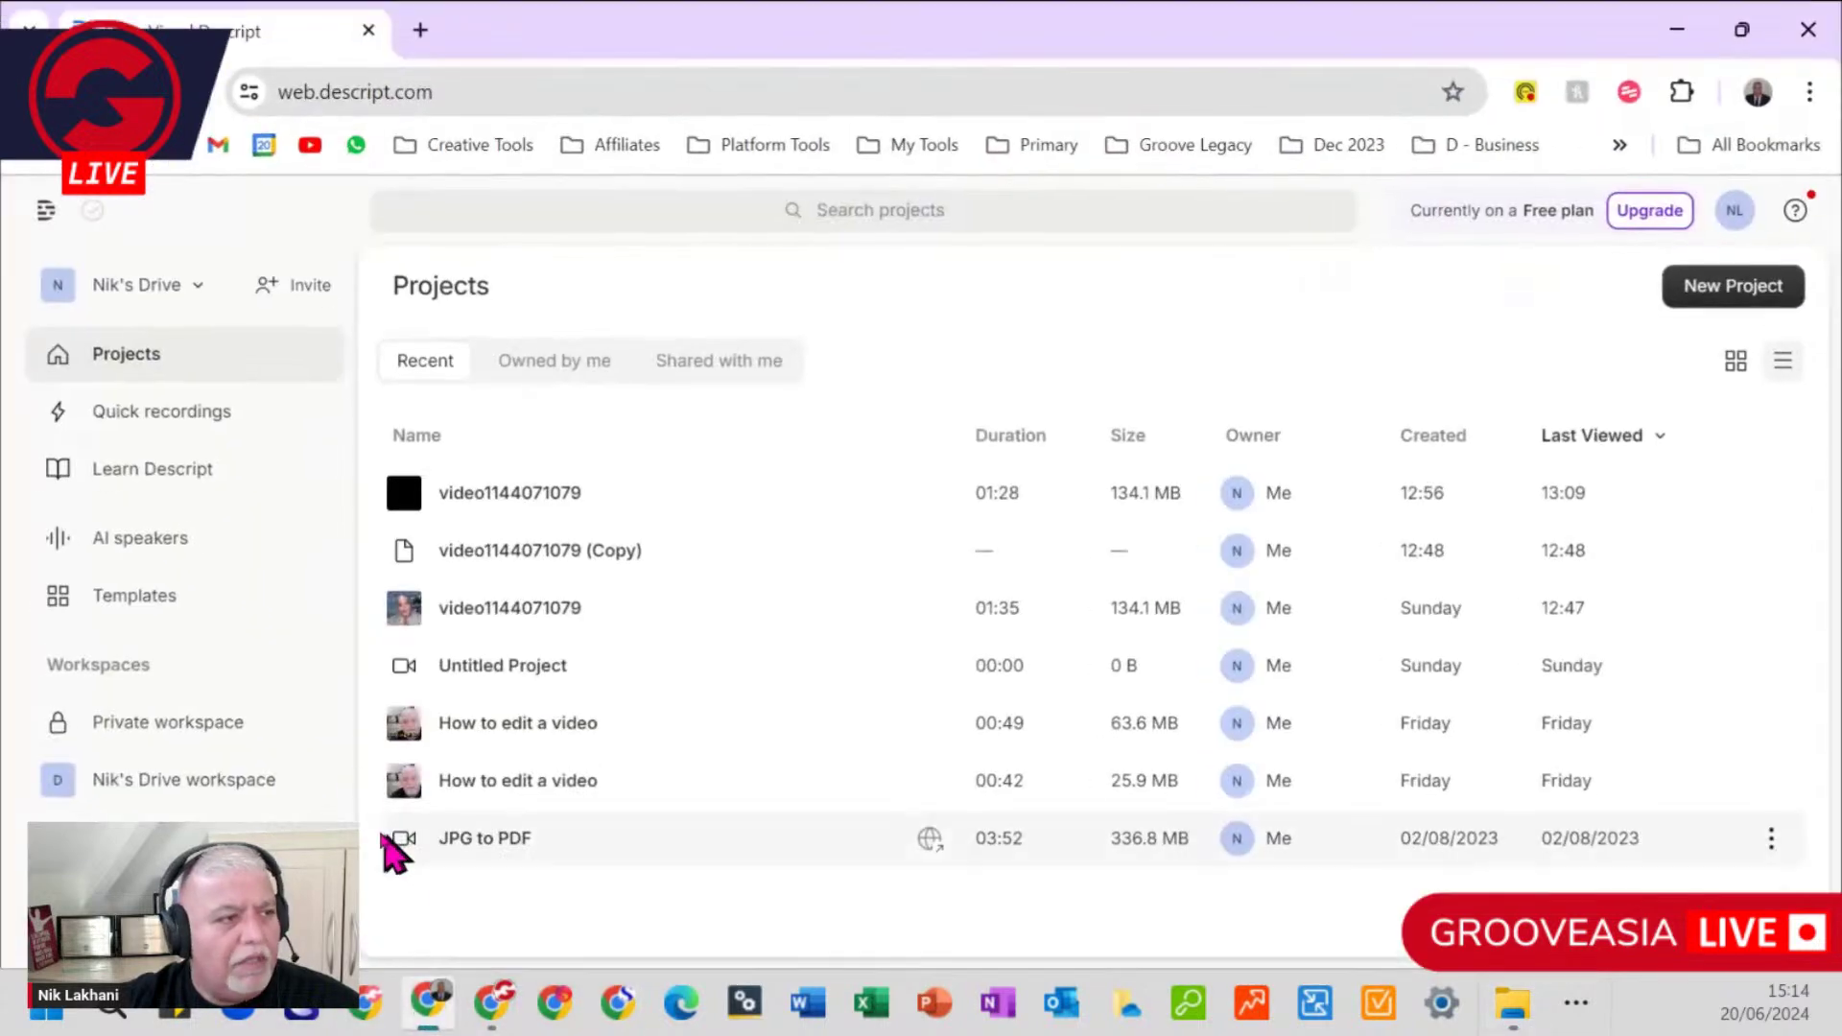
Step: Highlight the descript.com part of the web address, and switch away from the Descript window
{"action": "left_click", "coordinate": [439, 90]}
{"action": "left_click", "coordinate": [477, 90]}
{"action": "left_click_drag", "start_coordinate": [527, 91], "coordinate": [396, 93]}
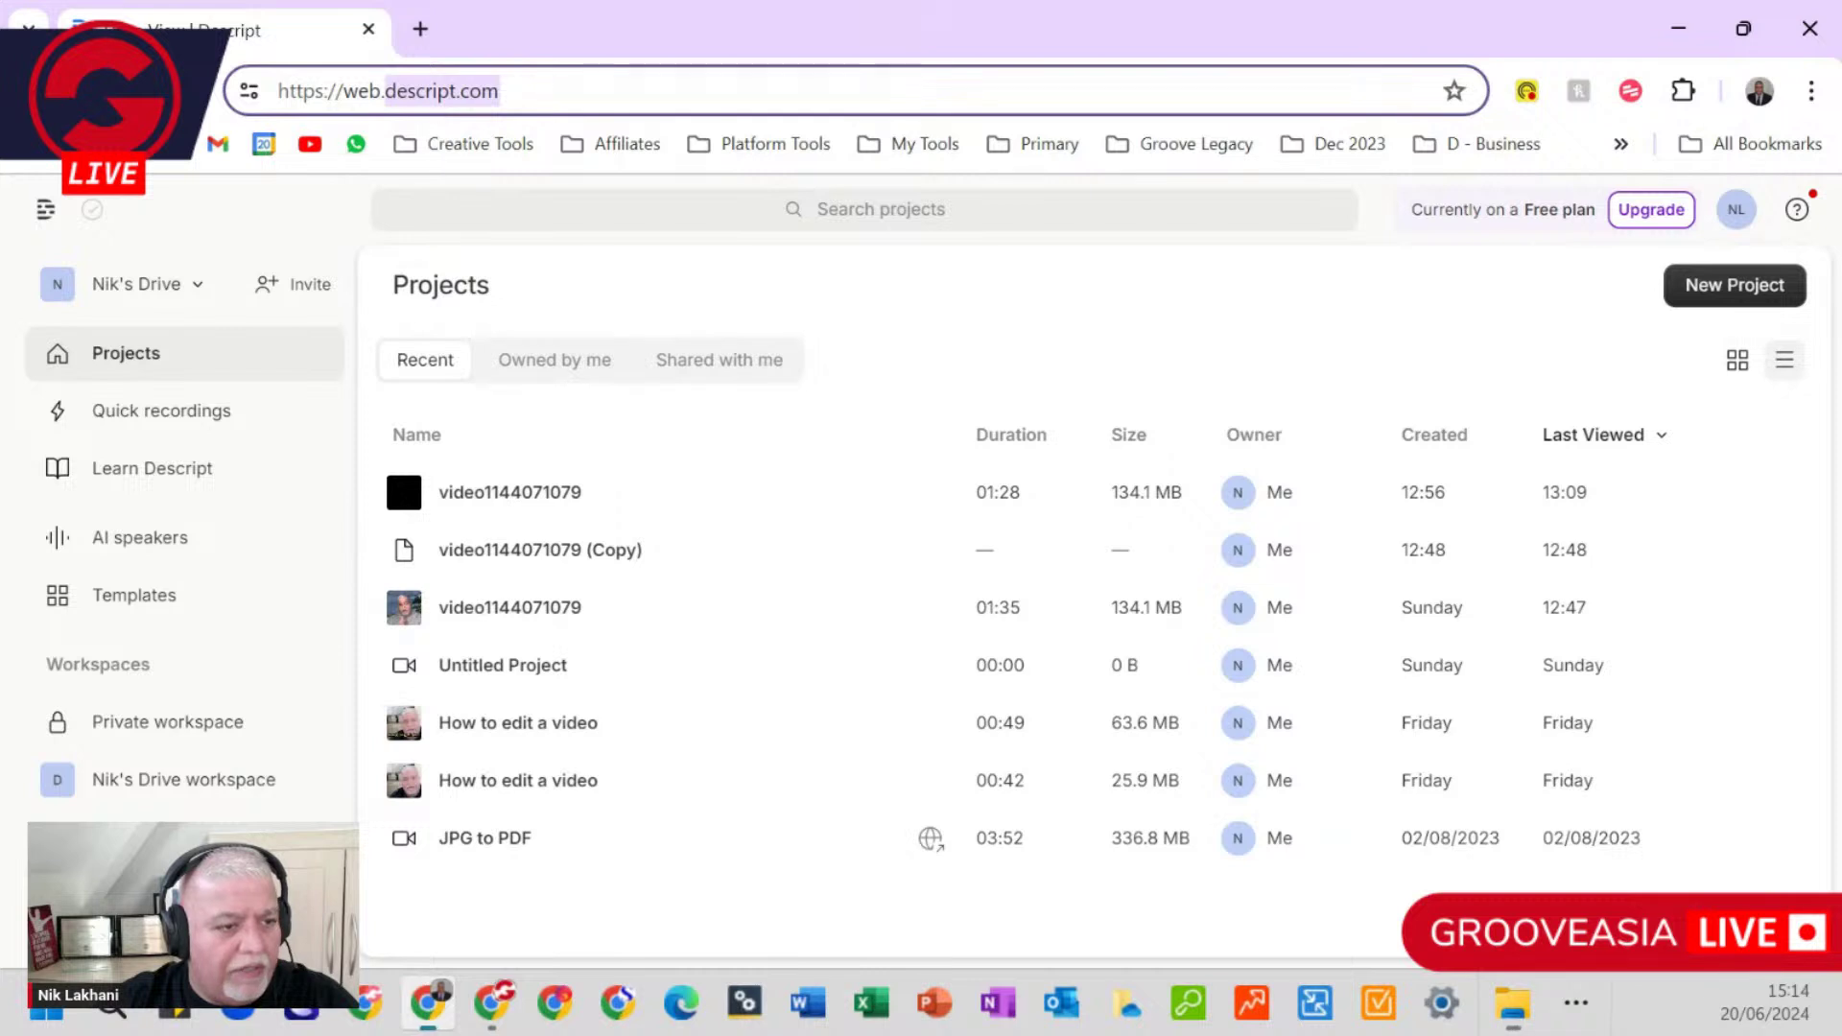
{"action": "key", "text": "alt+Tab"}
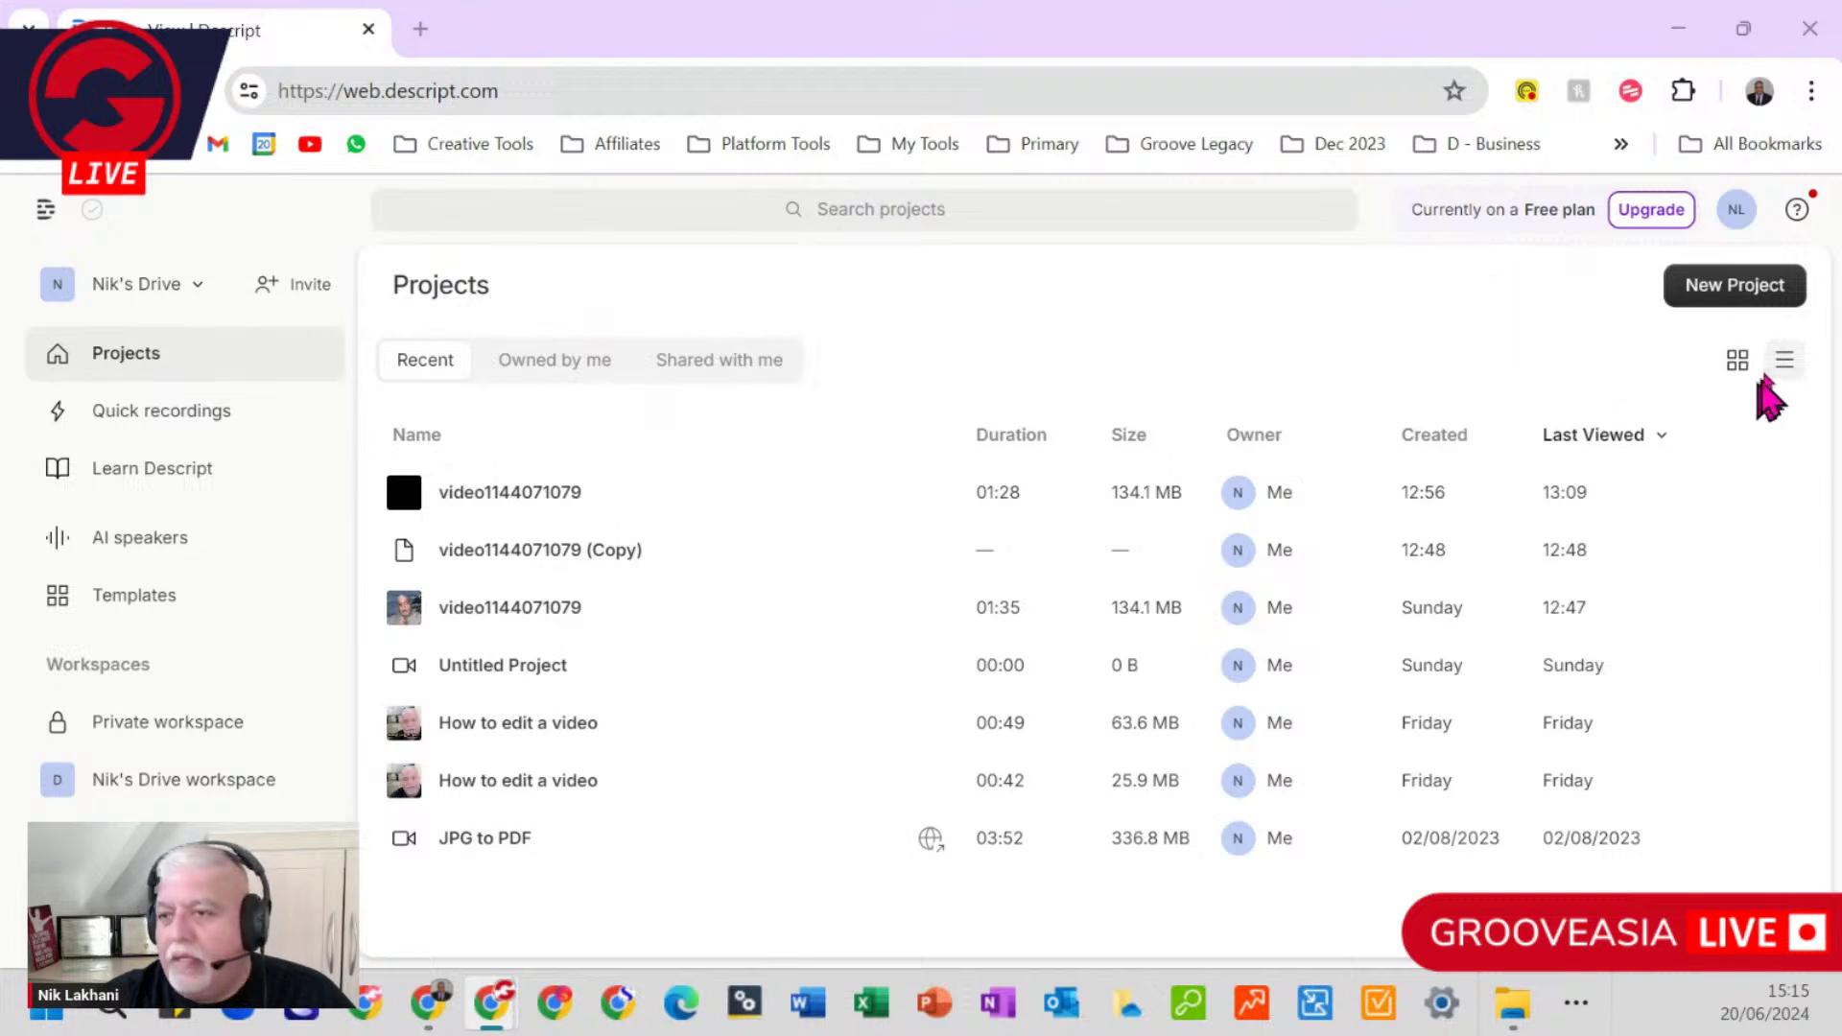
Step: Create a new video project in Descript
{"action": "left_click", "coordinate": [1694, 303]}
{"action": "left_click", "coordinate": [1689, 289]}
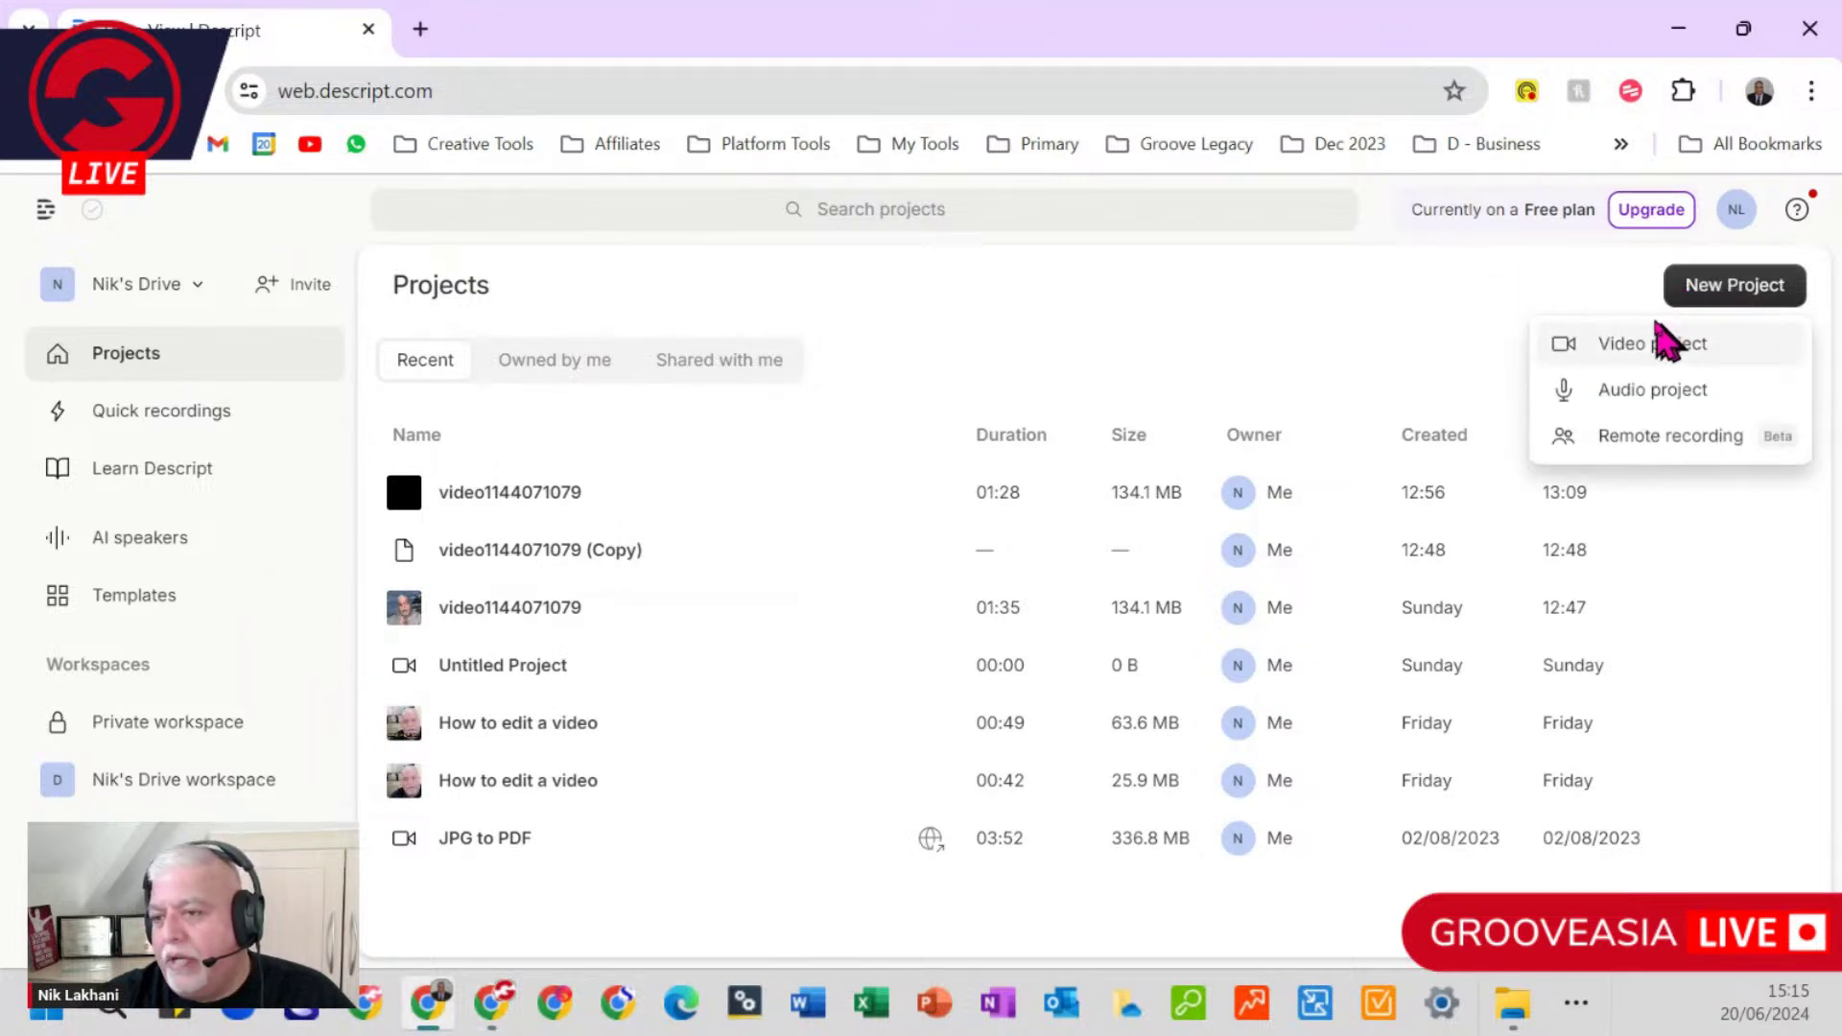
{"action": "left_click", "coordinate": [1646, 346]}
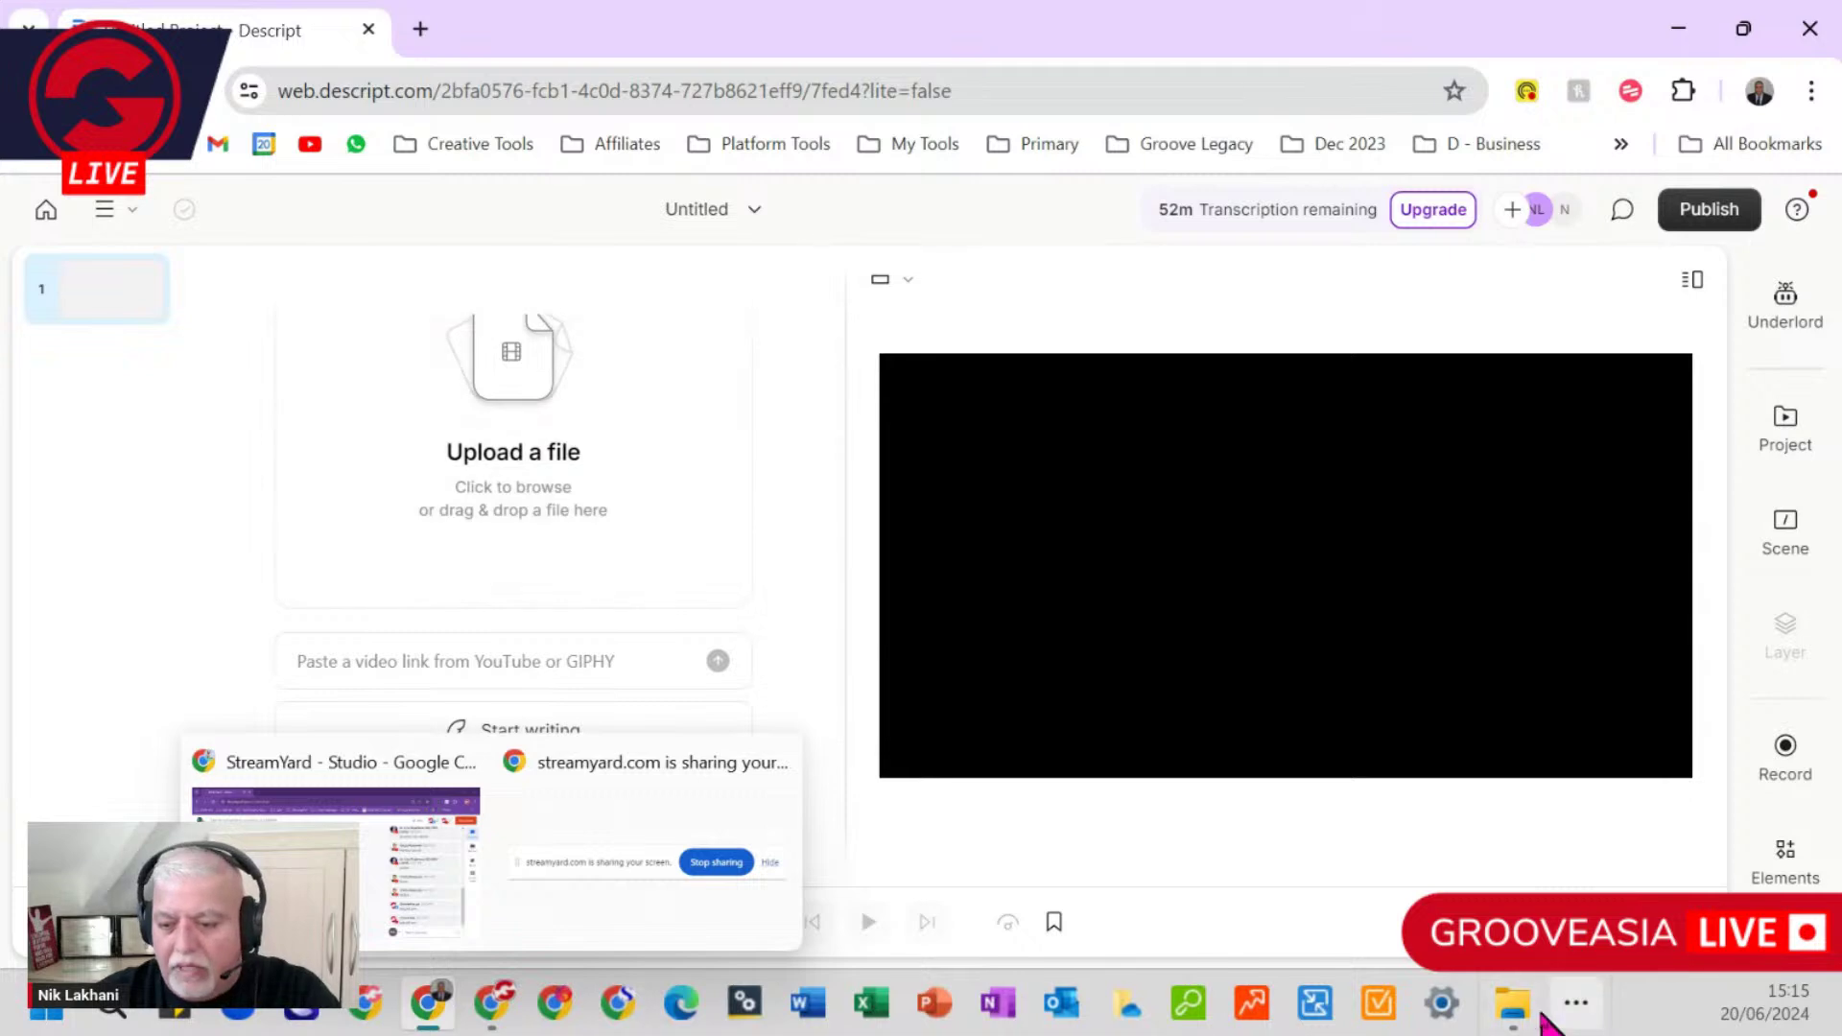
Step: Upload Descript Demo Video from the recording folder into the project and accept the transcription settings with English and one speaker
{"action": "left_click", "coordinate": [1515, 1004]}
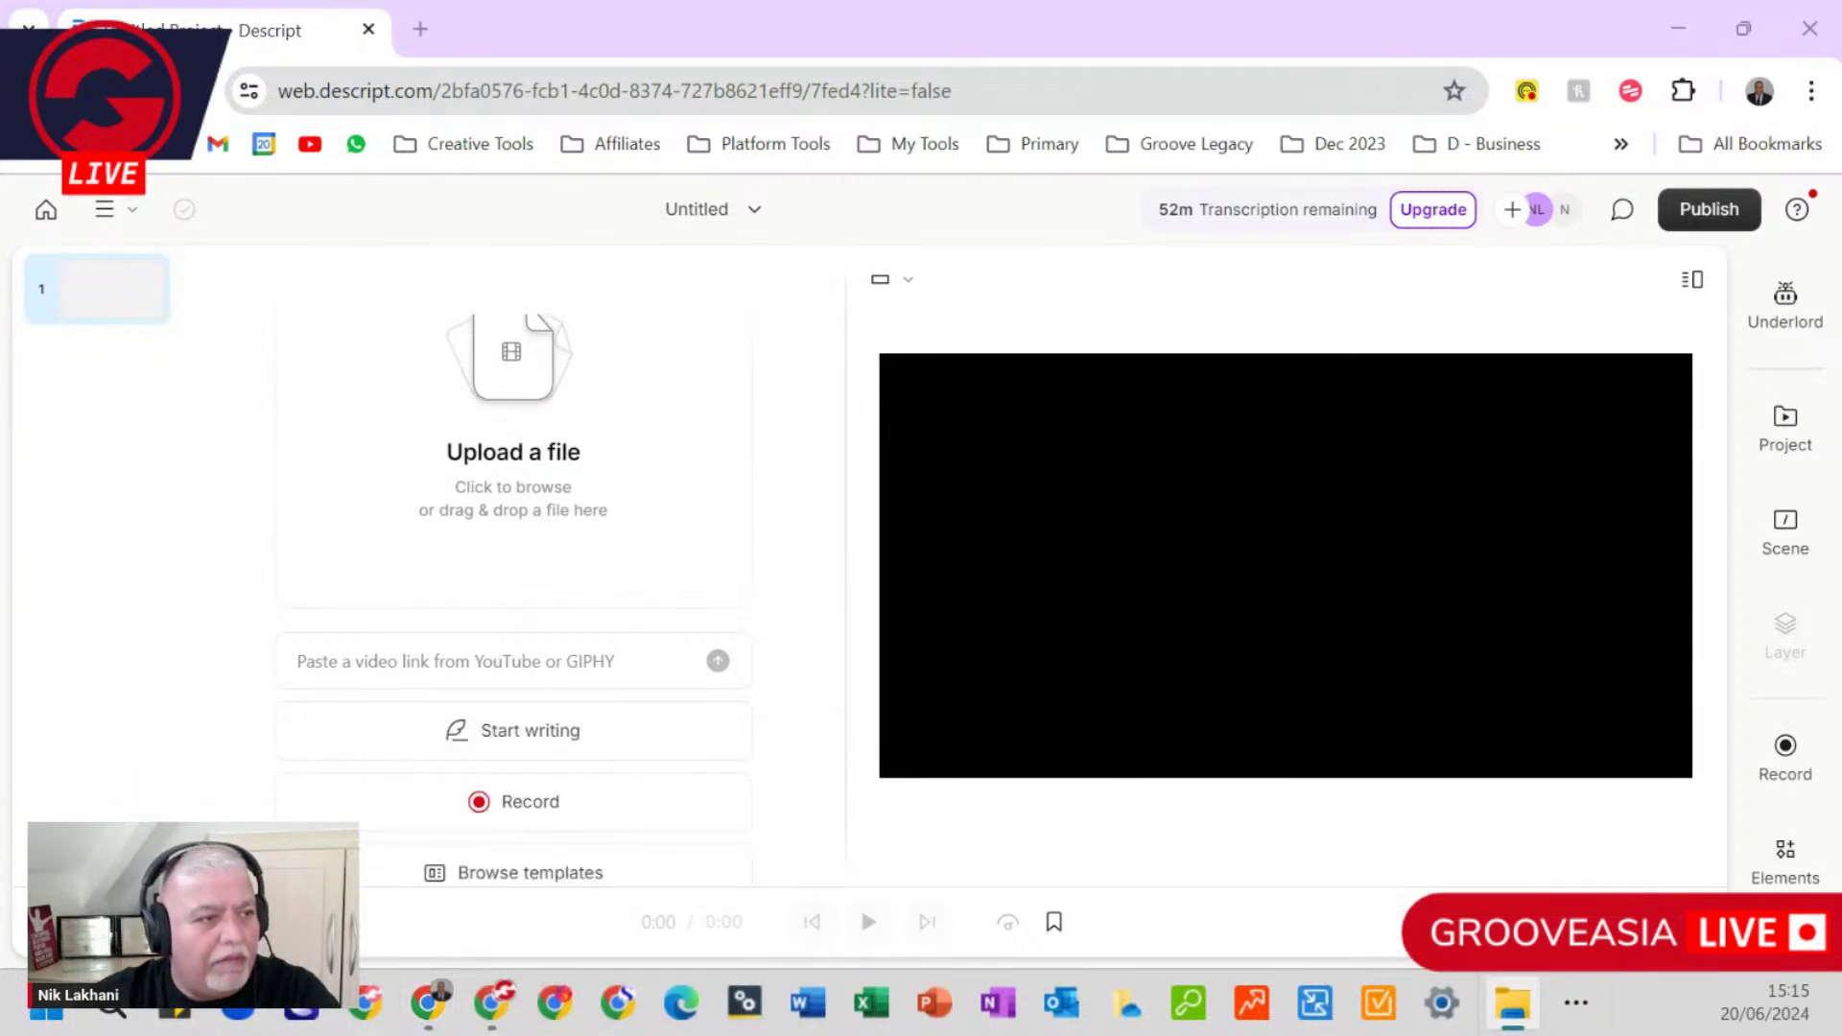
{"action": "left_click_drag", "start_coordinate": [125, 413], "coordinate": [1493, 588]}
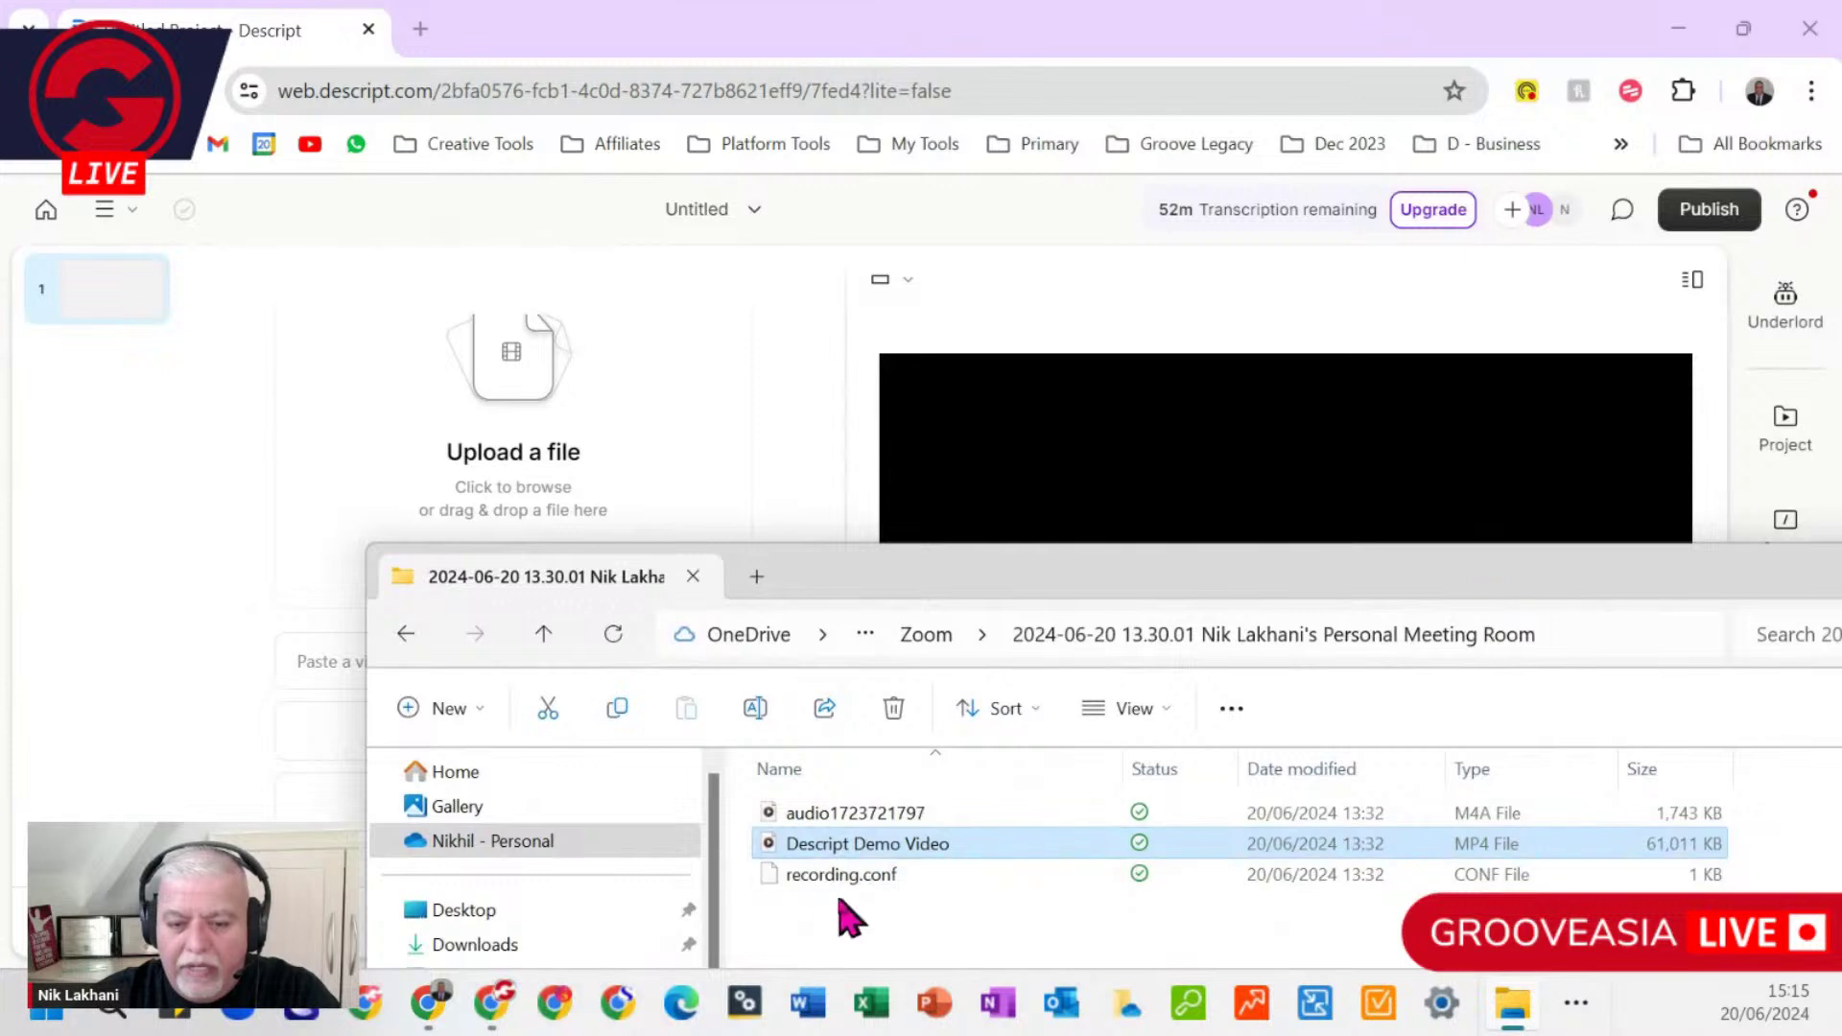
{"action": "left_click_drag", "start_coordinate": [835, 844], "coordinate": [570, 430]}
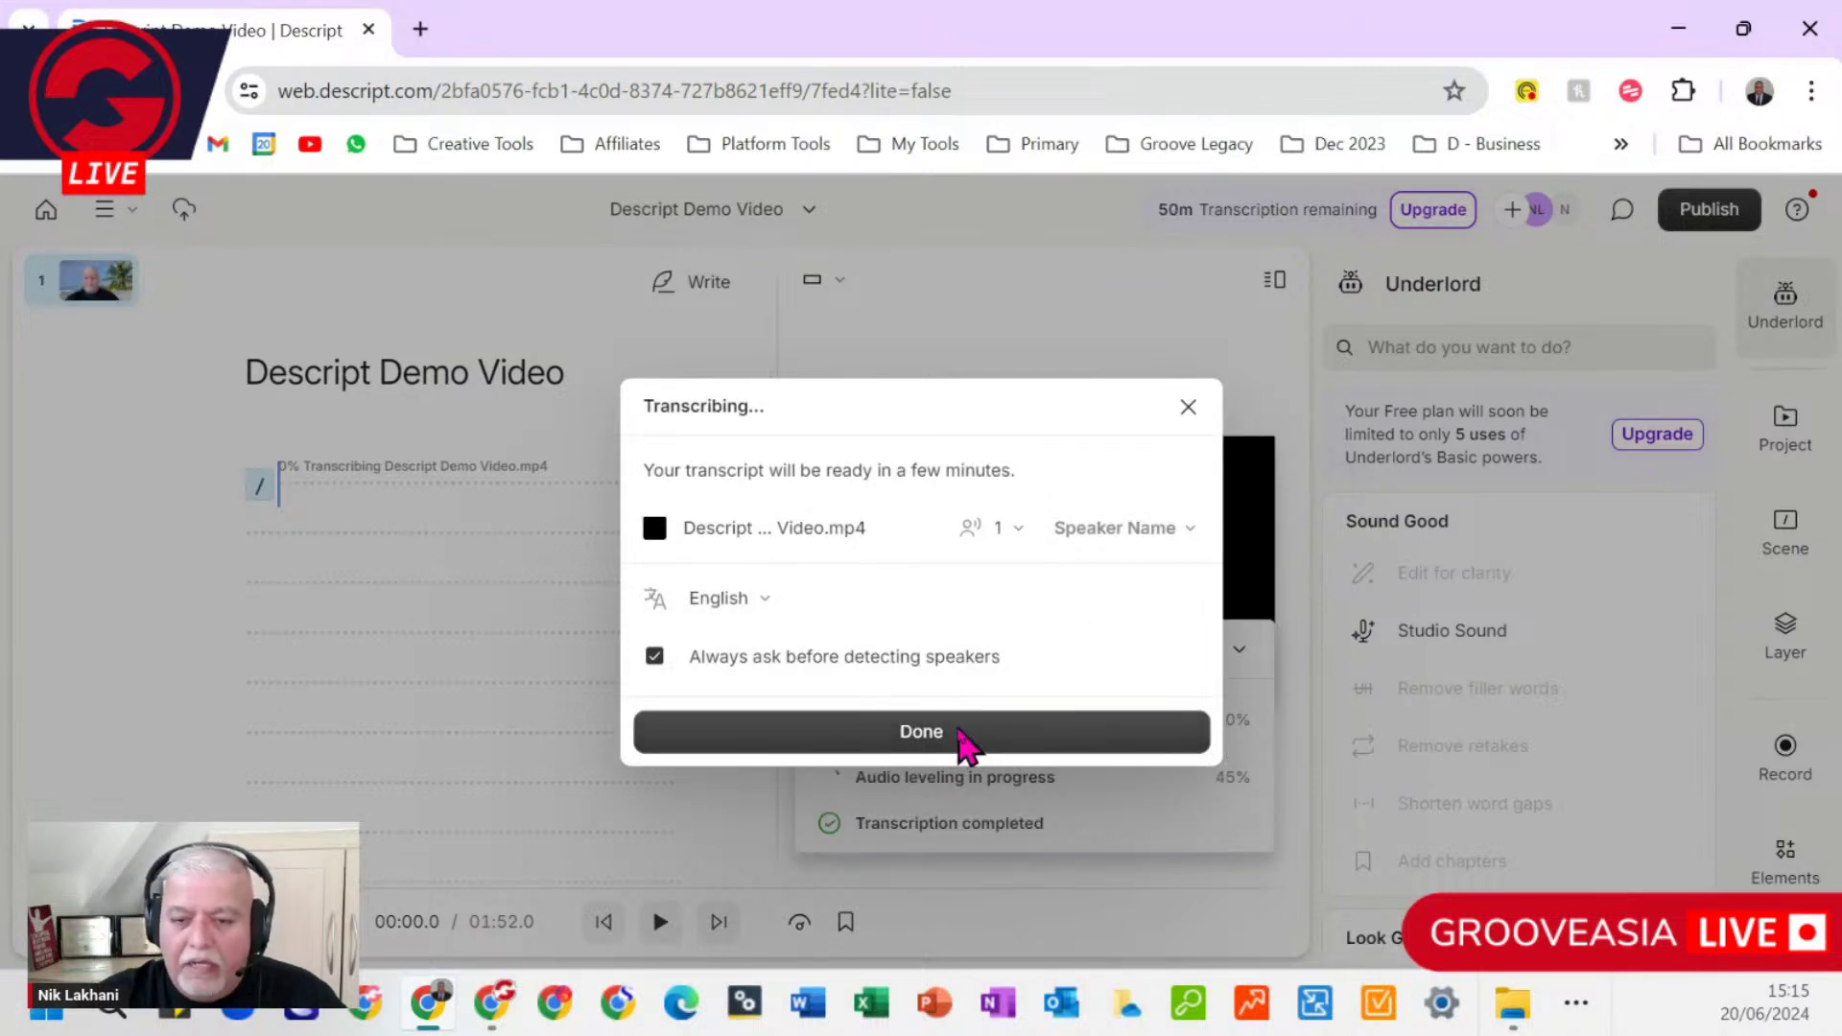
{"action": "left_click", "coordinate": [1079, 738]}
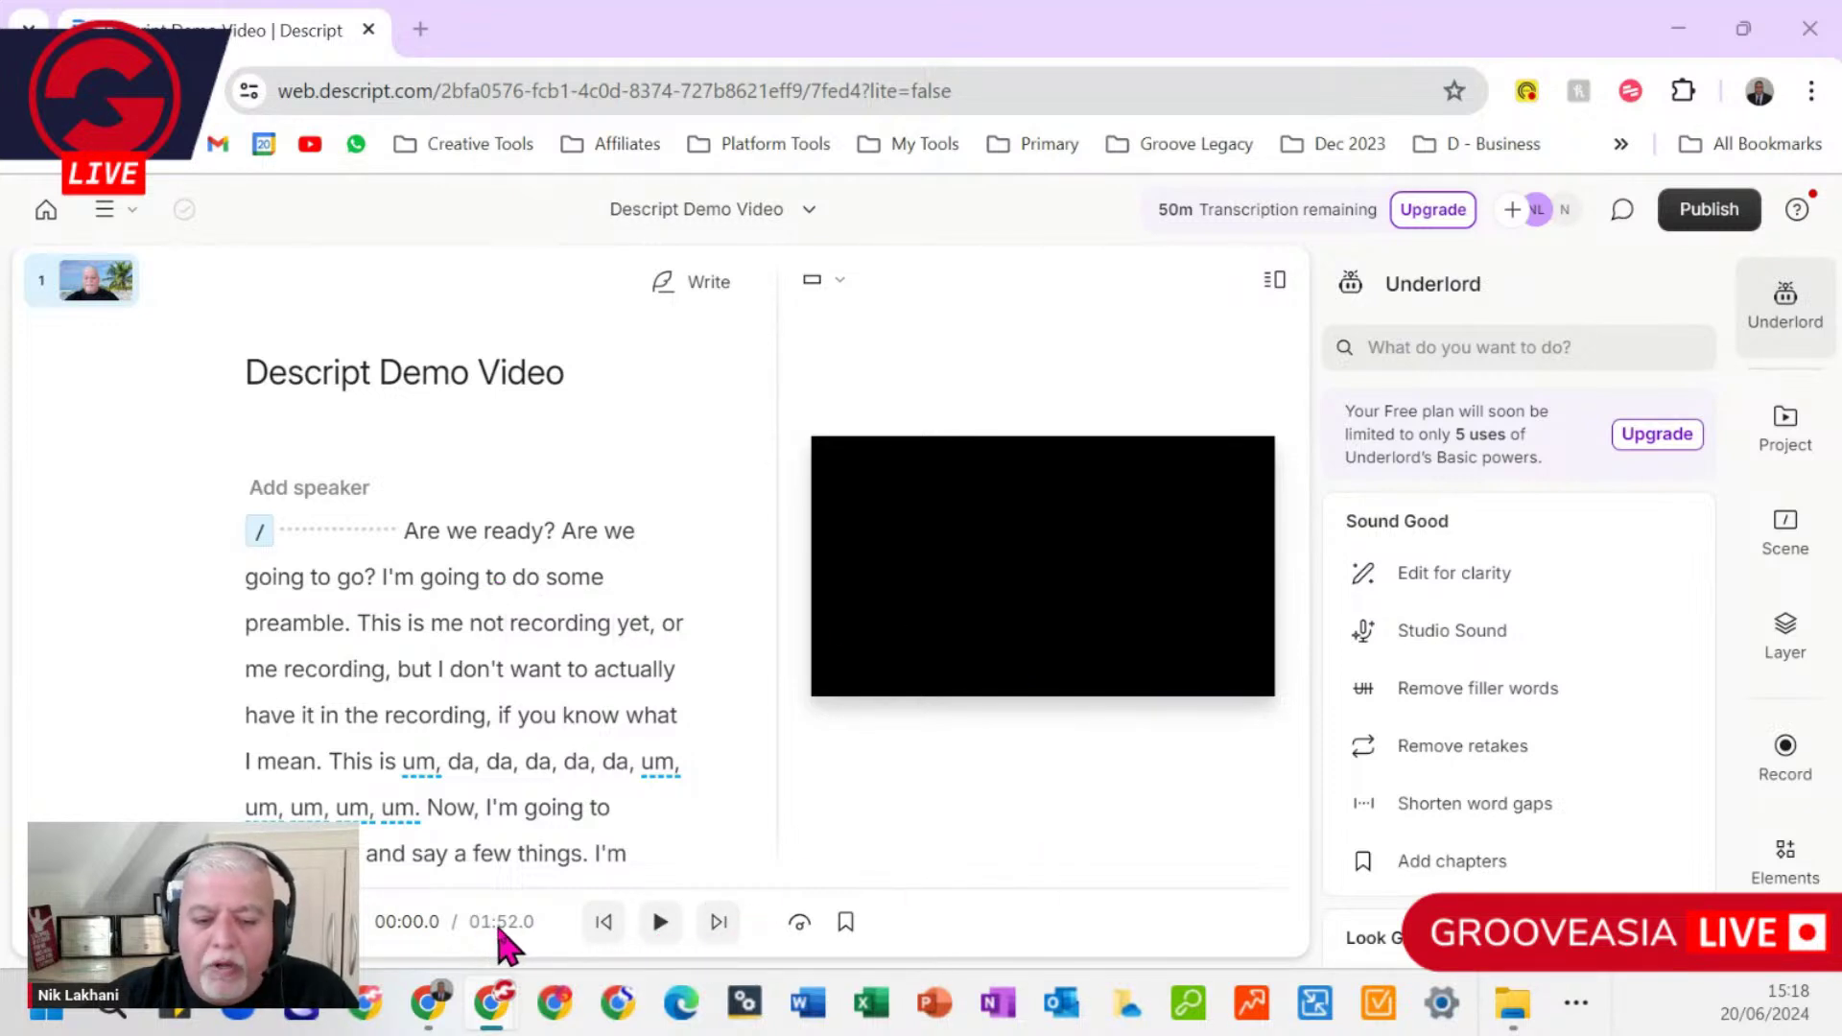
Step: Play the first 20 seconds of the video in short stretches alongside its transcript, and look through the whole script
{"action": "left_click", "coordinate": [660, 923]}
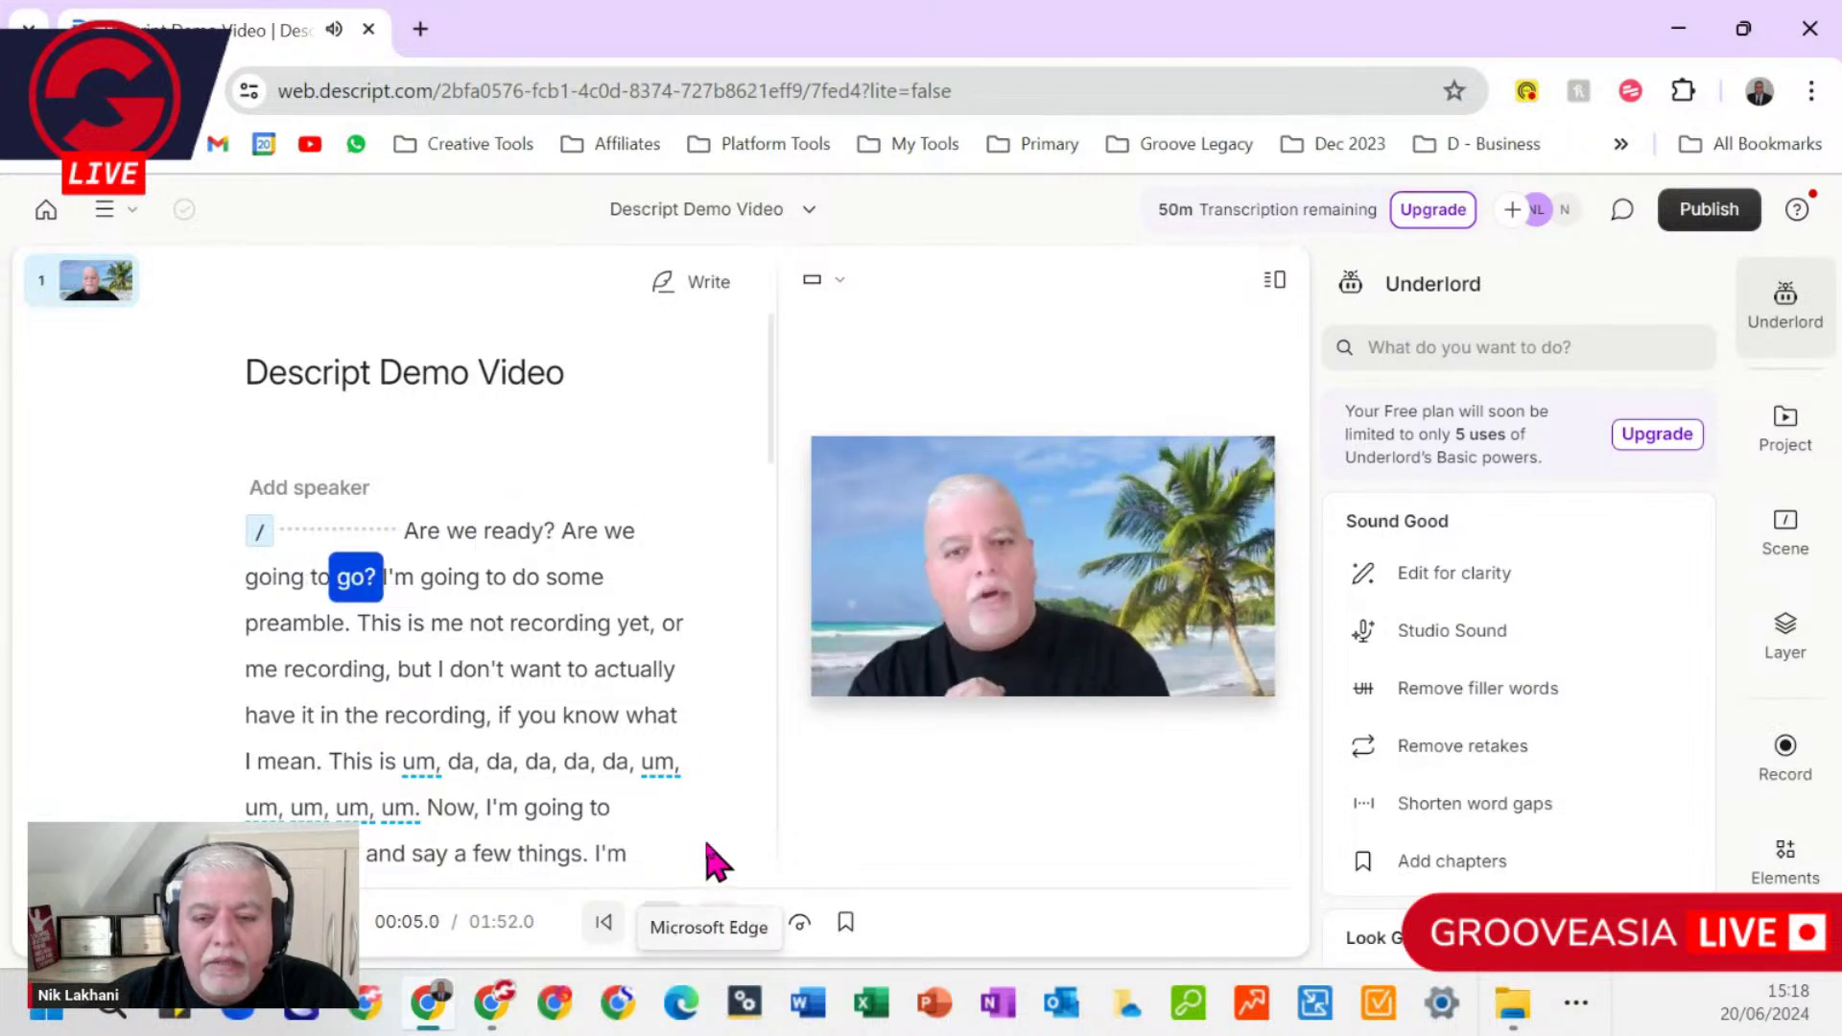
{"action": "left_click", "coordinate": [661, 923]}
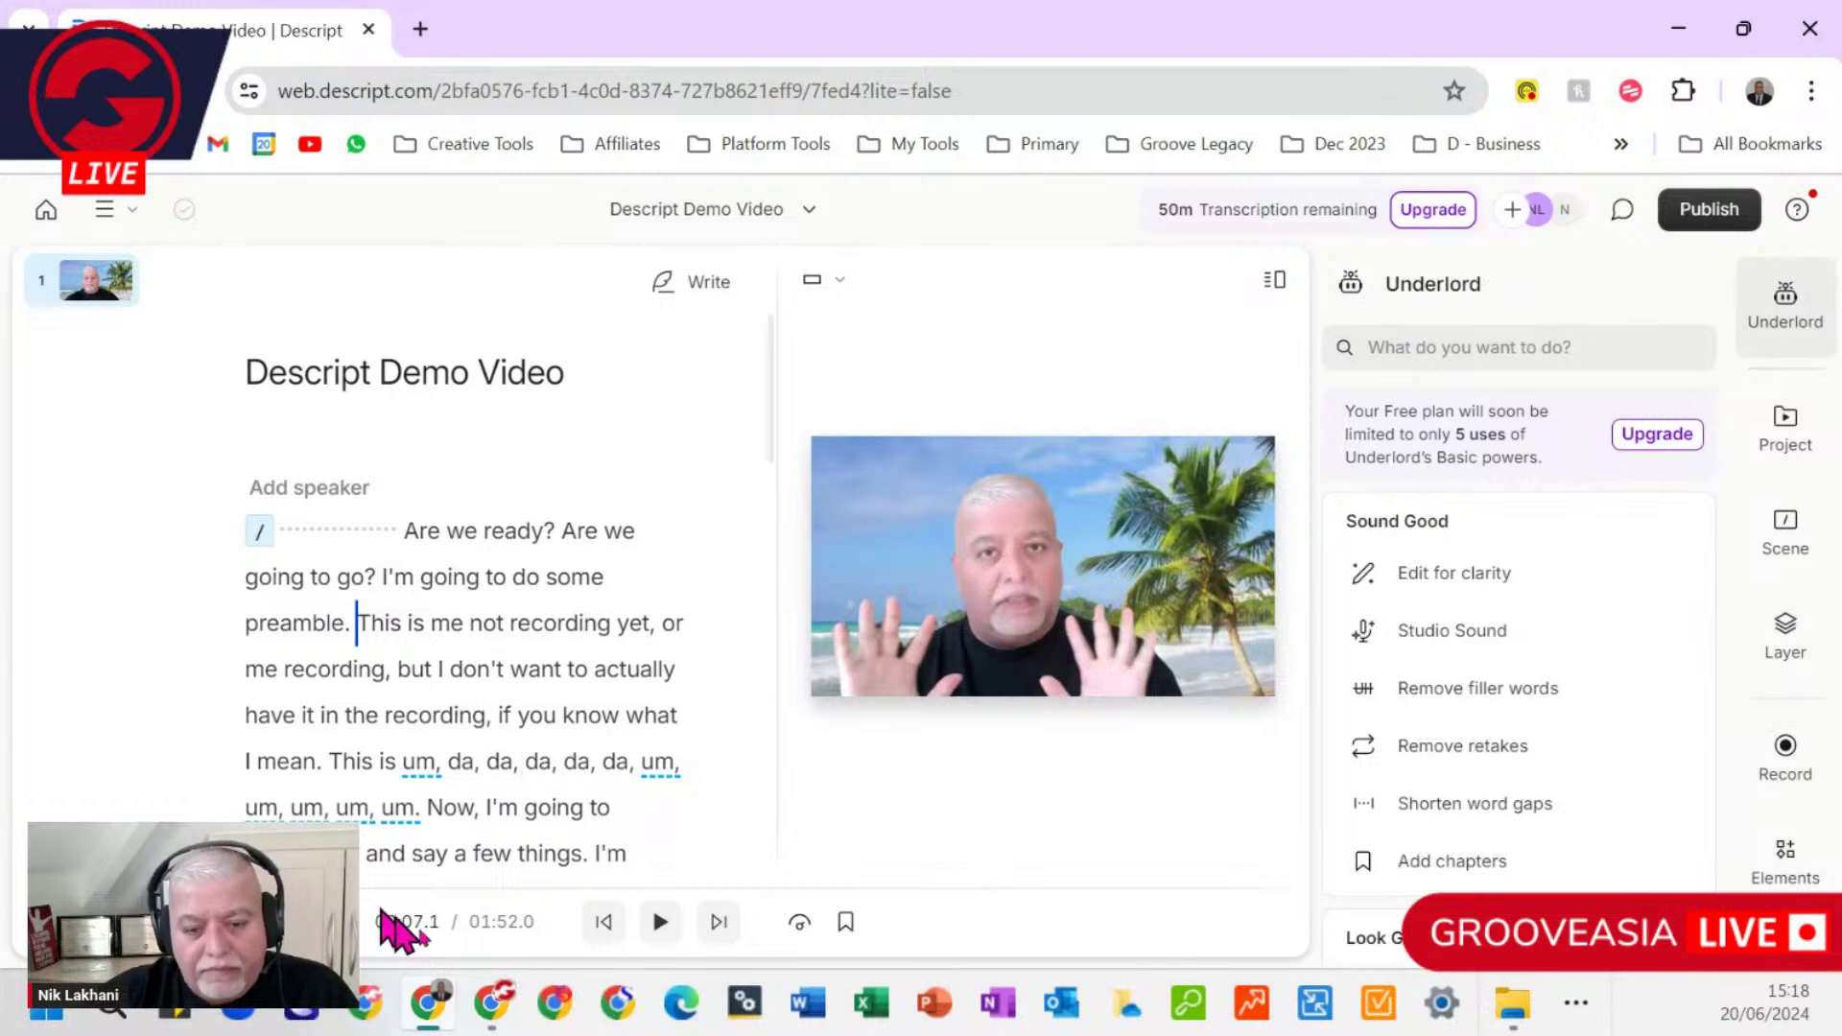
{"action": "left_click", "coordinate": [662, 927]}
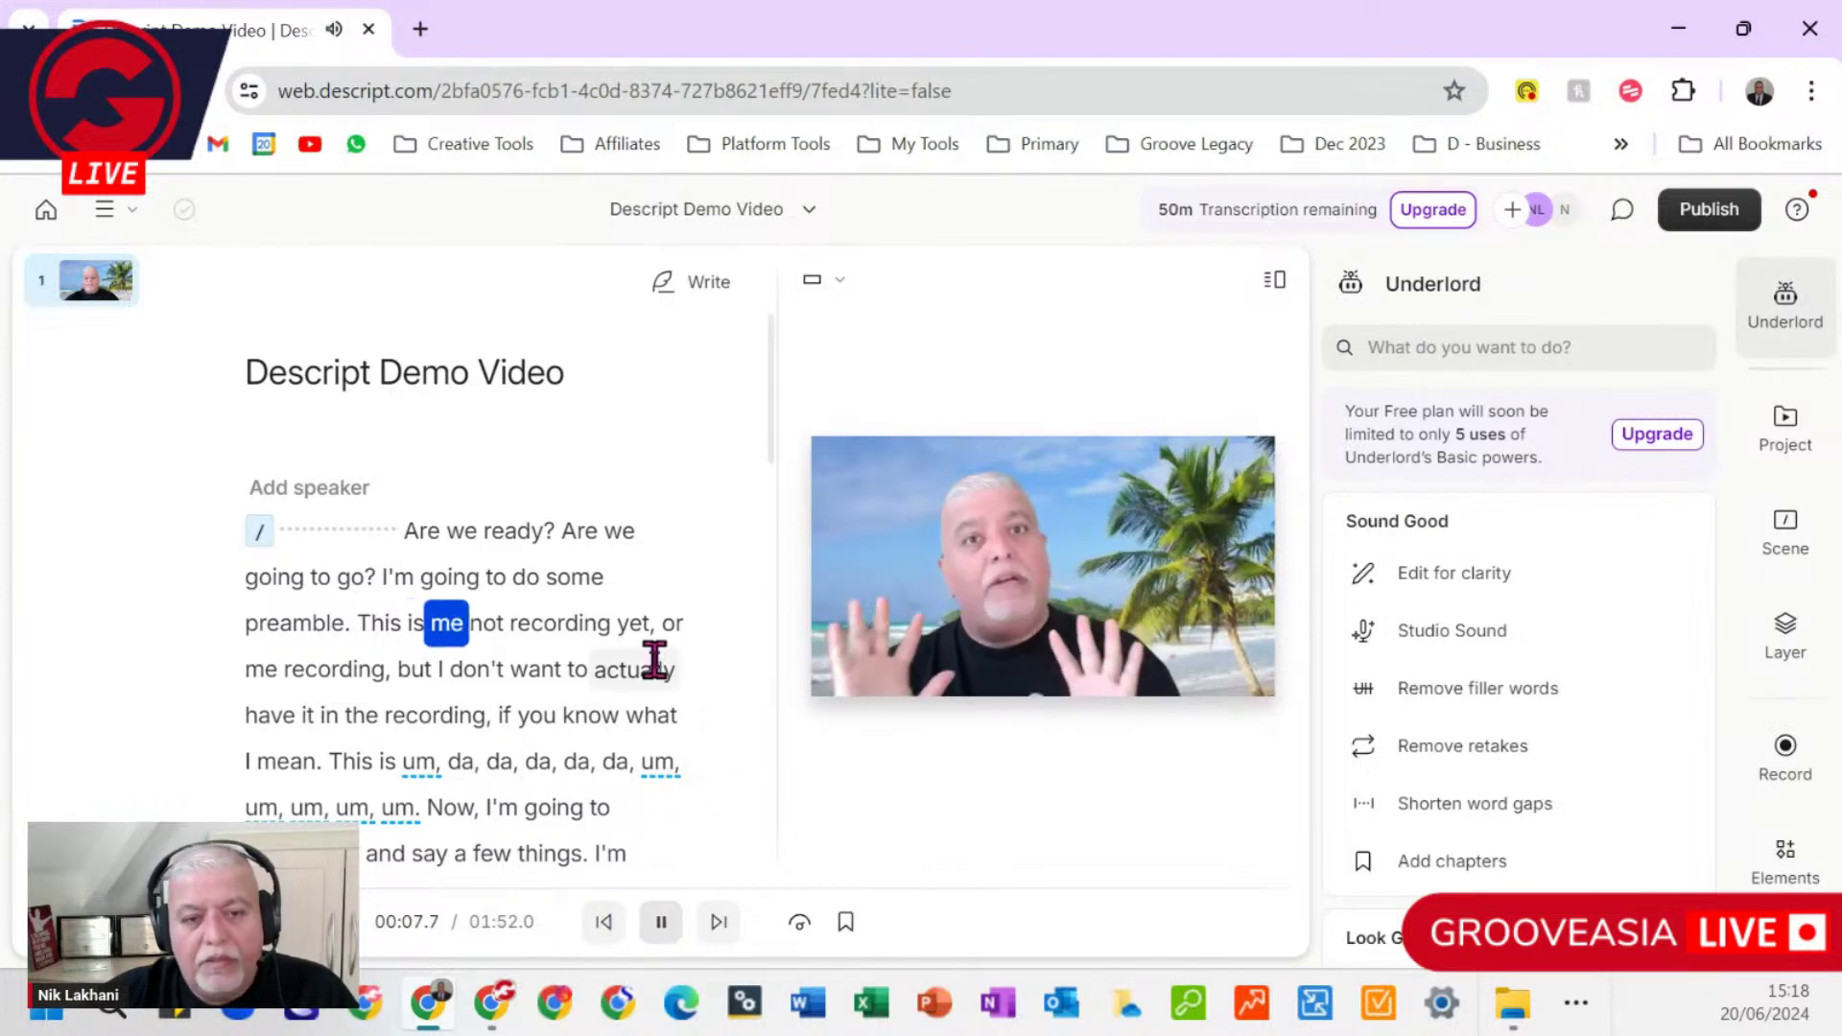
{"action": "scroll", "coordinate": [649, 658], "scroll_direction": "down", "scroll_amount": 3}
{"action": "scroll", "coordinate": [645, 657], "scroll_direction": "up", "scroll_amount": 3}
{"action": "scroll", "coordinate": [647, 657], "scroll_direction": "up", "scroll_amount": 2}
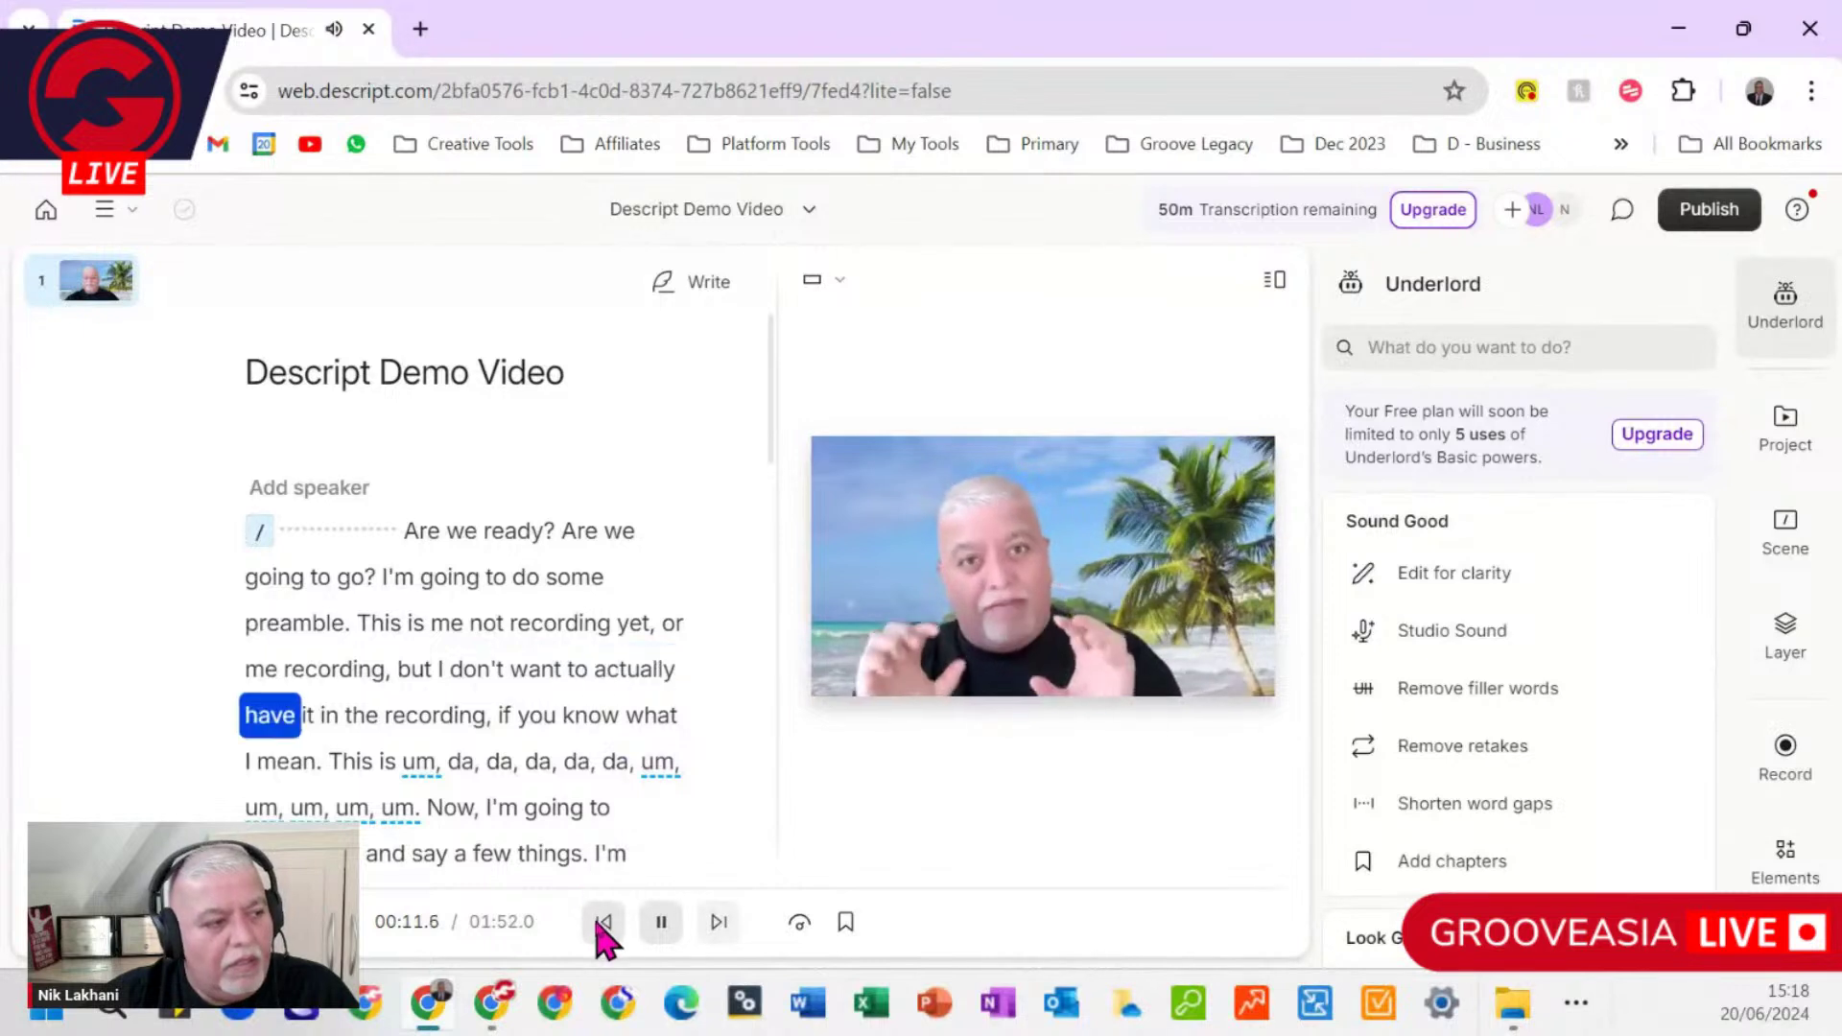
{"action": "left_click", "coordinate": [661, 922]}
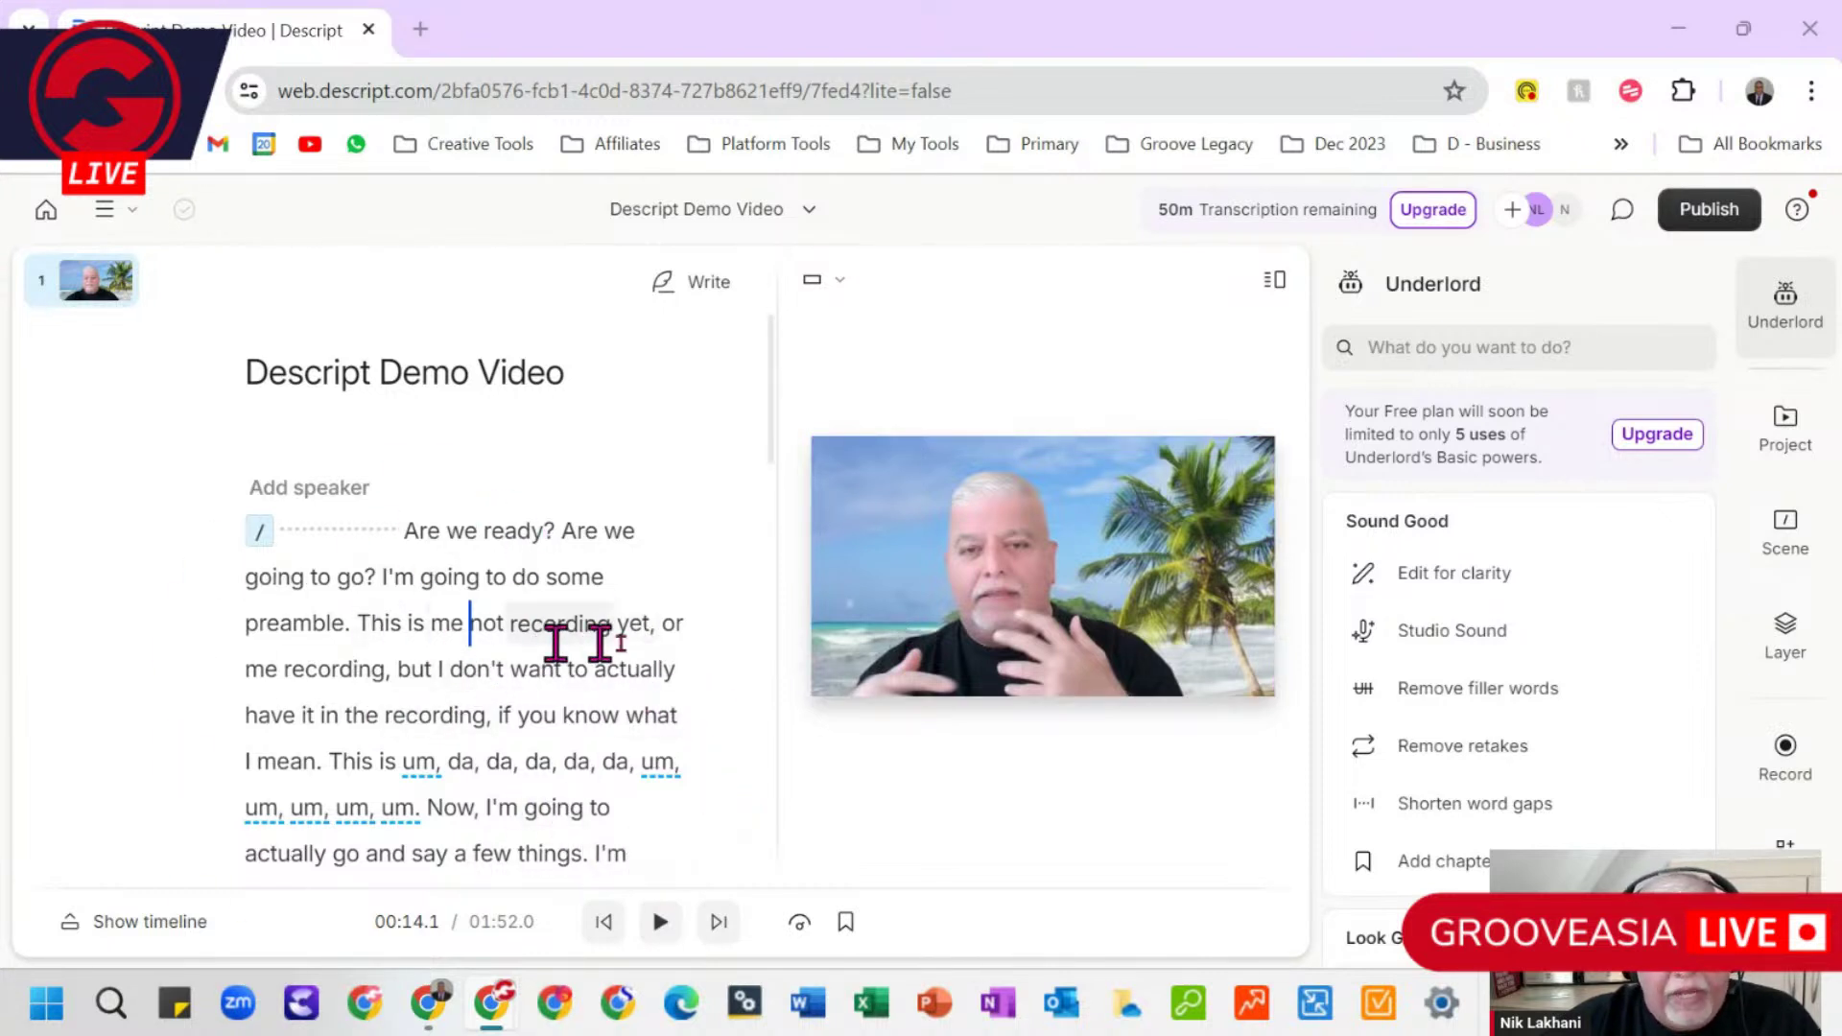
{"action": "left_click", "coordinate": [660, 922]}
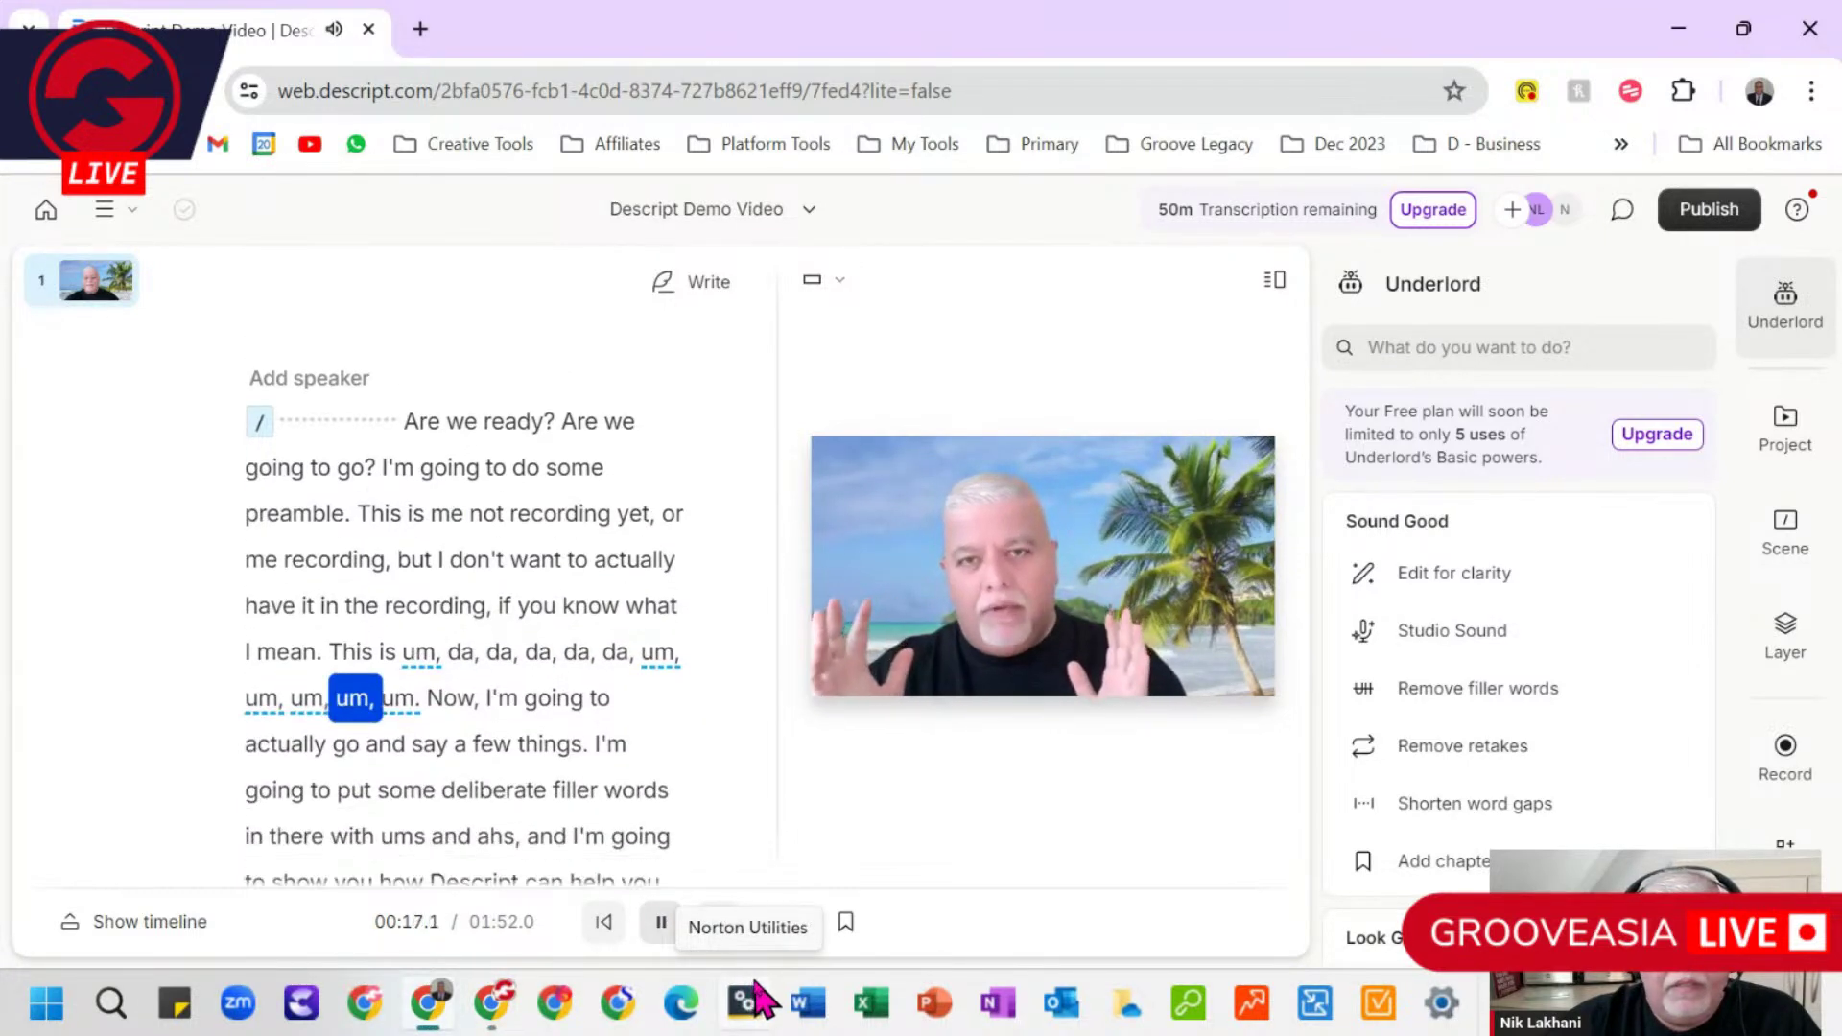
{"action": "left_click", "coordinate": [665, 926]}
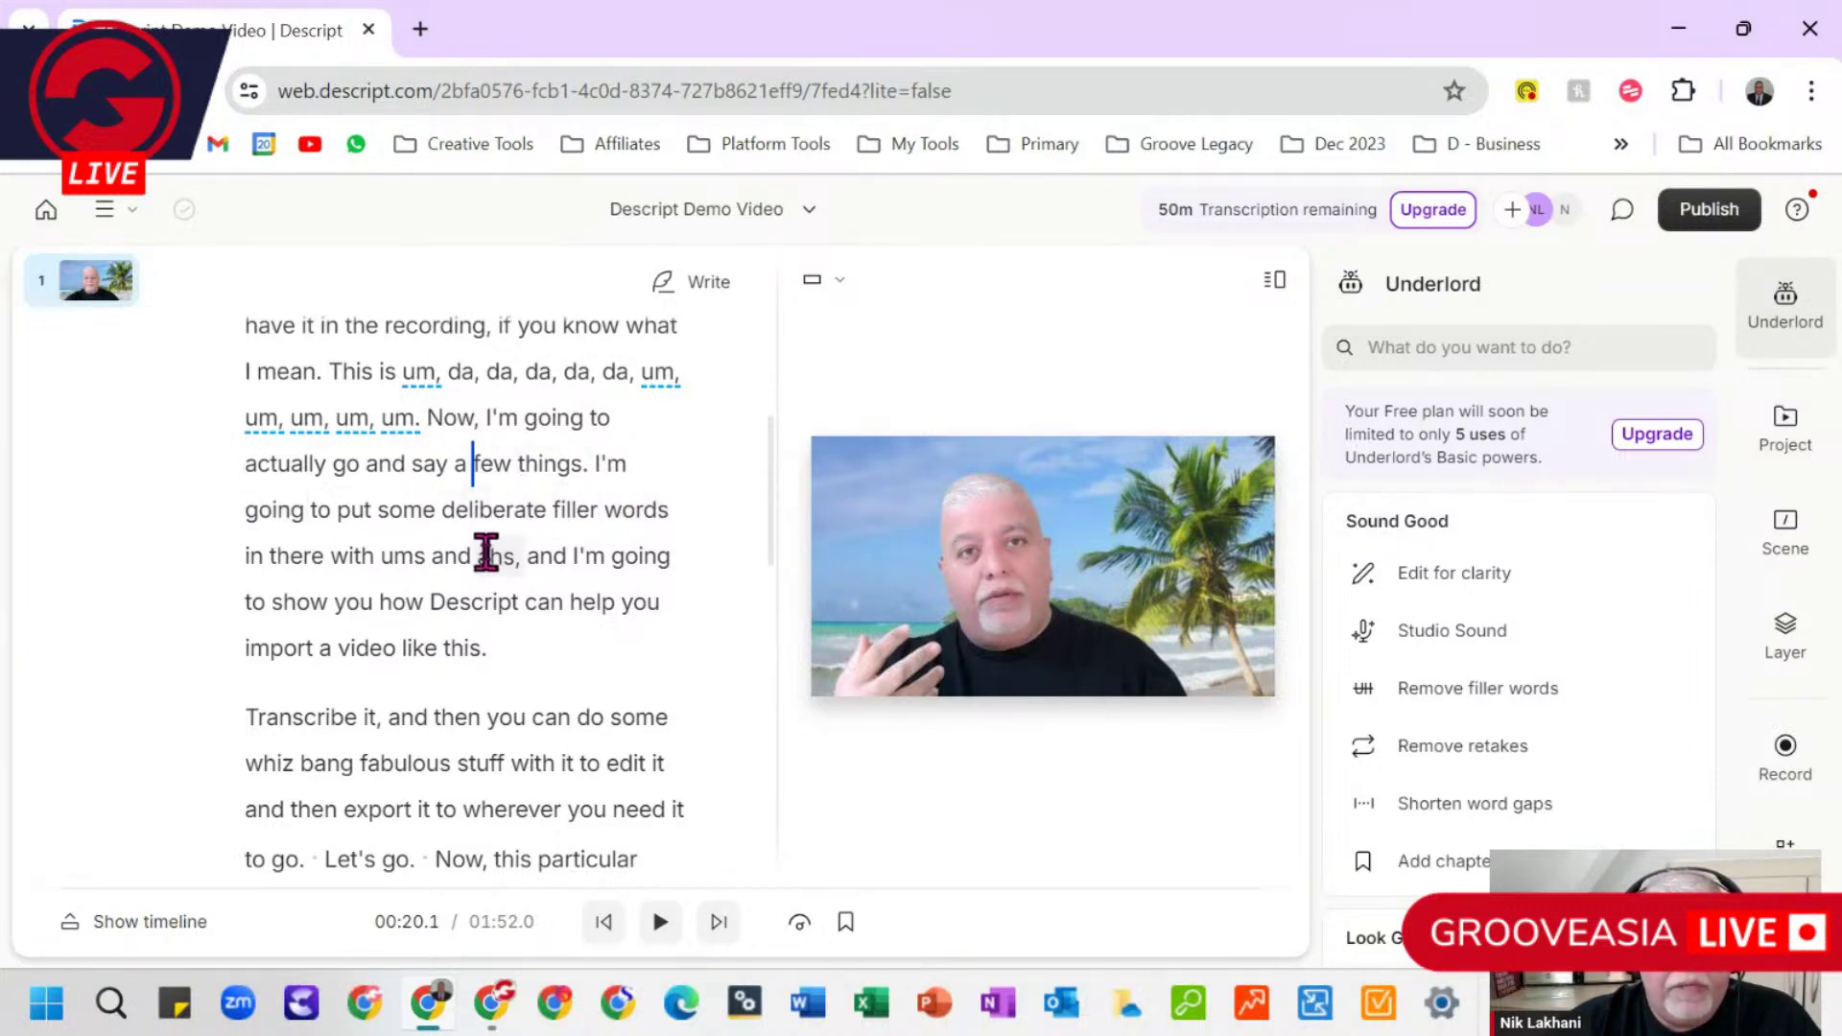
{"action": "scroll", "coordinate": [575, 587], "scroll_direction": "down", "scroll_amount": 10}
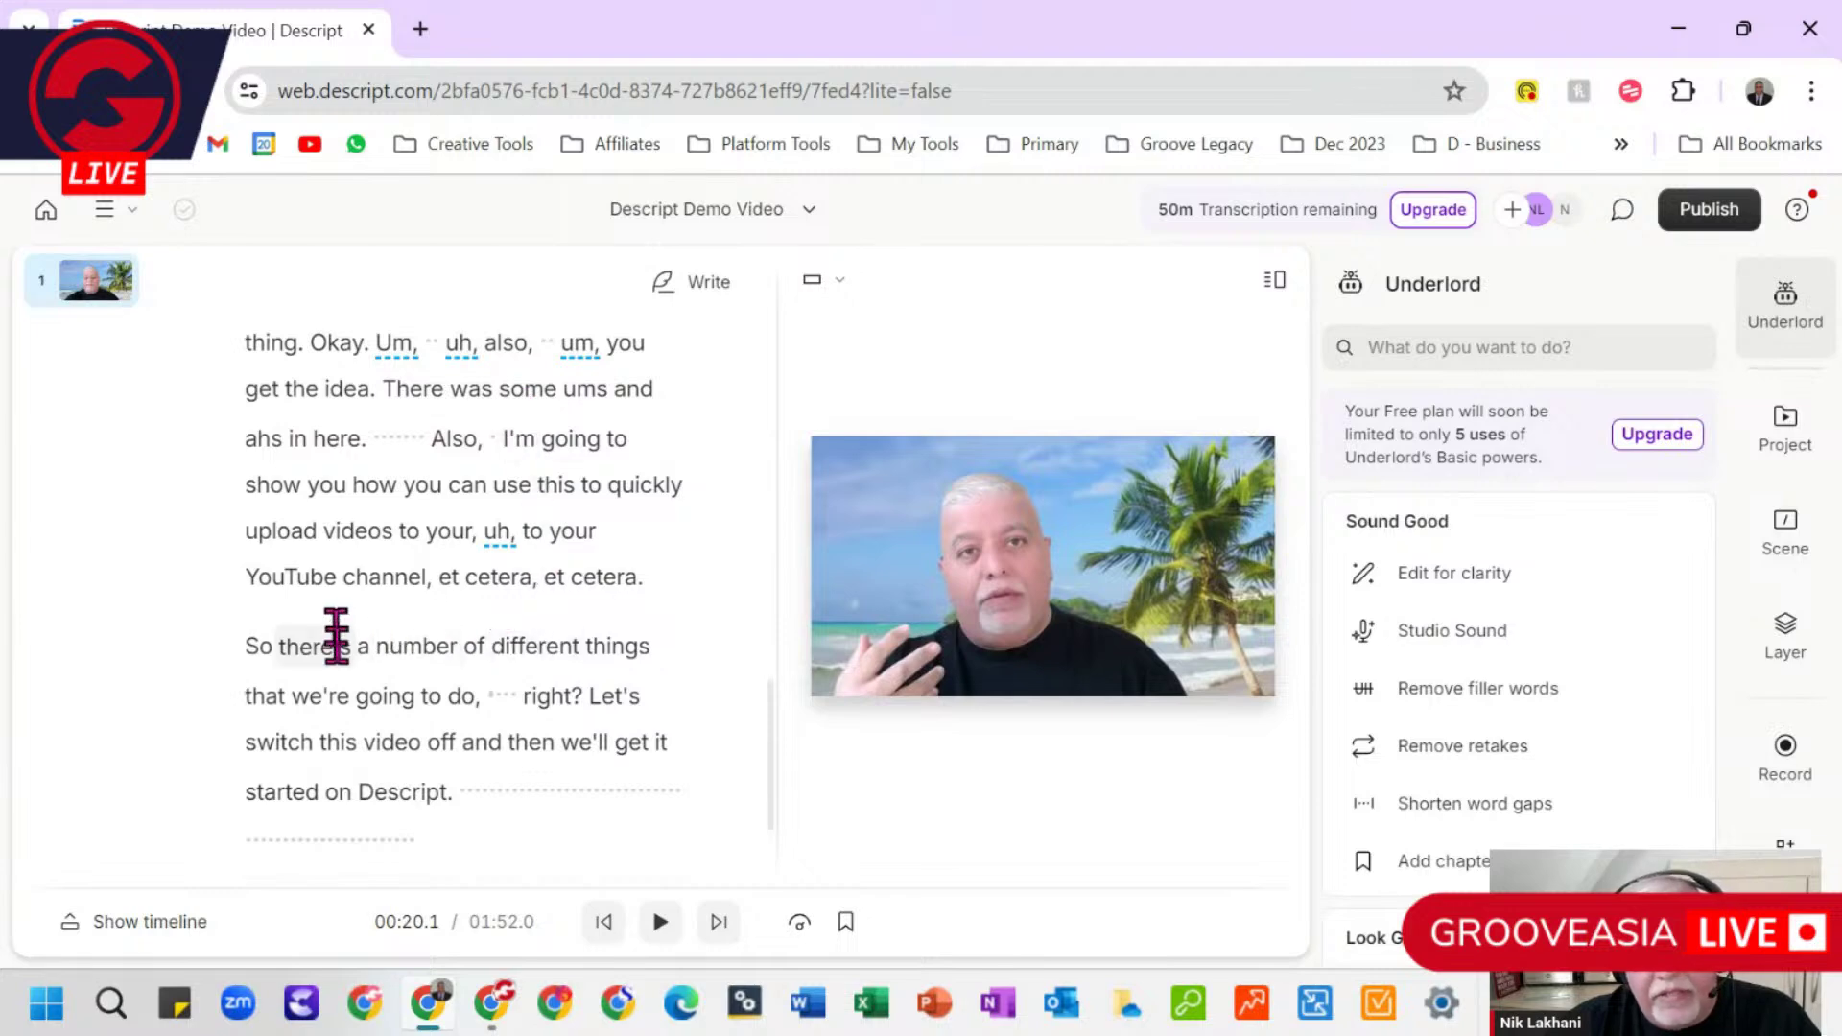
{"action": "scroll", "coordinate": [625, 671], "scroll_direction": "up", "scroll_amount": 10}
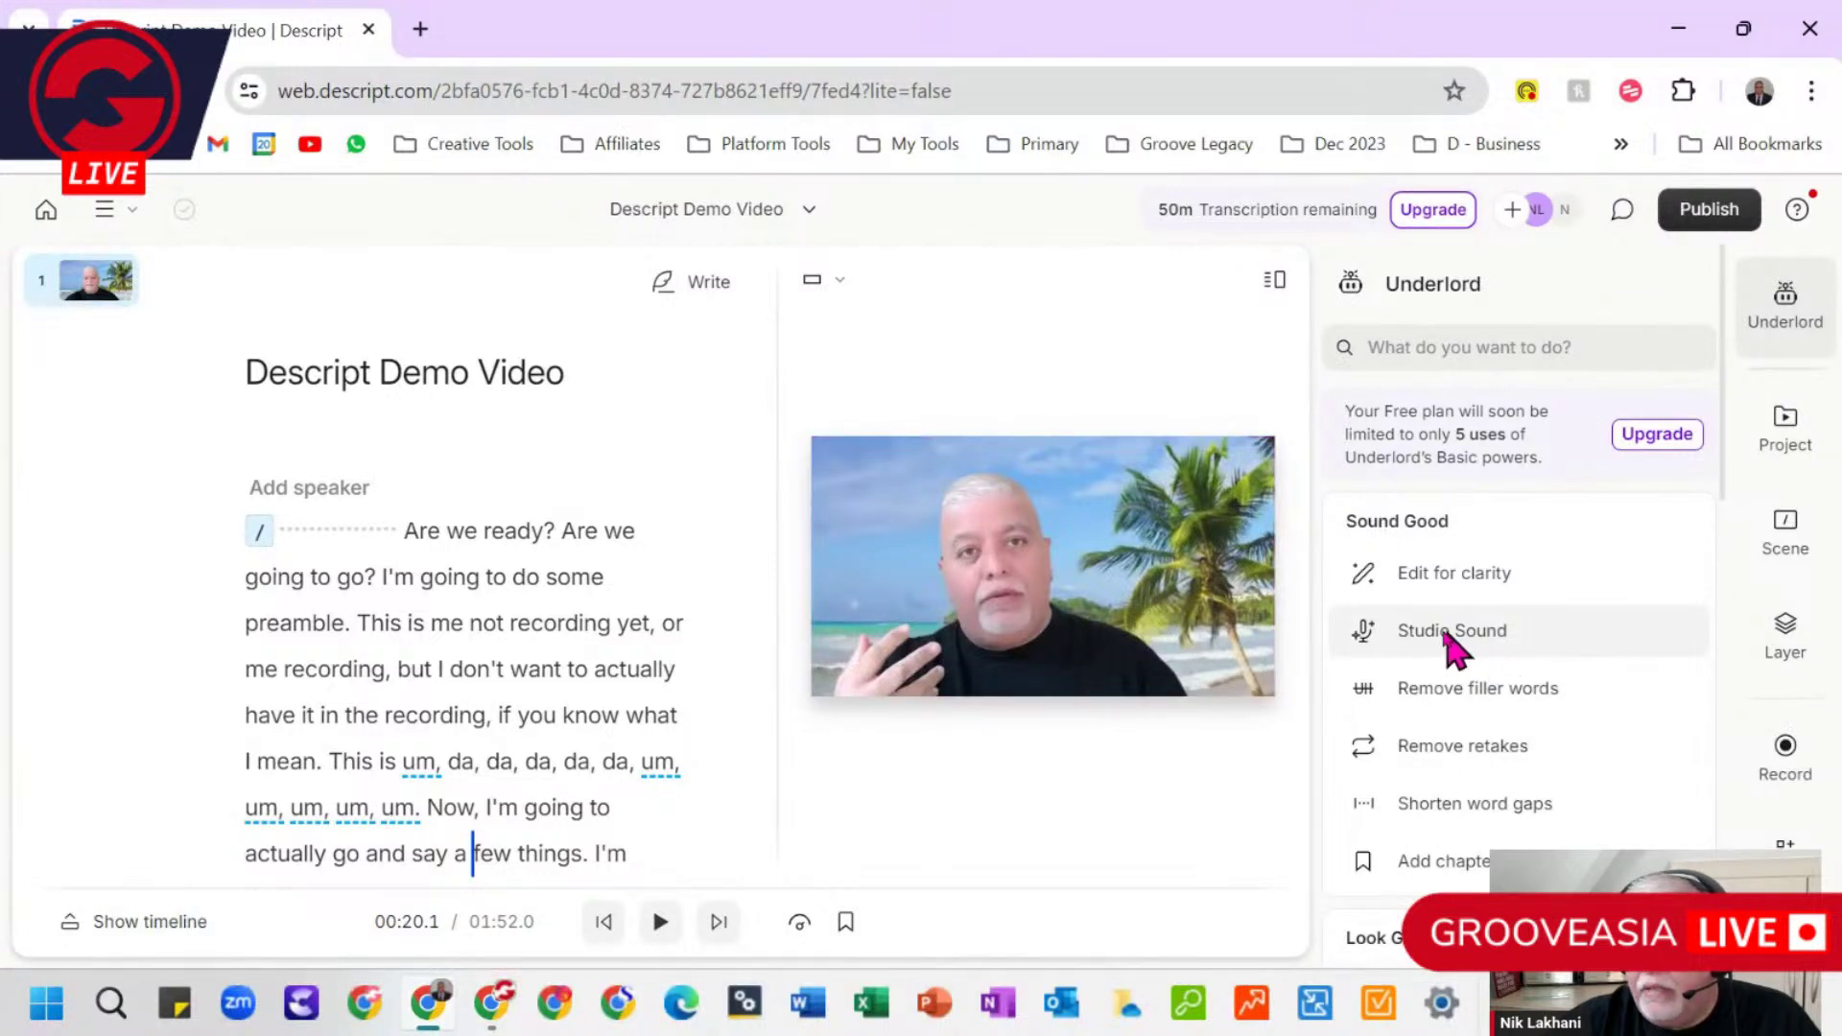
Step: Apply Studio Sound to the script's audio
{"action": "mouse_move", "coordinate": [1473, 649]}
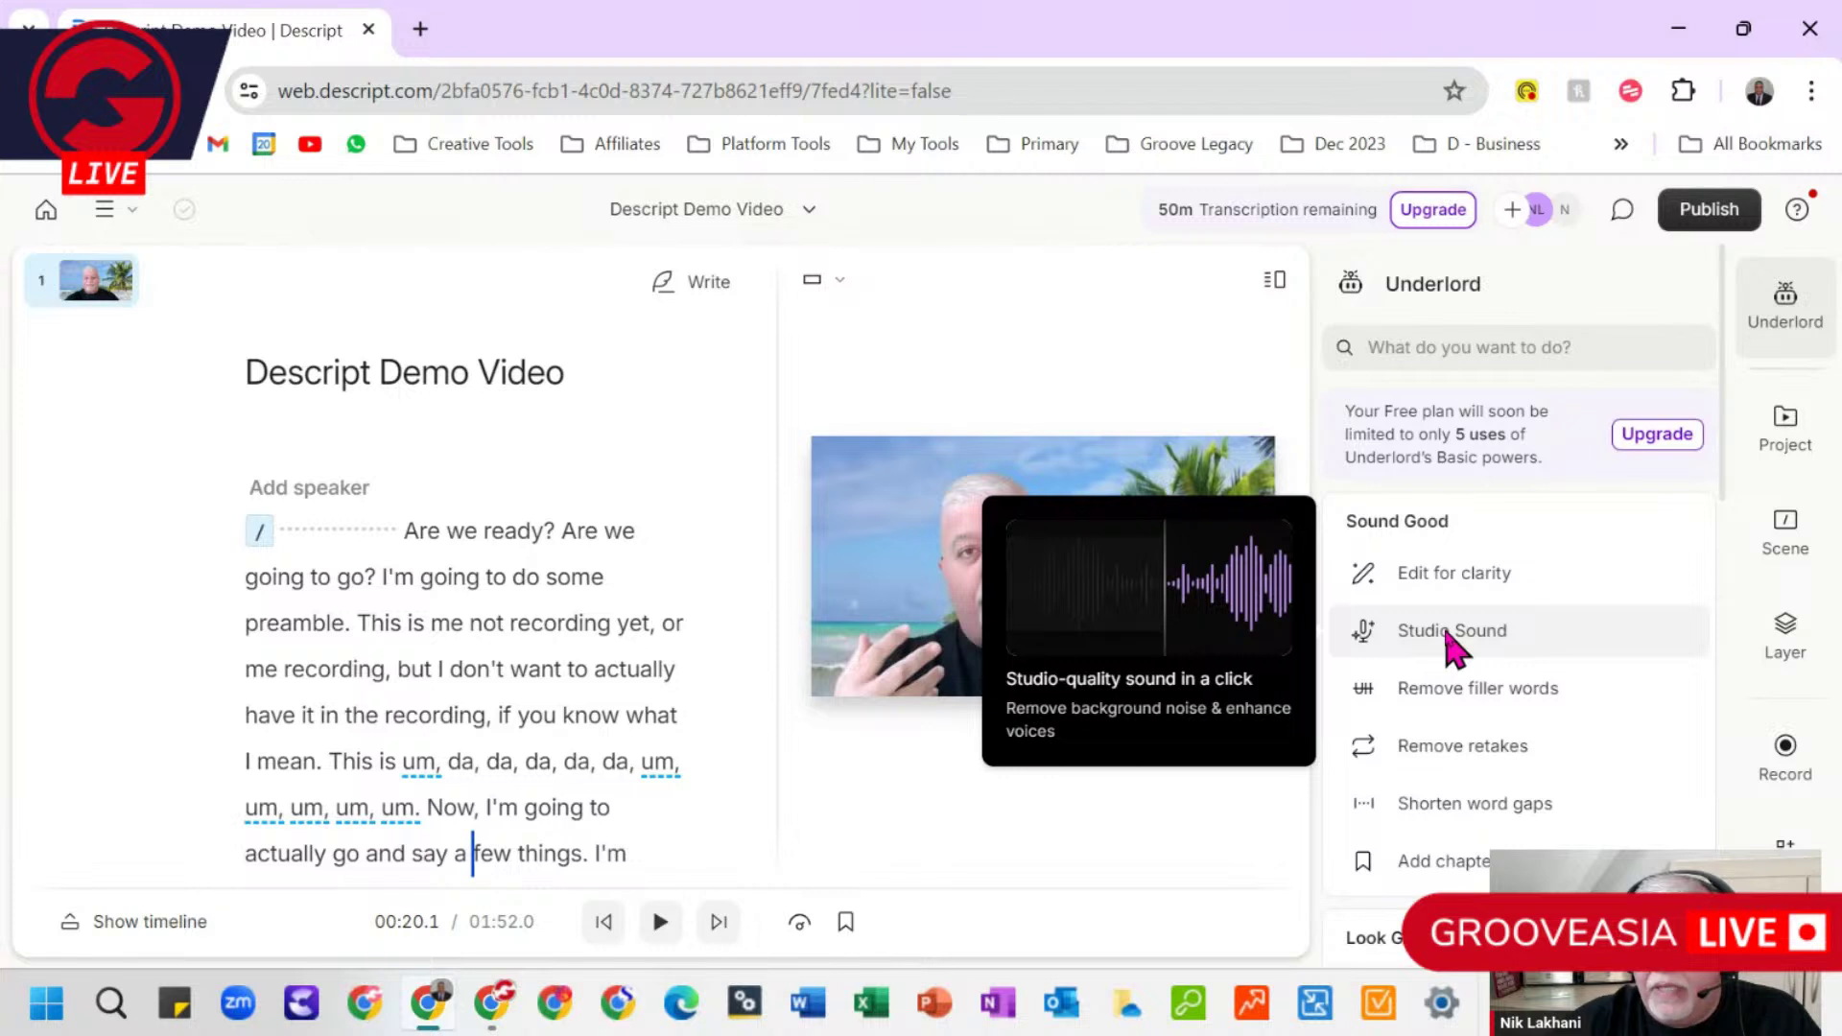
{"action": "left_click", "coordinate": [1452, 633]}
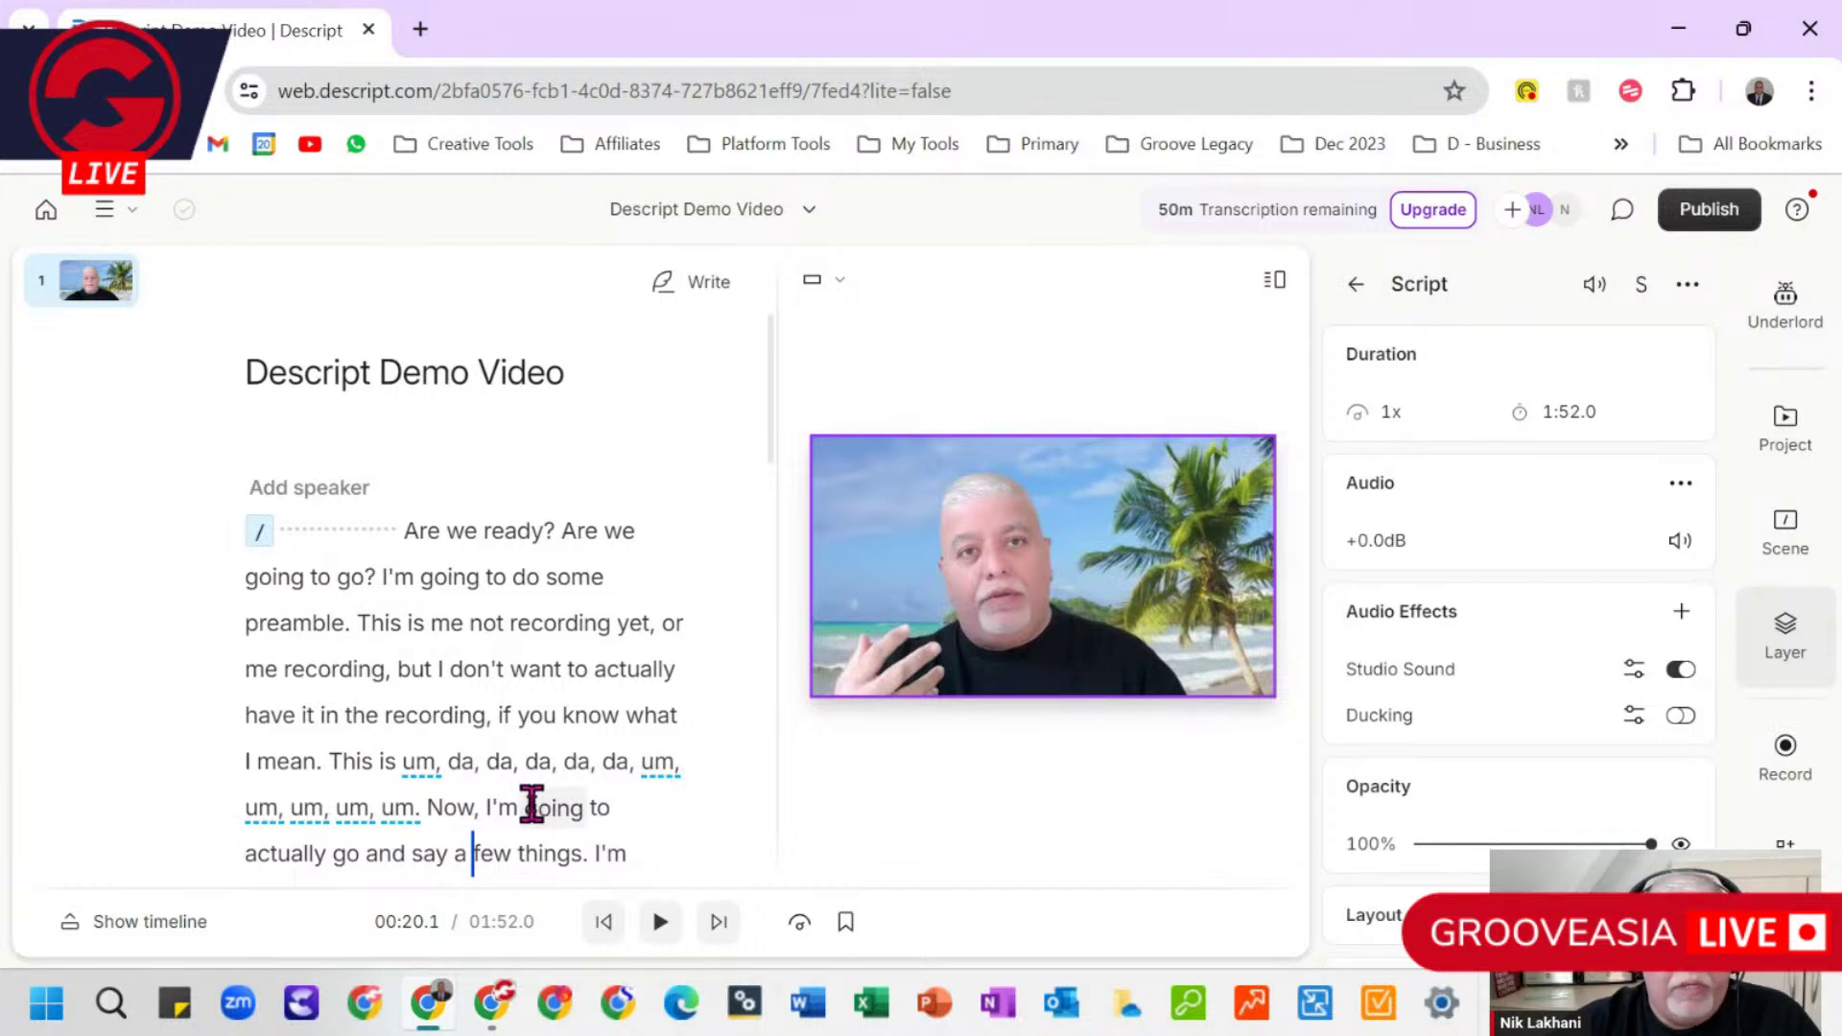
Step: Show the timeline to examine the words and audio waveform, and hide it again
{"action": "left_click", "coordinate": [69, 923]}
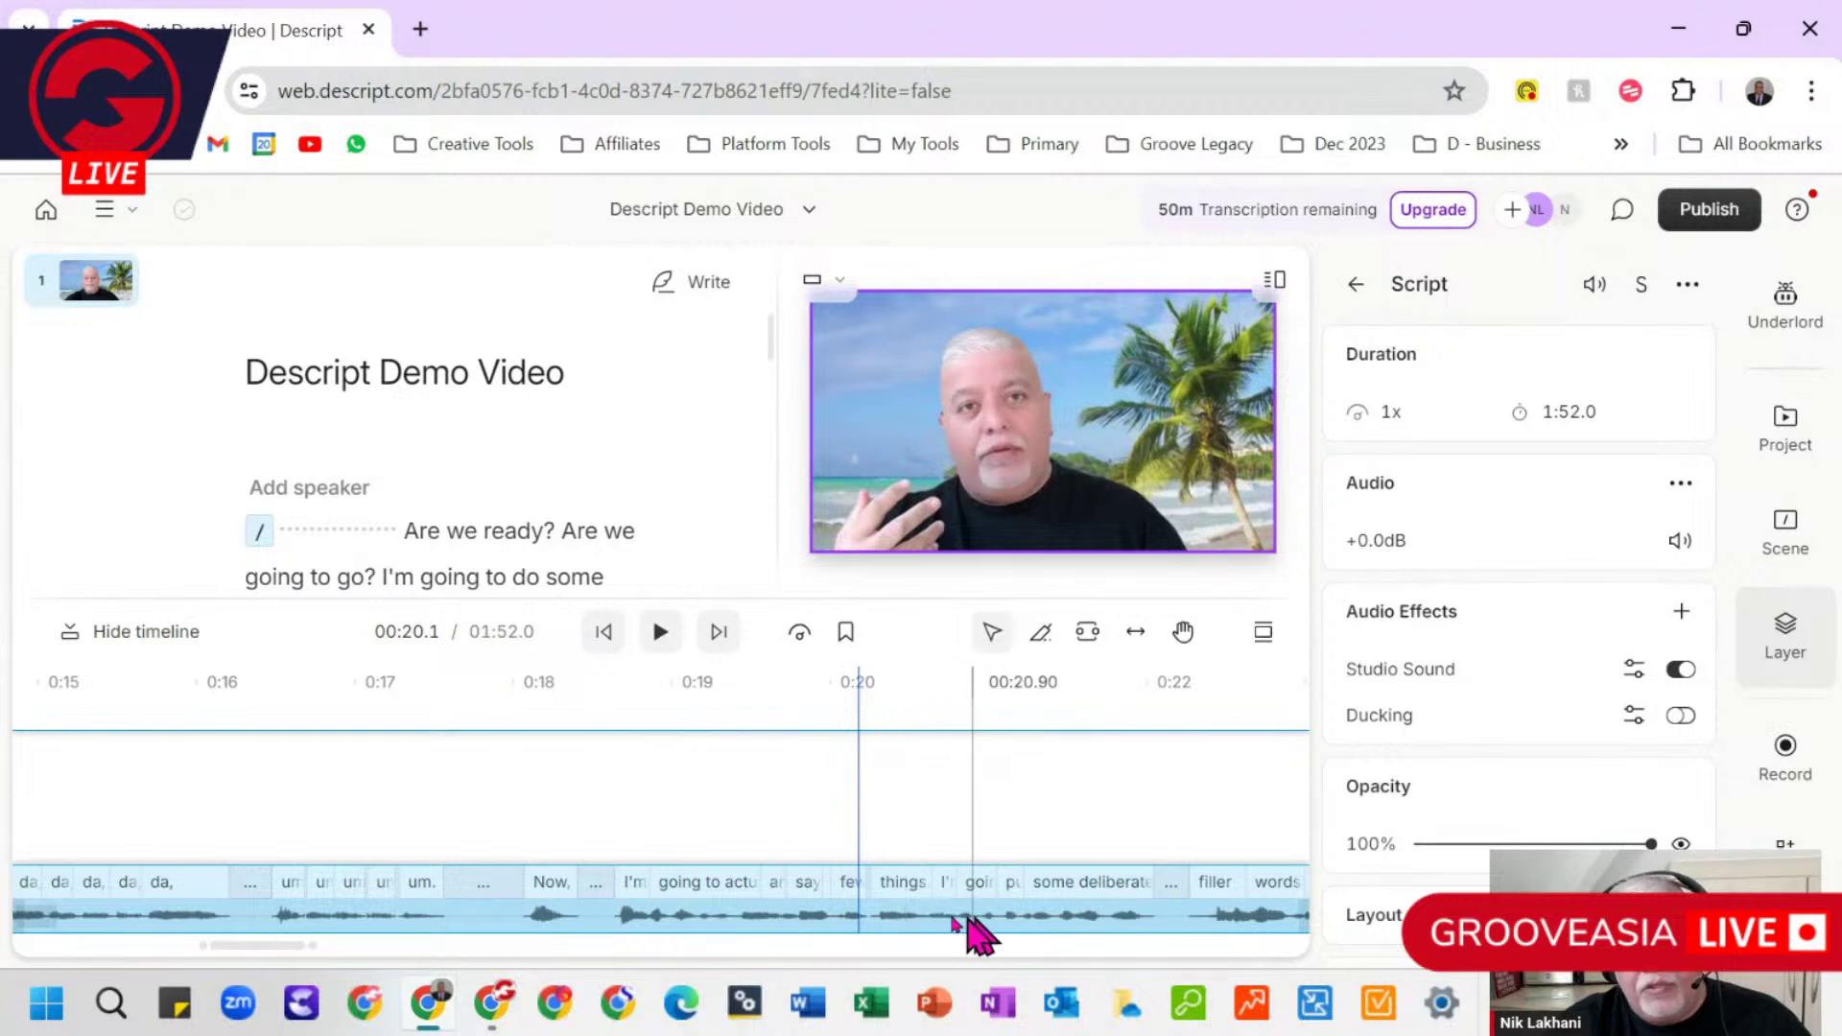
{"action": "left_click", "coordinate": [171, 635]}
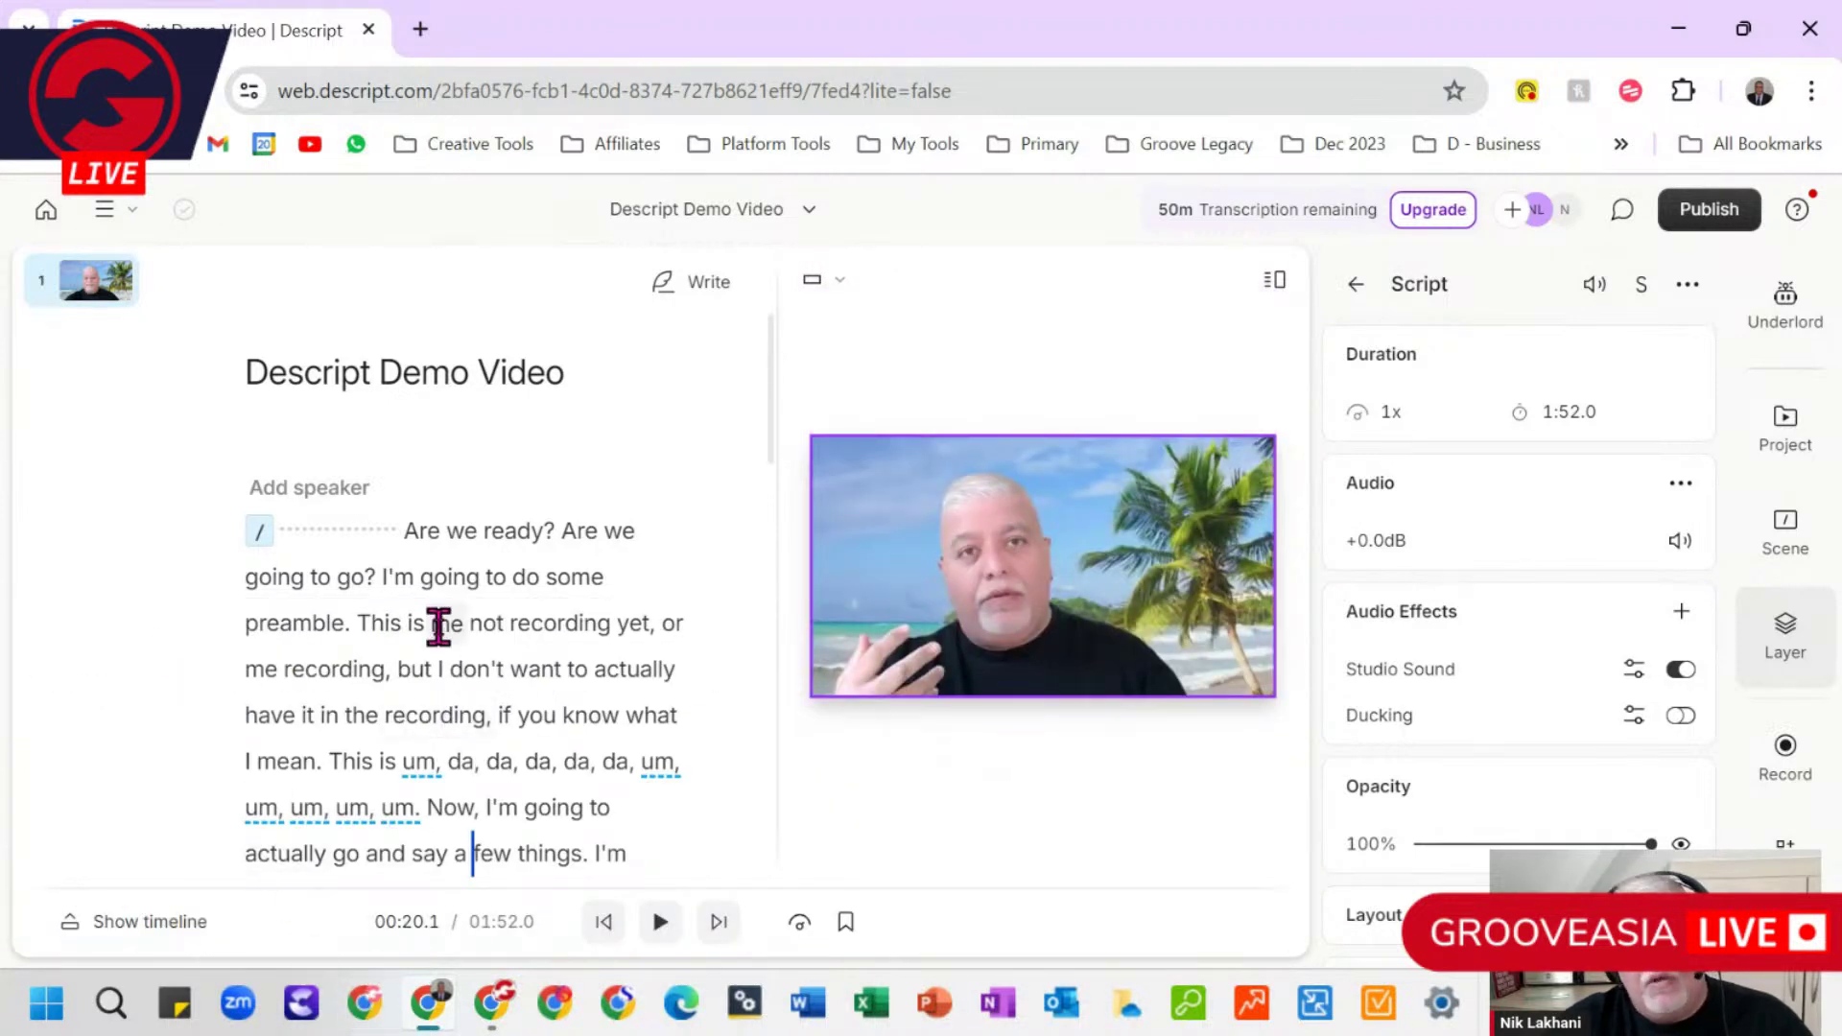
Step: Find the script's word gaps of 1 second or more and shorten the opening gap before "Are we ready?" to 1 second
{"action": "left_click", "coordinate": [429, 530]}
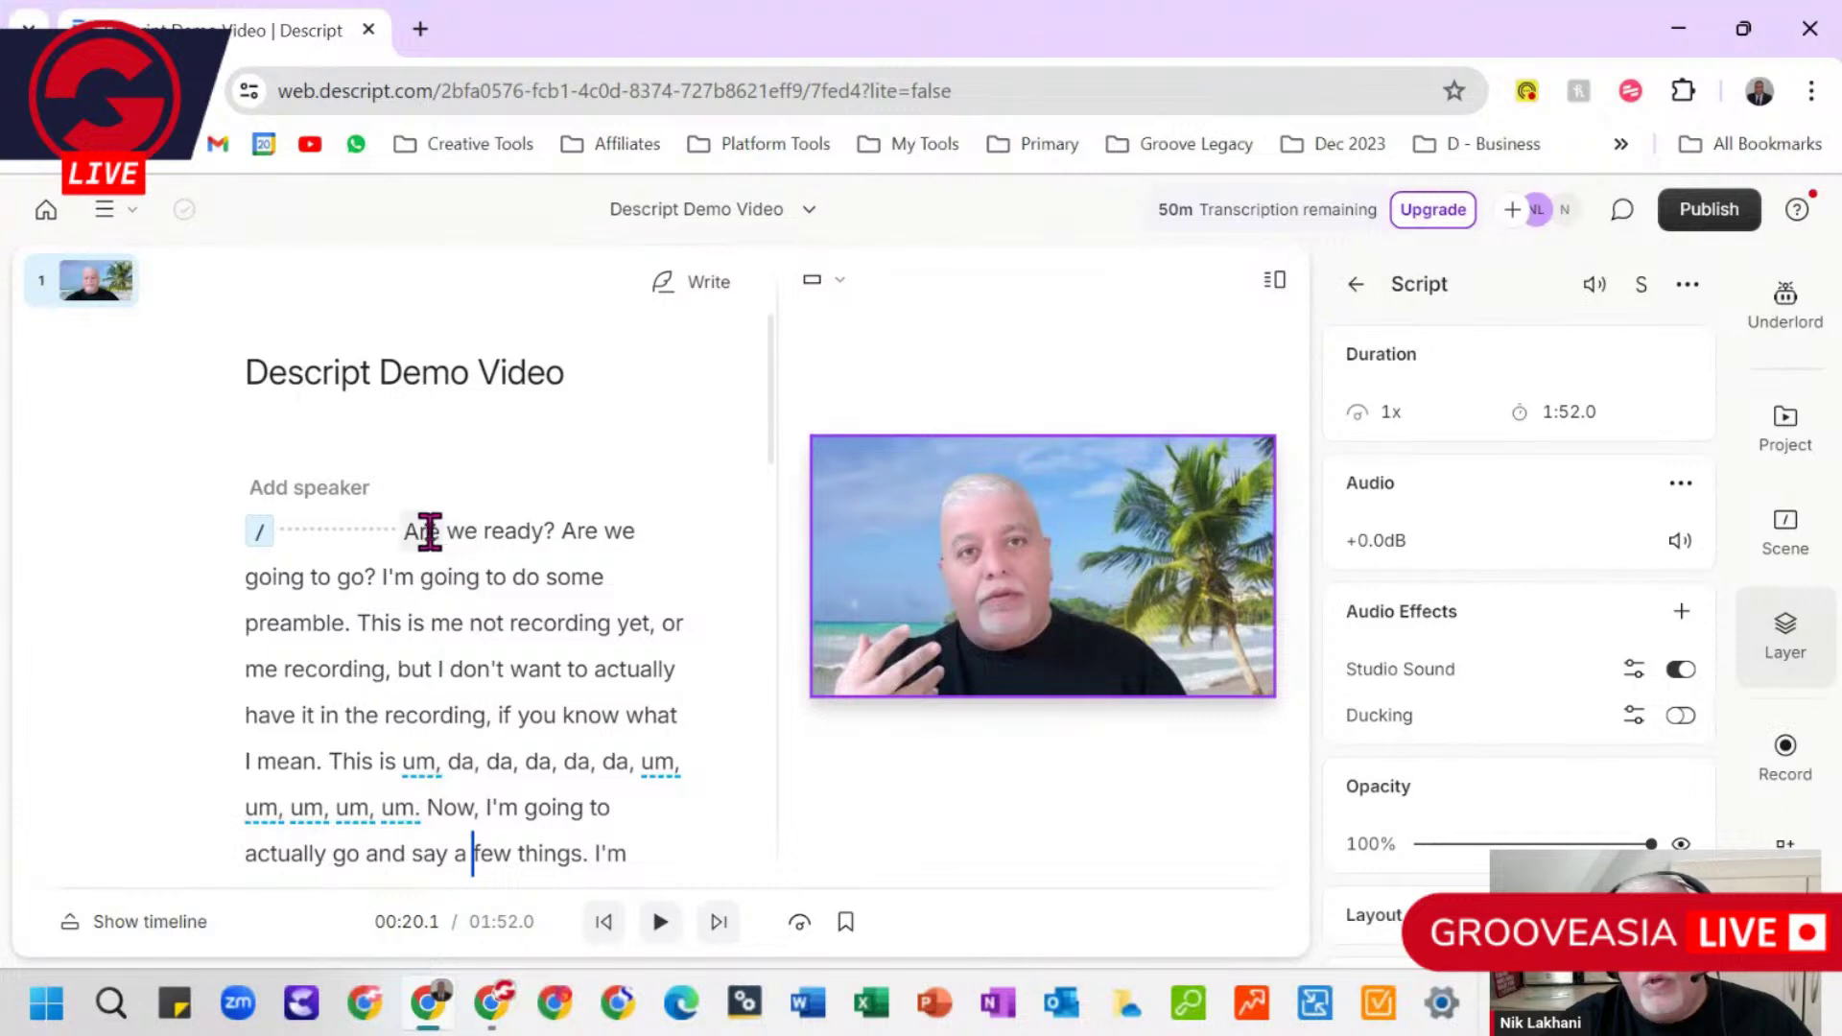
{"action": "left_click", "coordinate": [280, 537]}
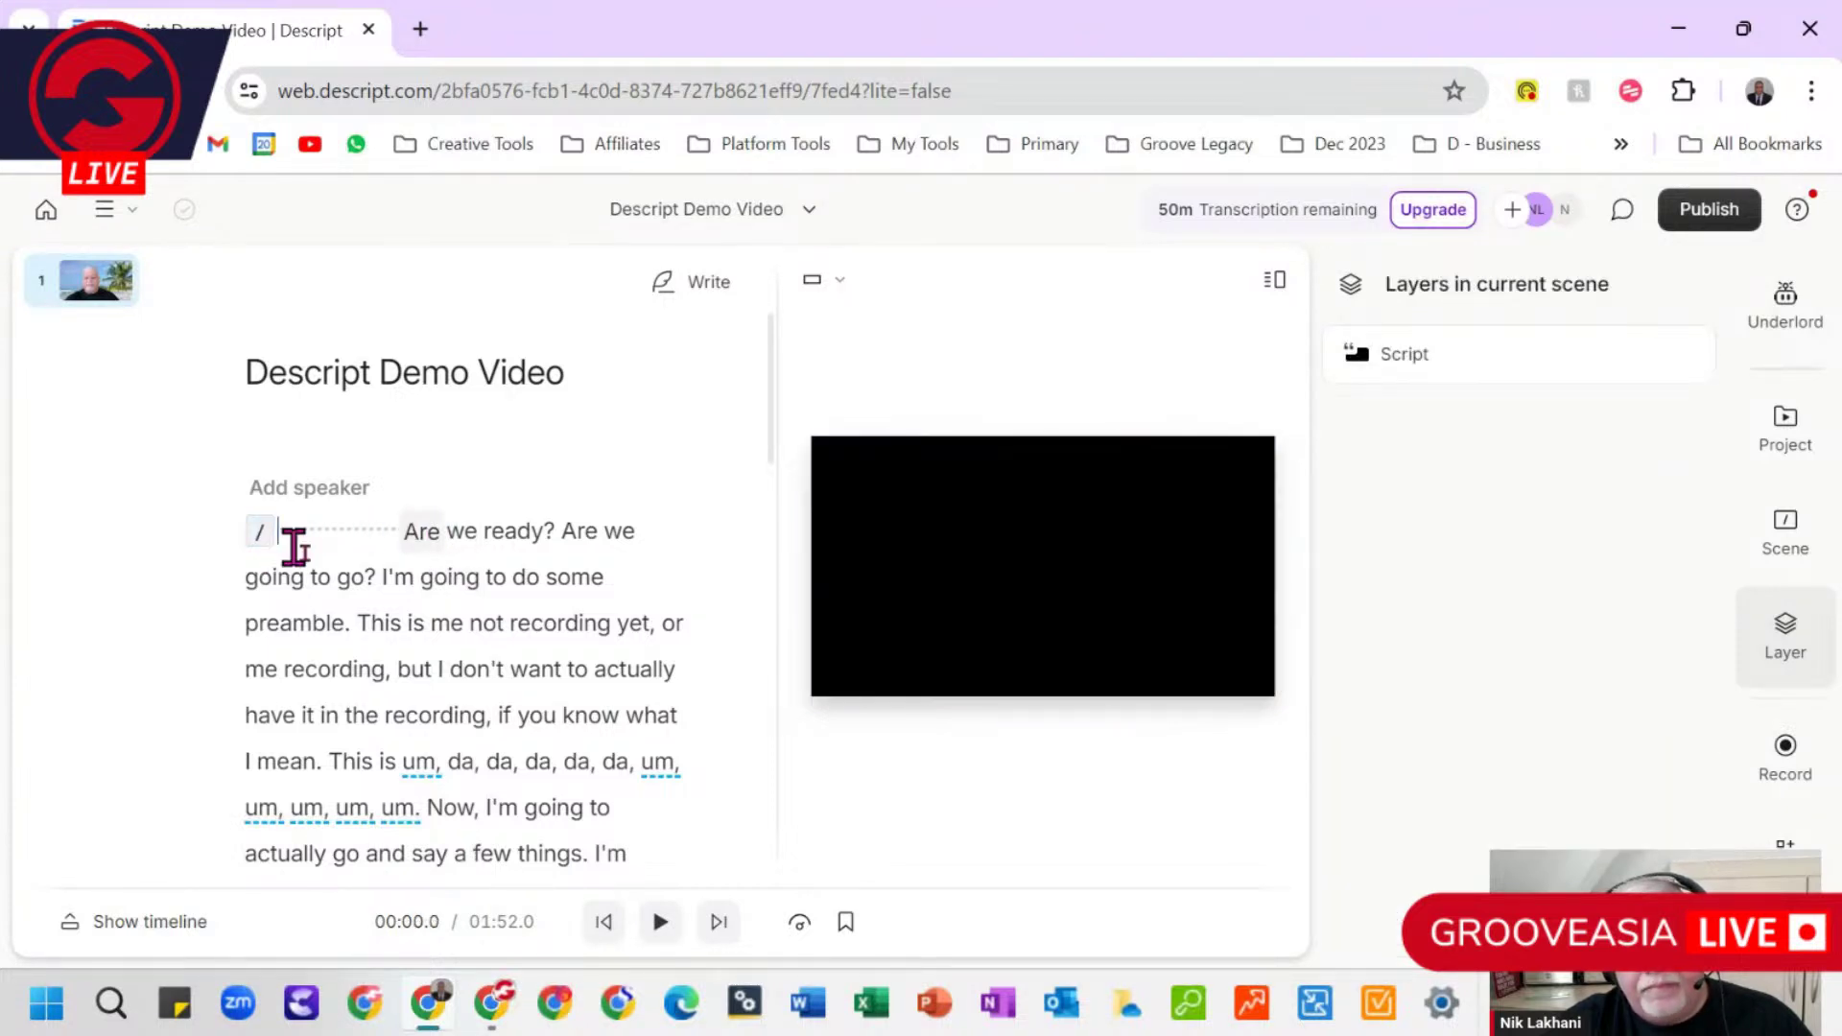
{"action": "left_click", "coordinate": [1804, 309]}
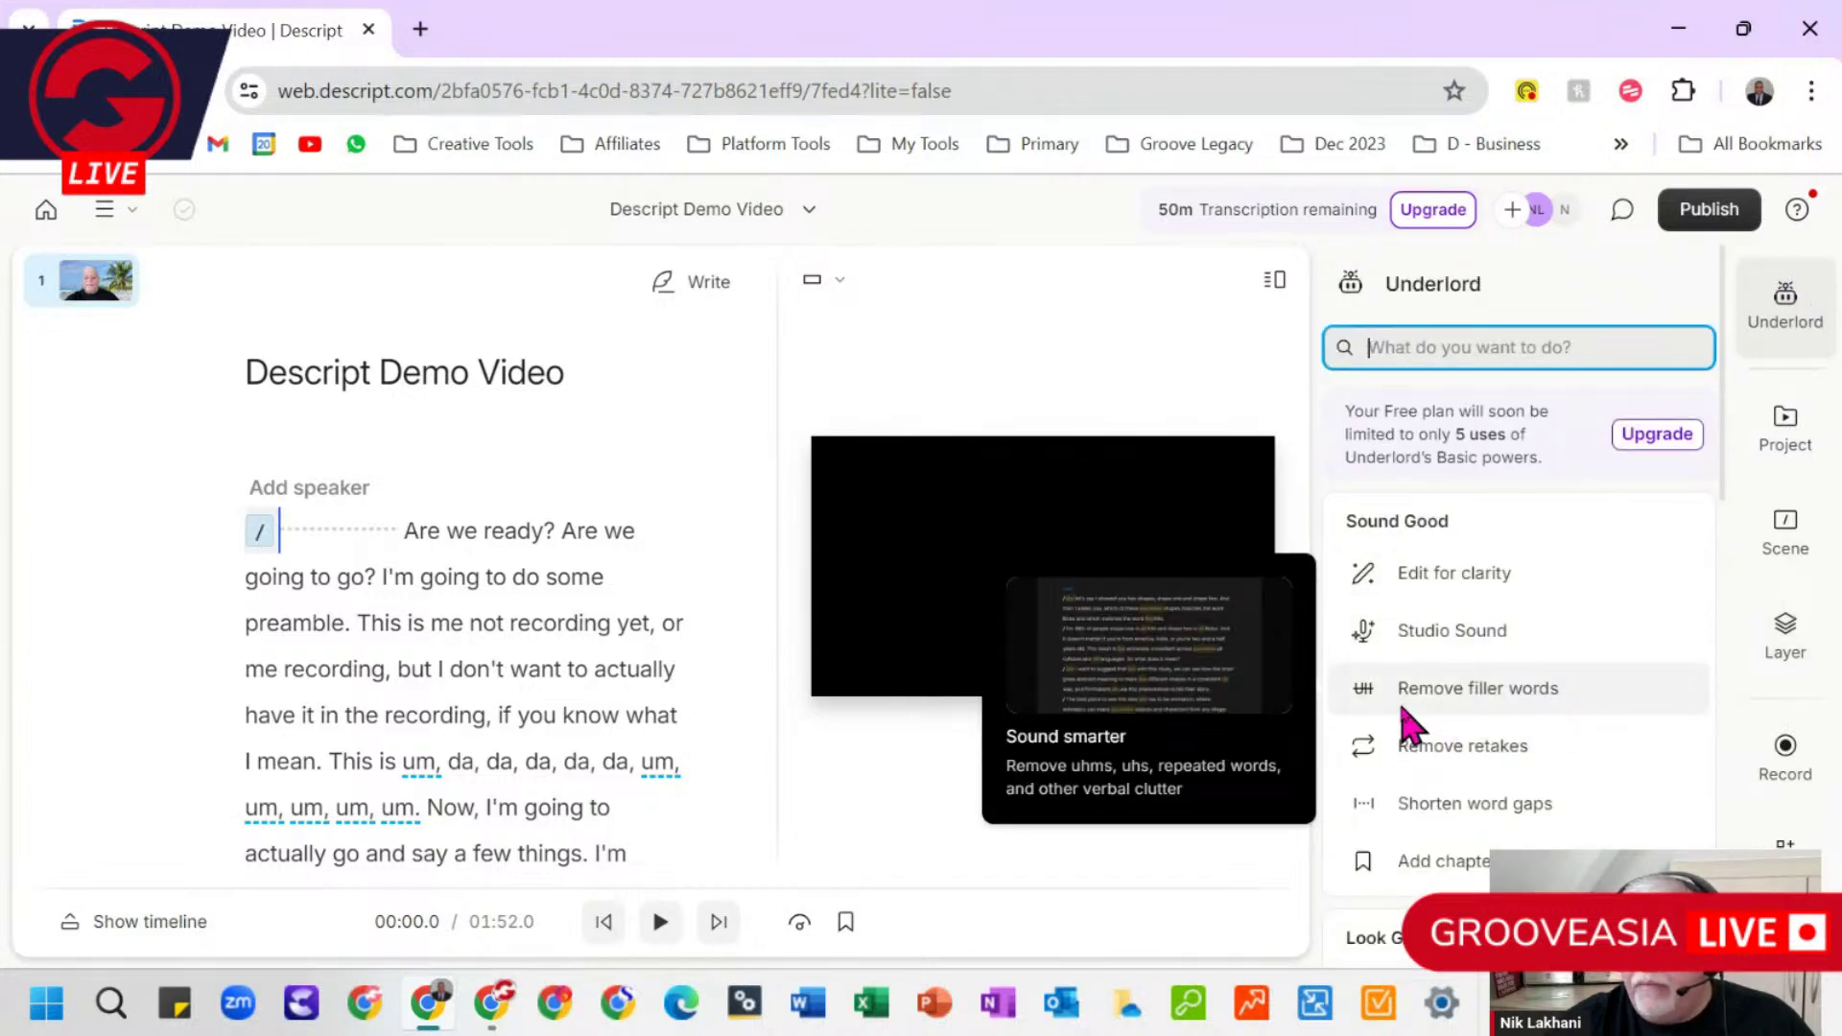
{"action": "left_click", "coordinate": [1465, 806]}
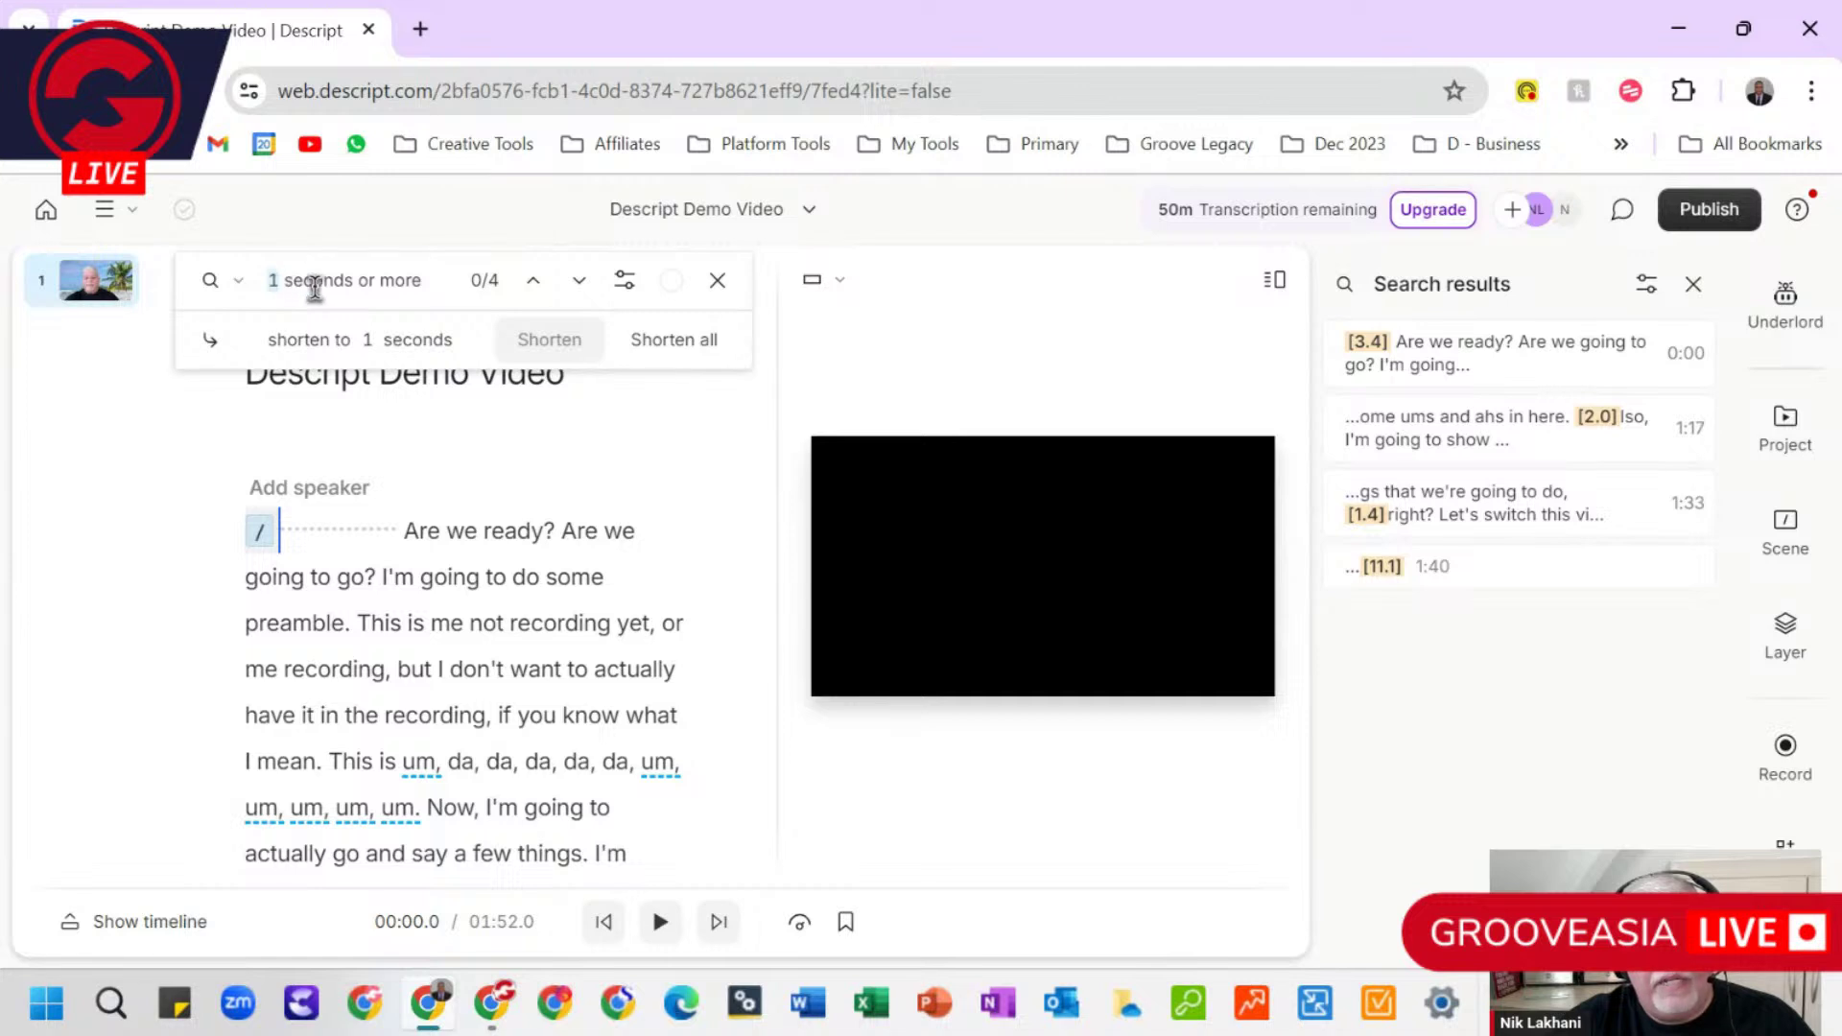
{"action": "mouse_move", "coordinate": [1649, 444]}
{"action": "mouse_move", "coordinate": [1420, 369]}
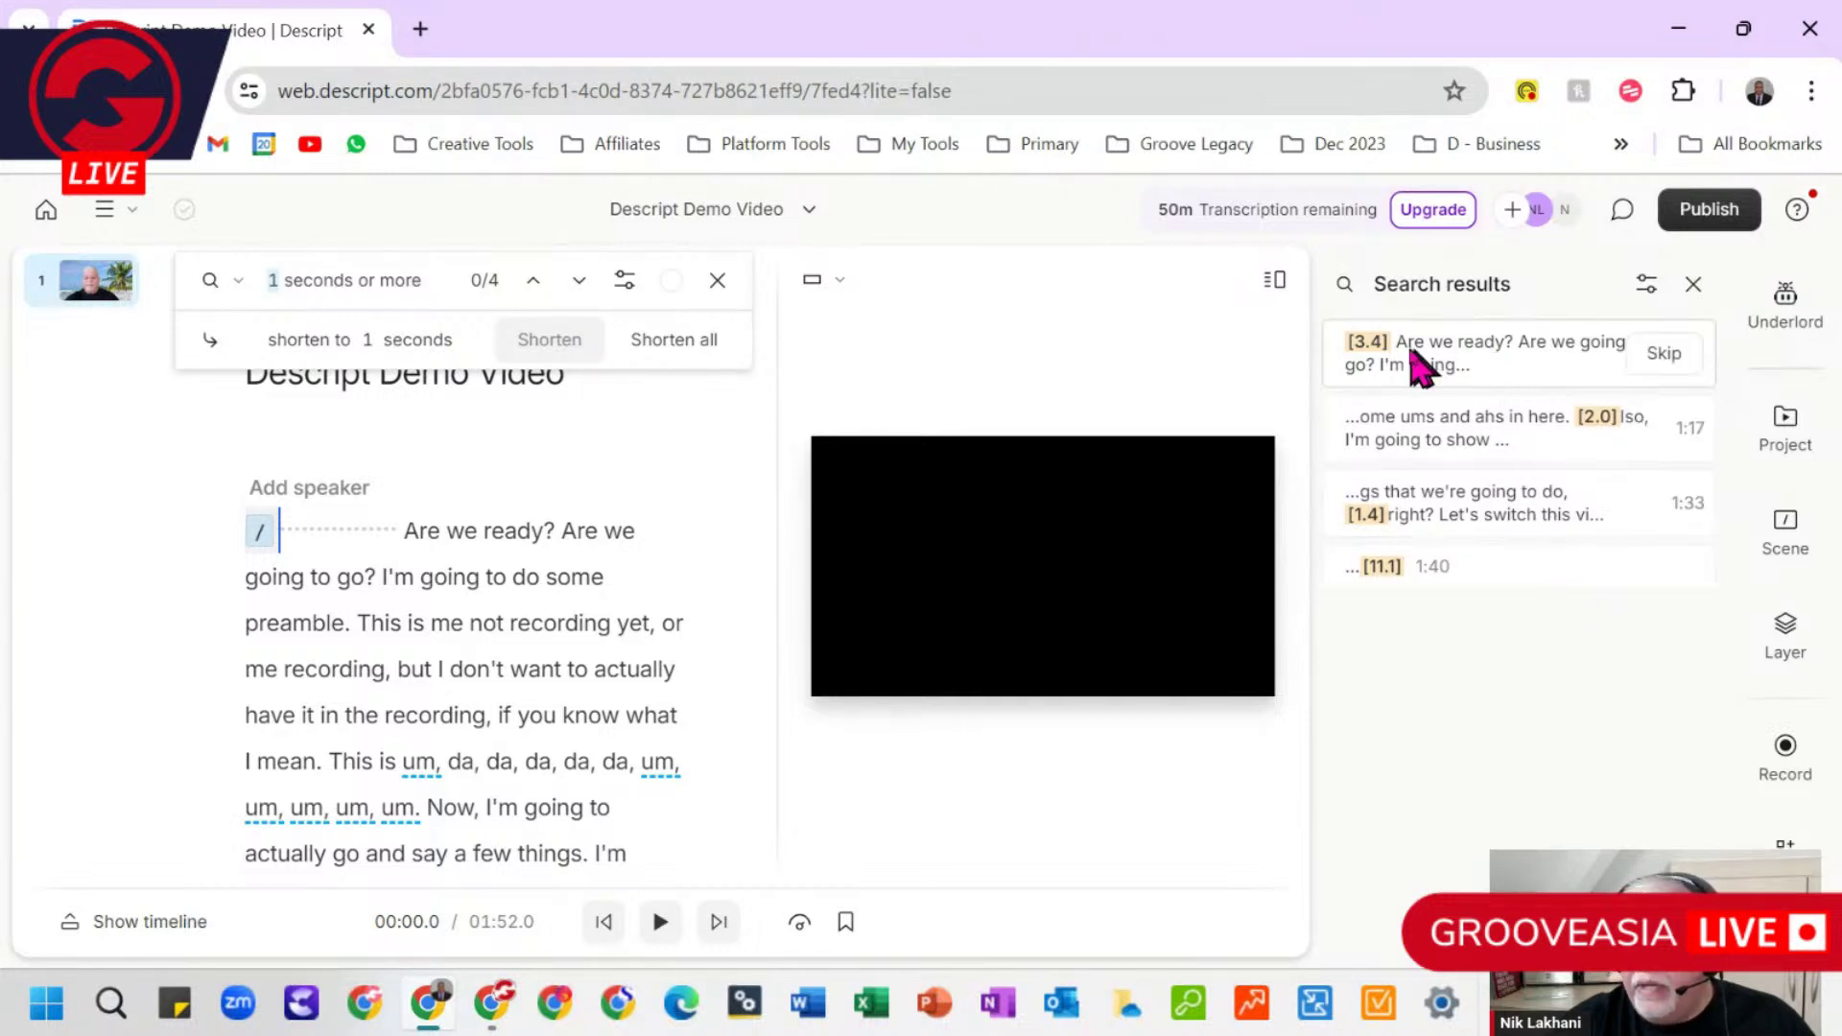
{"action": "left_click", "coordinate": [1492, 364]}
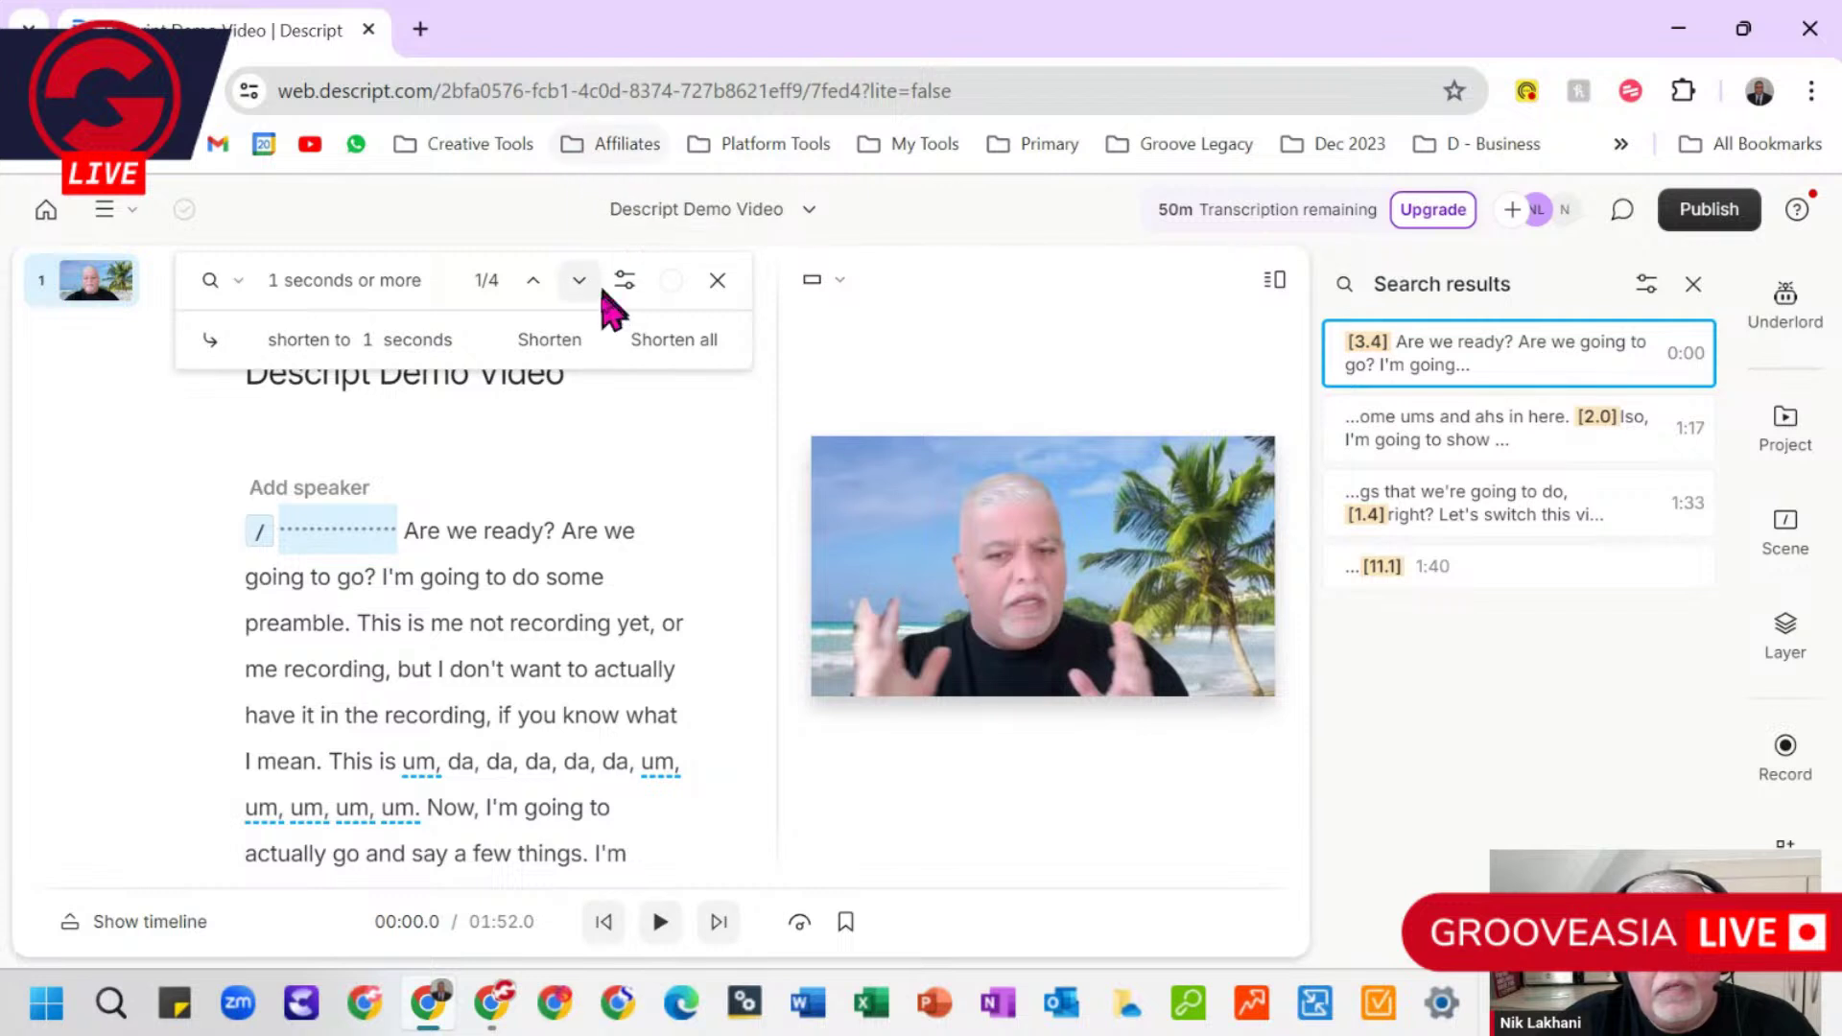
{"action": "left_click", "coordinate": [556, 349]}
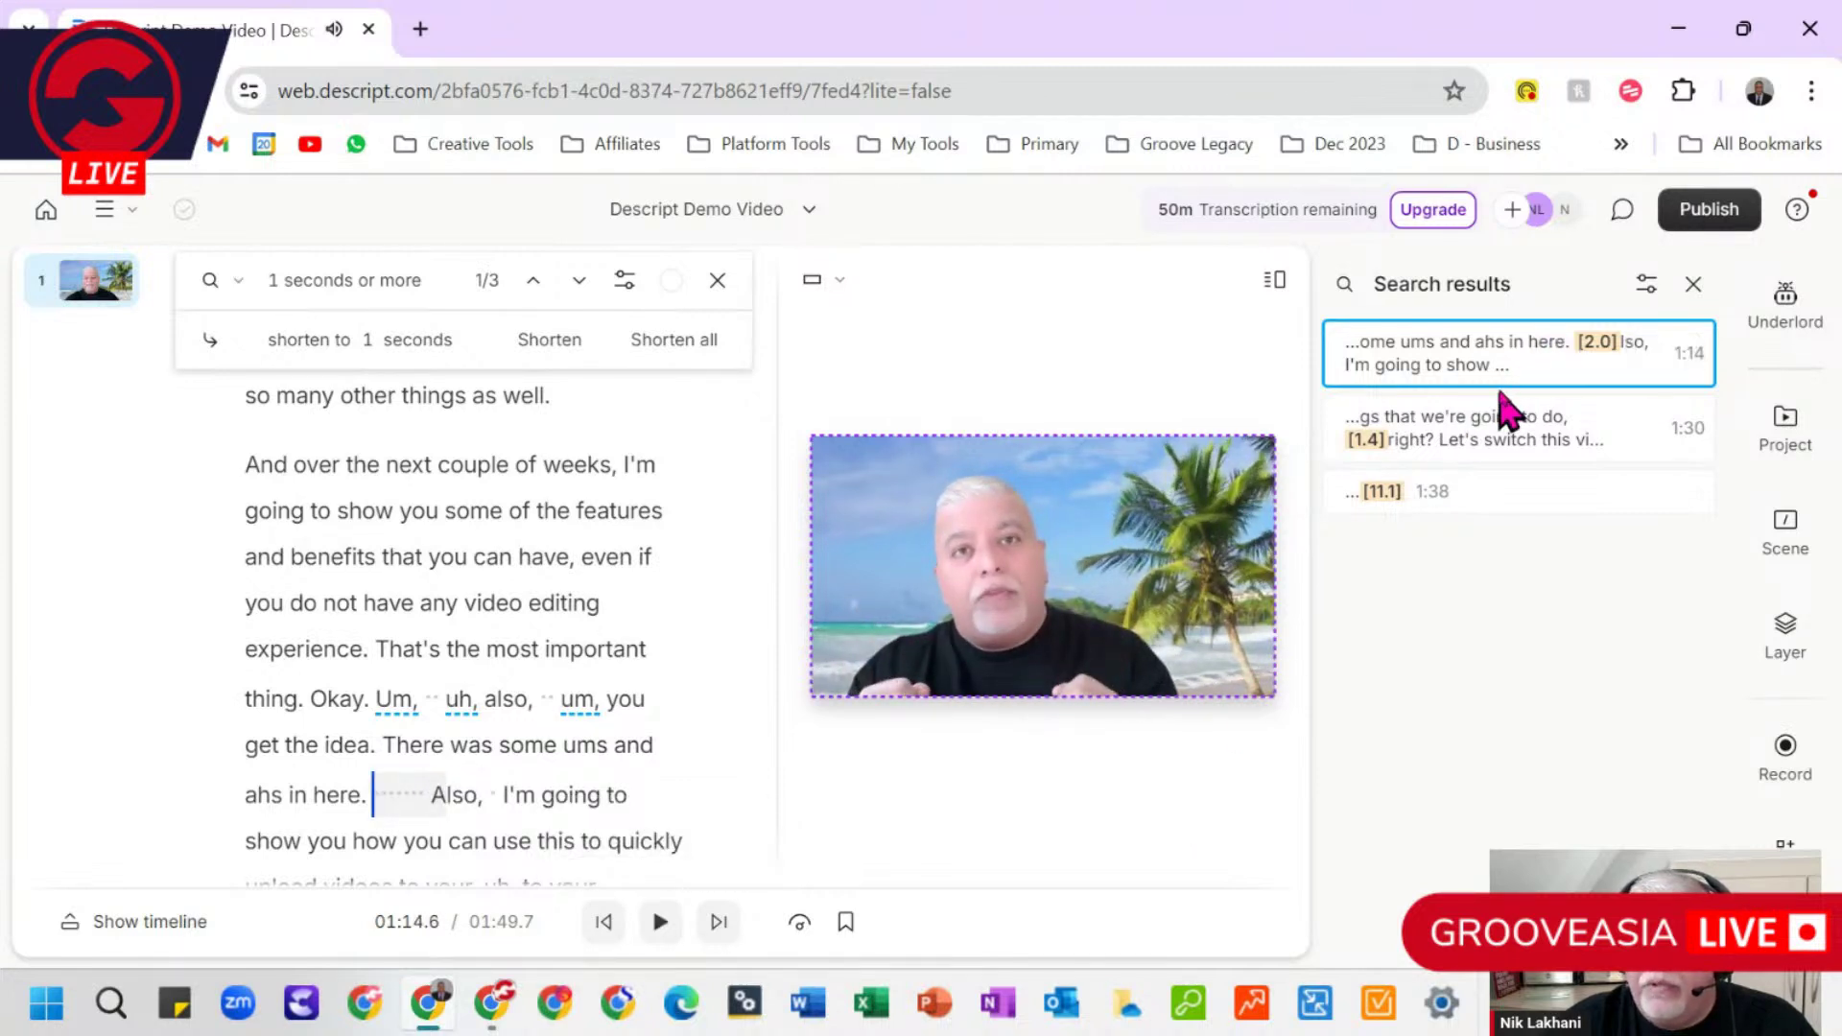
Step: Shorten the word gap before "Also" and all remaining long gaps to 1 second, and close the gap search
{"action": "mouse_move", "coordinate": [1686, 389]}
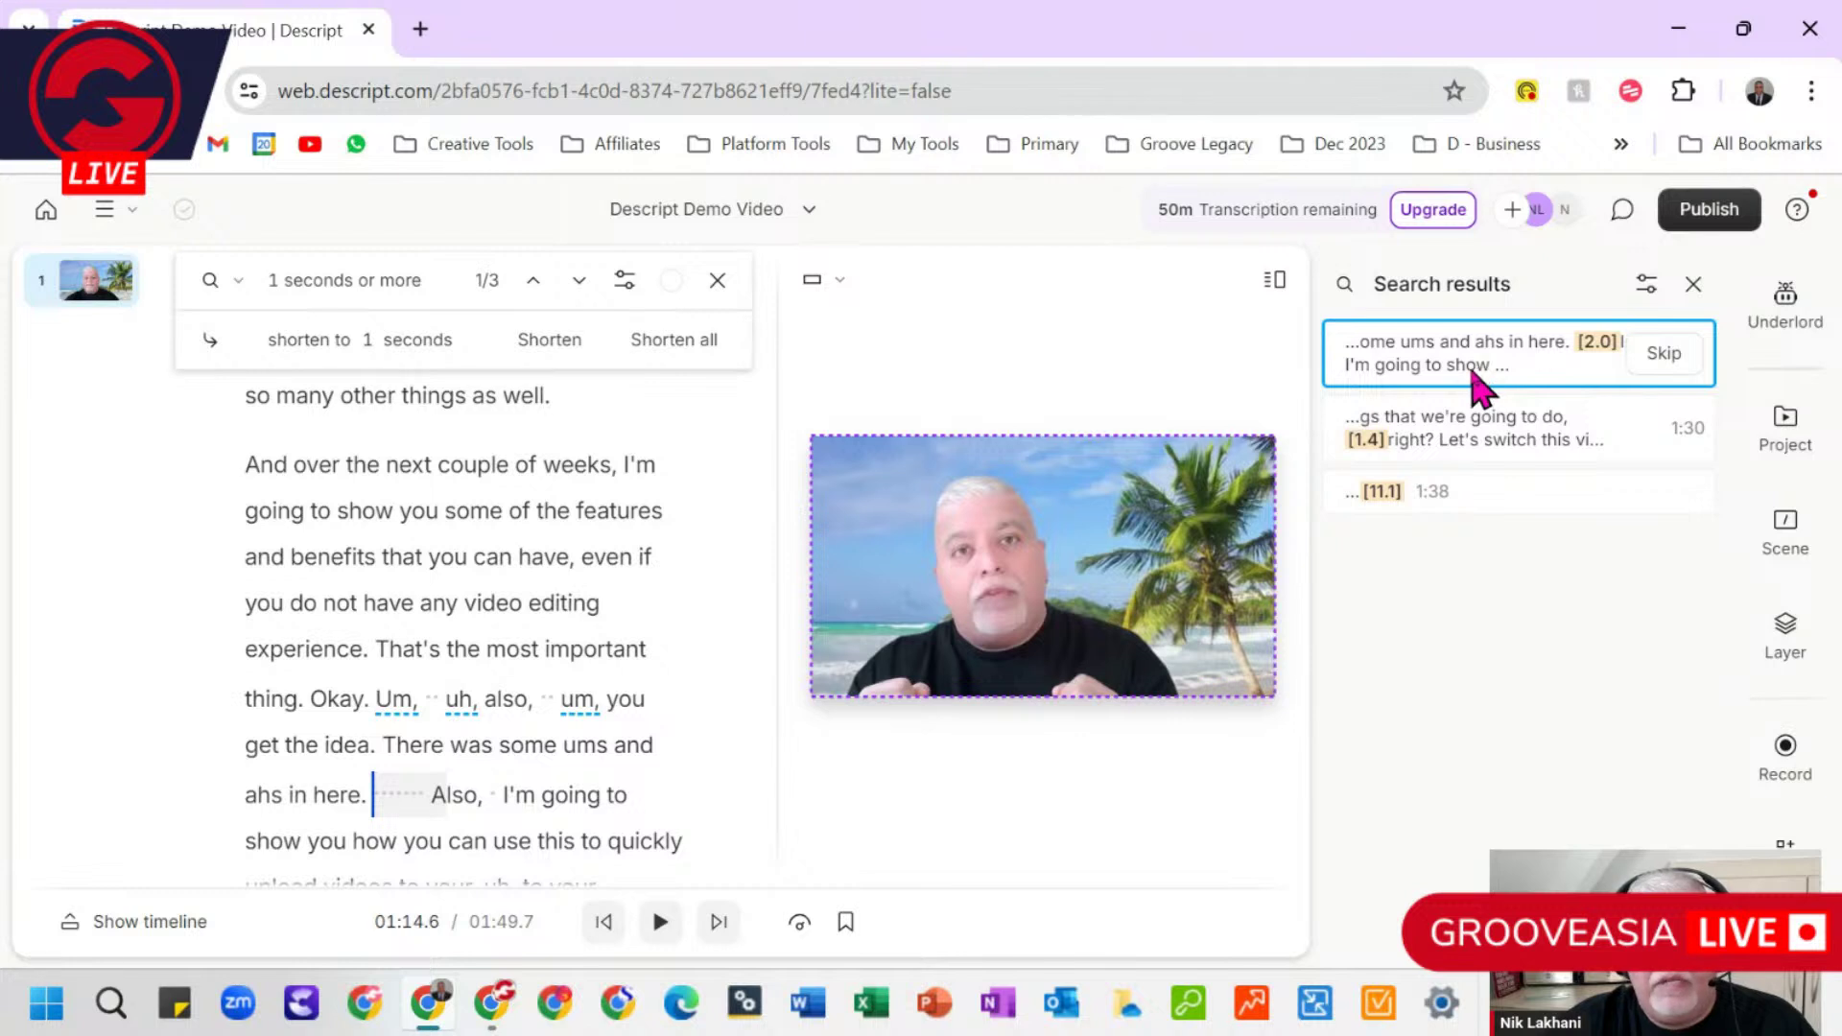
{"action": "left_click", "coordinate": [547, 342]}
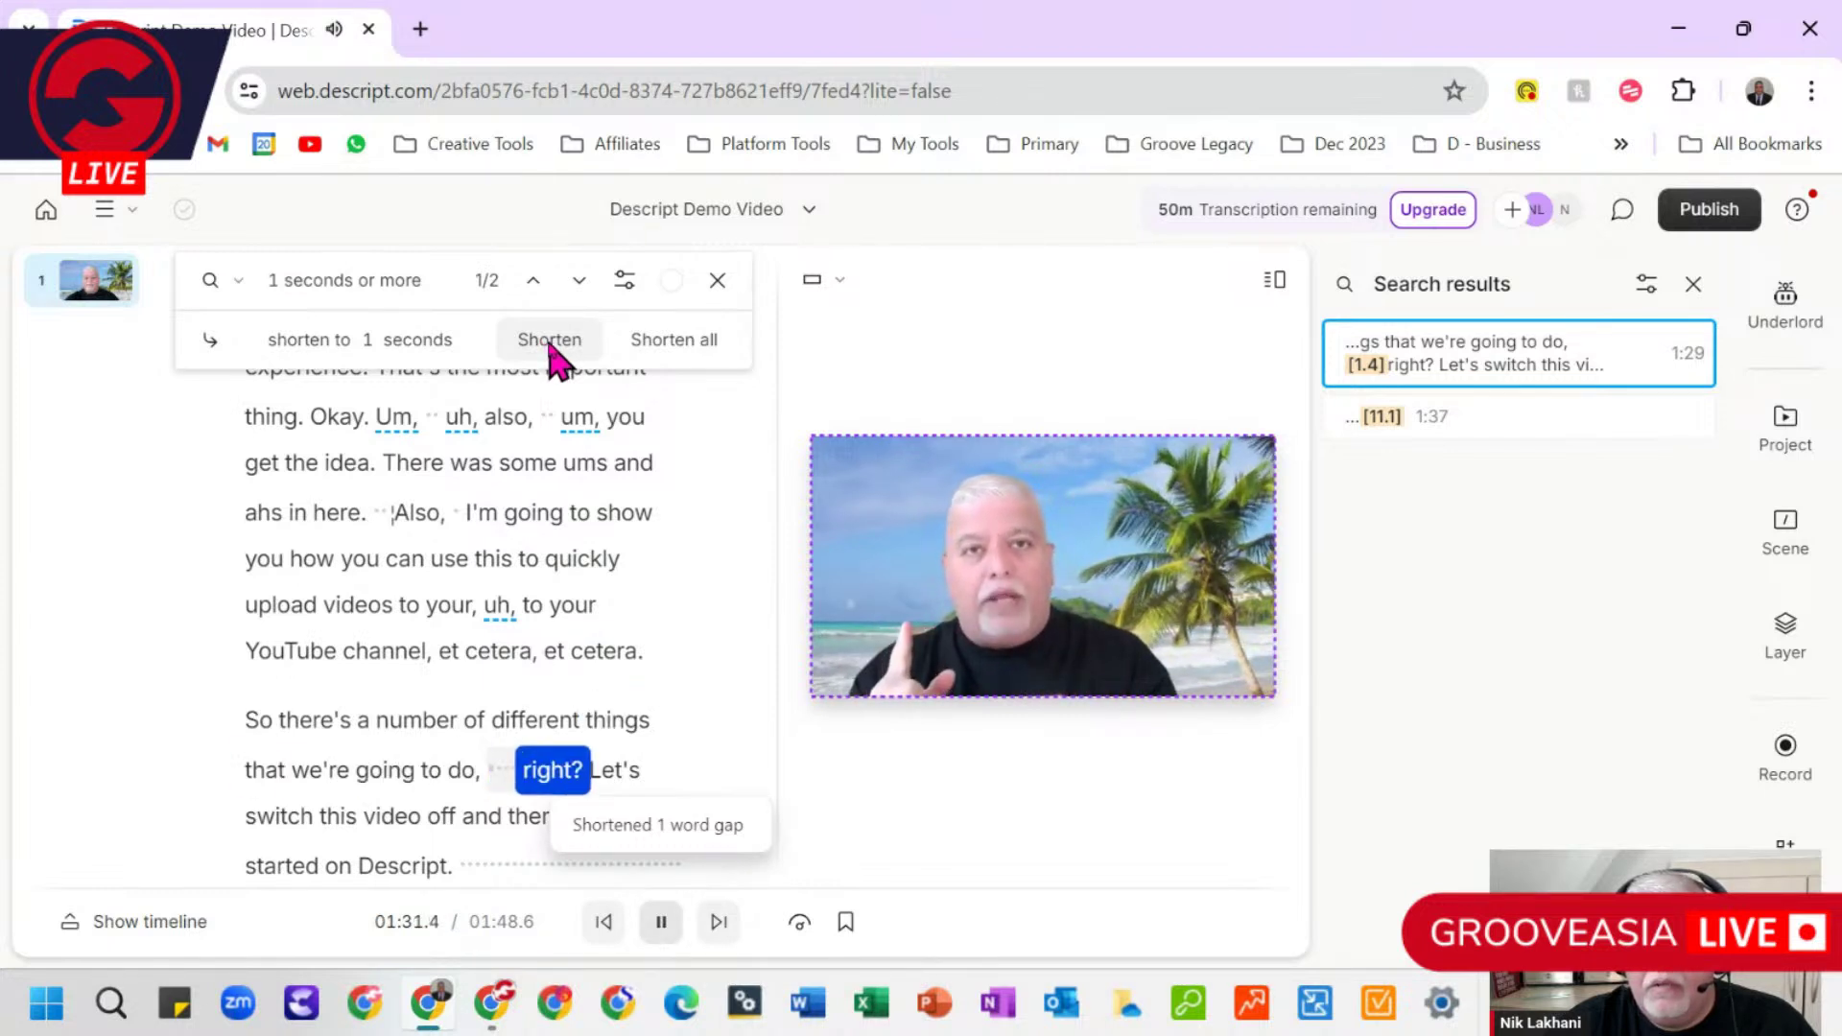
{"action": "key", "text": "space"}
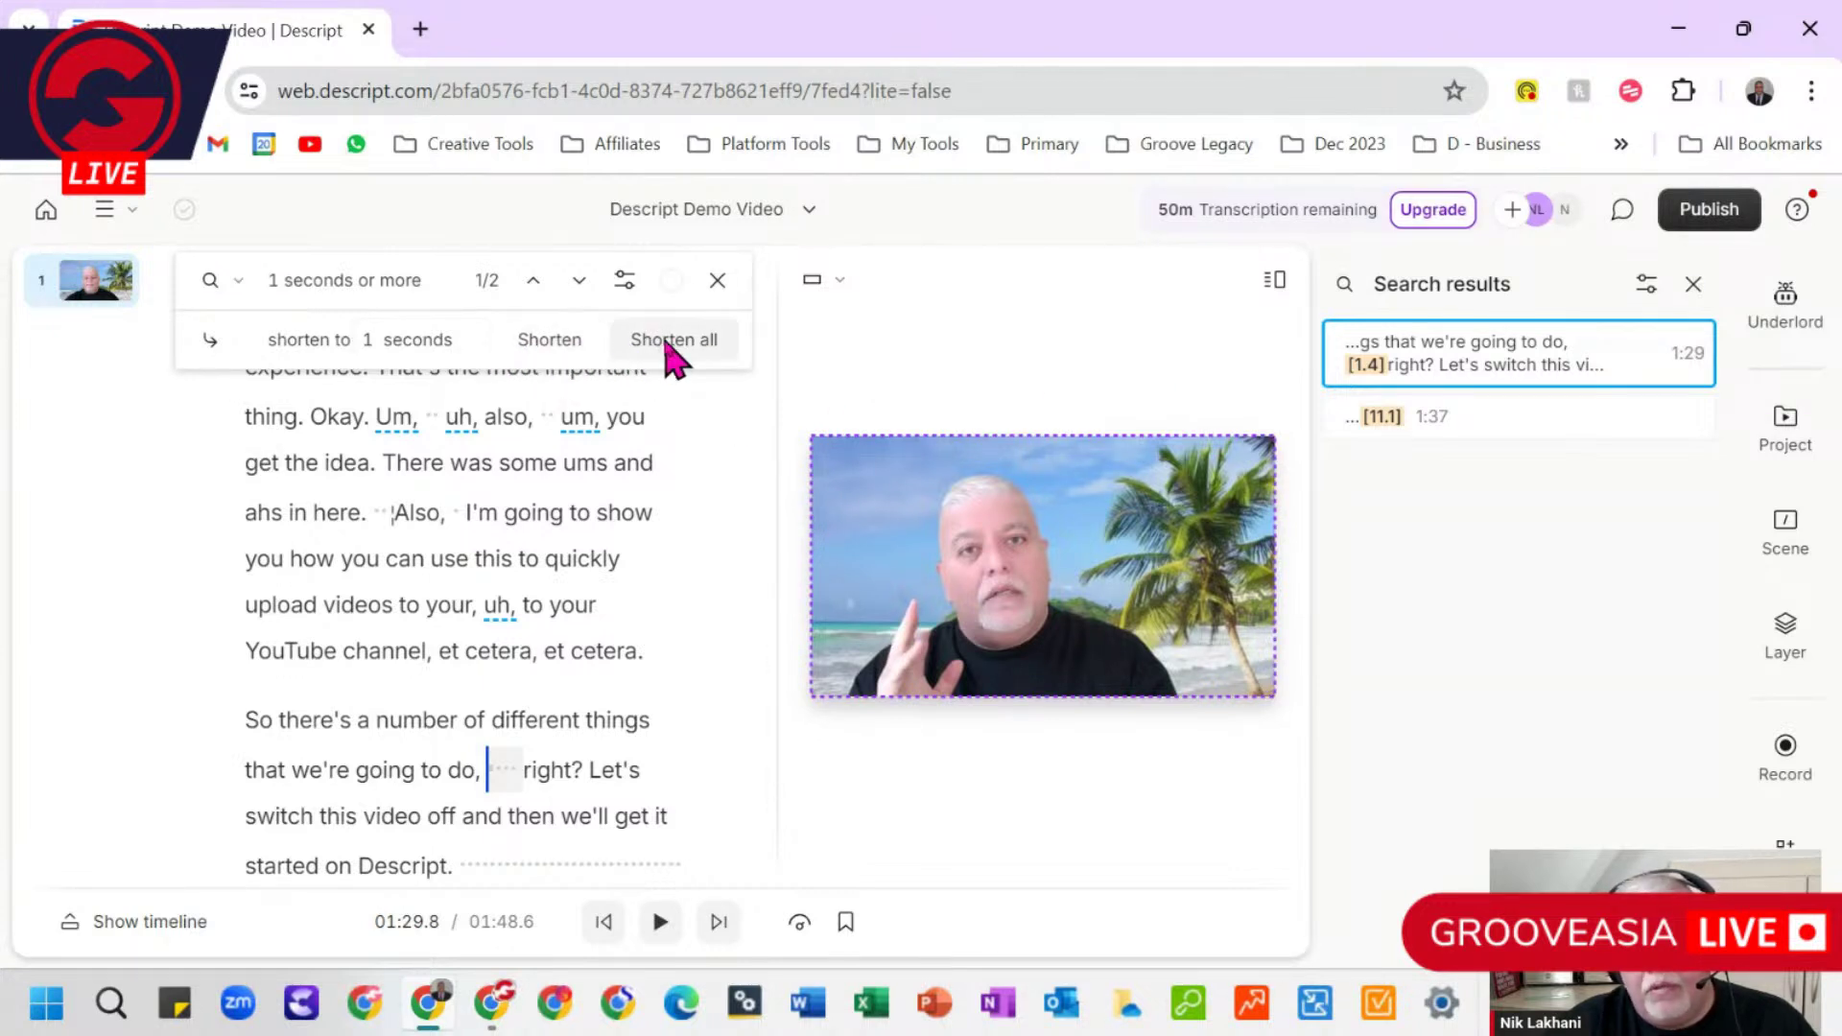
{"action": "left_click", "coordinate": [672, 342]}
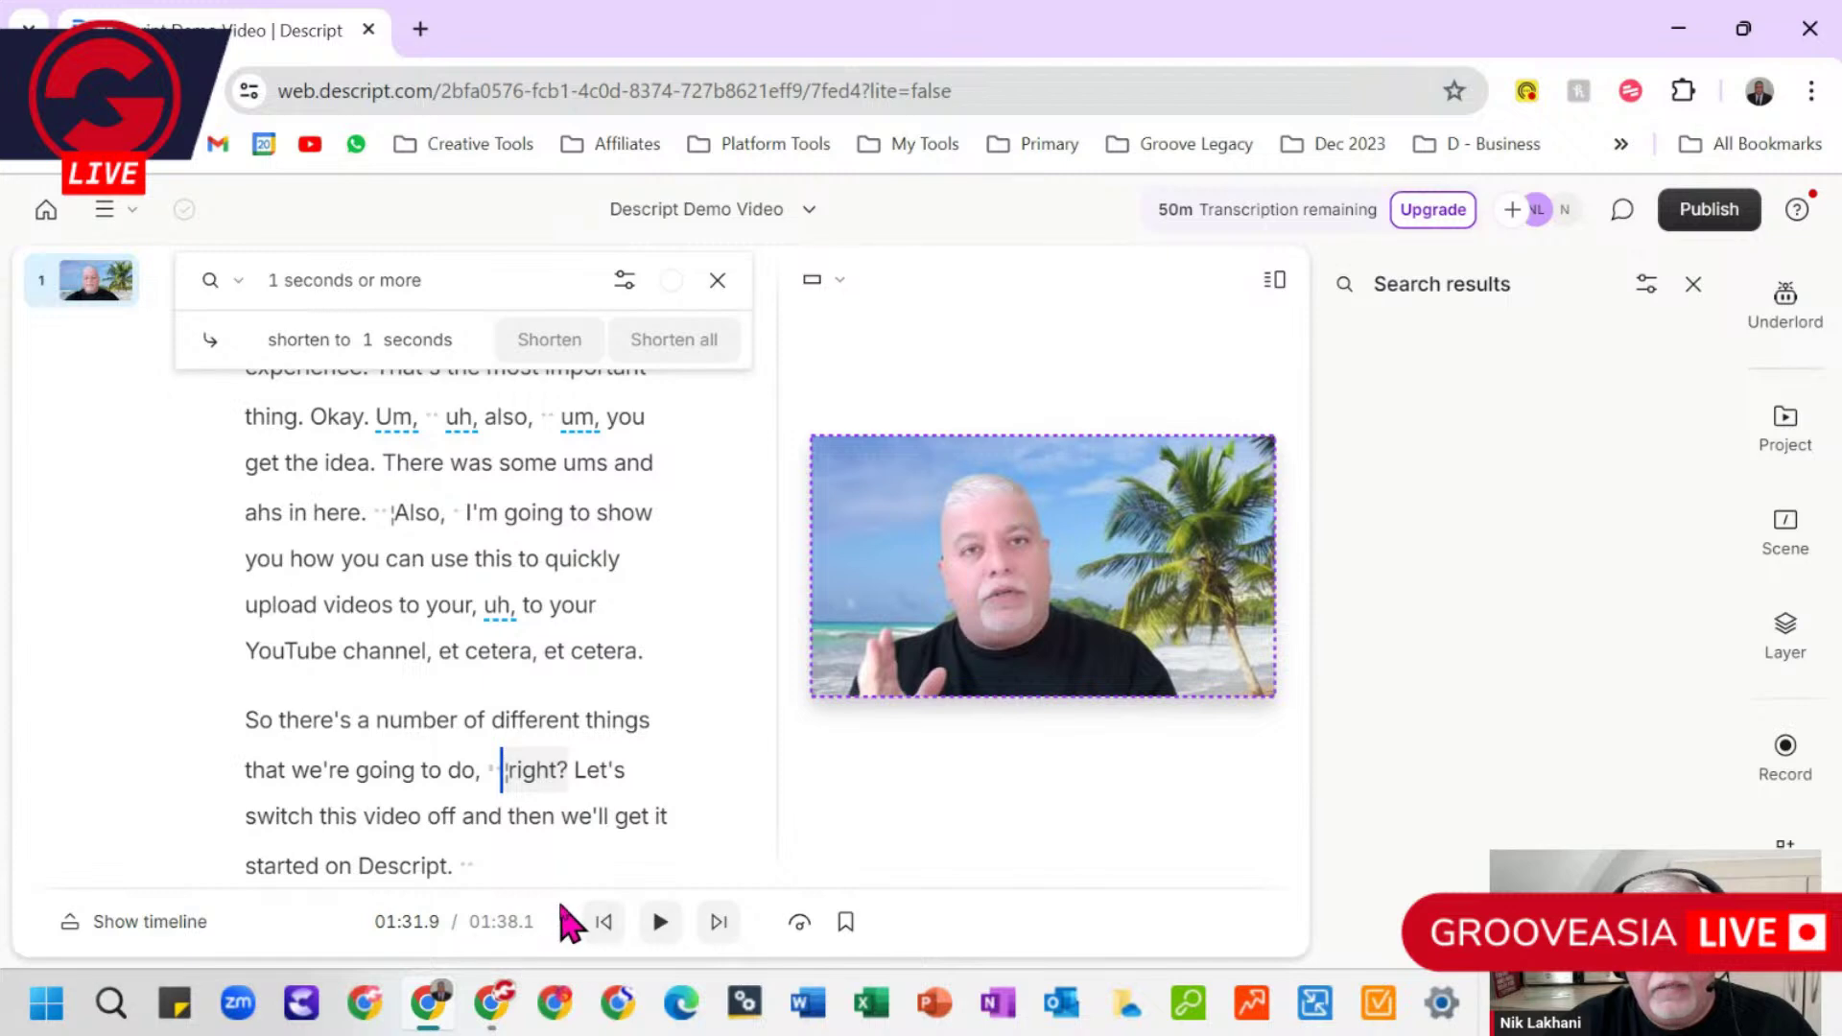
{"action": "left_click", "coordinate": [718, 280]}
Step: Play the first seconds of the video twice from the start to check the shortened opening gap
{"action": "scroll", "coordinate": [486, 534], "scroll_direction": "up", "scroll_amount": 10}
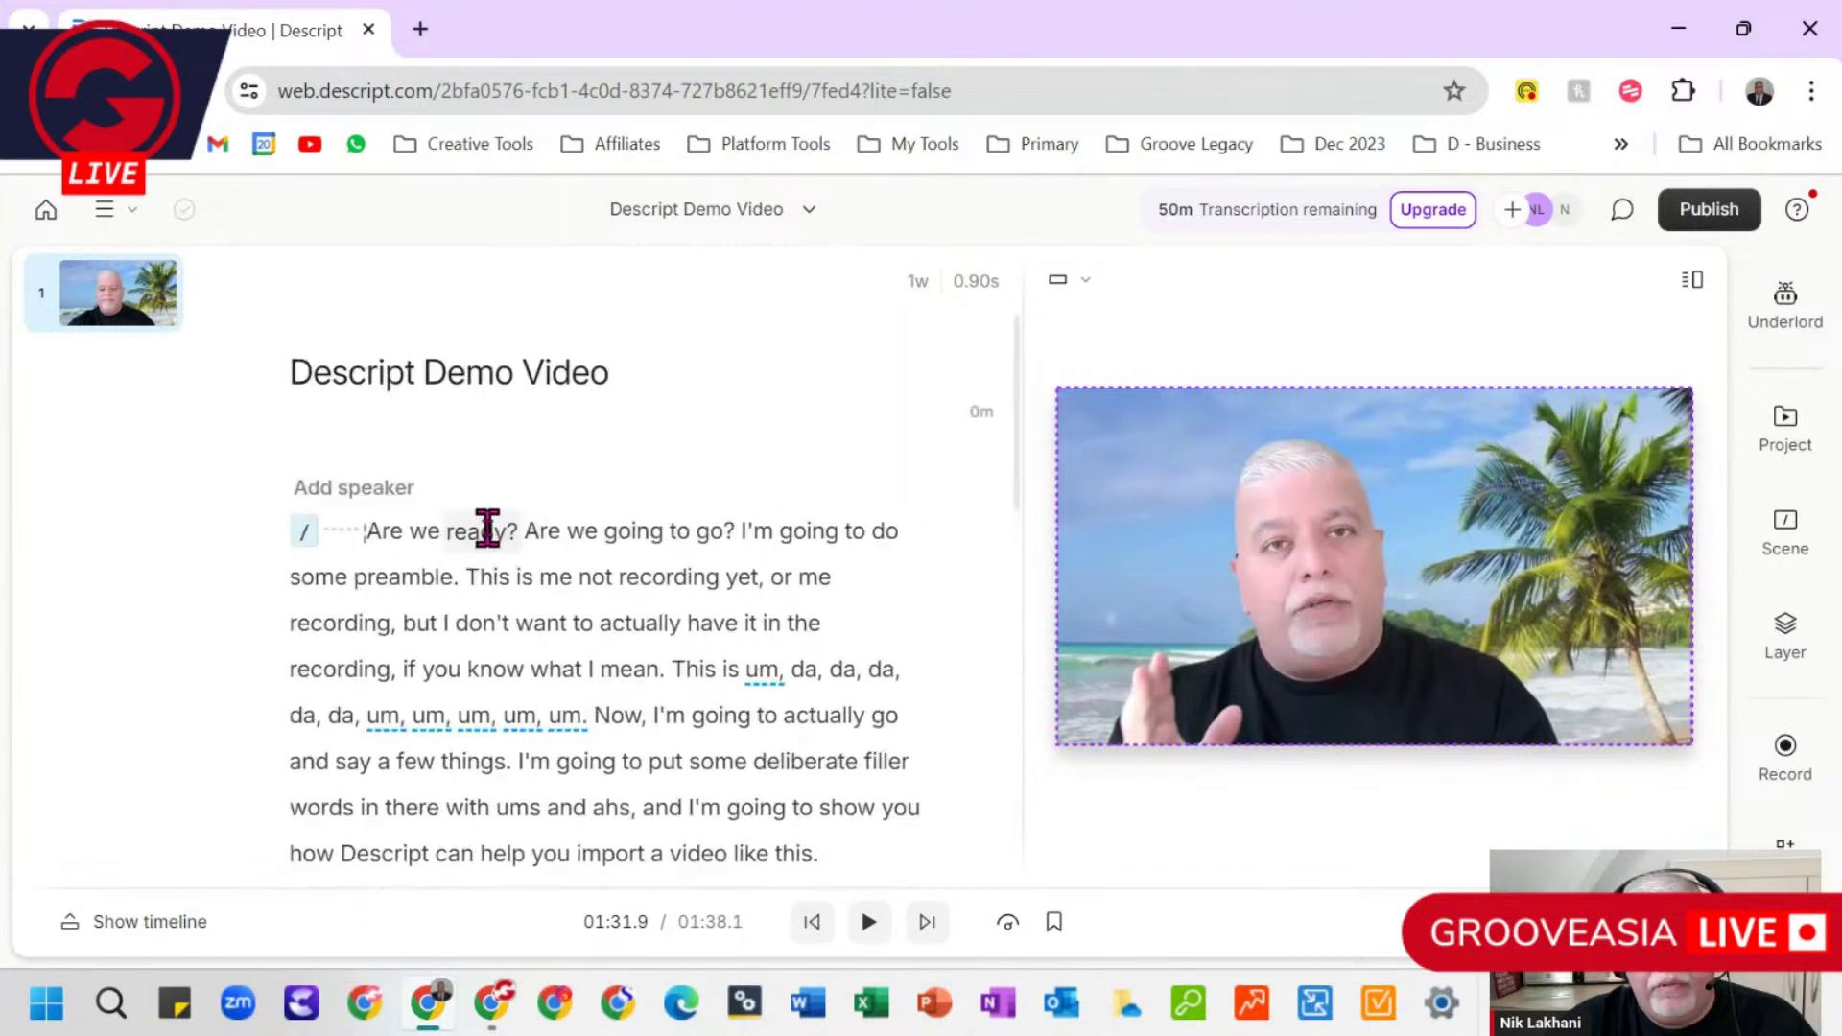
{"action": "left_click", "coordinate": [320, 536]}
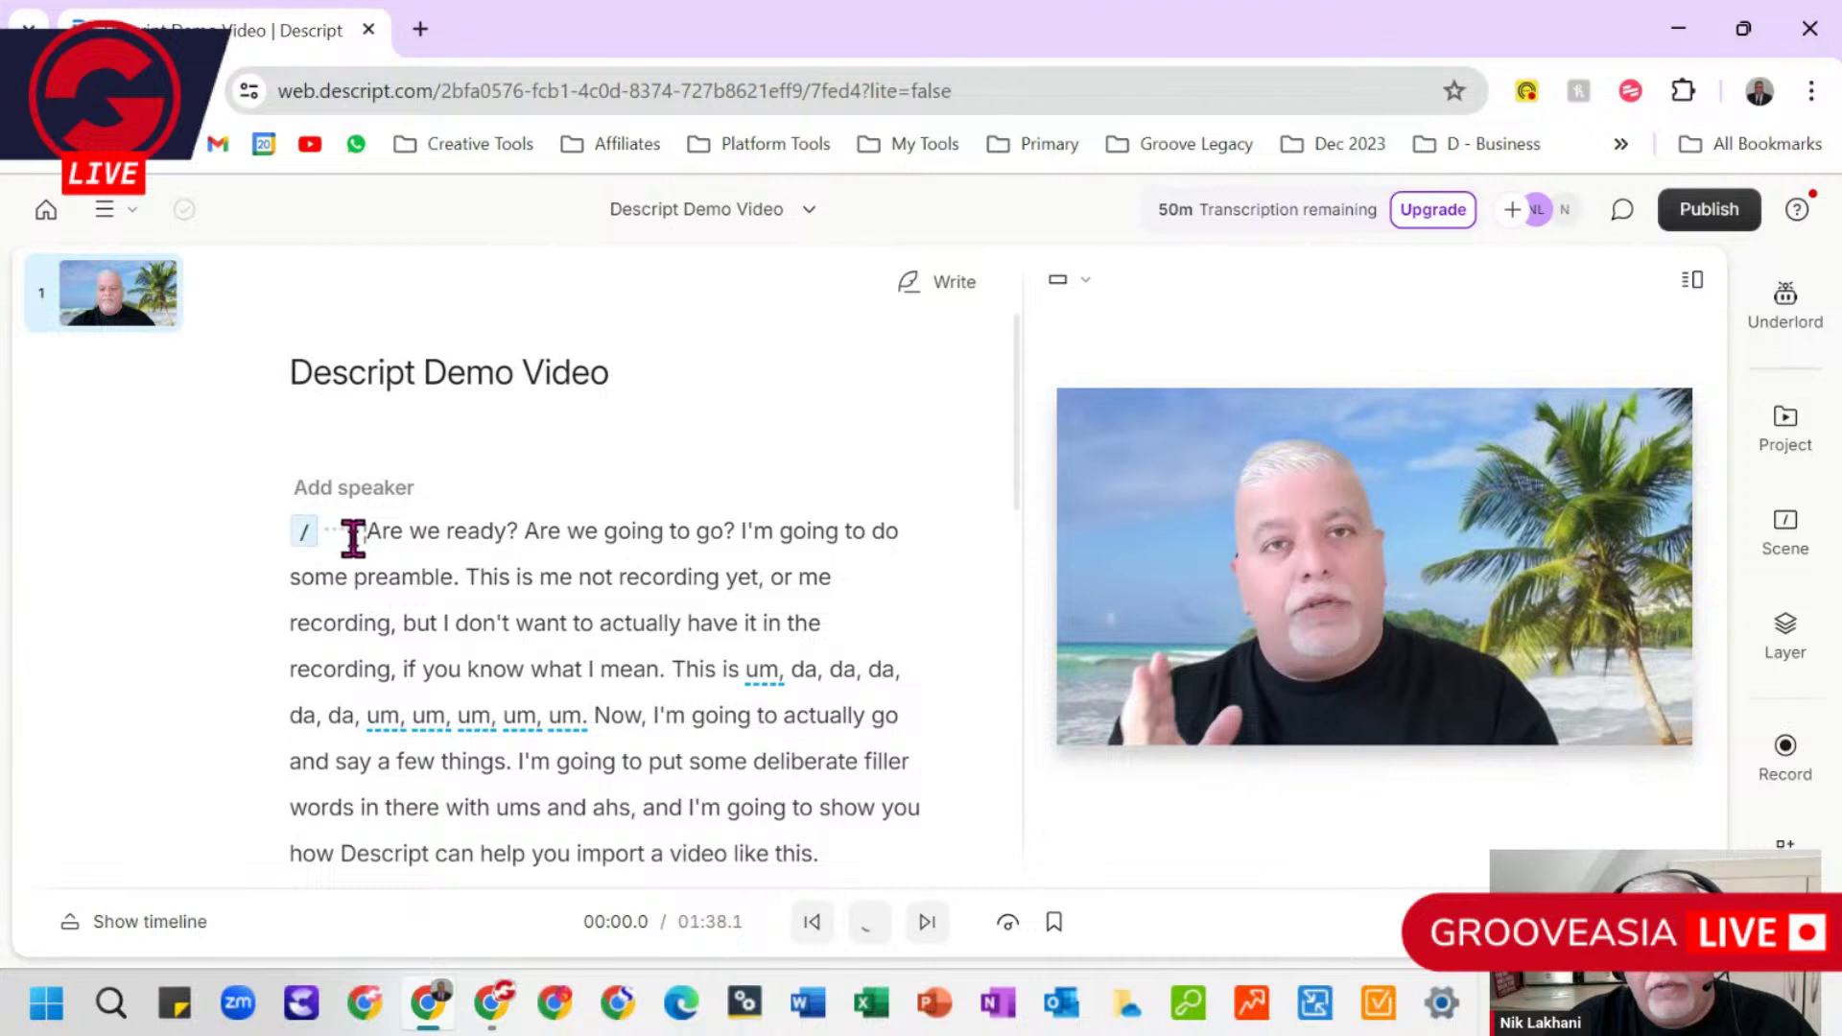
{"action": "left_click", "coordinate": [881, 921]}
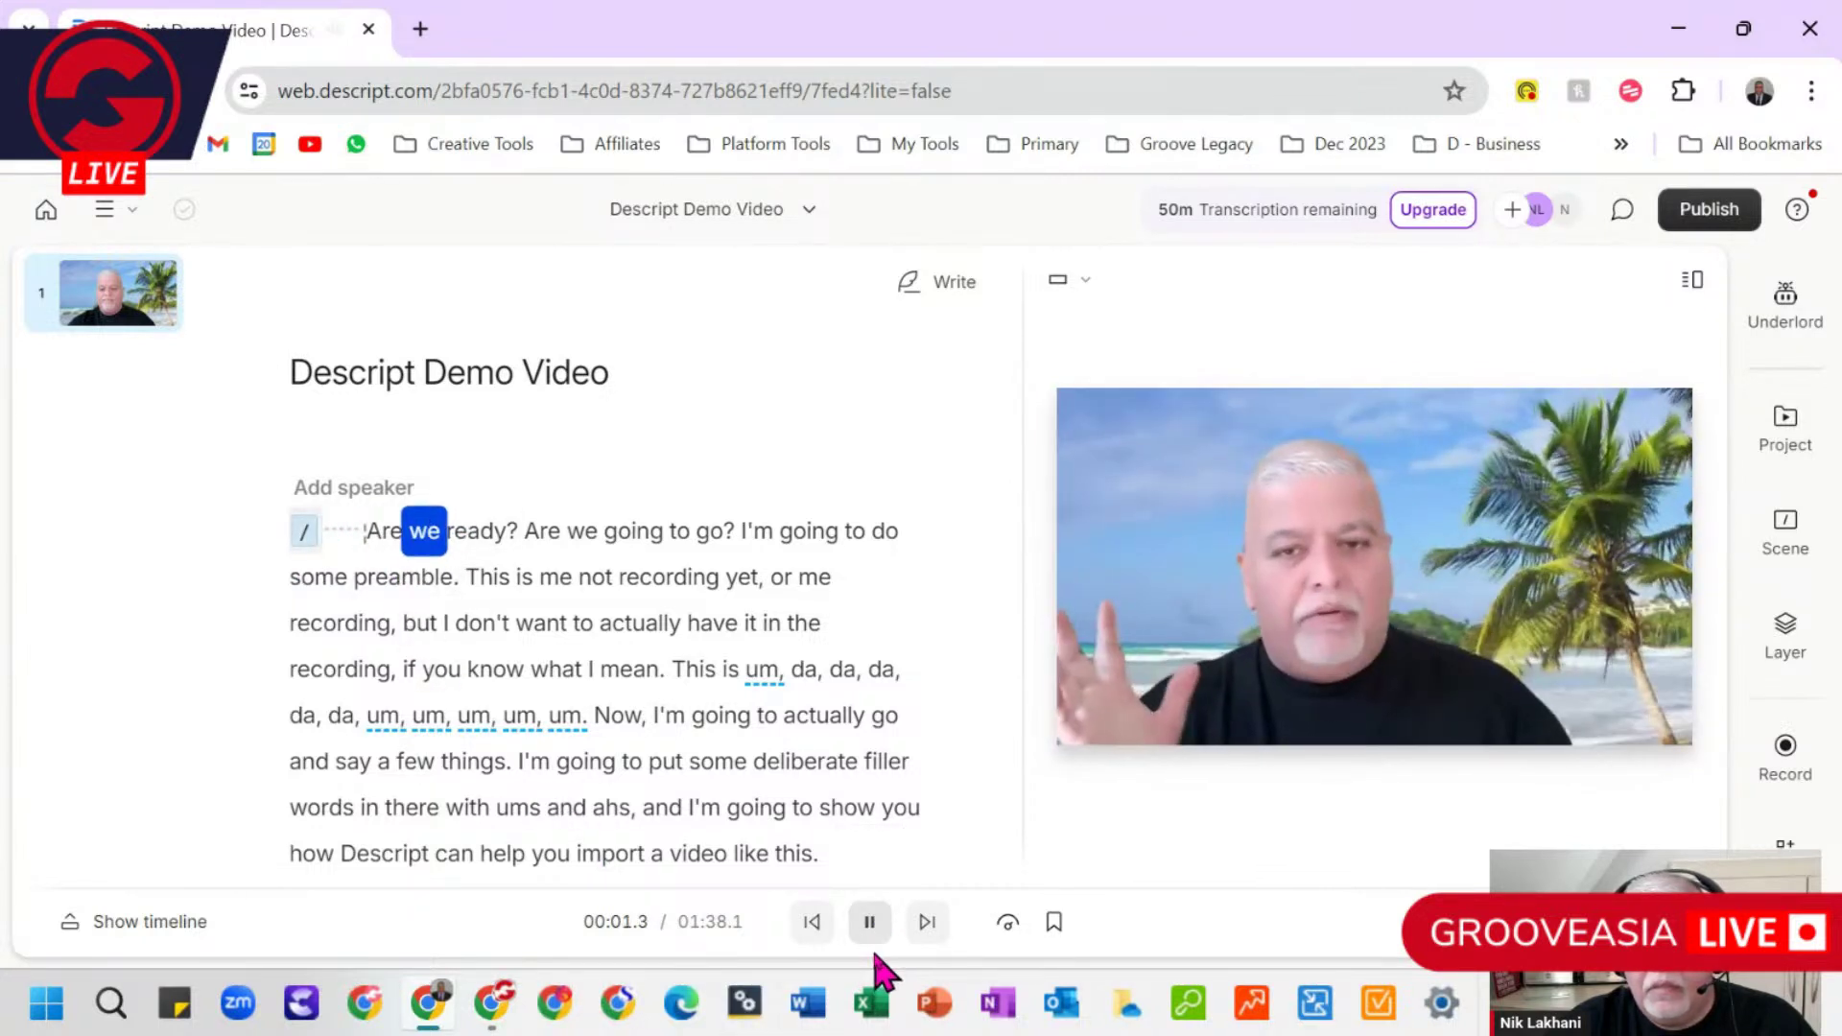
{"action": "left_click", "coordinate": [870, 921]}
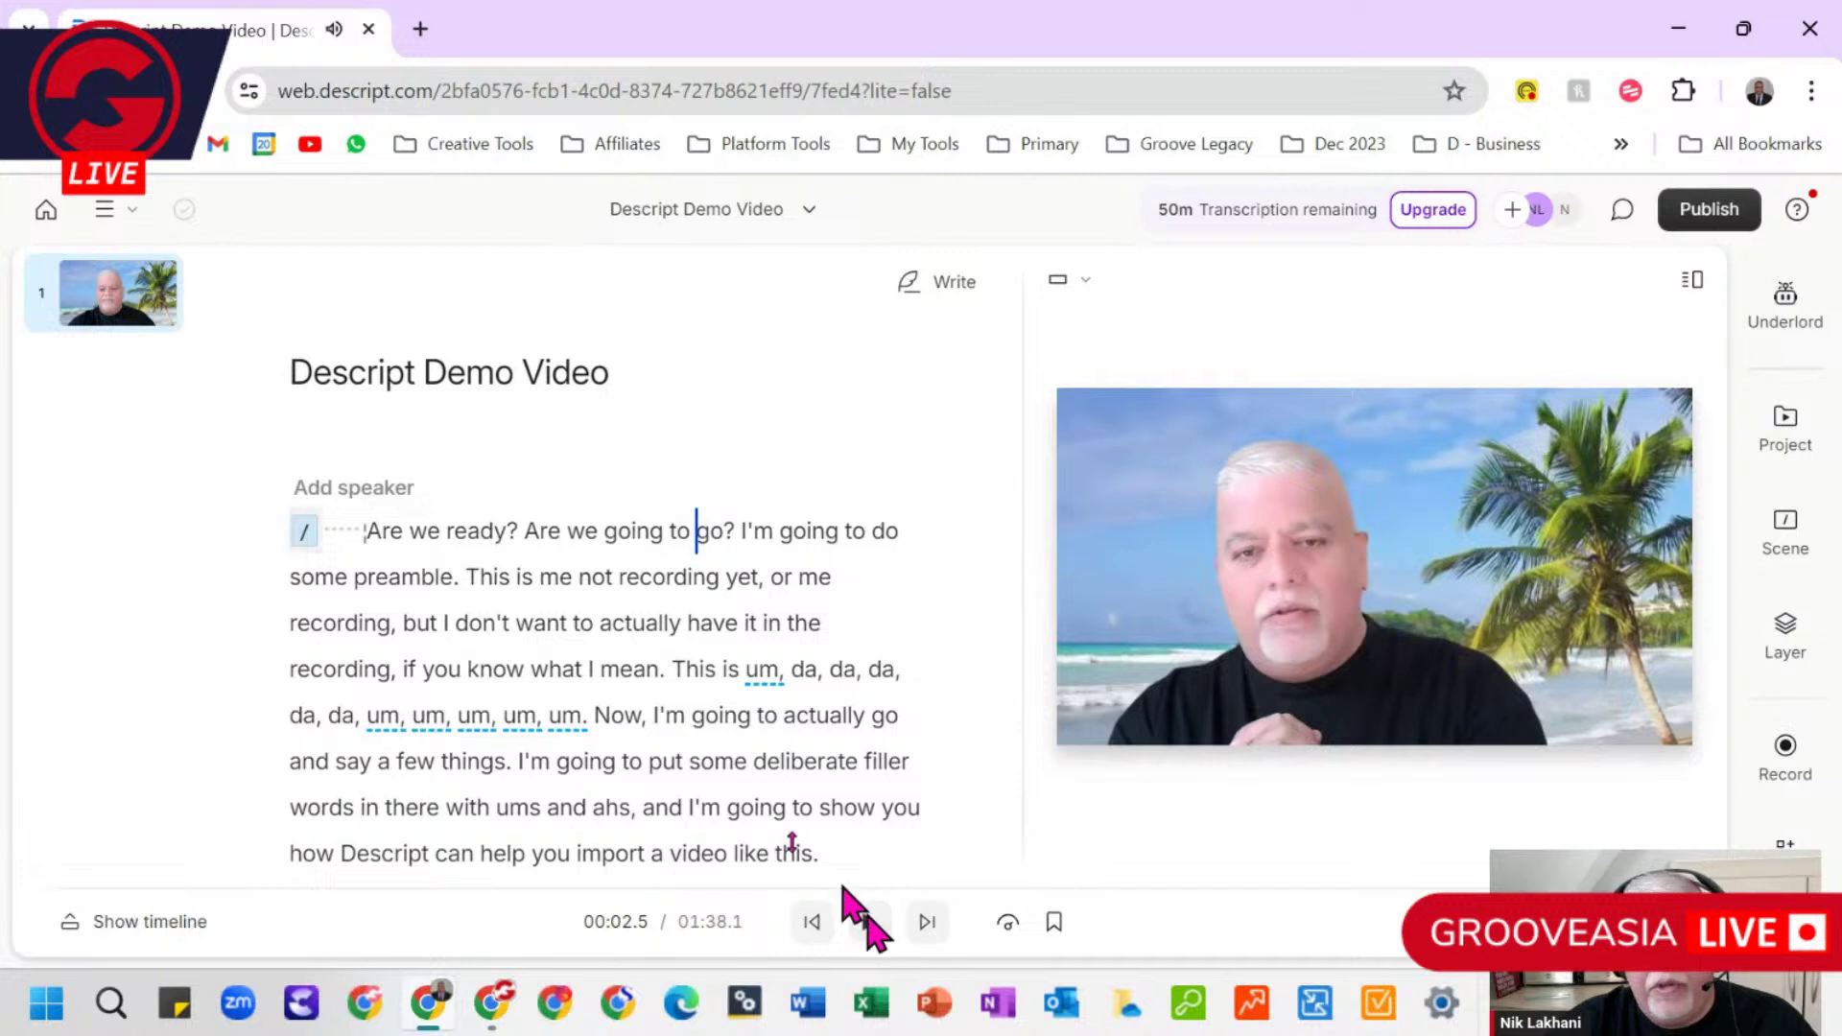
{"action": "left_click", "coordinate": [323, 531]}
{"action": "left_click", "coordinate": [873, 926]}
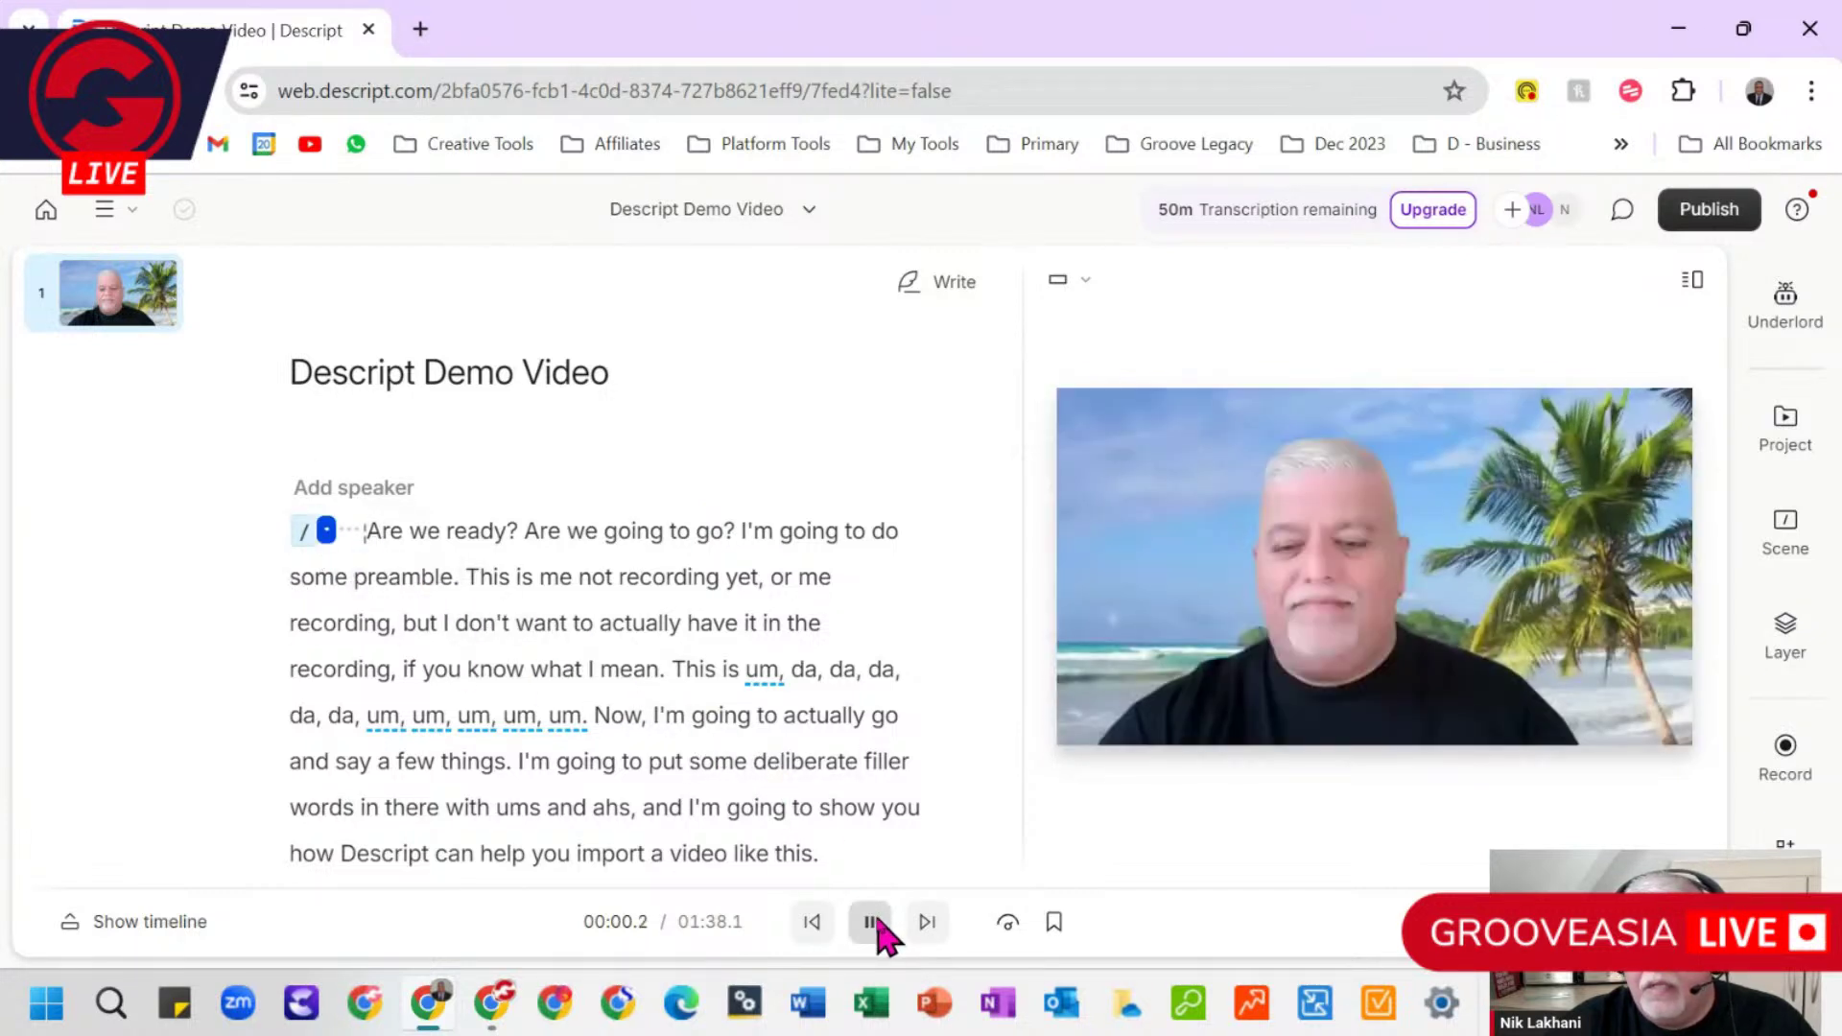
{"action": "left_click", "coordinate": [871, 923]}
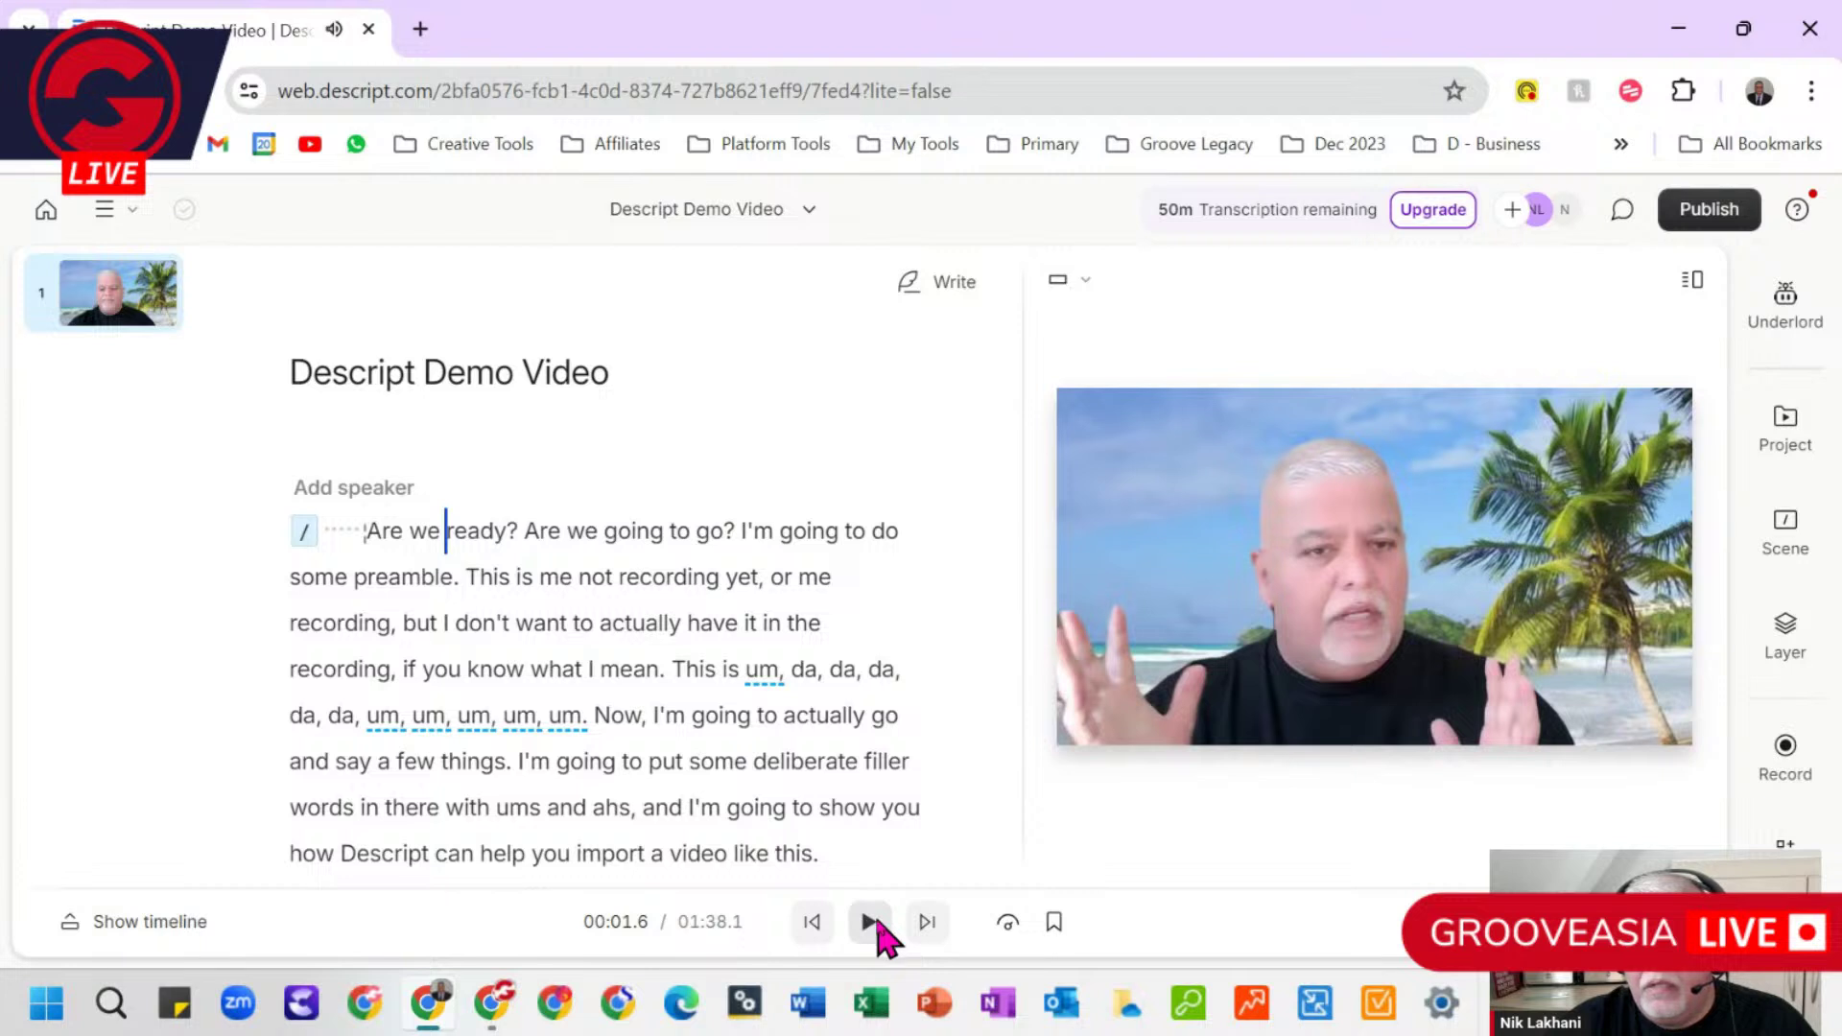
Step: Delete the entire gap before the opening words "Are we ready?" and play the start of the video to check it
{"action": "left_click", "coordinate": [343, 533]}
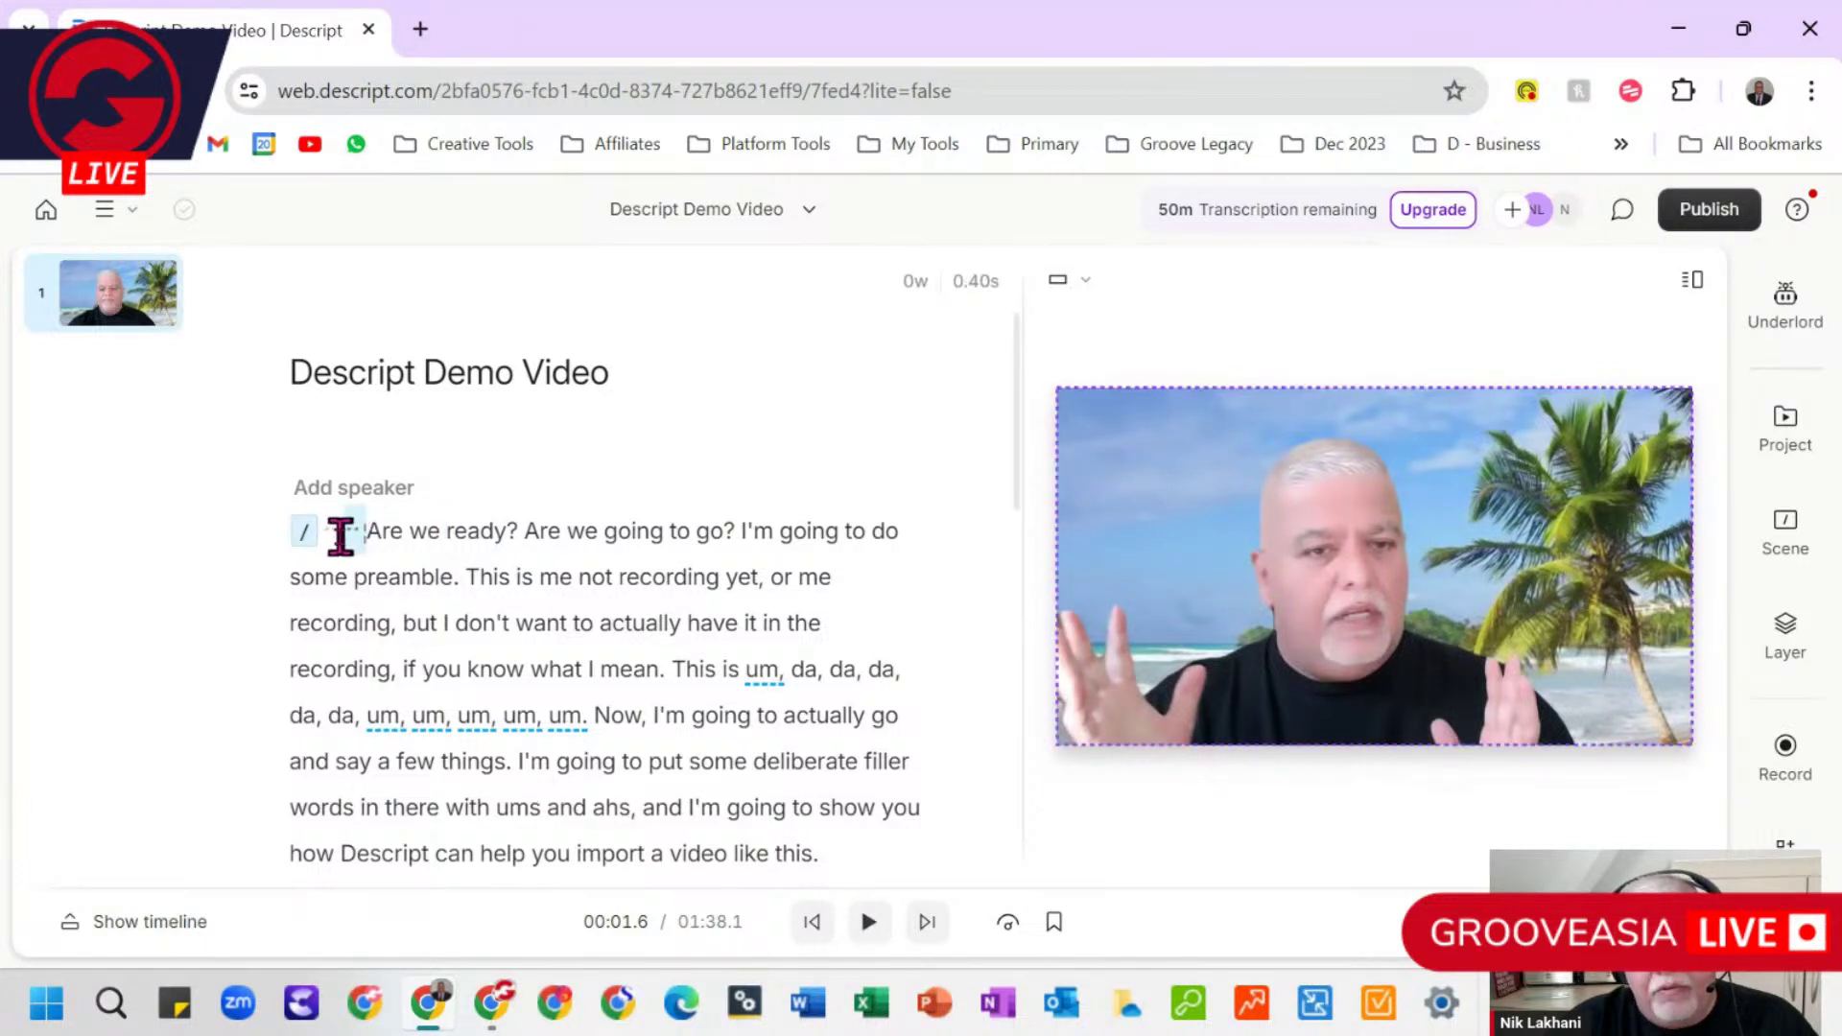
{"action": "left_click_drag", "start_coordinate": [316, 548], "coordinate": [321, 558]}
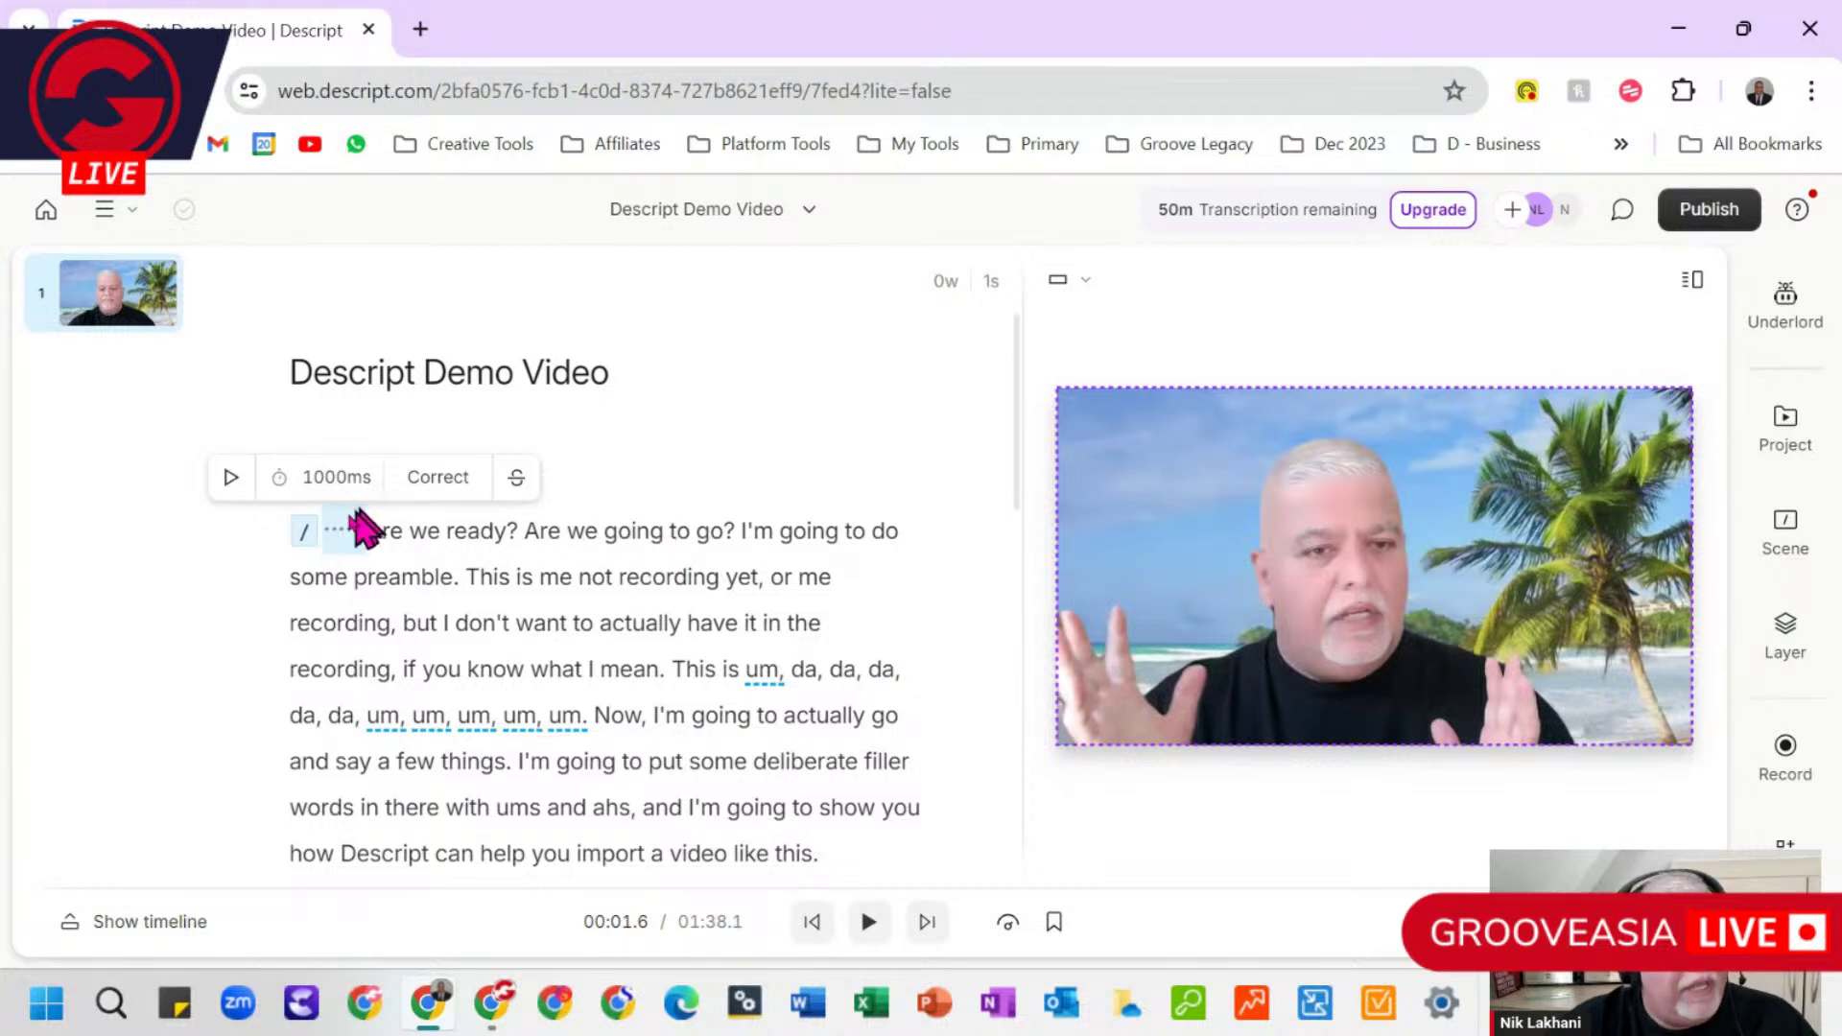
{"action": "key", "text": "Delete"}
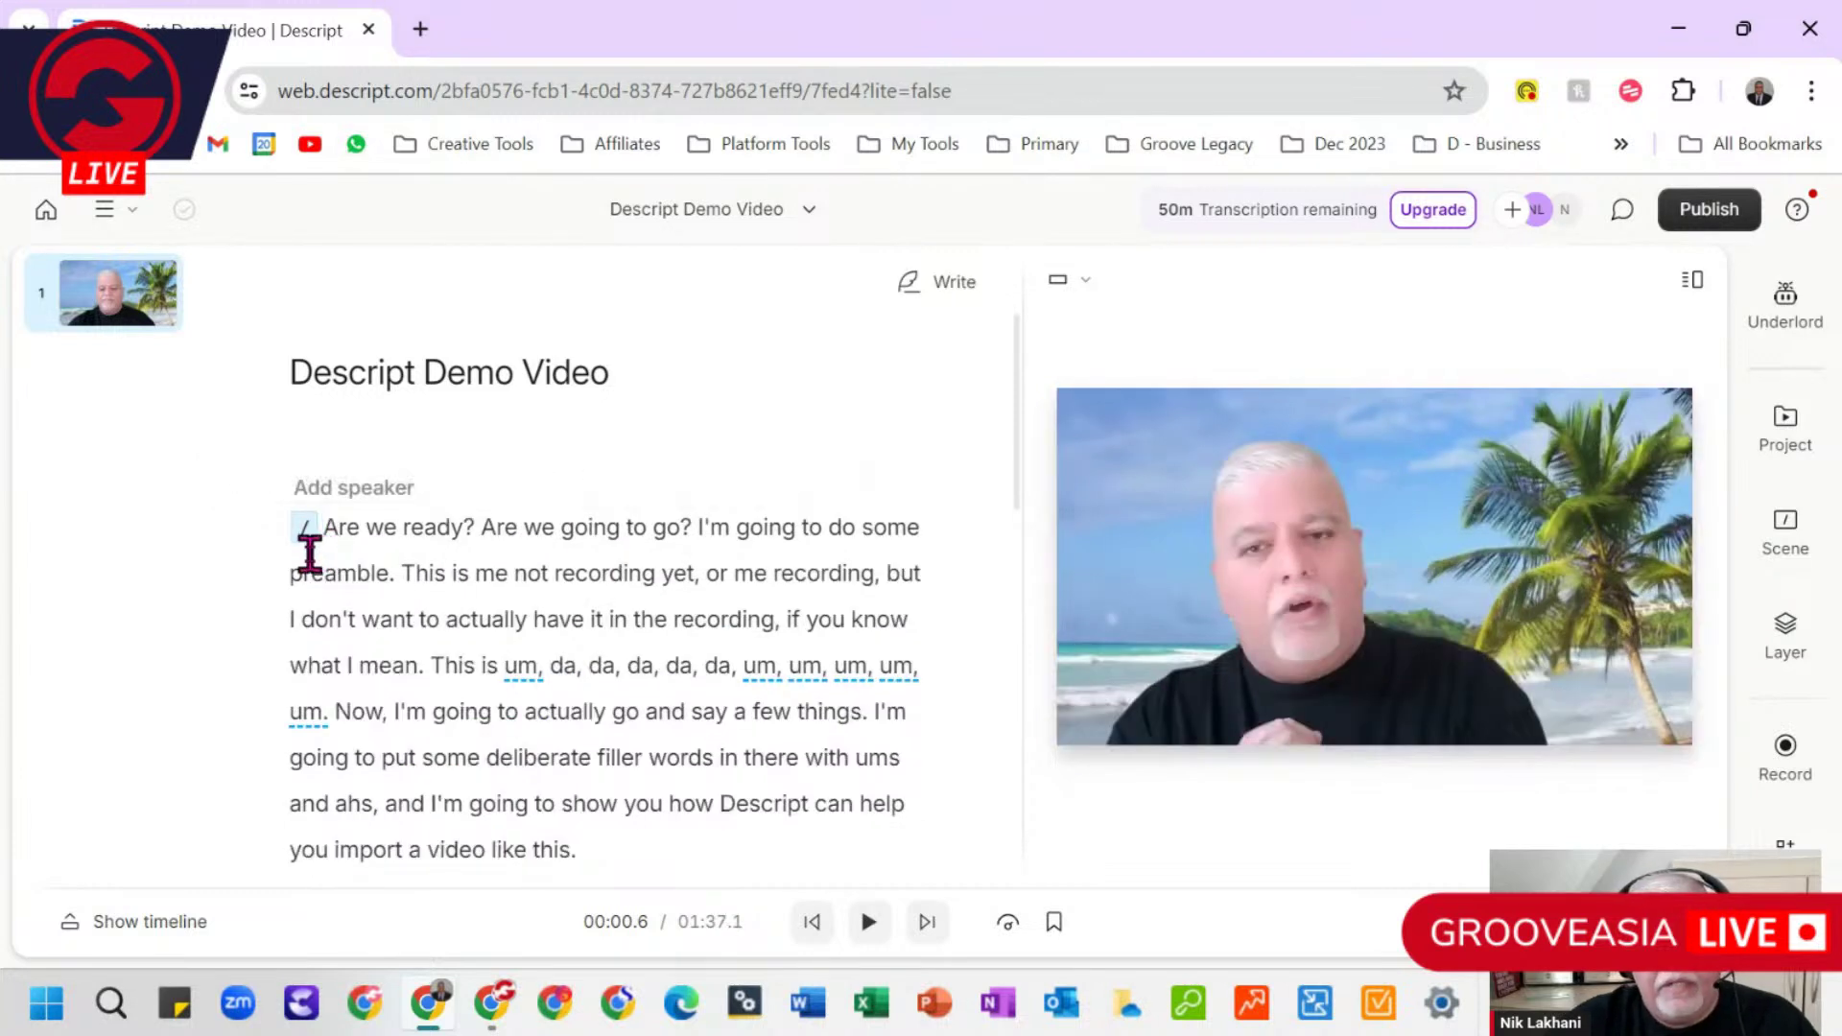
{"action": "left_click", "coordinate": [307, 542]}
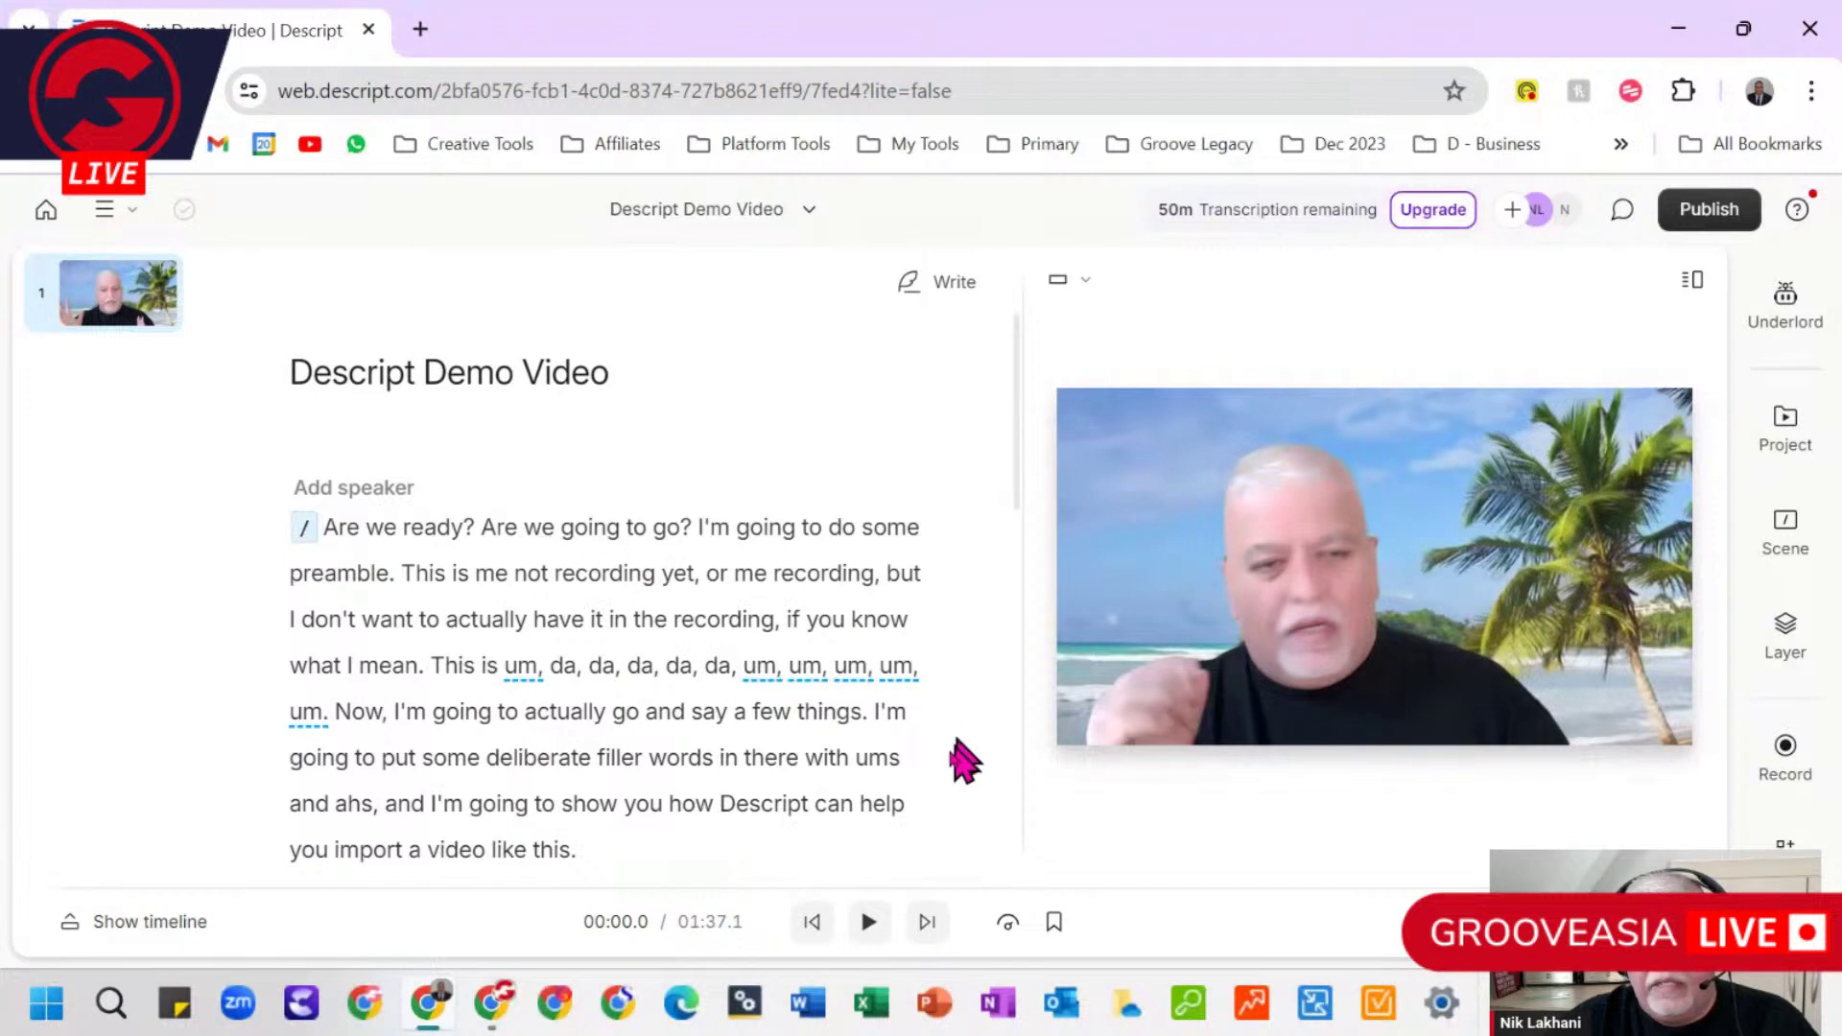
{"action": "left_click", "coordinate": [870, 922]}
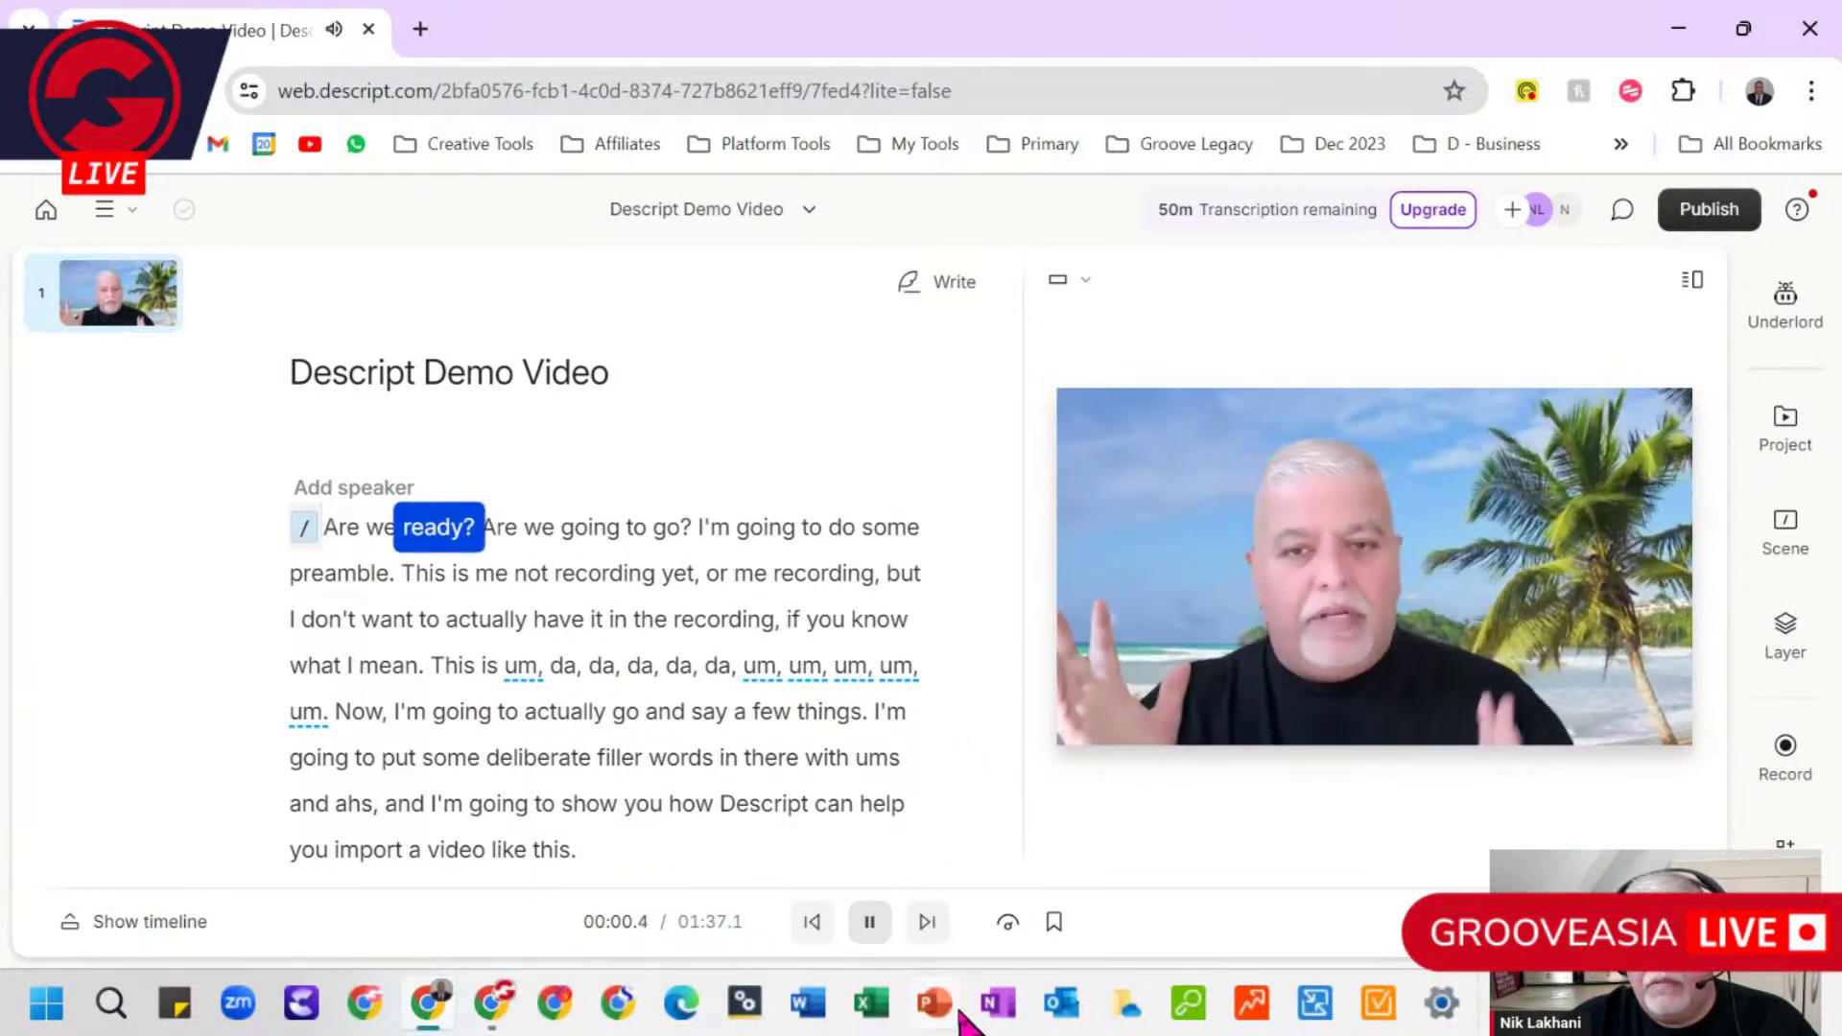
{"action": "left_click", "coordinate": [875, 926]}
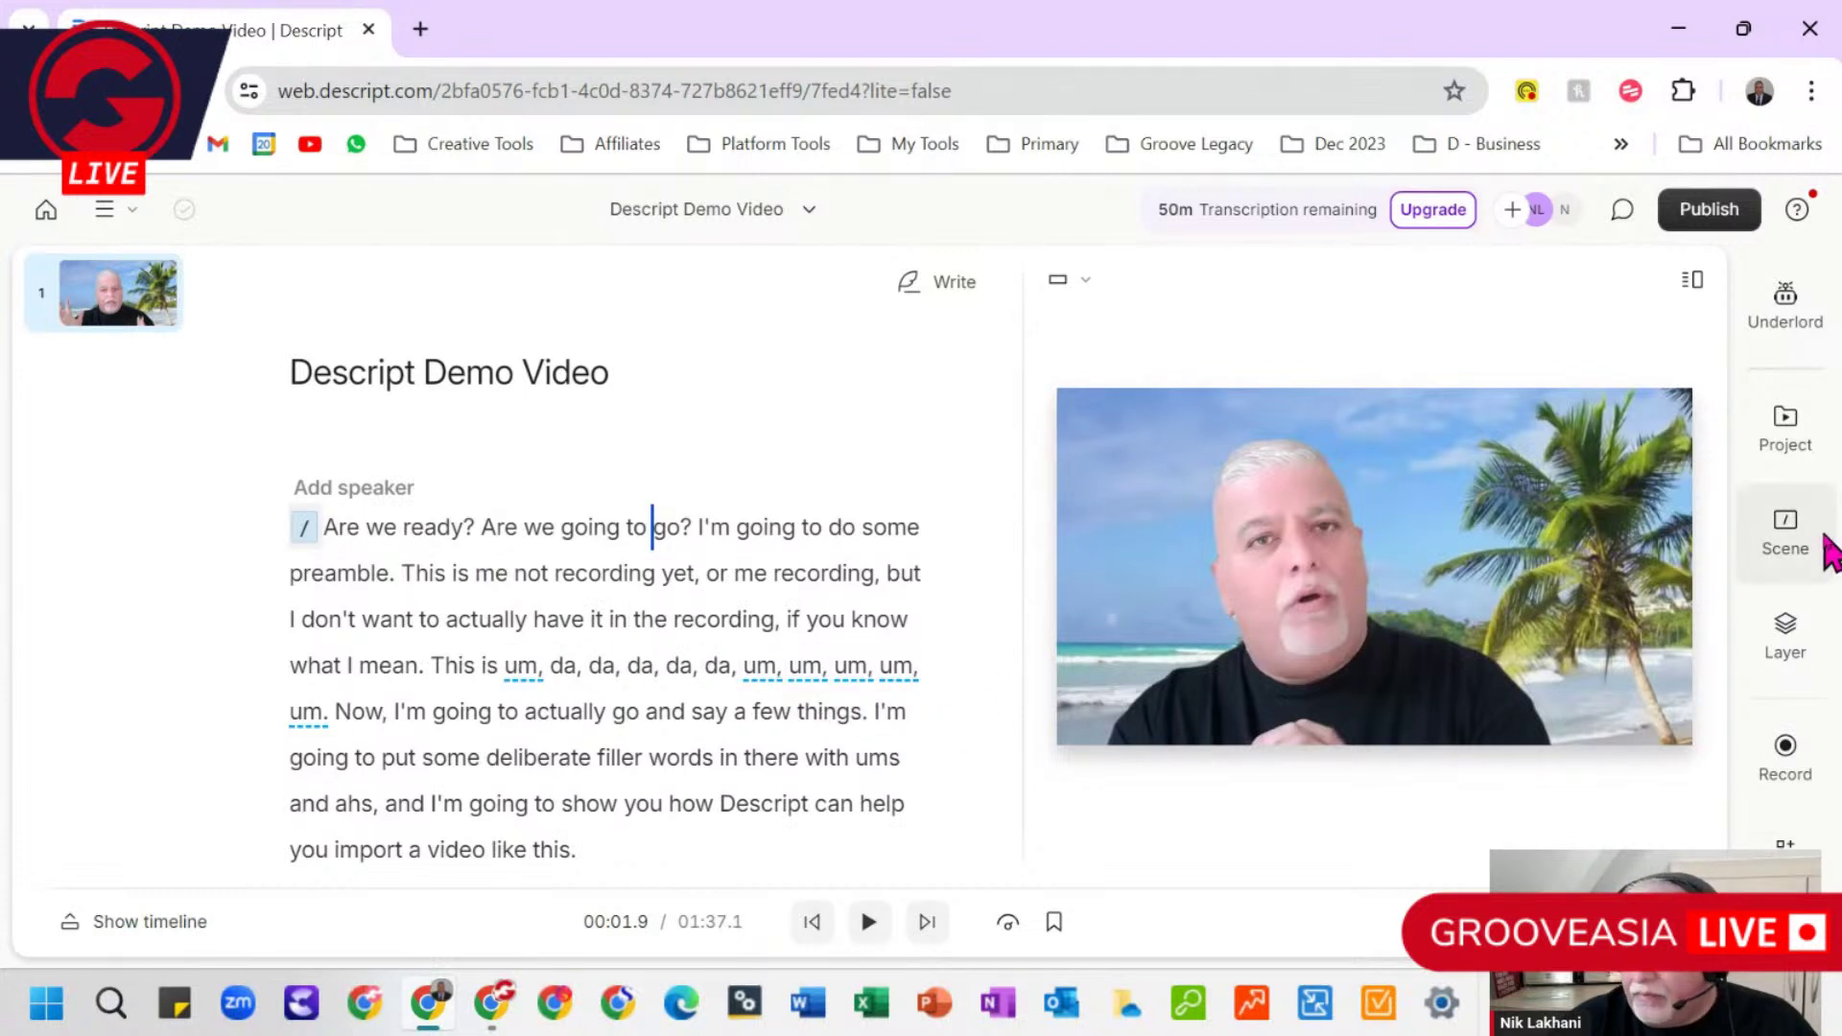
Step: Find all filler words in the script, preview the first two matches, and delete every match, including the leftover "Um" after "Okay"
{"action": "left_click", "coordinate": [1787, 309]}
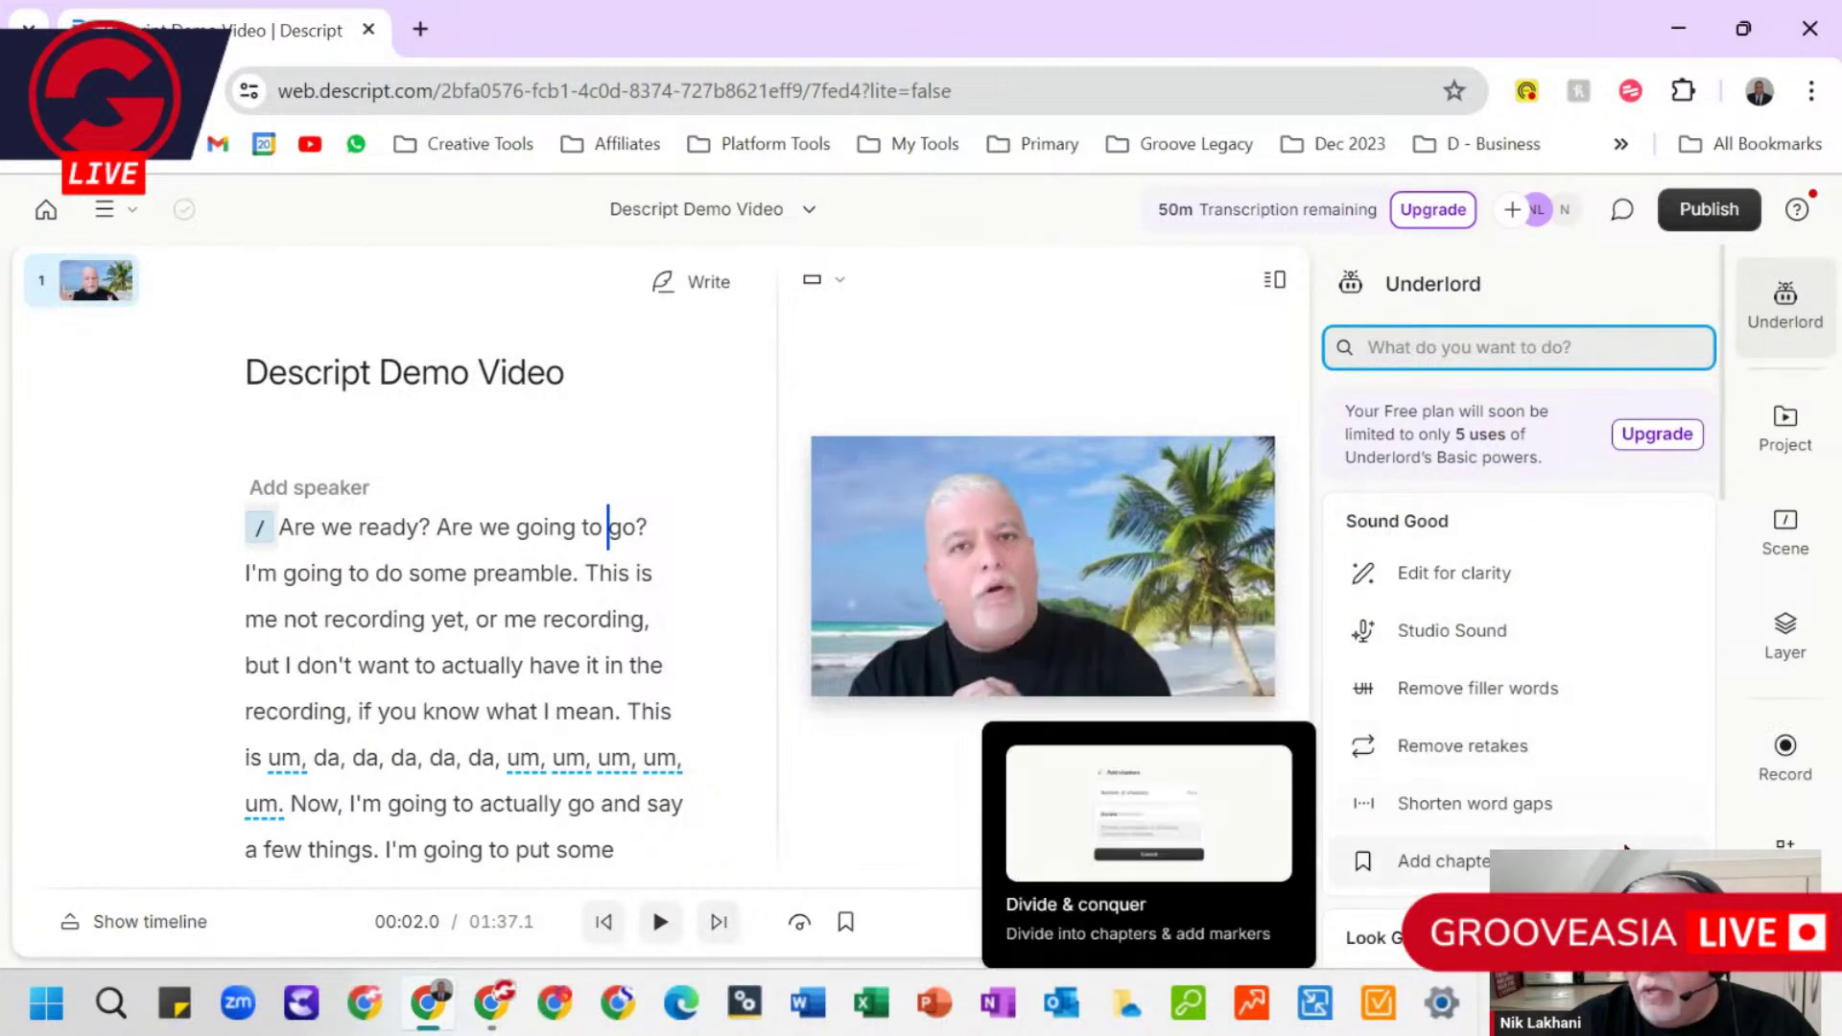
{"action": "left_click", "coordinate": [1494, 698]}
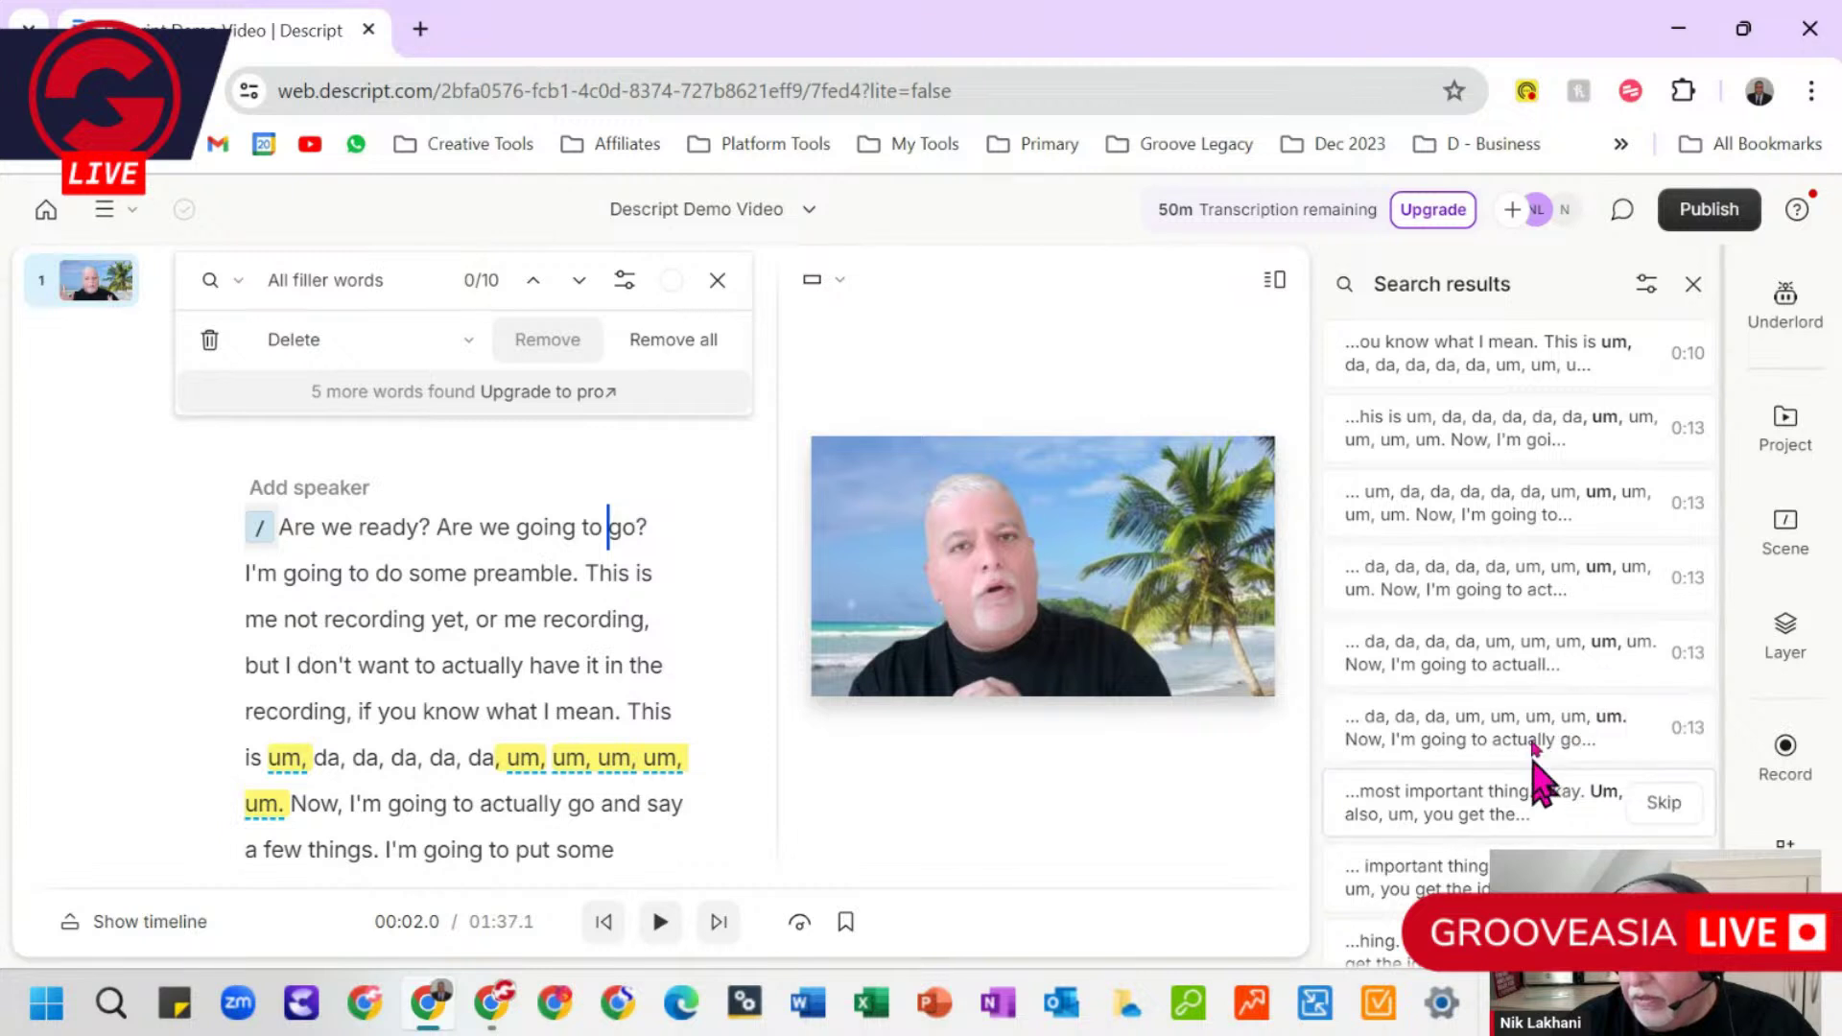
{"action": "scroll", "coordinate": [1563, 609], "scroll_direction": "down", "scroll_amount": 1}
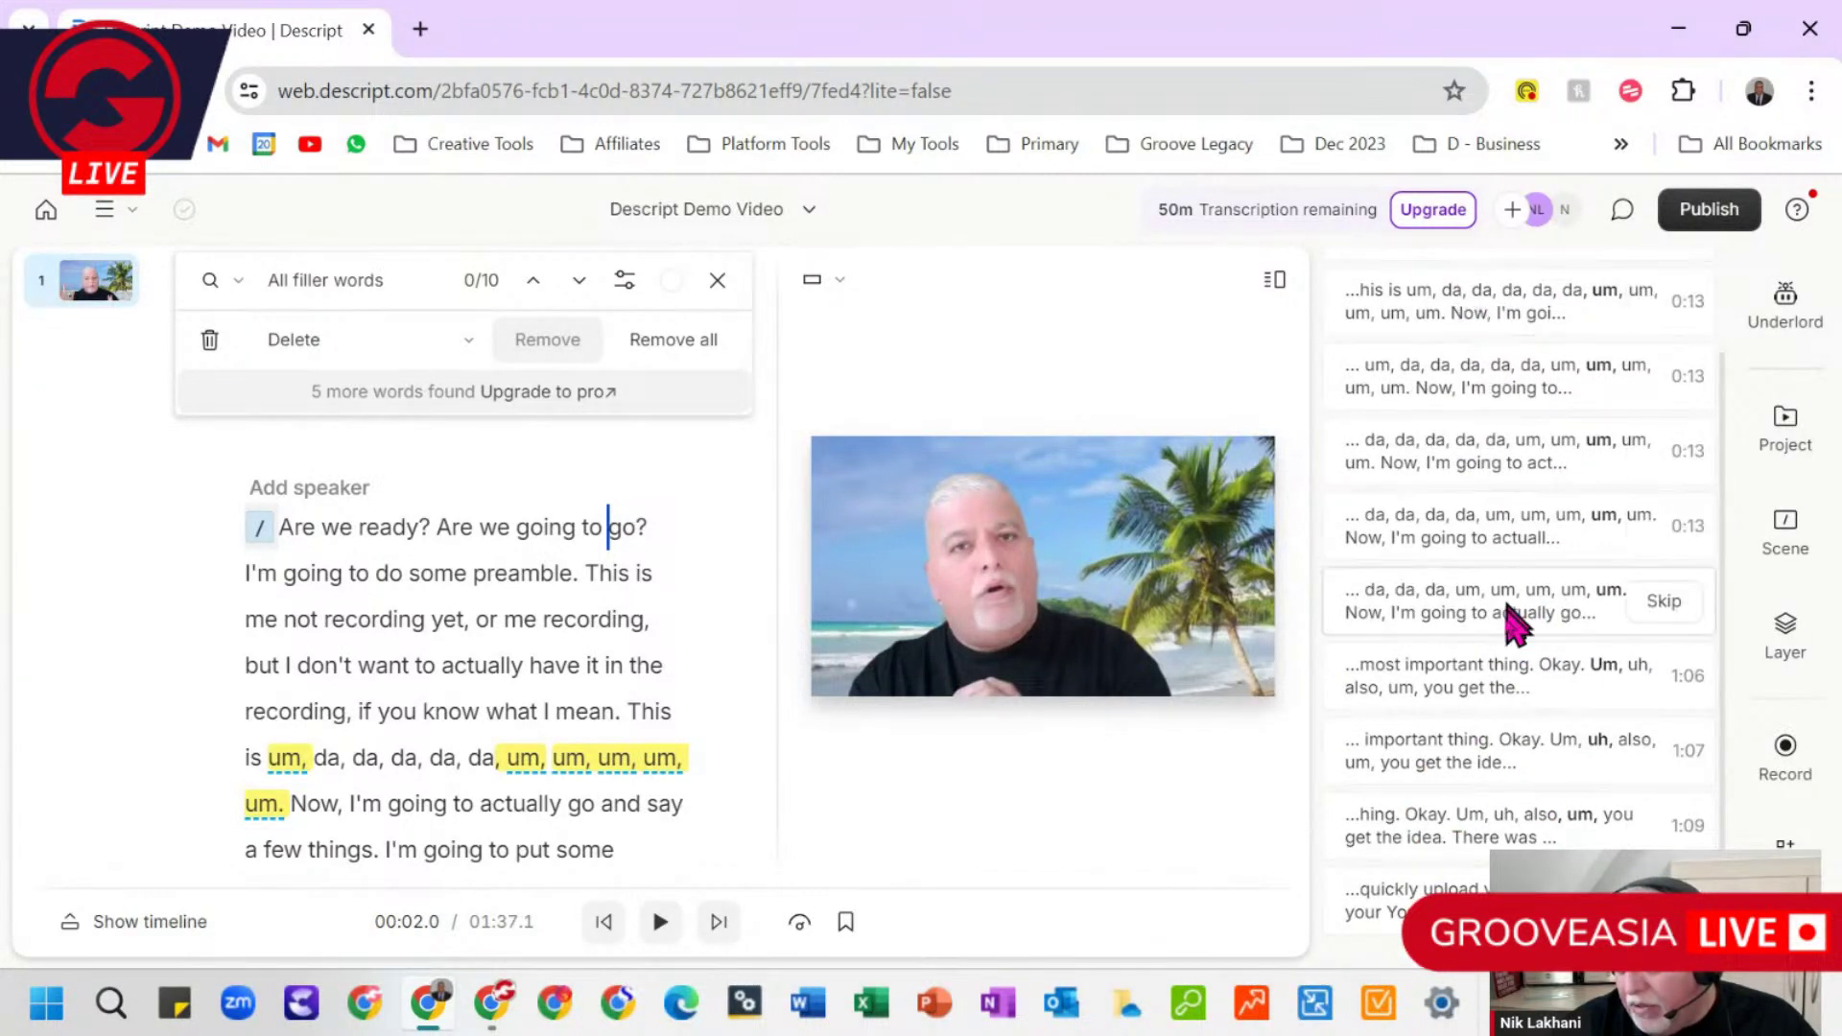
{"action": "scroll", "coordinate": [1460, 378], "scroll_direction": "up", "scroll_amount": 2}
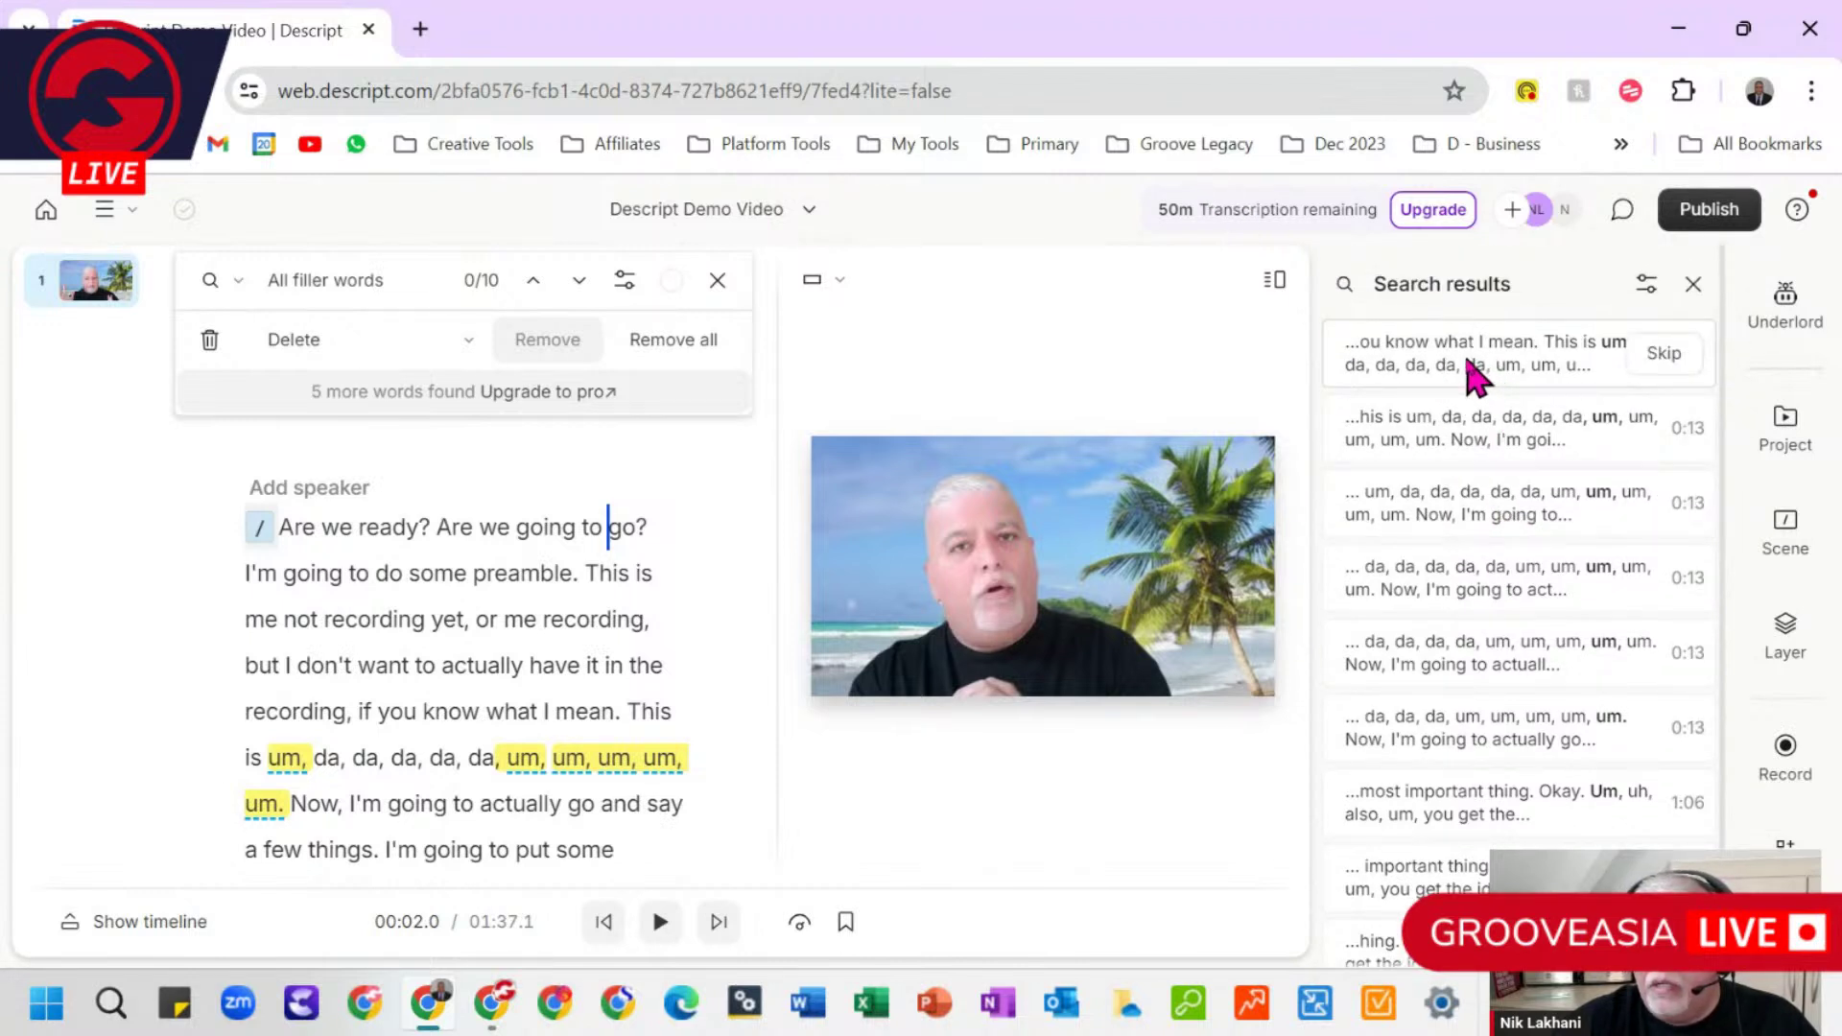
{"action": "left_click", "coordinate": [1475, 377]}
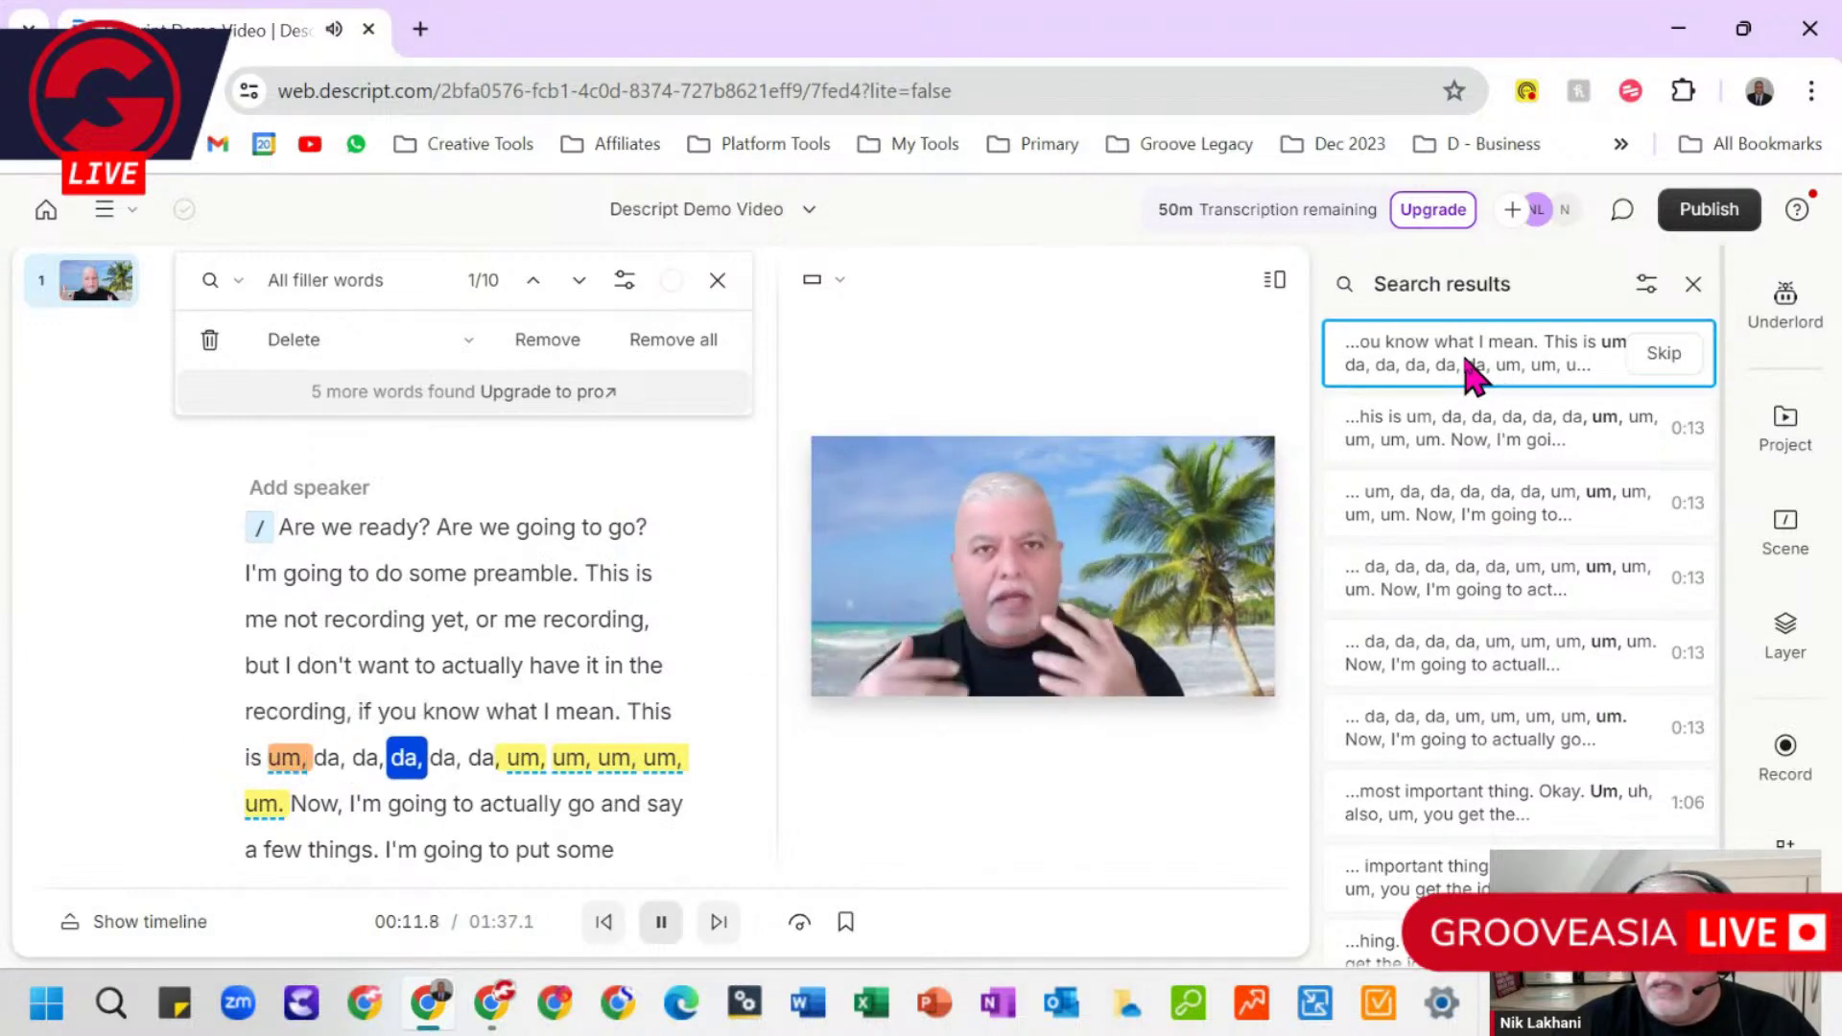
{"action": "left_click", "coordinate": [1475, 377]}
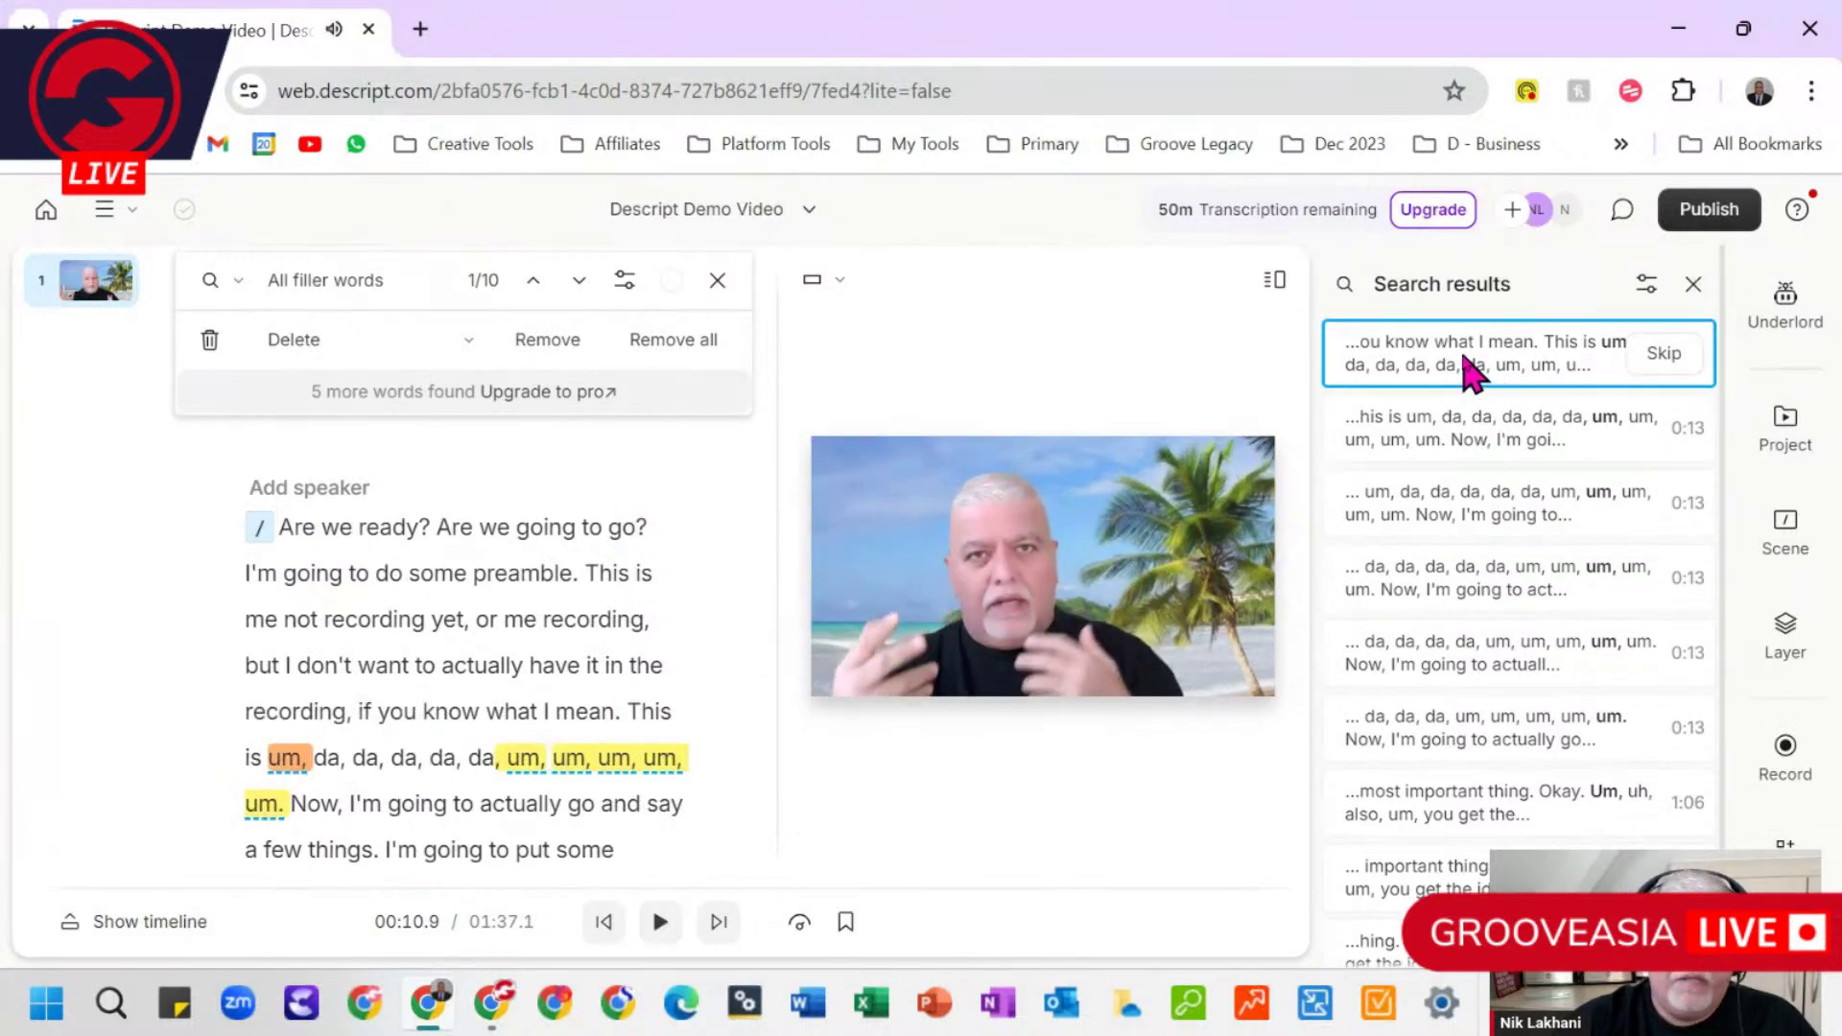
{"action": "left_click", "coordinate": [1473, 441]}
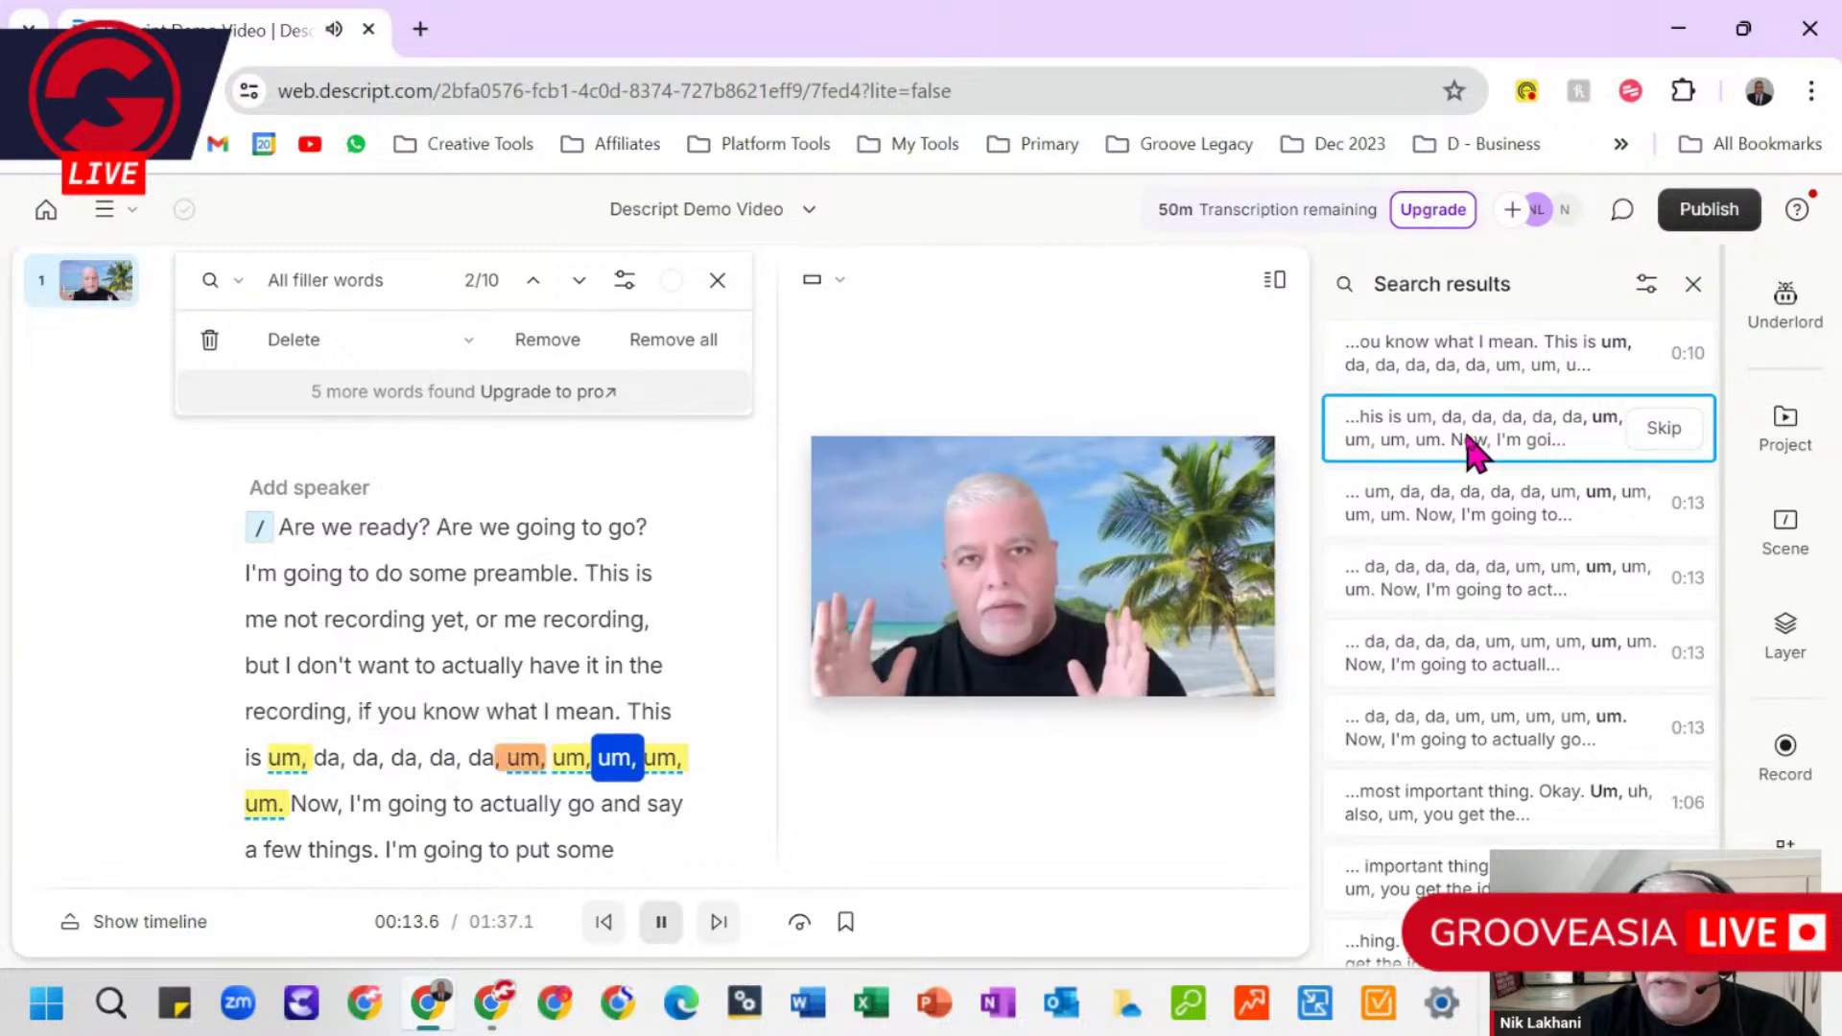
{"action": "left_click", "coordinate": [1473, 441]}
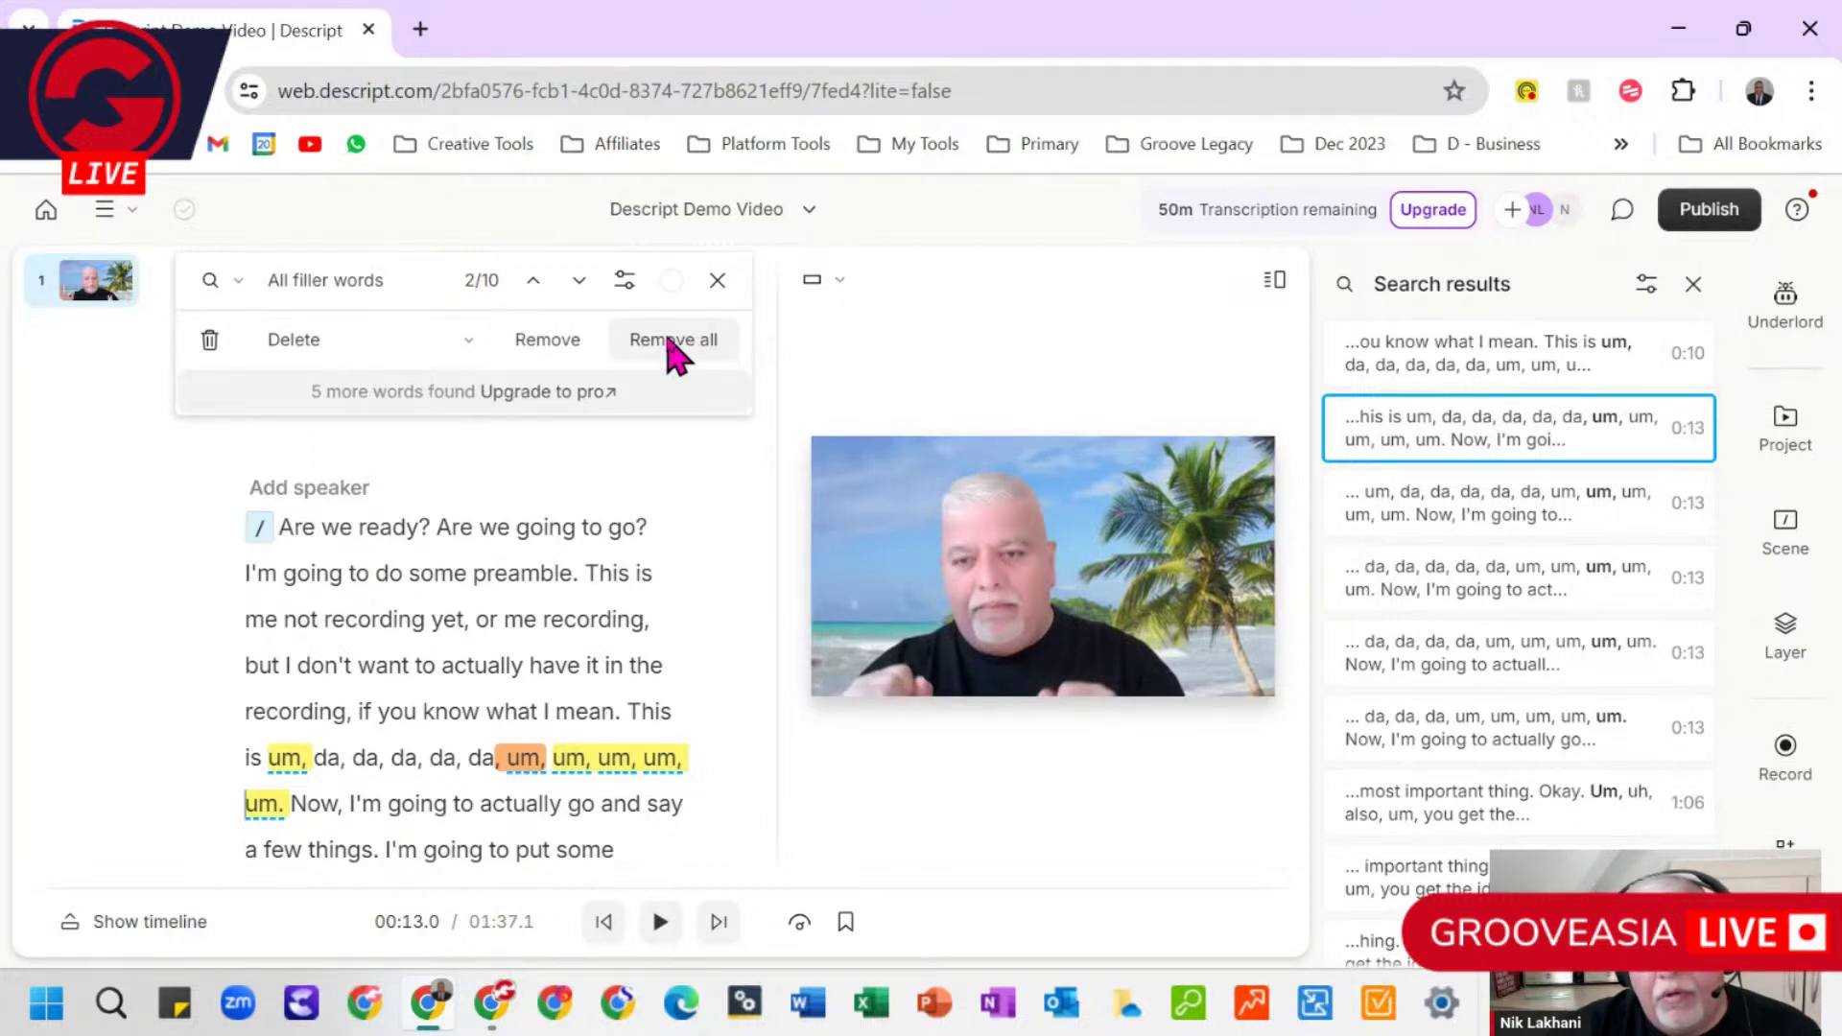
{"action": "left_click", "coordinate": [672, 340]}
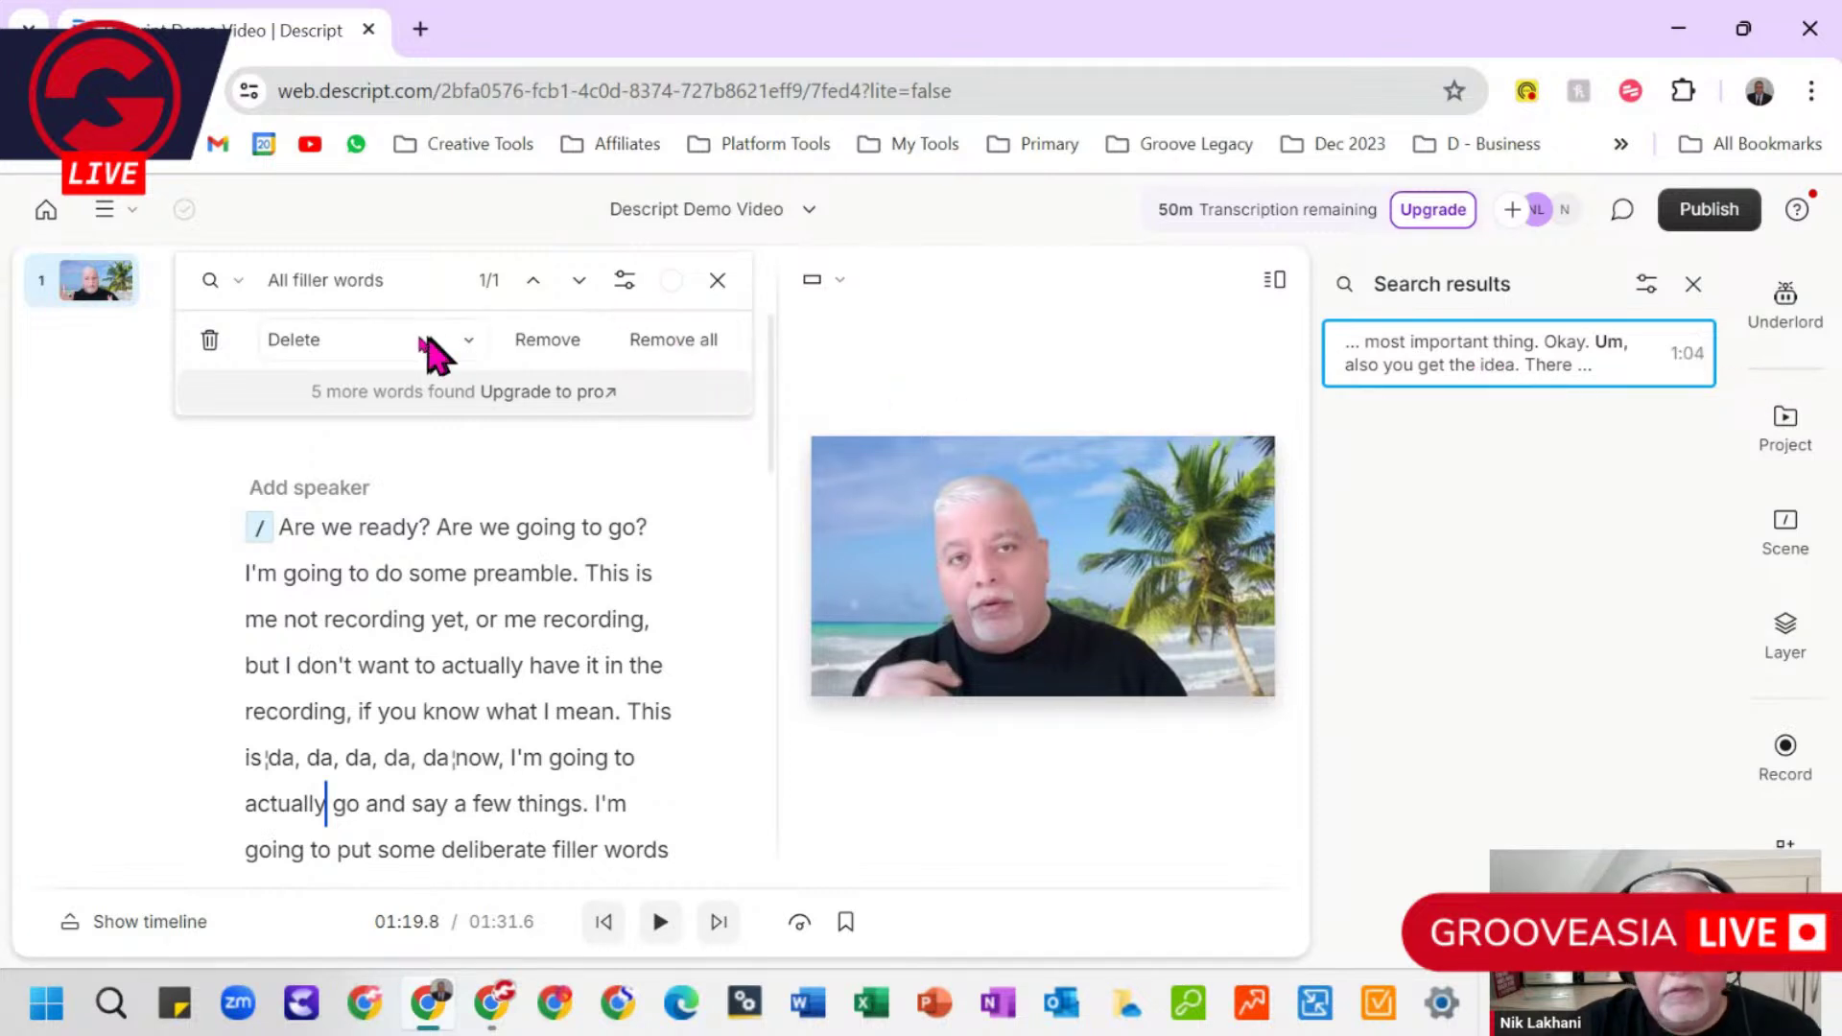
{"action": "left_click", "coordinate": [534, 349]}
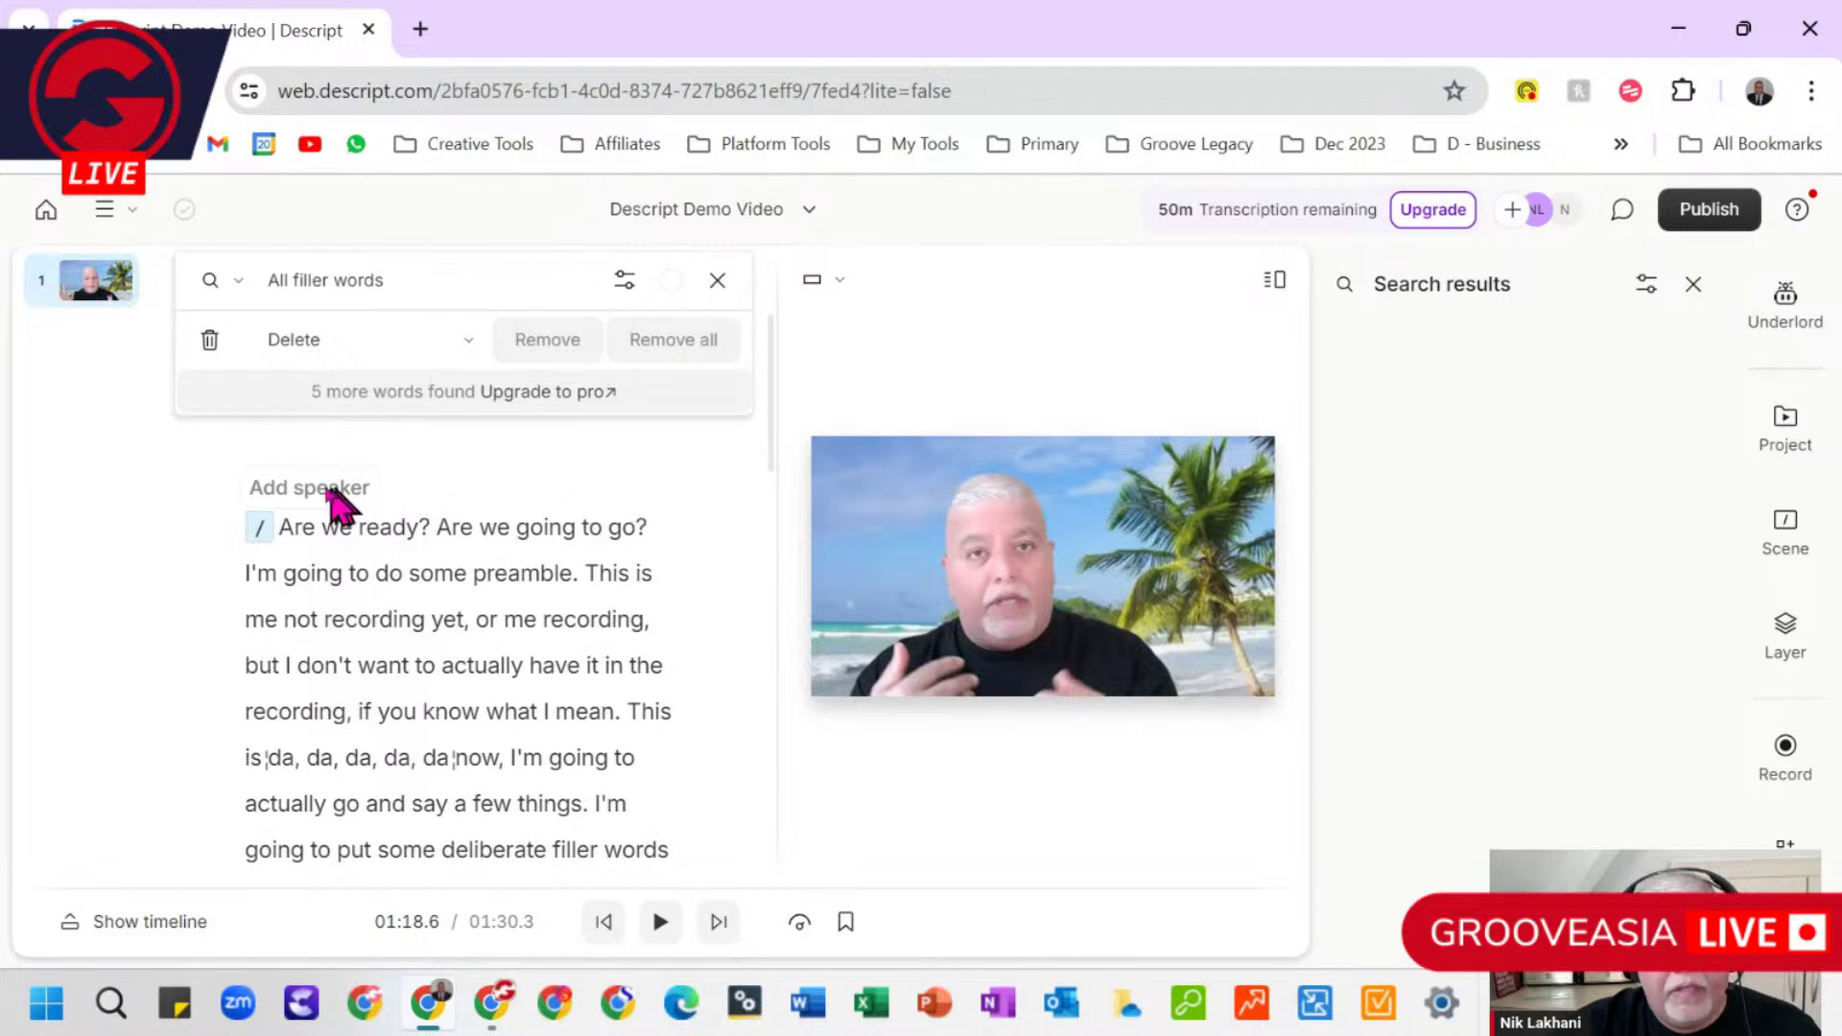
Step: Play the cleaned-up video from the start alongside its script
{"action": "left_click", "coordinate": [261, 543]}
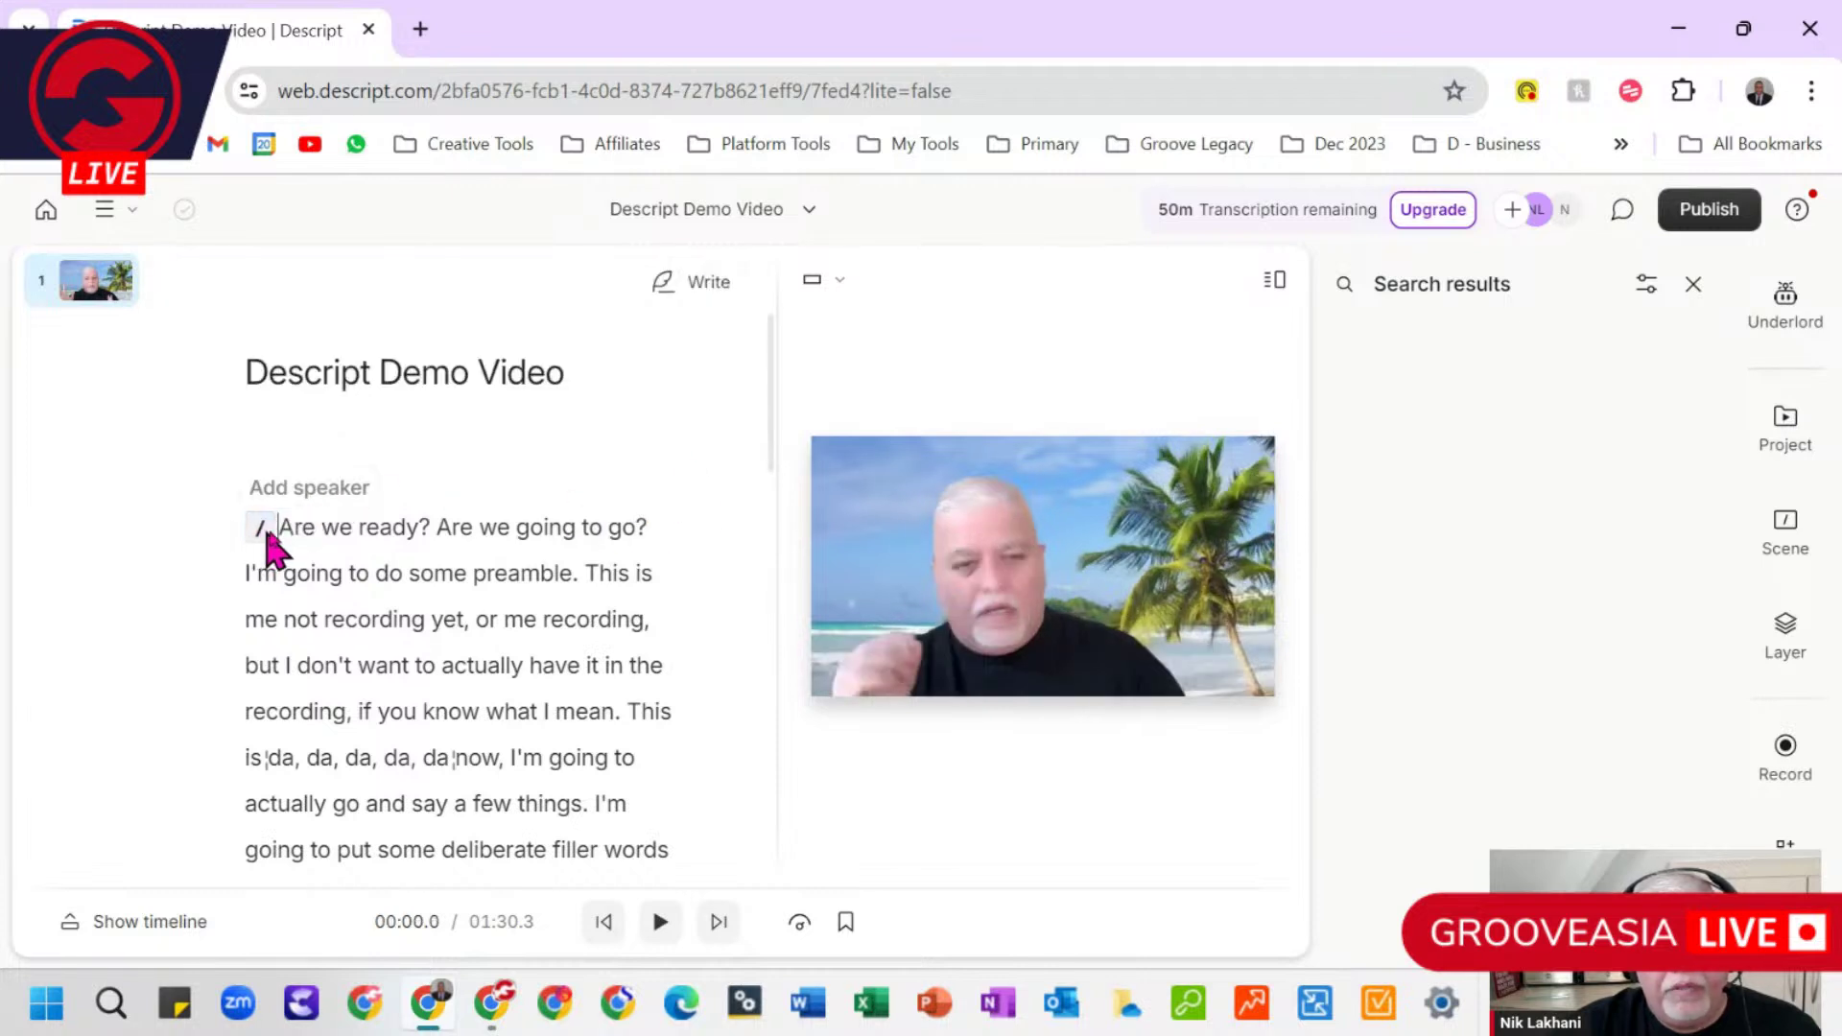
{"action": "left_click", "coordinate": [661, 923]}
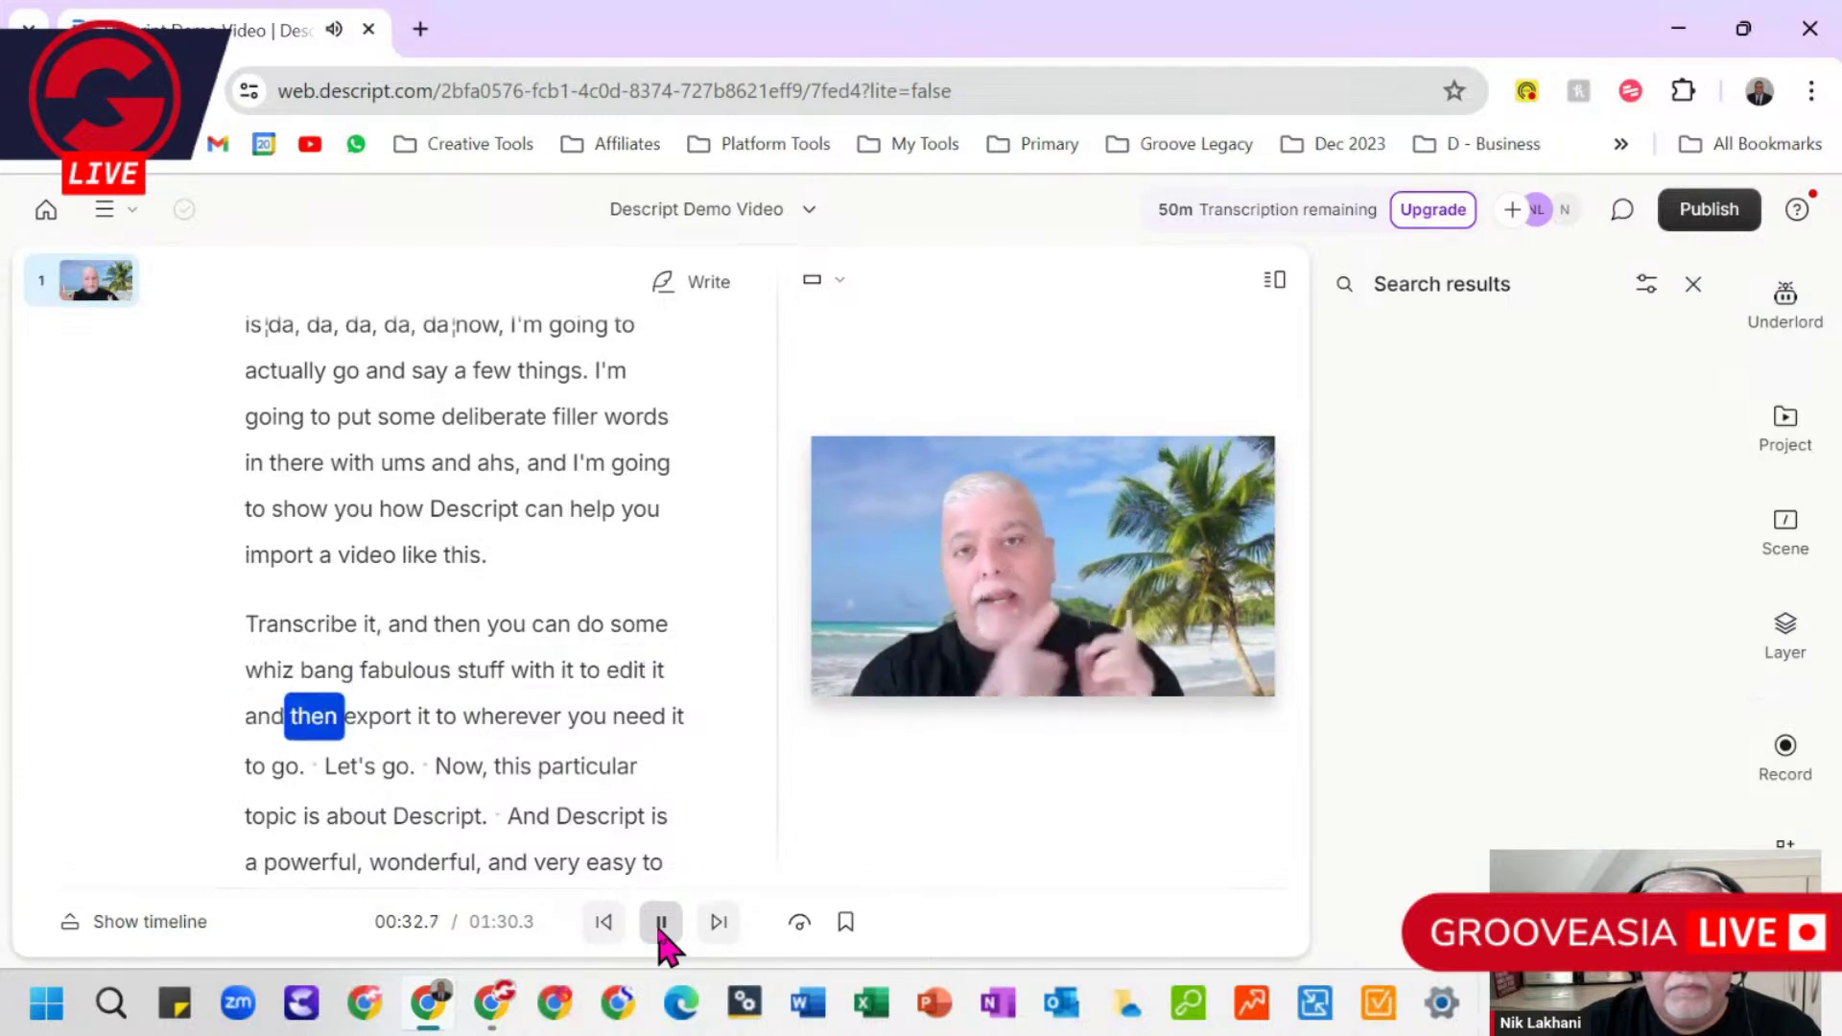
Step: Stop playback, delete the opening preamble from "Are we ready?" through "ums and ahs, and", and play the new opening to check it
{"action": "left_click", "coordinate": [661, 929]}
{"action": "scroll", "coordinate": [637, 729], "scroll_direction": "up", "scroll_amount": 5}
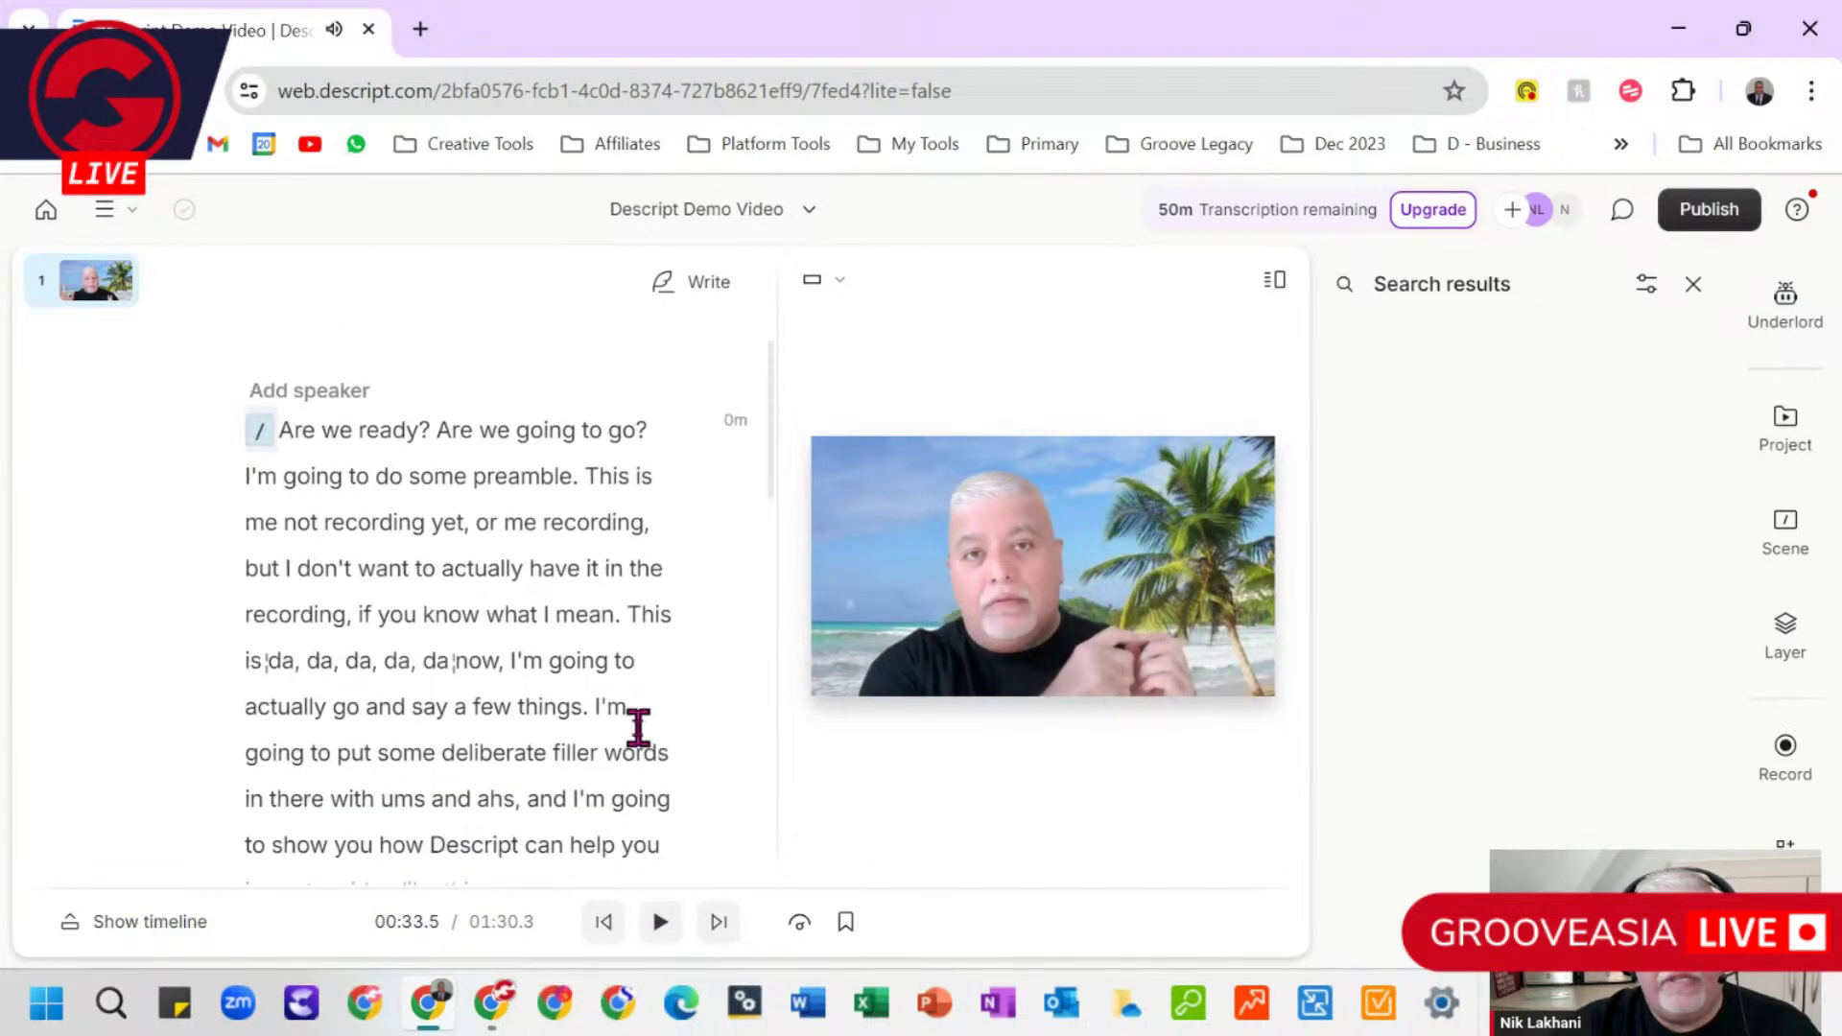
{"action": "left_click_drag", "start_coordinate": [278, 529], "coordinate": [570, 788]}
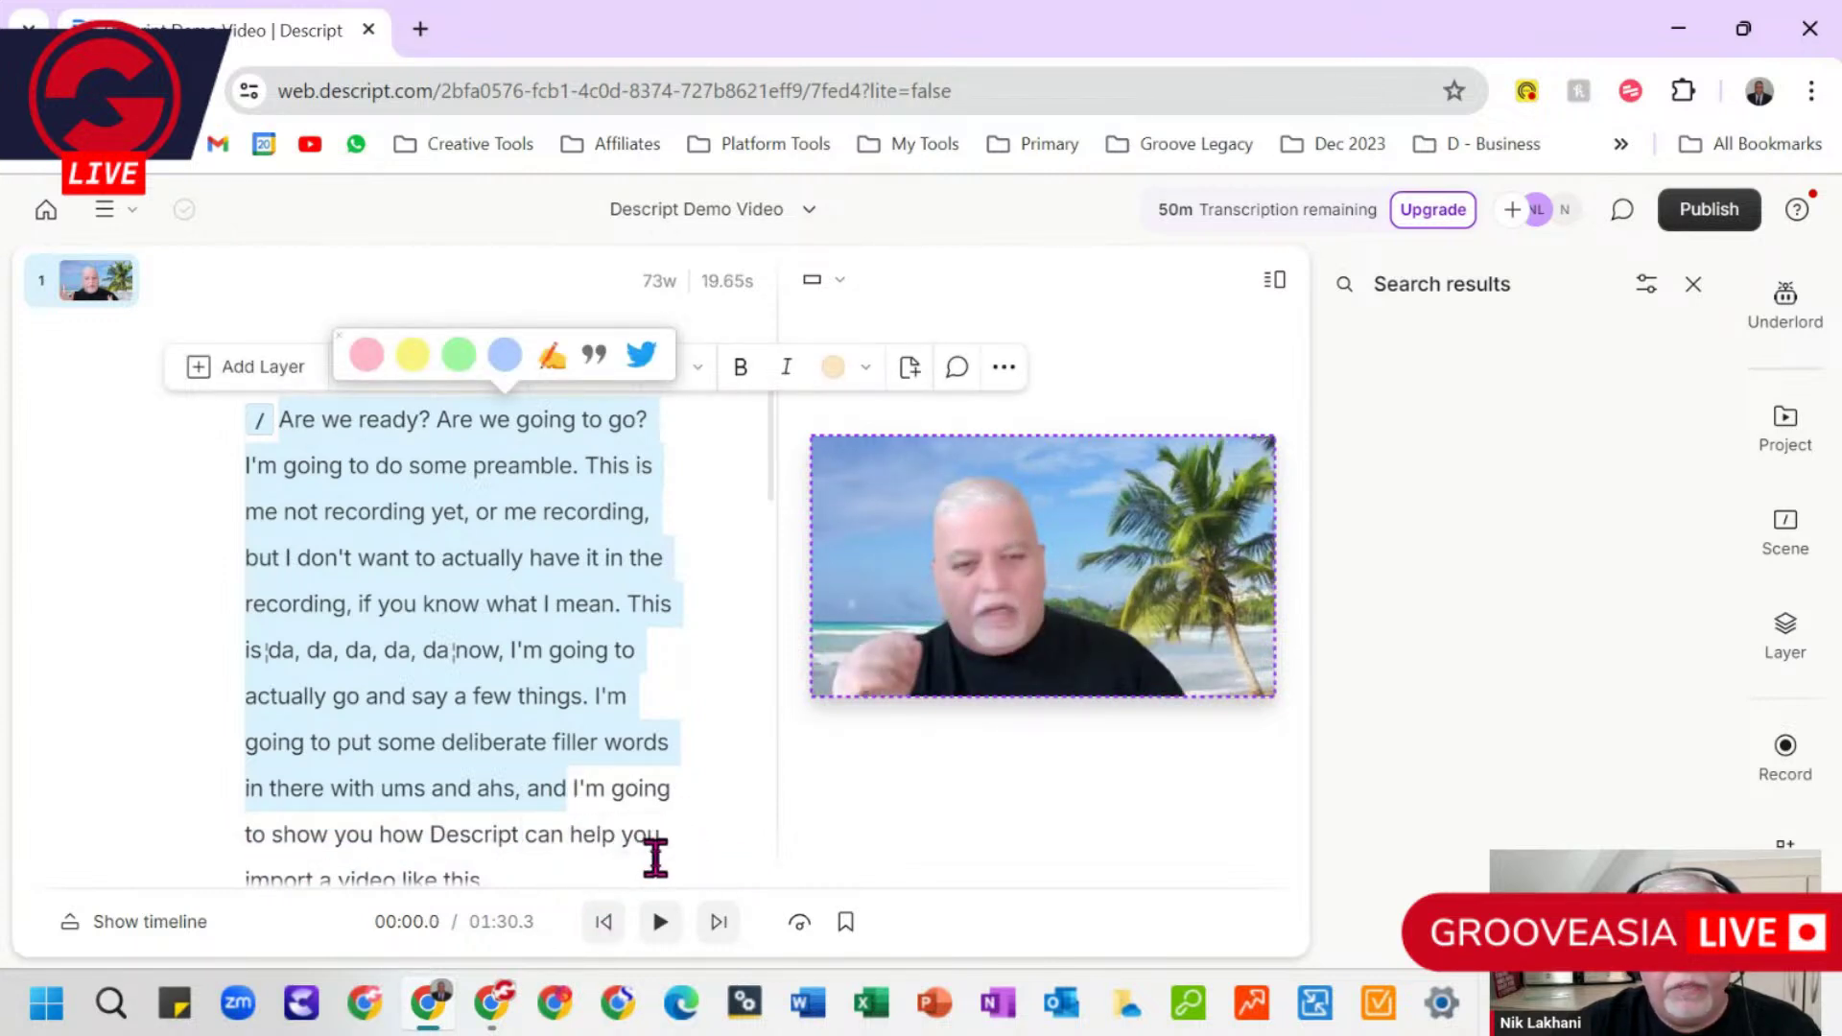
{"action": "key", "text": "BackSpace"}
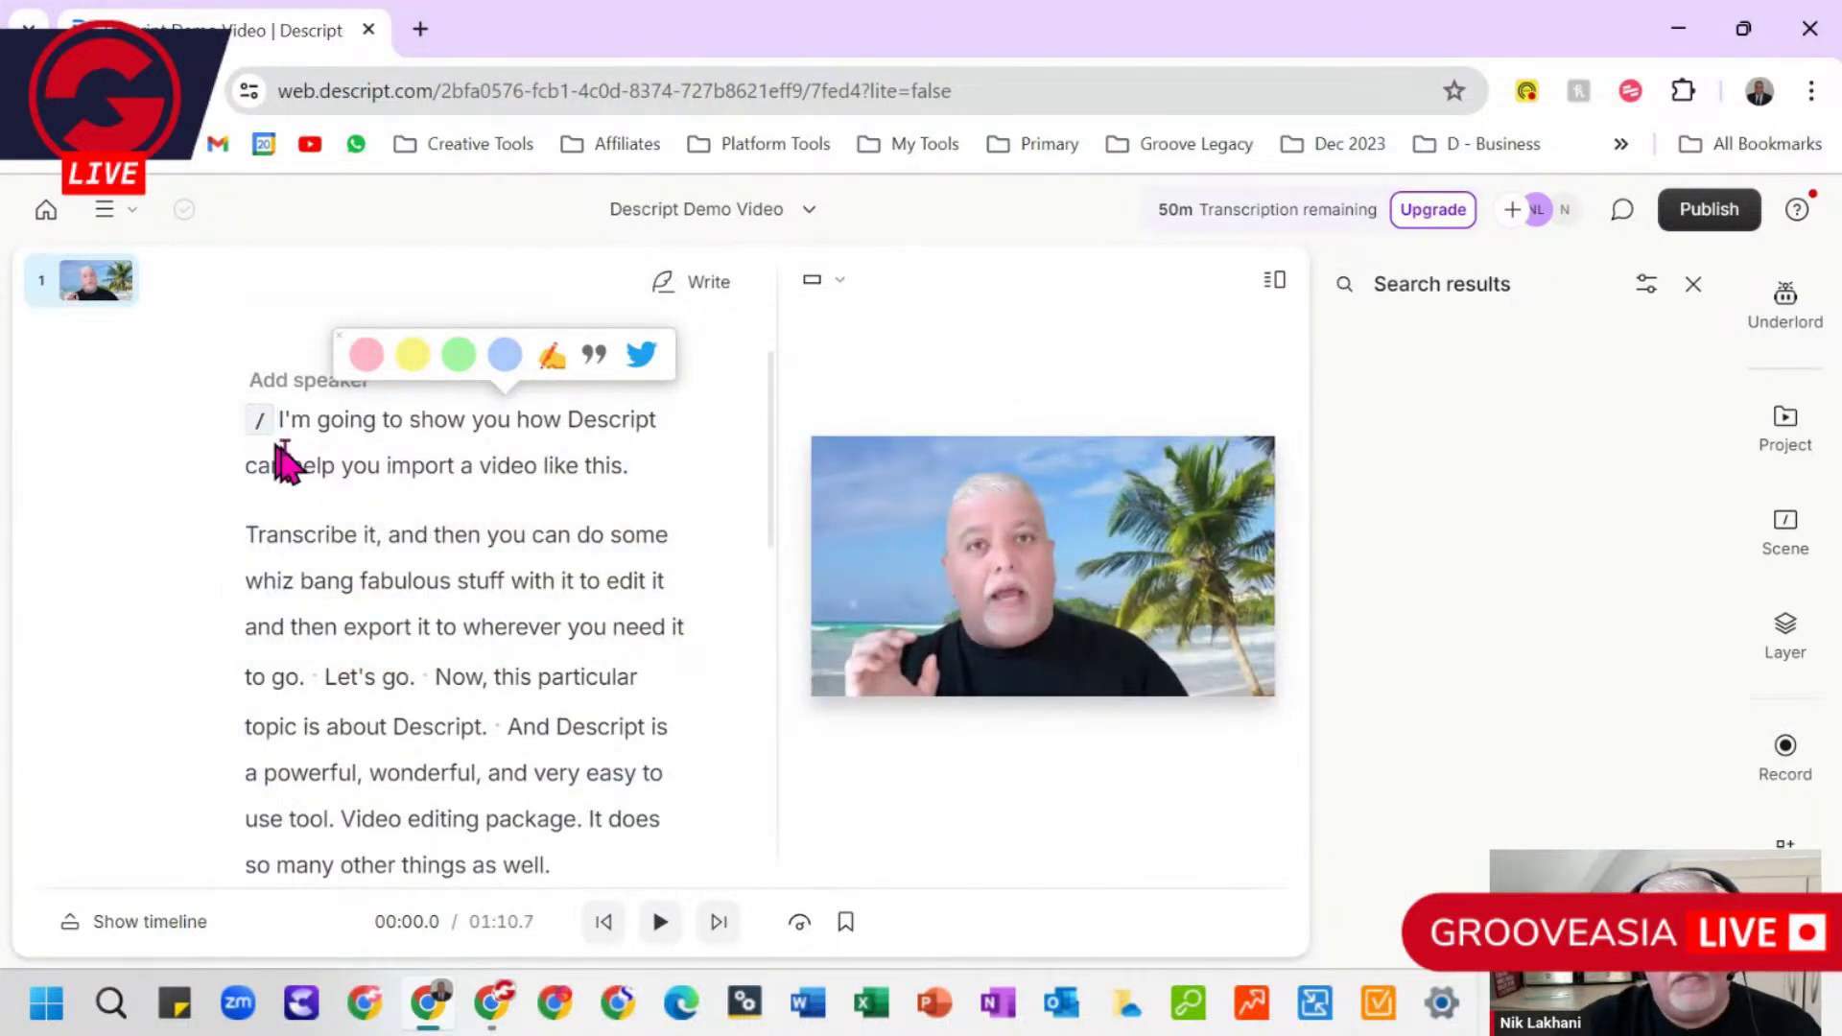
{"action": "left_click", "coordinate": [662, 921]}
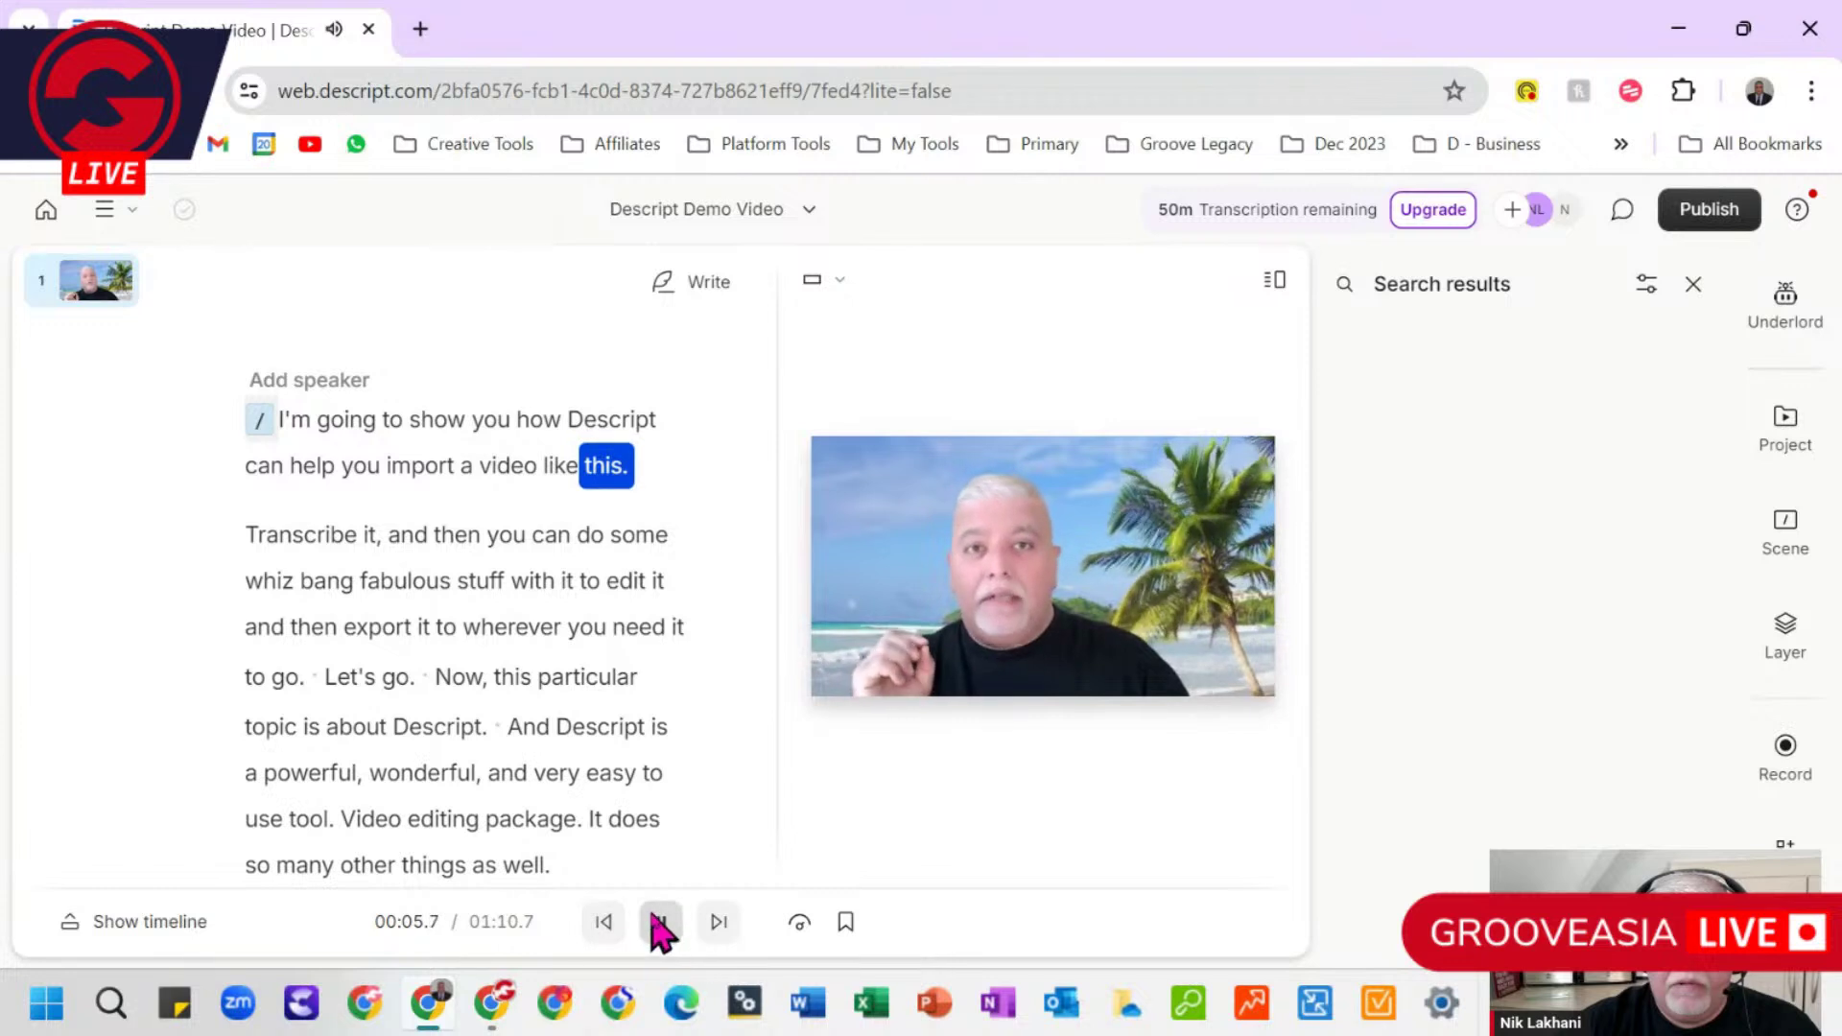
{"action": "left_click", "coordinate": [658, 923]}
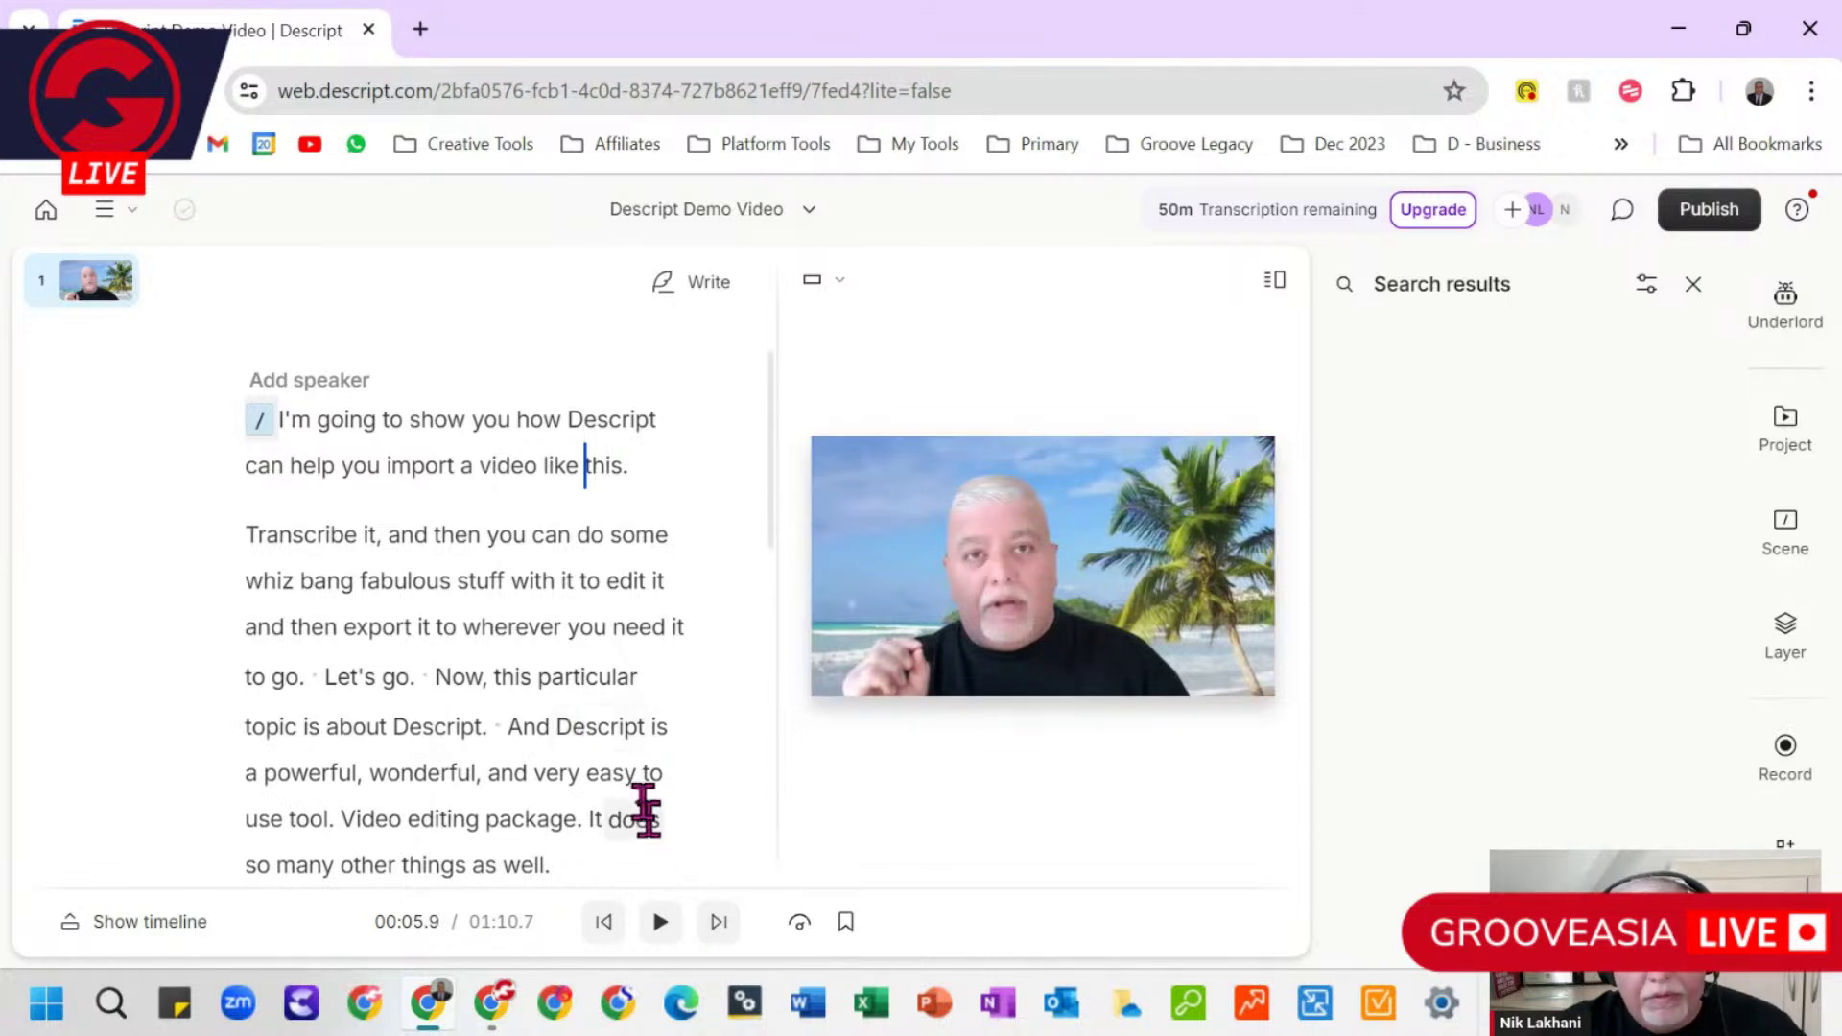
Step: Preview the passage after "Okay." and delete "Also you get the idea. There was some ums and ahs in here." with its trailing gap
{"action": "scroll", "coordinate": [651, 831], "scroll_direction": "down", "scroll_amount": 4}
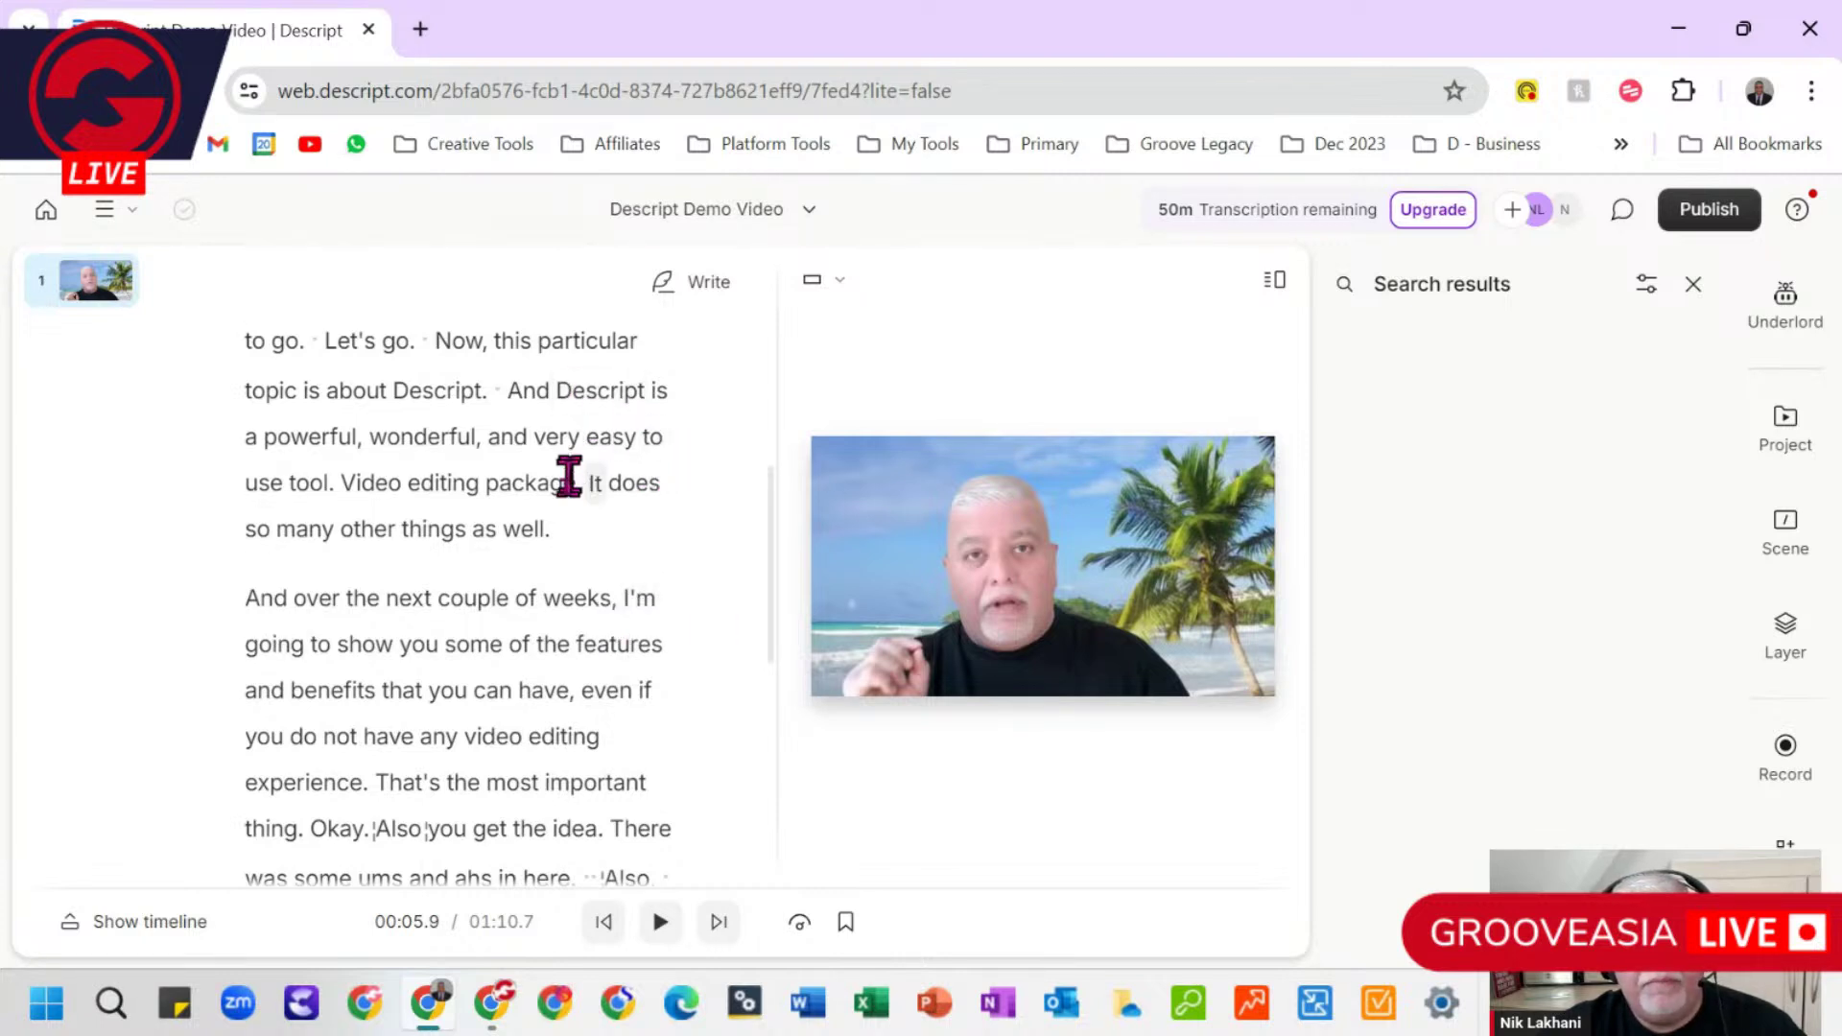
{"action": "scroll", "coordinate": [590, 703], "scroll_direction": "down", "scroll_amount": 4}
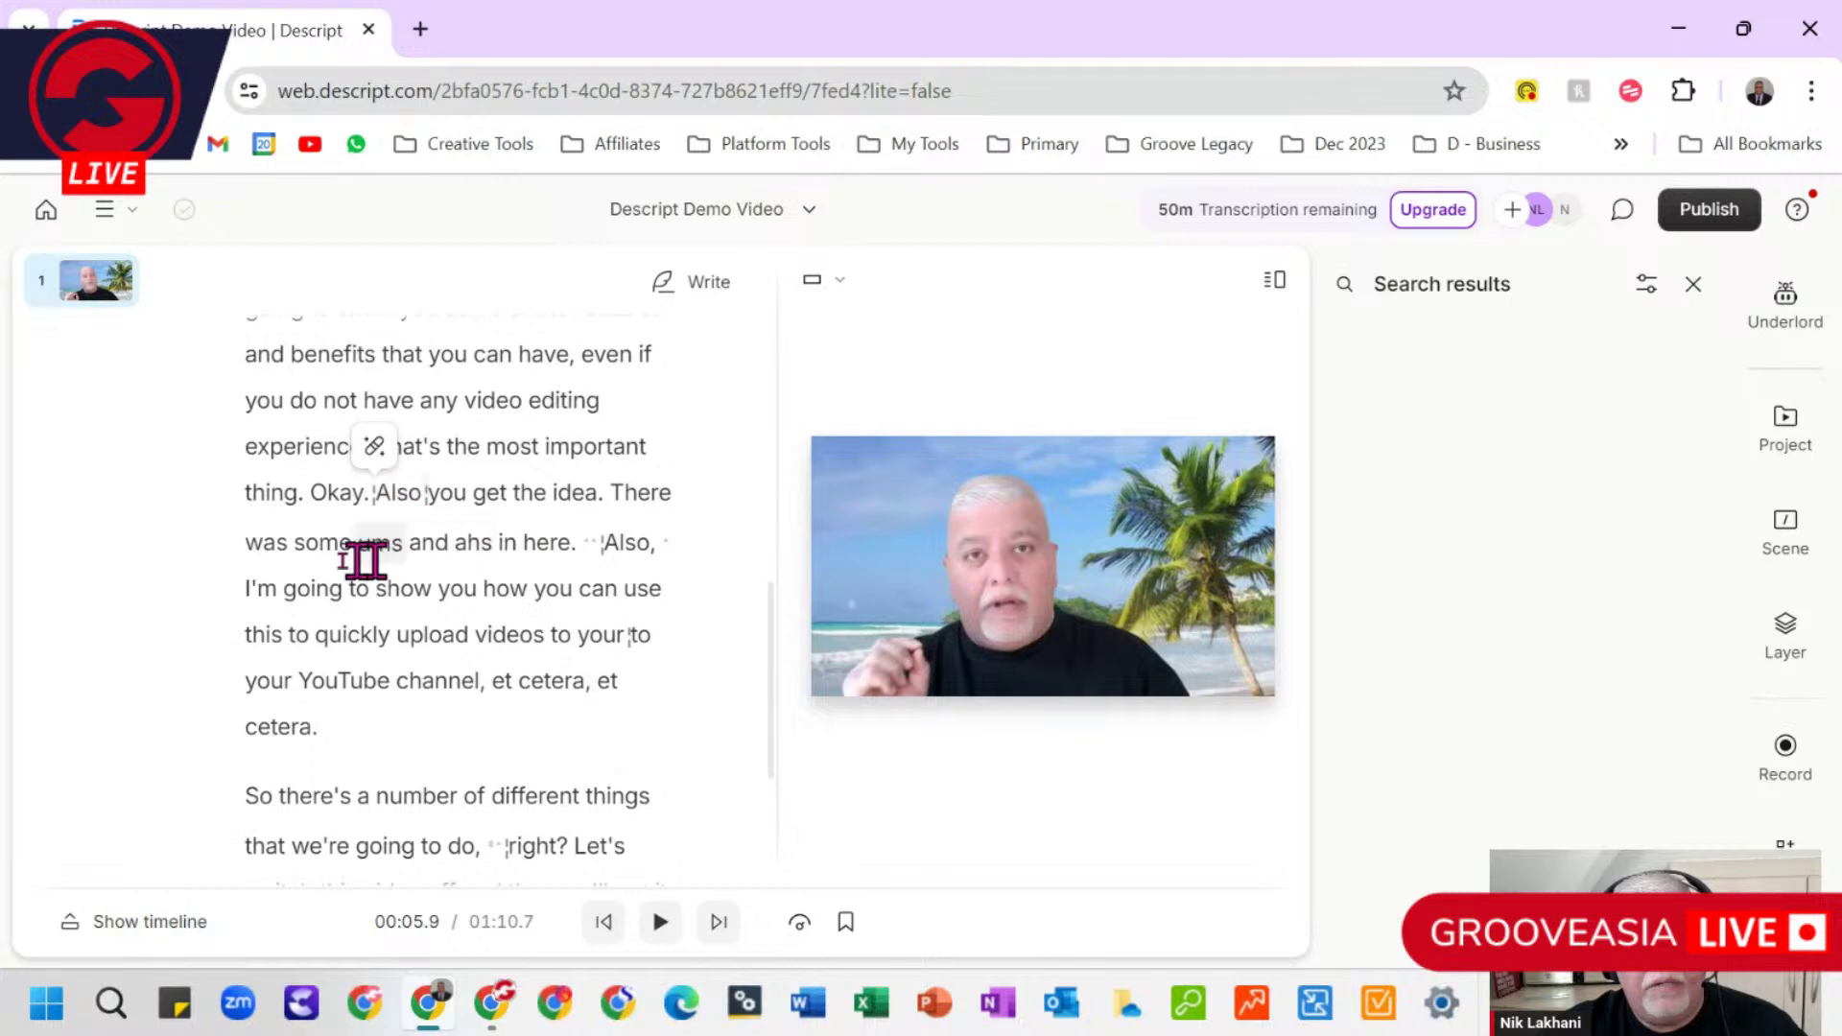
{"action": "left_click", "coordinate": [617, 490]}
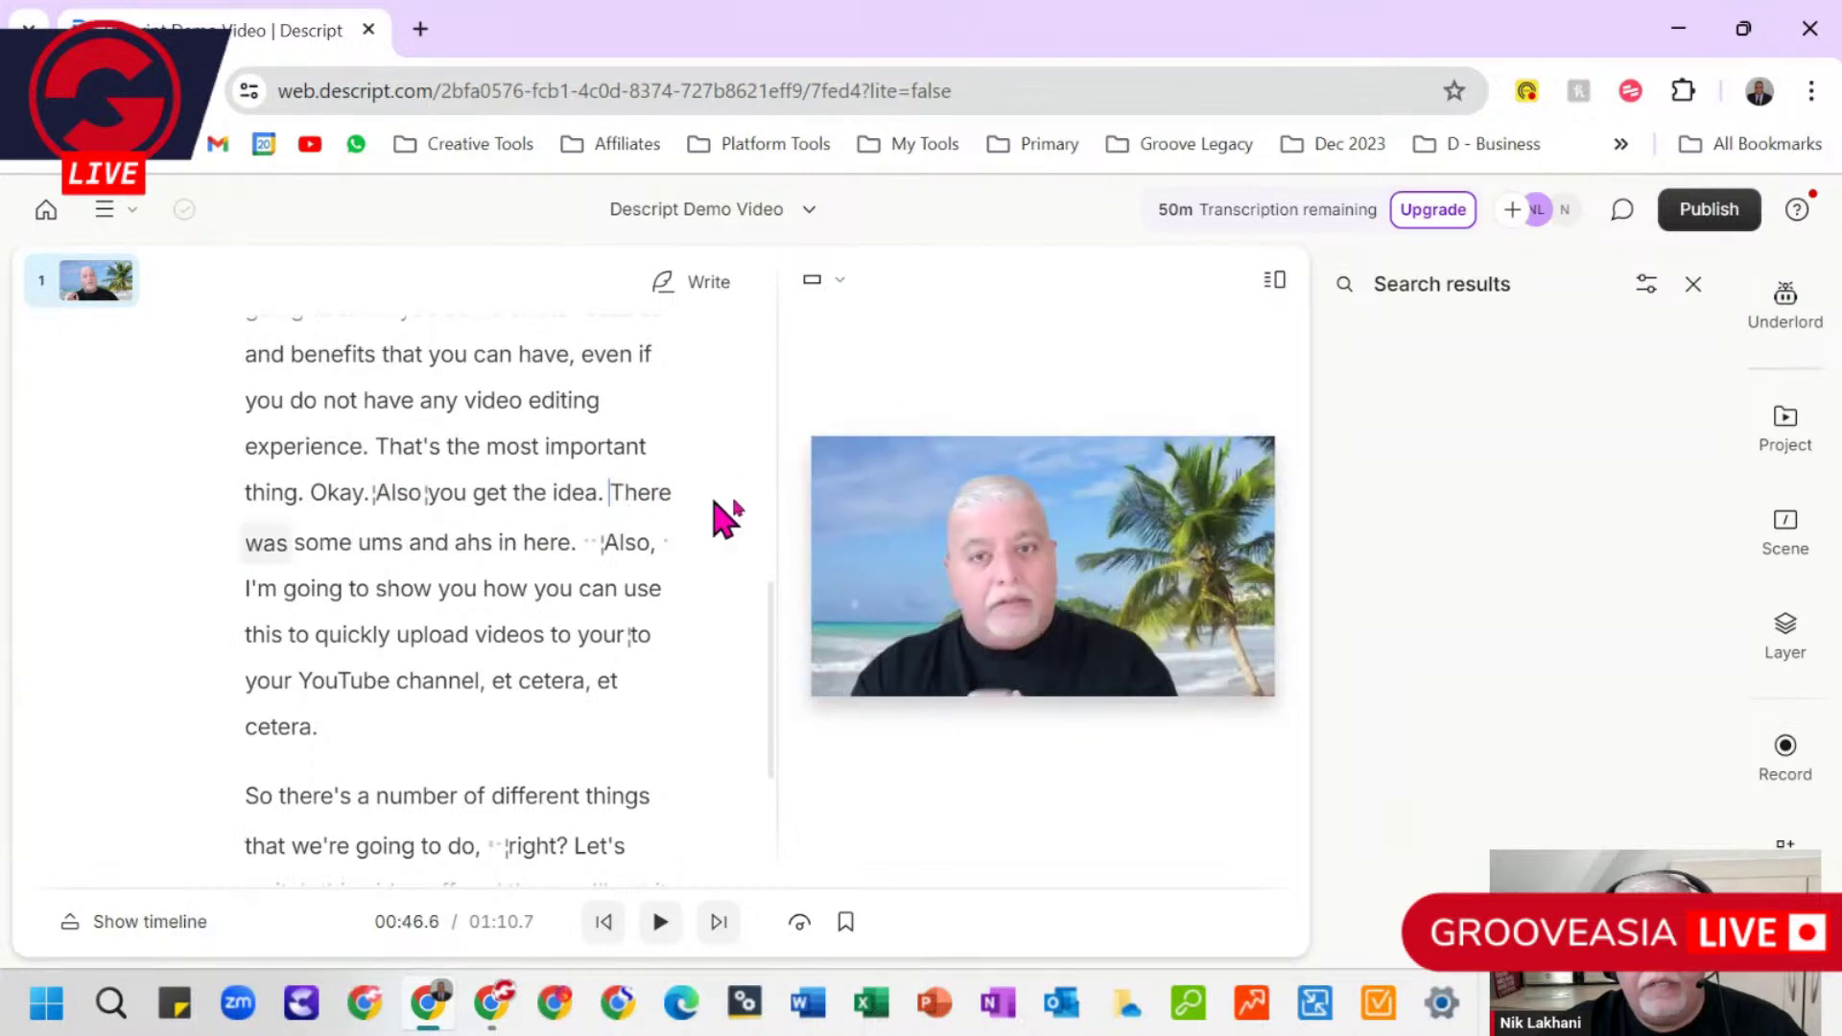
{"action": "left_click", "coordinate": [661, 923]}
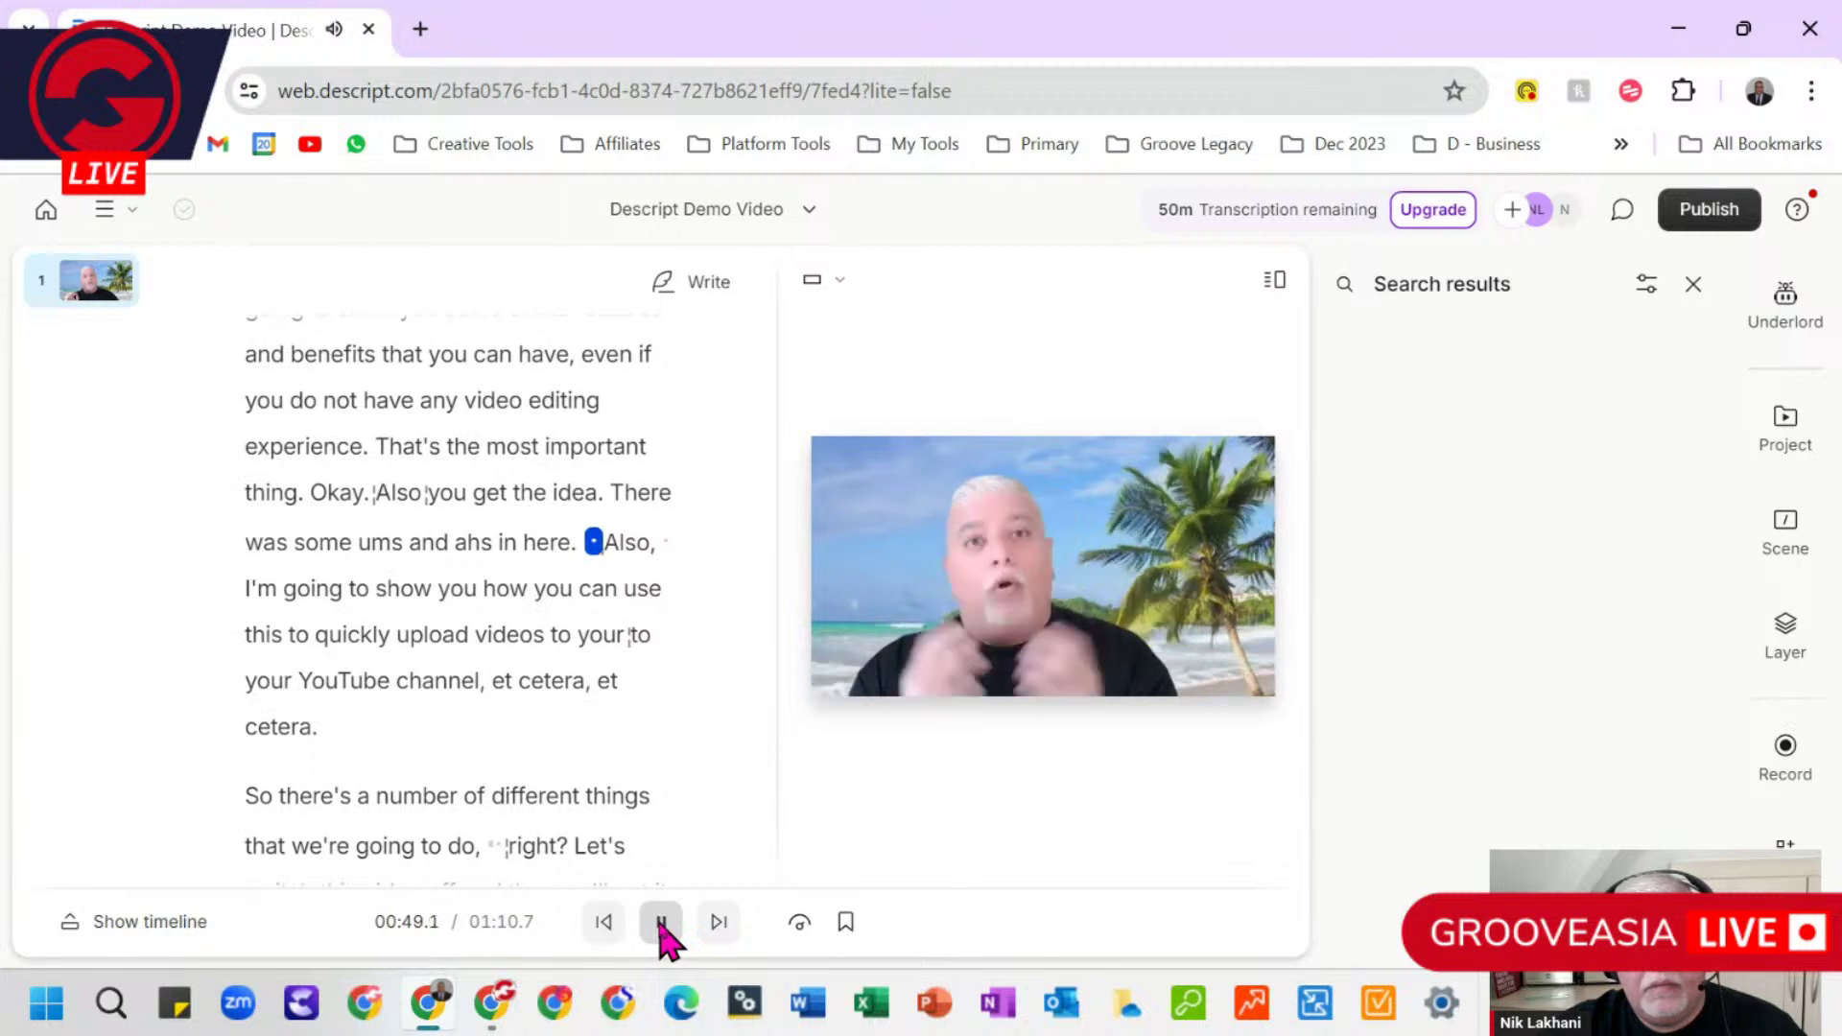
{"action": "left_click", "coordinate": [661, 923]}
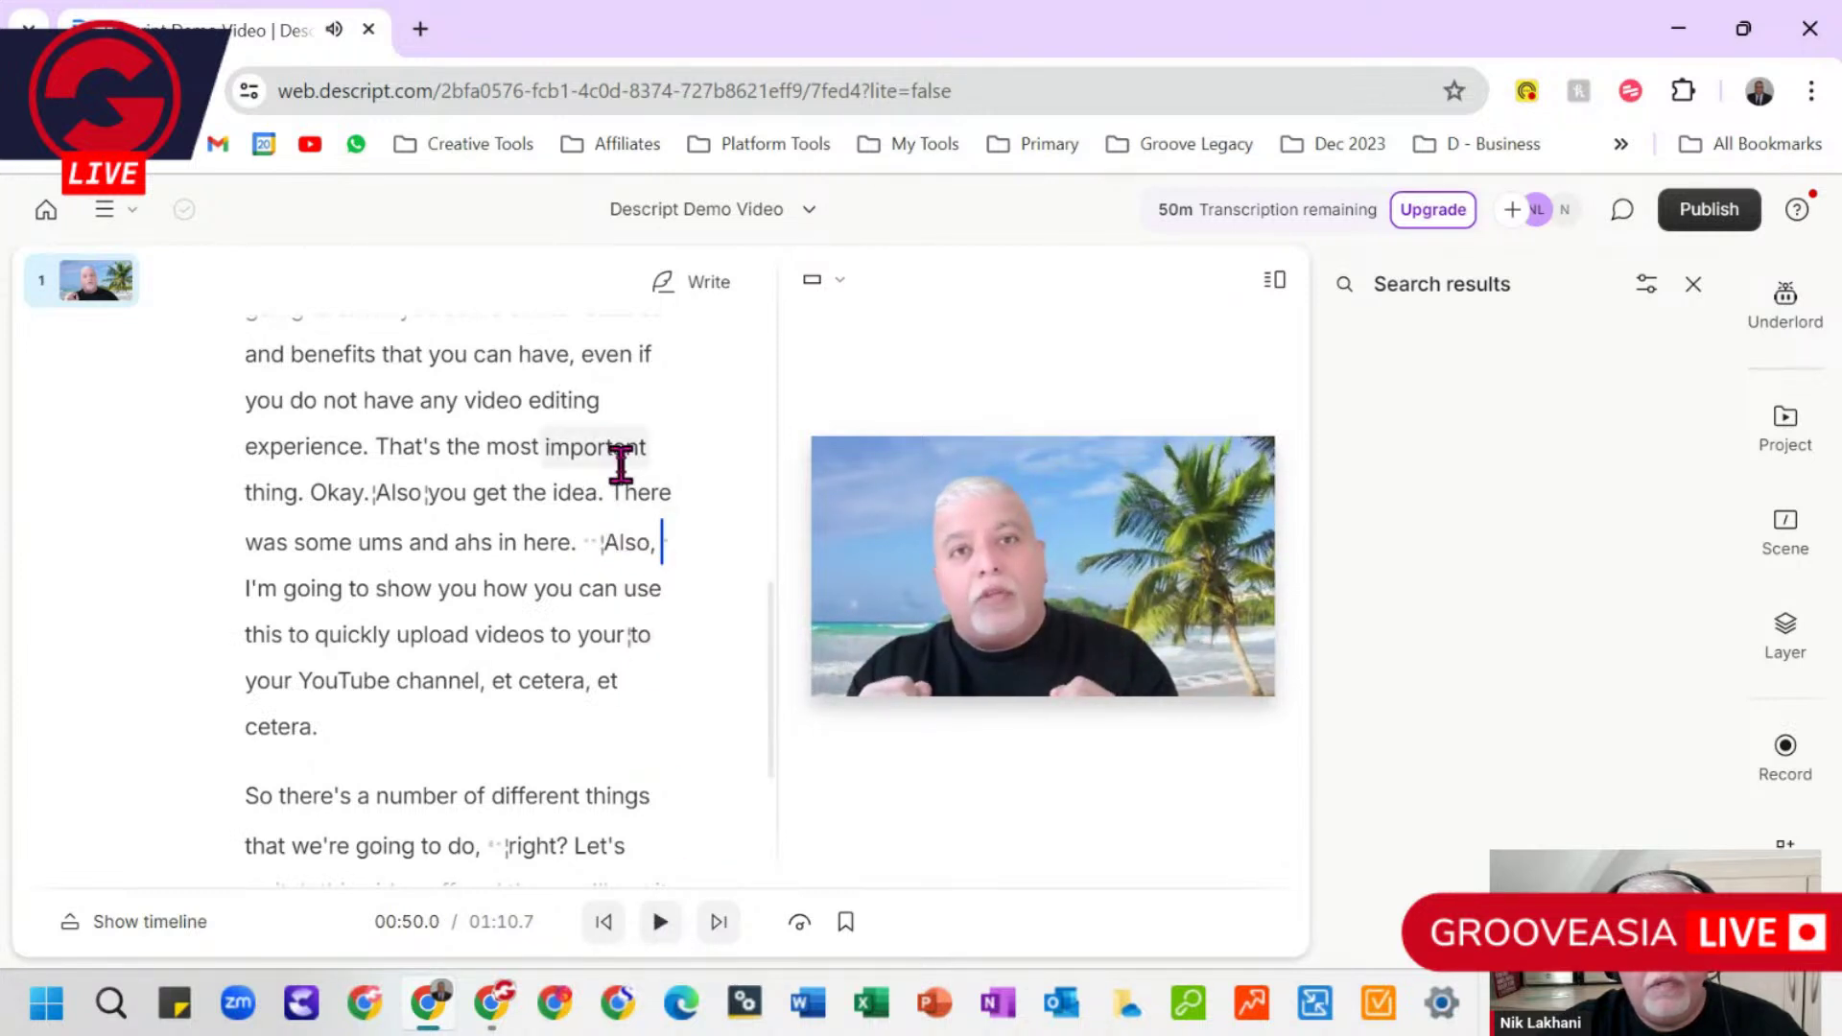
{"action": "left_click", "coordinate": [388, 492]}
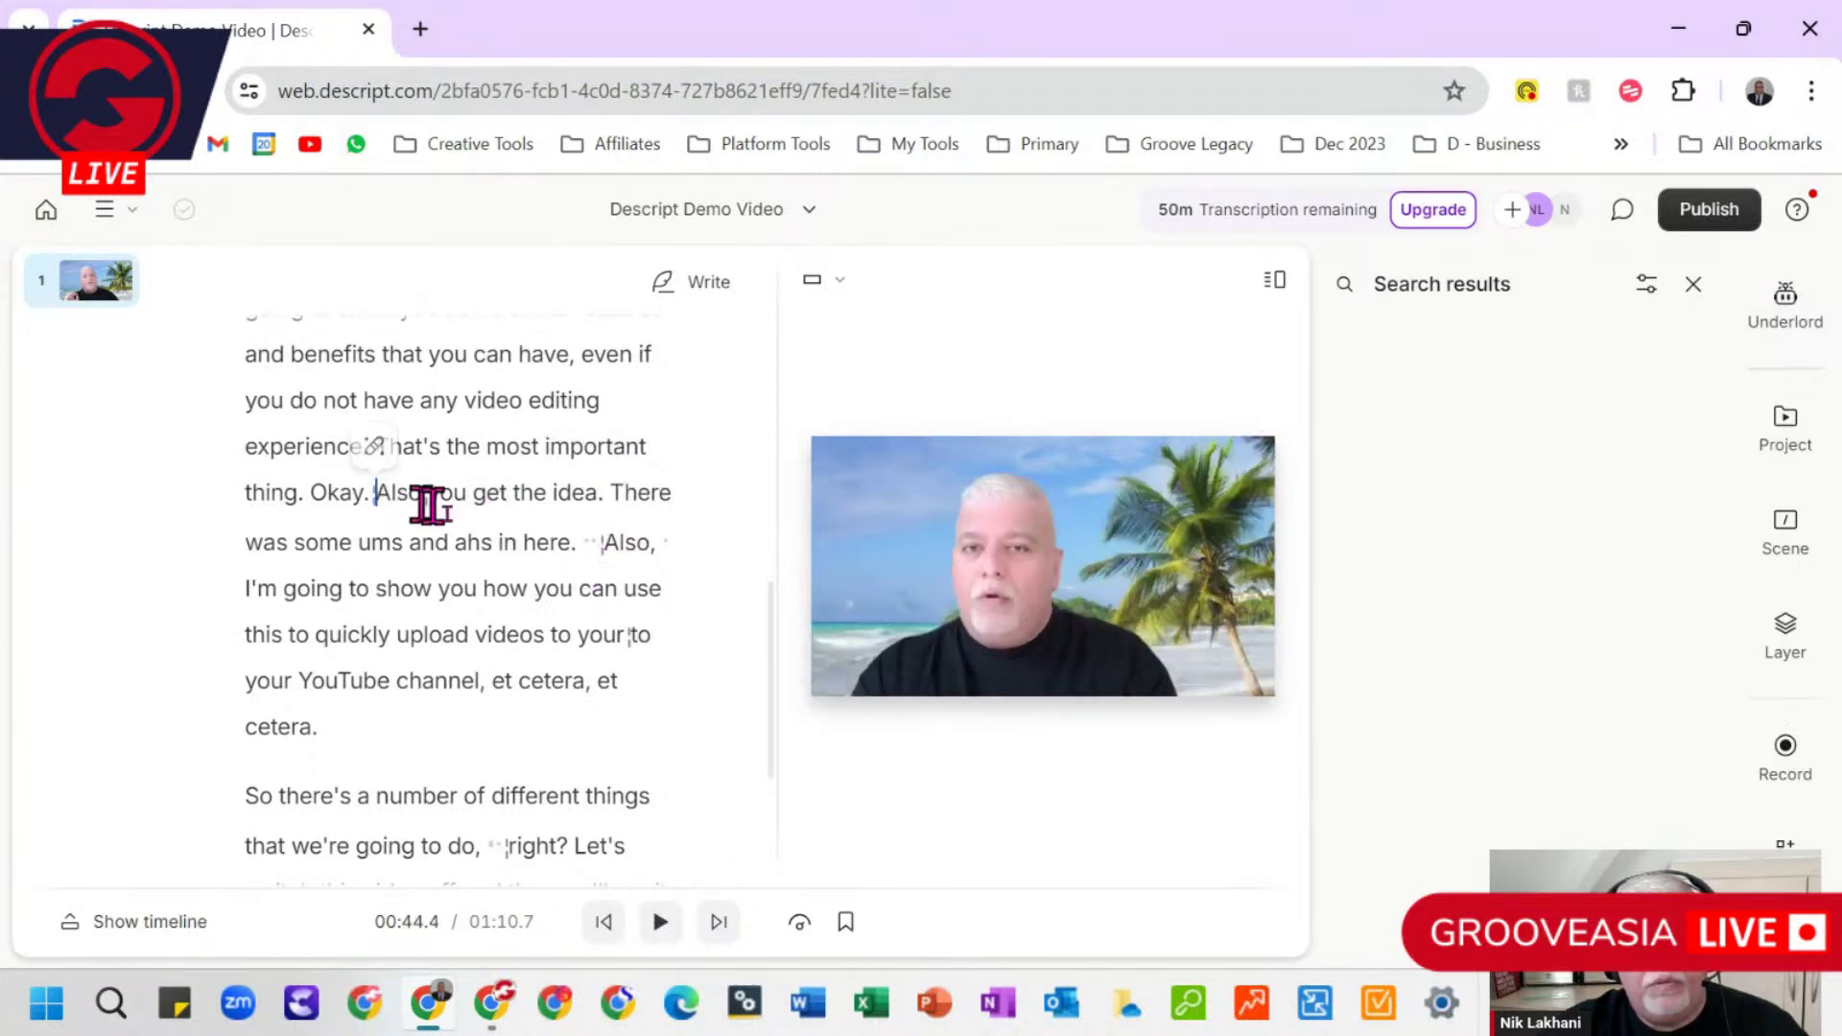
{"action": "left_click", "coordinate": [664, 925]}
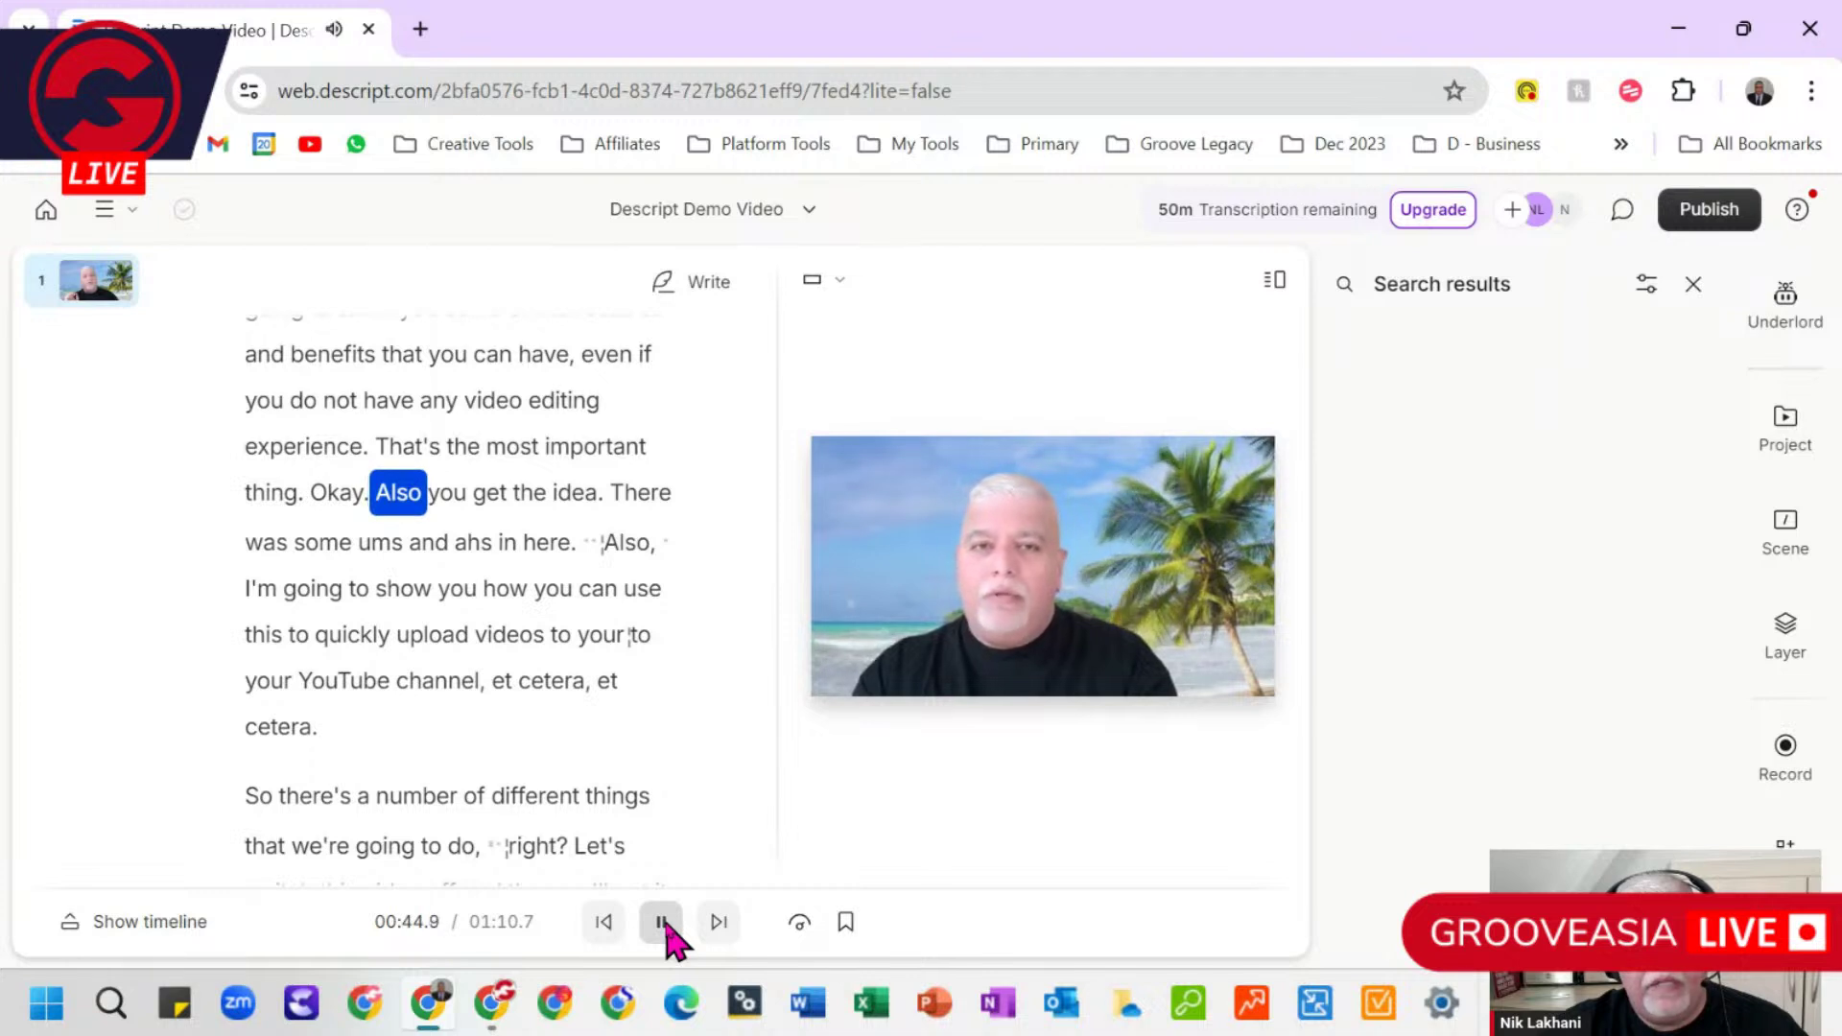
{"action": "left_click", "coordinate": [664, 925]}
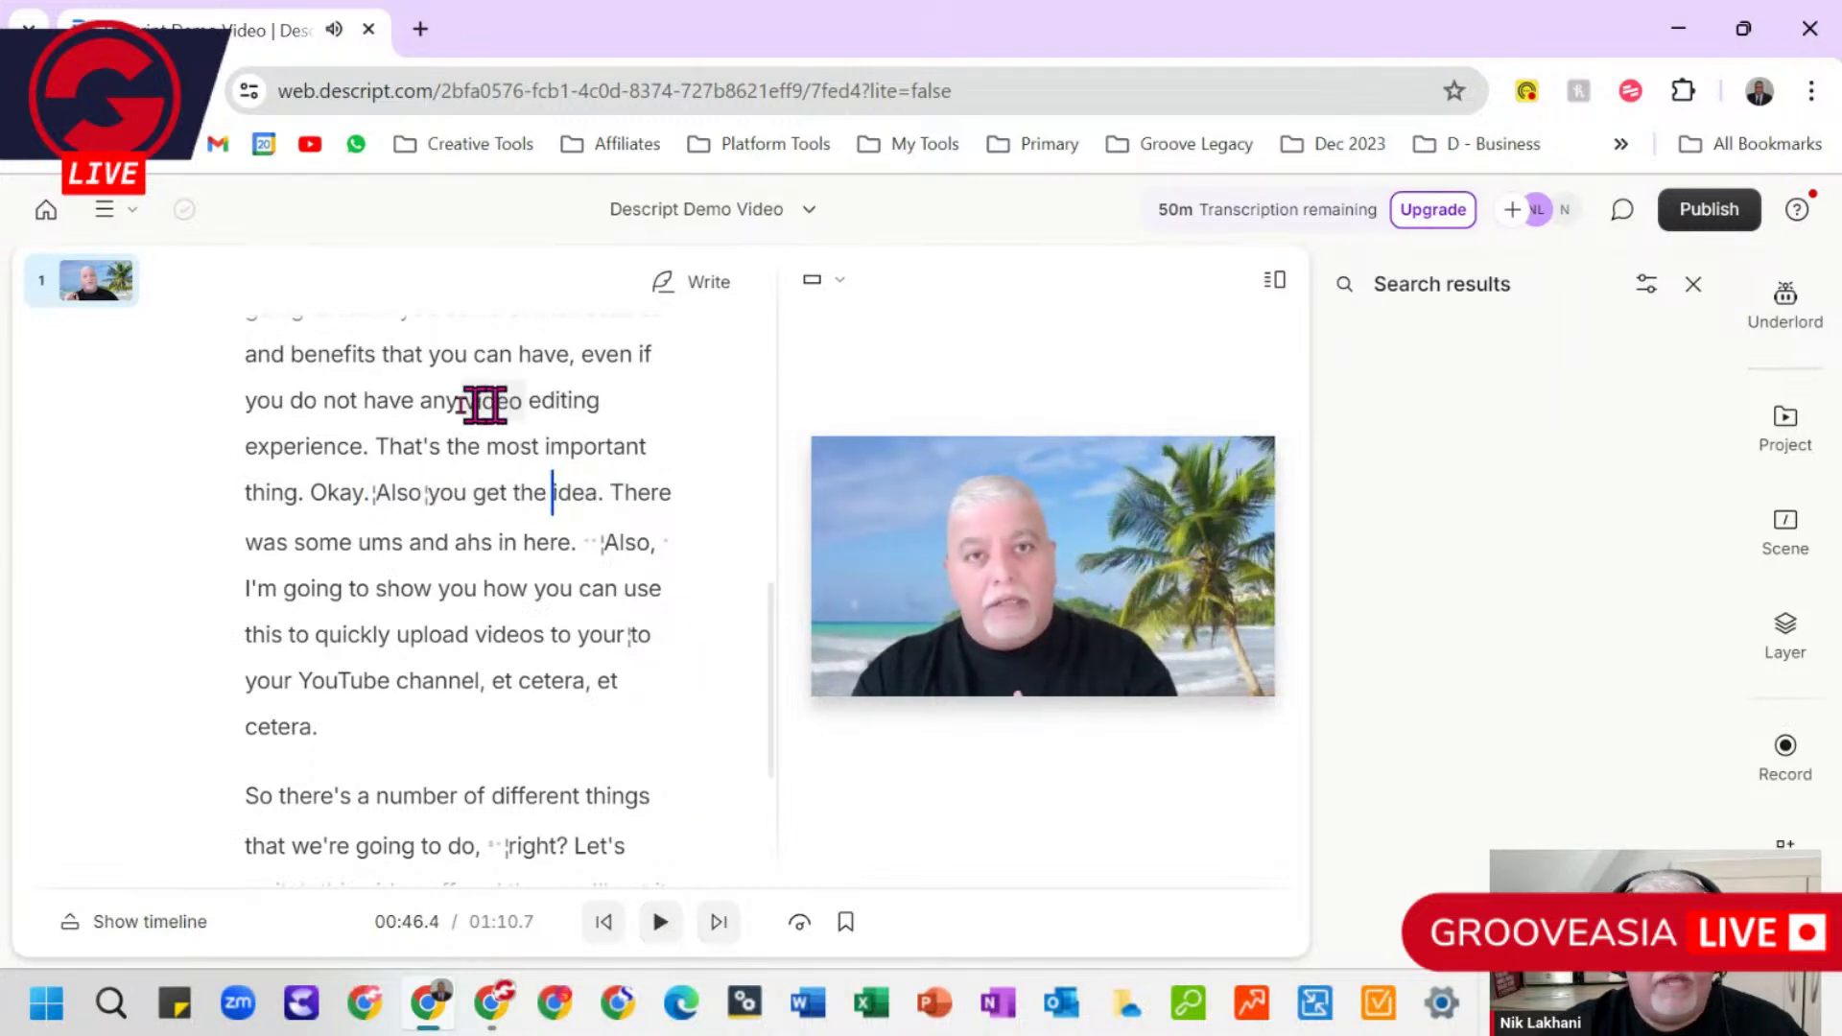
{"action": "left_click_drag", "start_coordinate": [375, 492], "coordinate": [593, 544]}
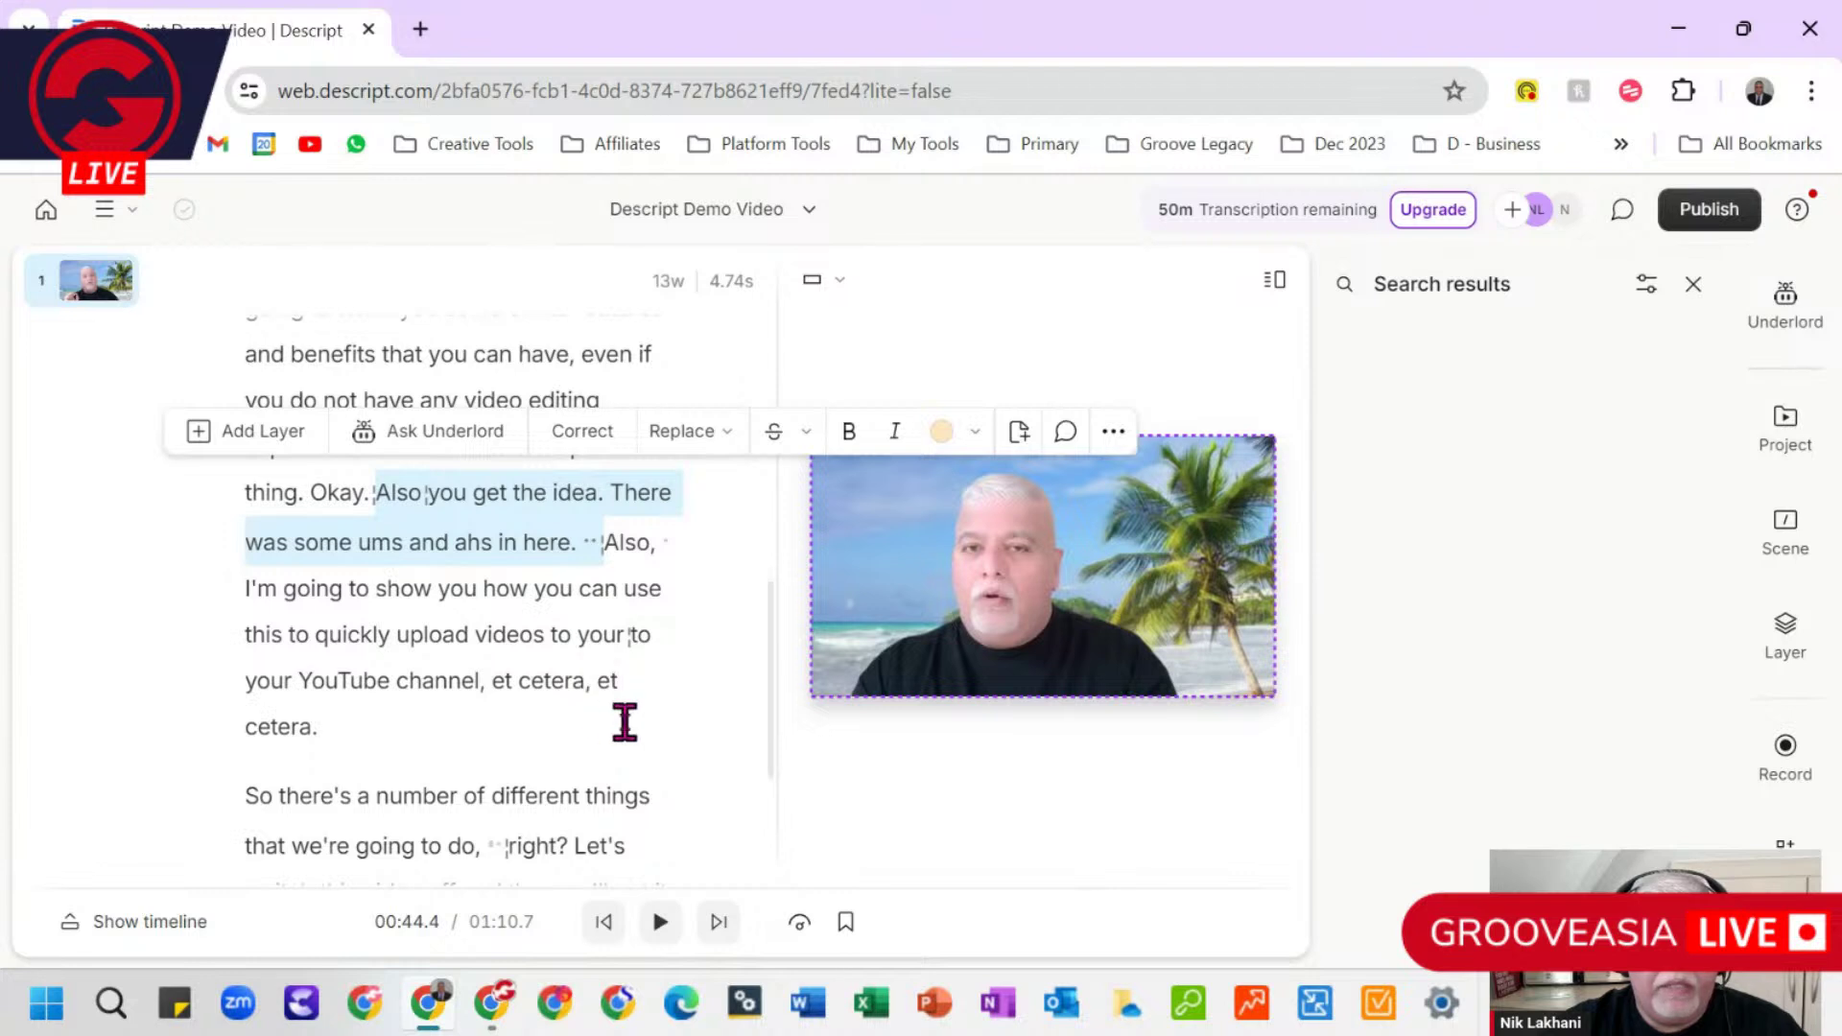
{"action": "key", "text": "BackSpace"}
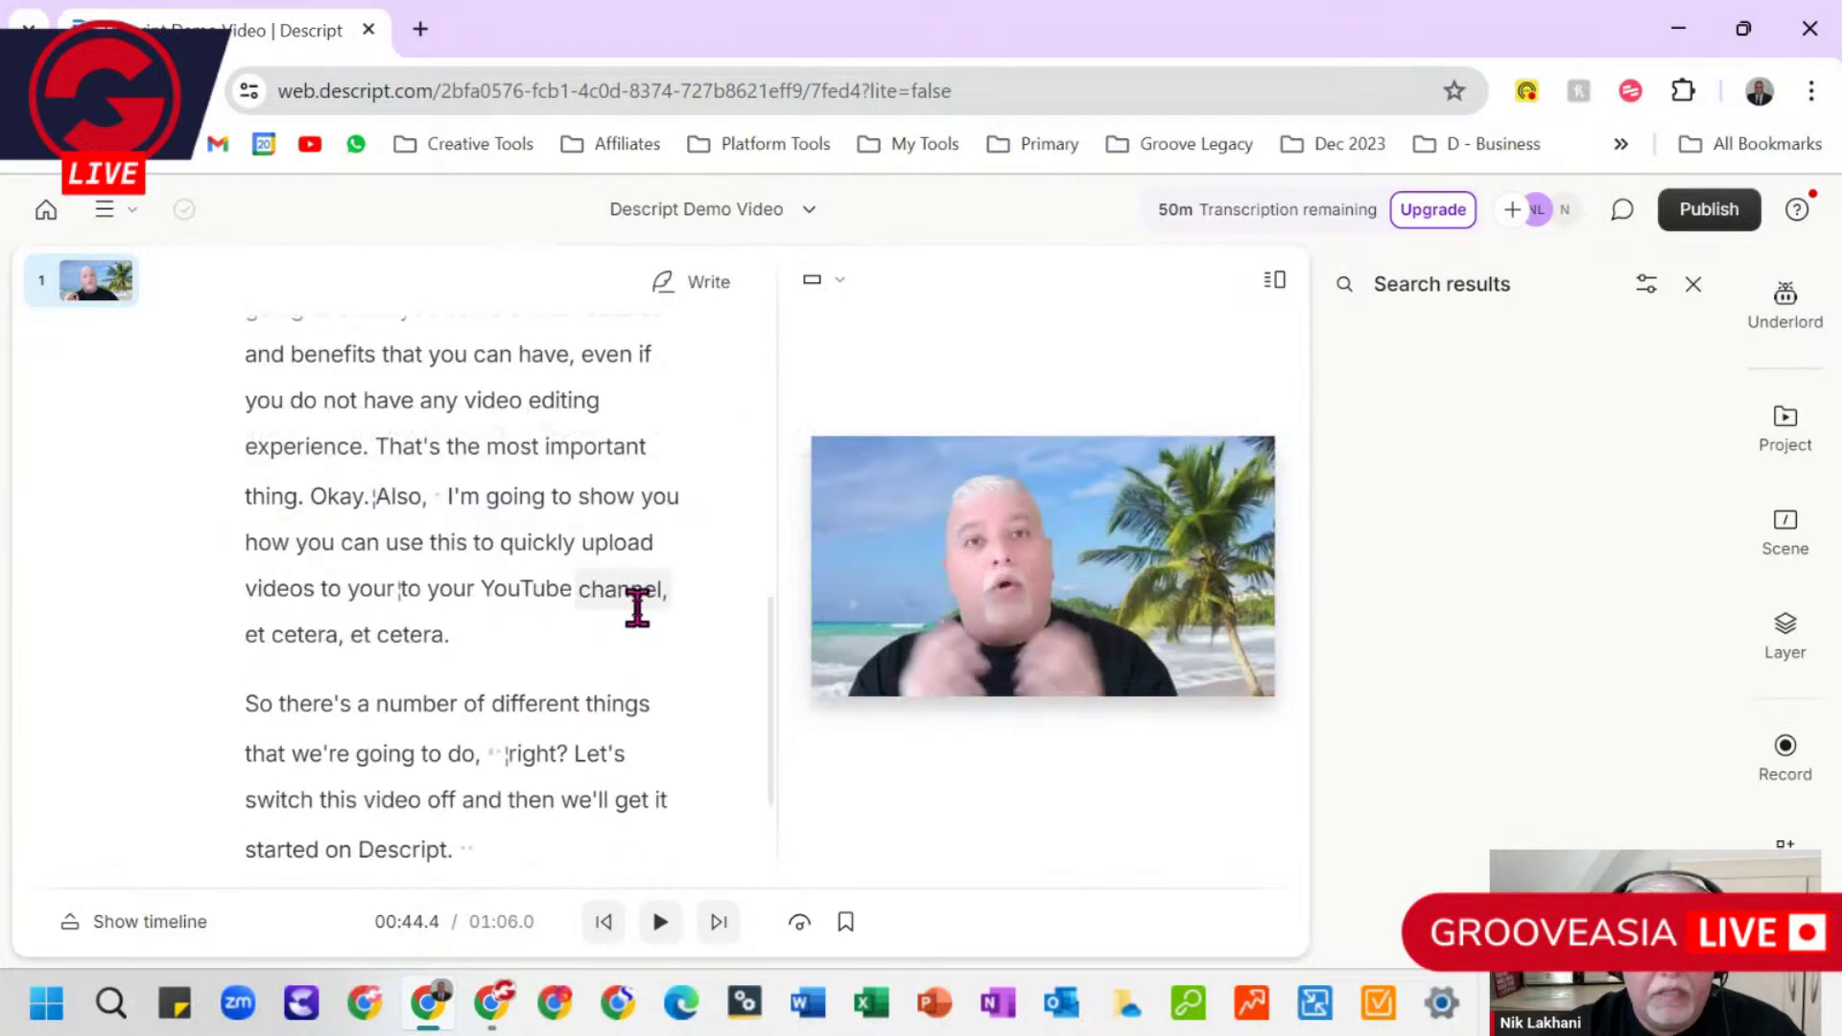
Step: Play the video across the cut between "Okay." and "Also, I'm going to show you" to check the transition
{"action": "left_click", "coordinate": [389, 497]}
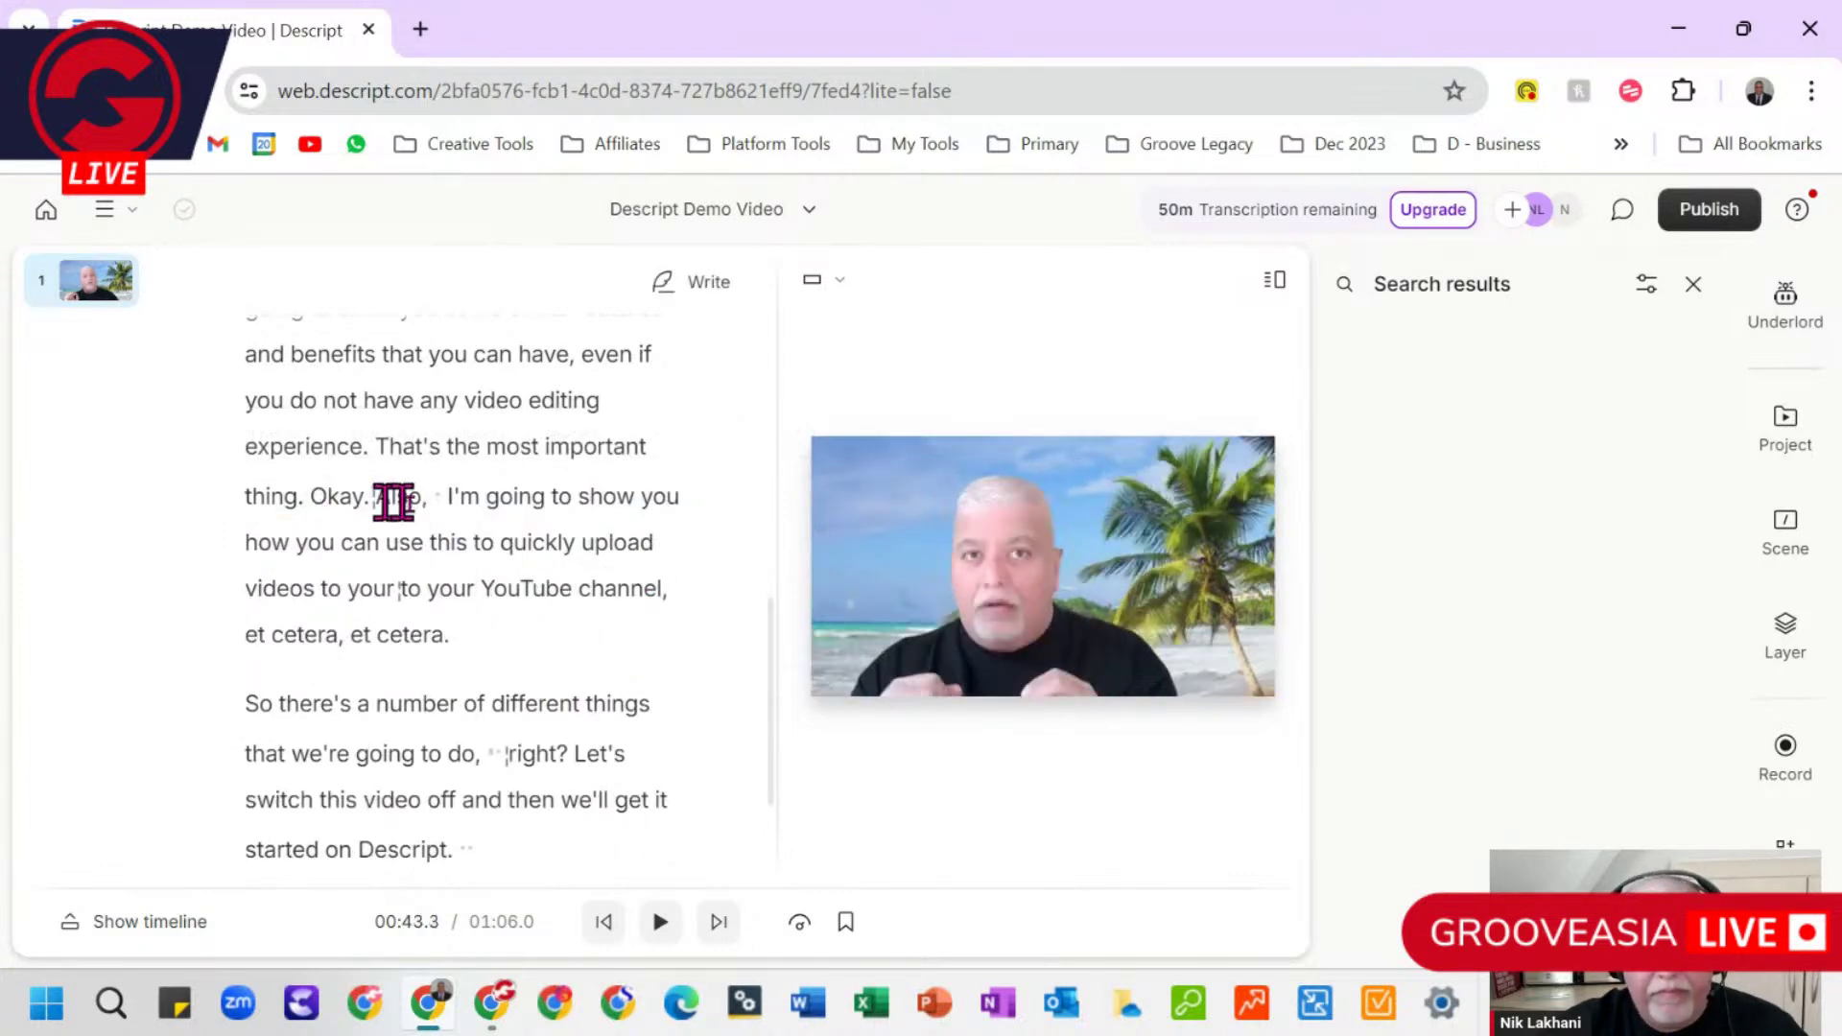
{"action": "left_click", "coordinate": [661, 924]}
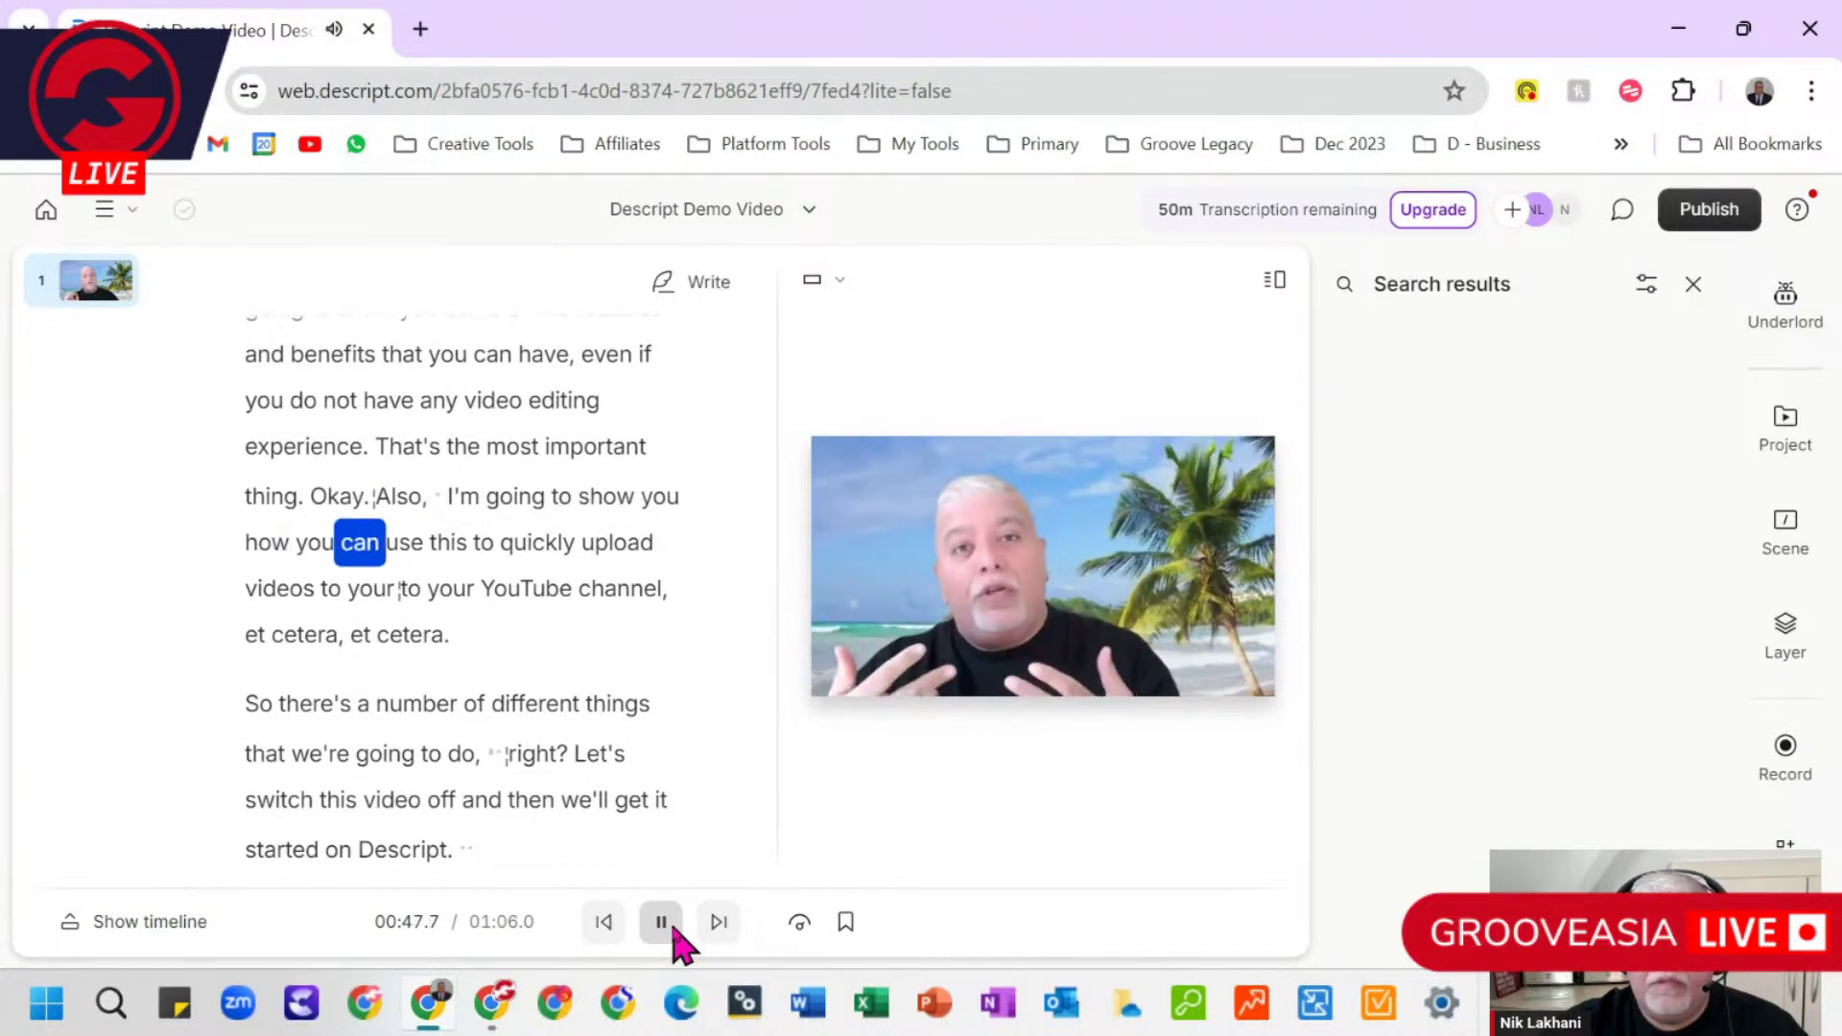
{"action": "left_click", "coordinate": [661, 923]}
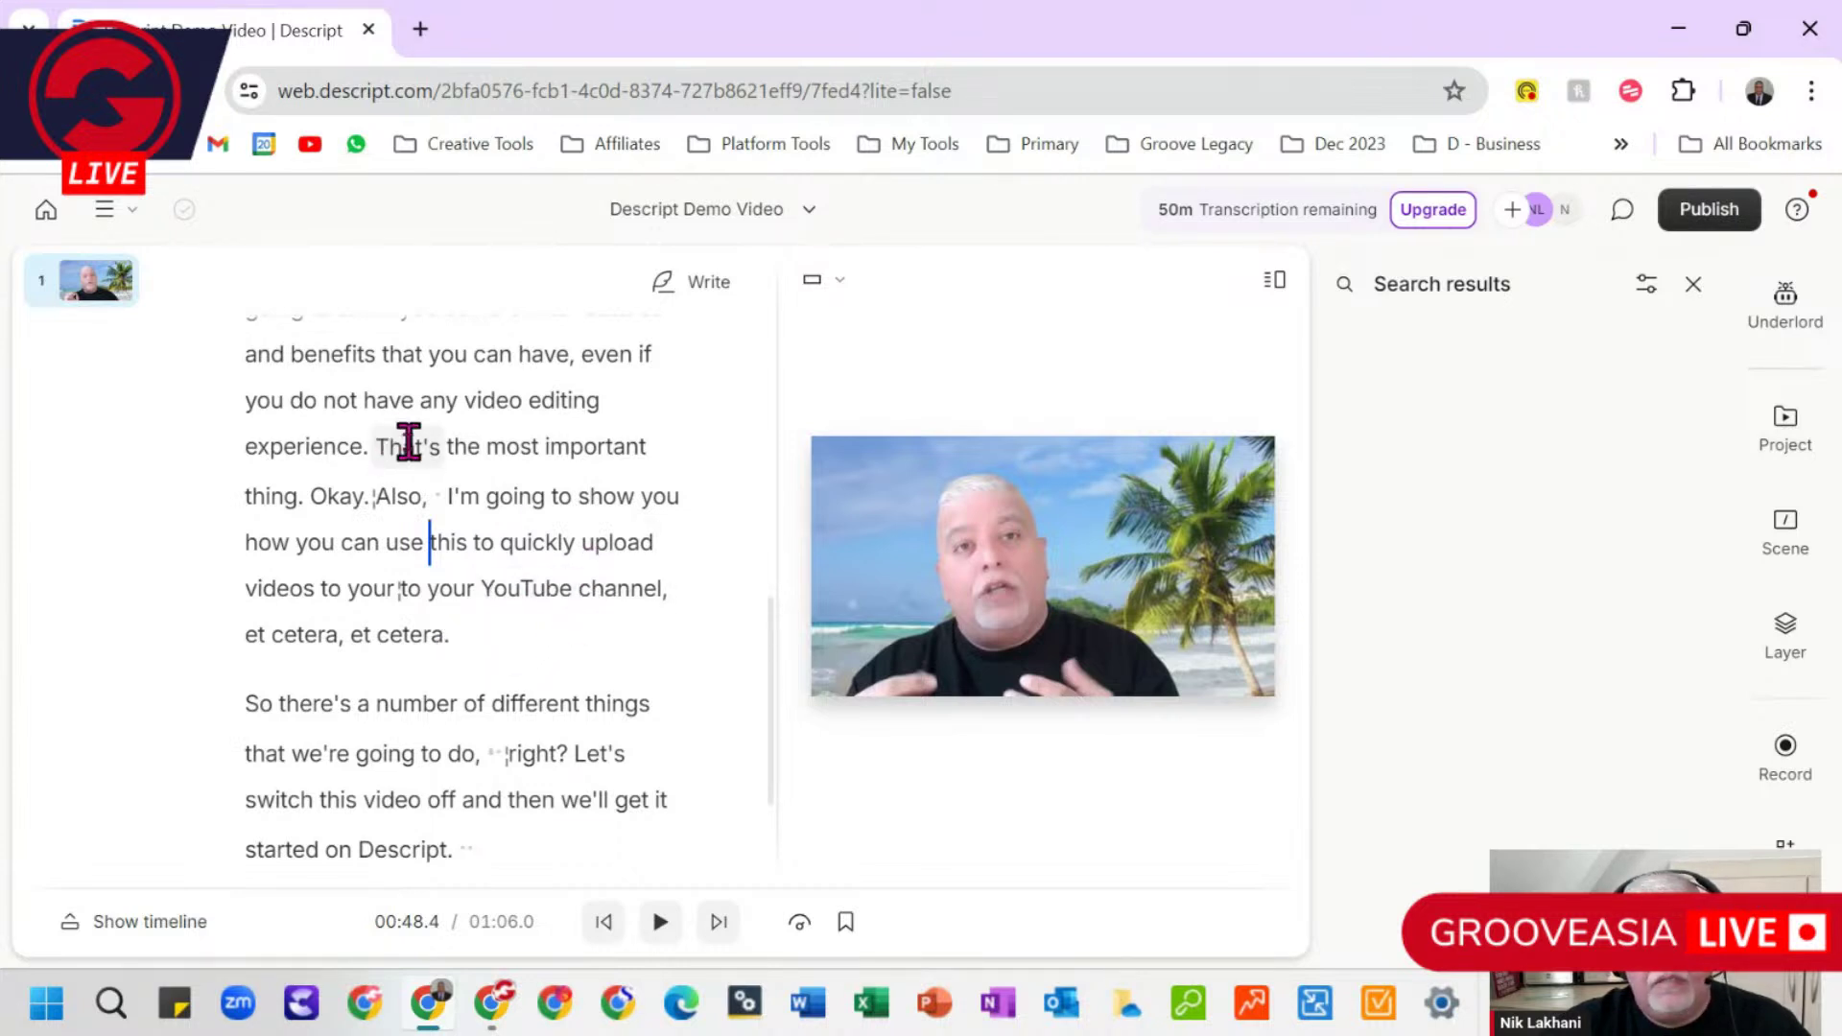
Step: Select the word "Descript" in "topic is about Descript" and look at its replacement options
{"action": "left_click", "coordinate": [376, 446]}
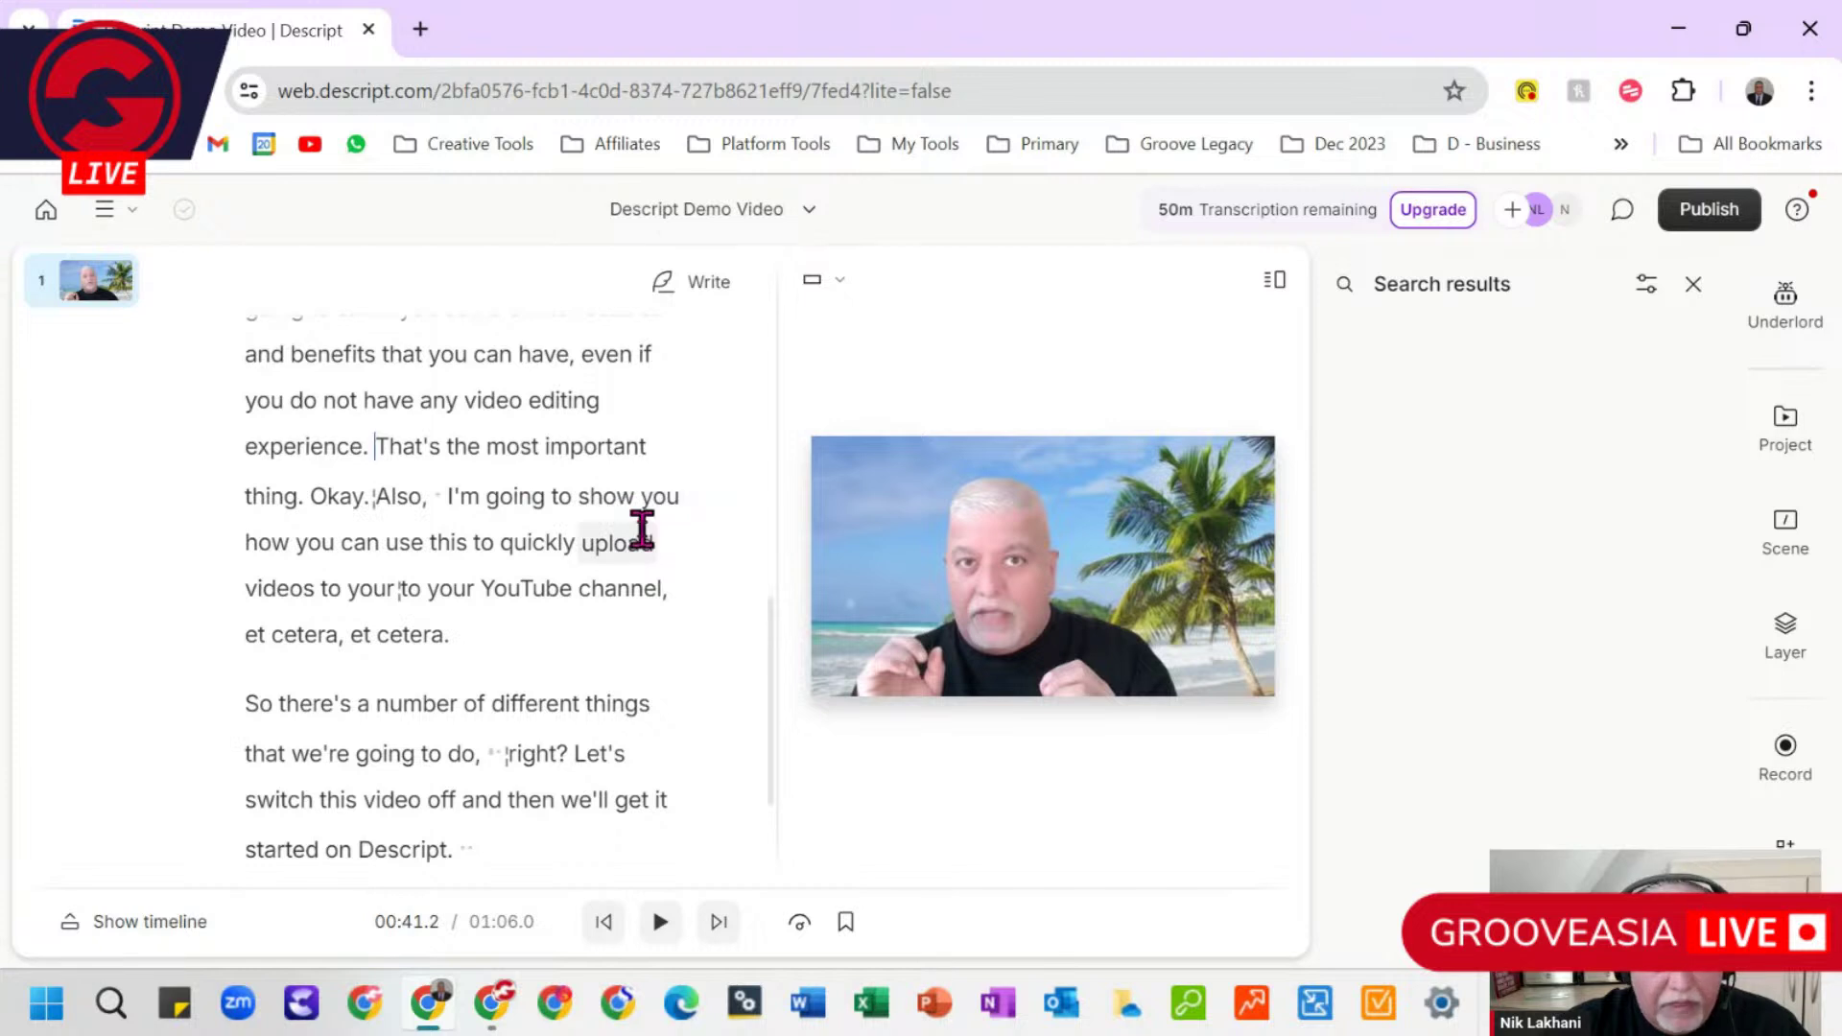
{"action": "scroll", "coordinate": [642, 528], "scroll_direction": "down", "scroll_amount": 2}
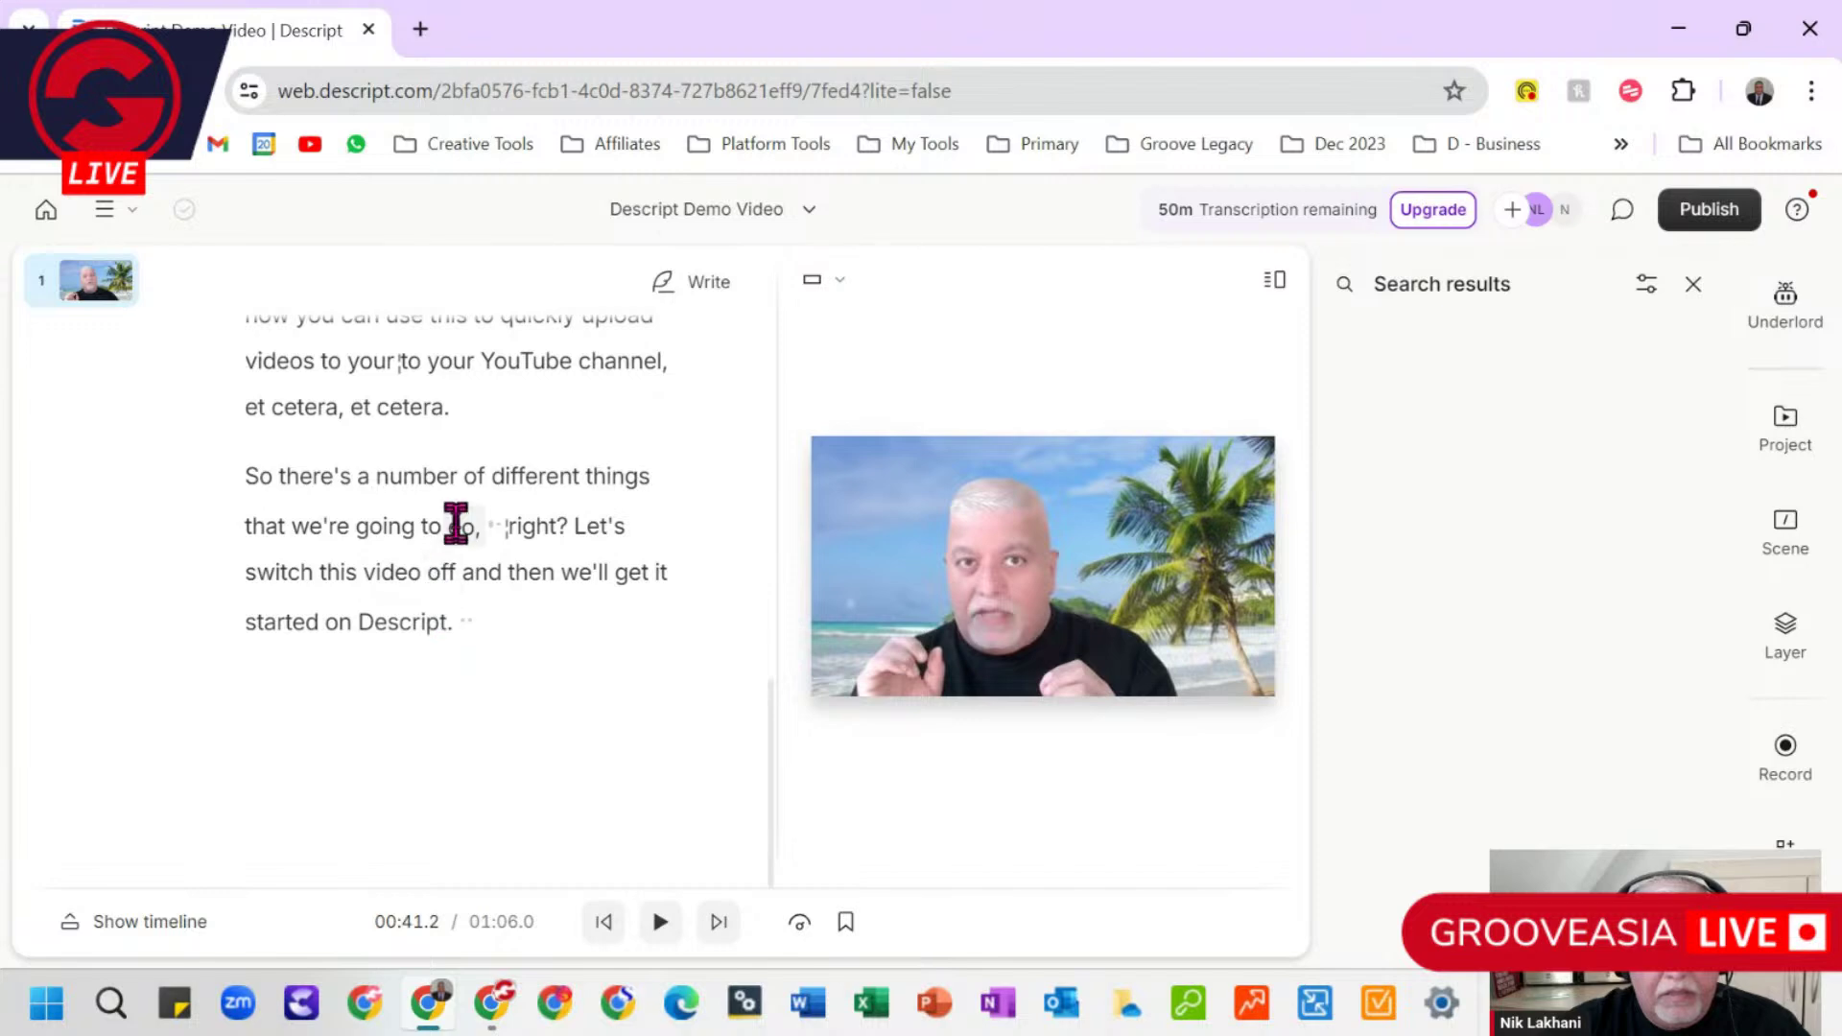
{"action": "left_click", "coordinate": [333, 499]}
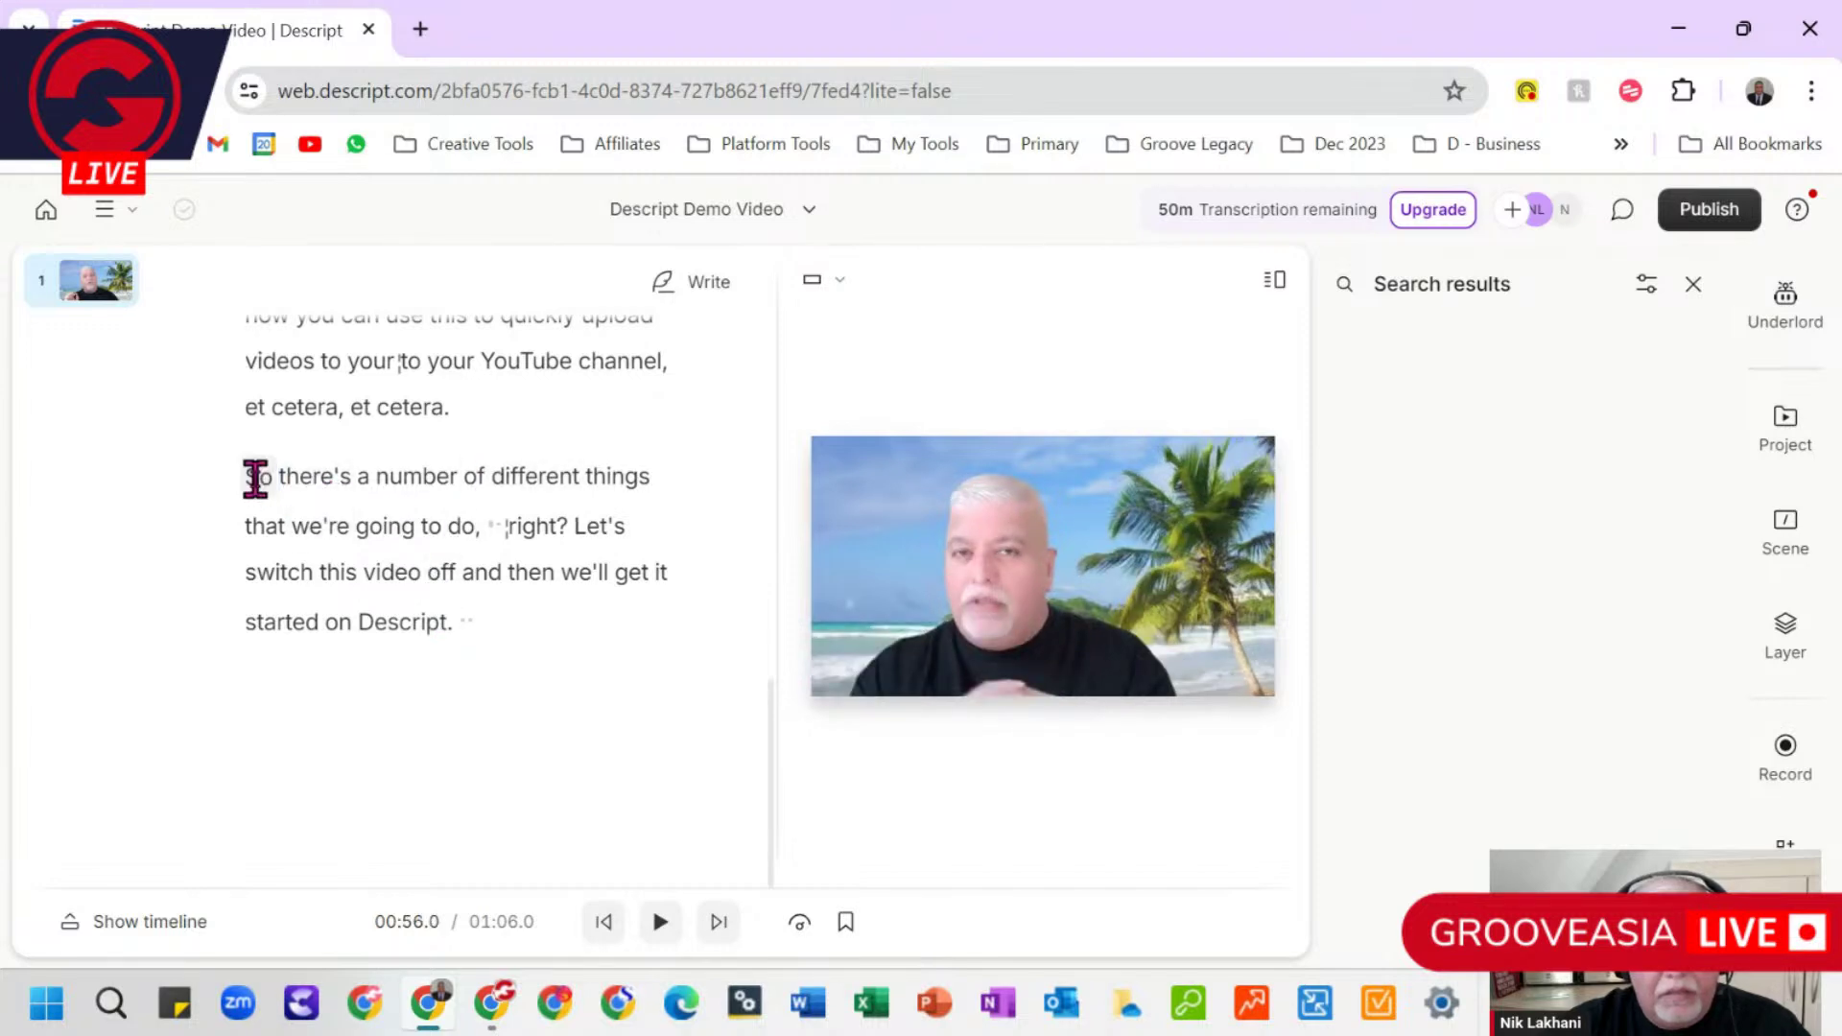
{"action": "scroll", "coordinate": [527, 481], "scroll_direction": "up", "scroll_amount": 6}
{"action": "scroll", "coordinate": [537, 495], "scroll_direction": "down", "scroll_amount": 3}
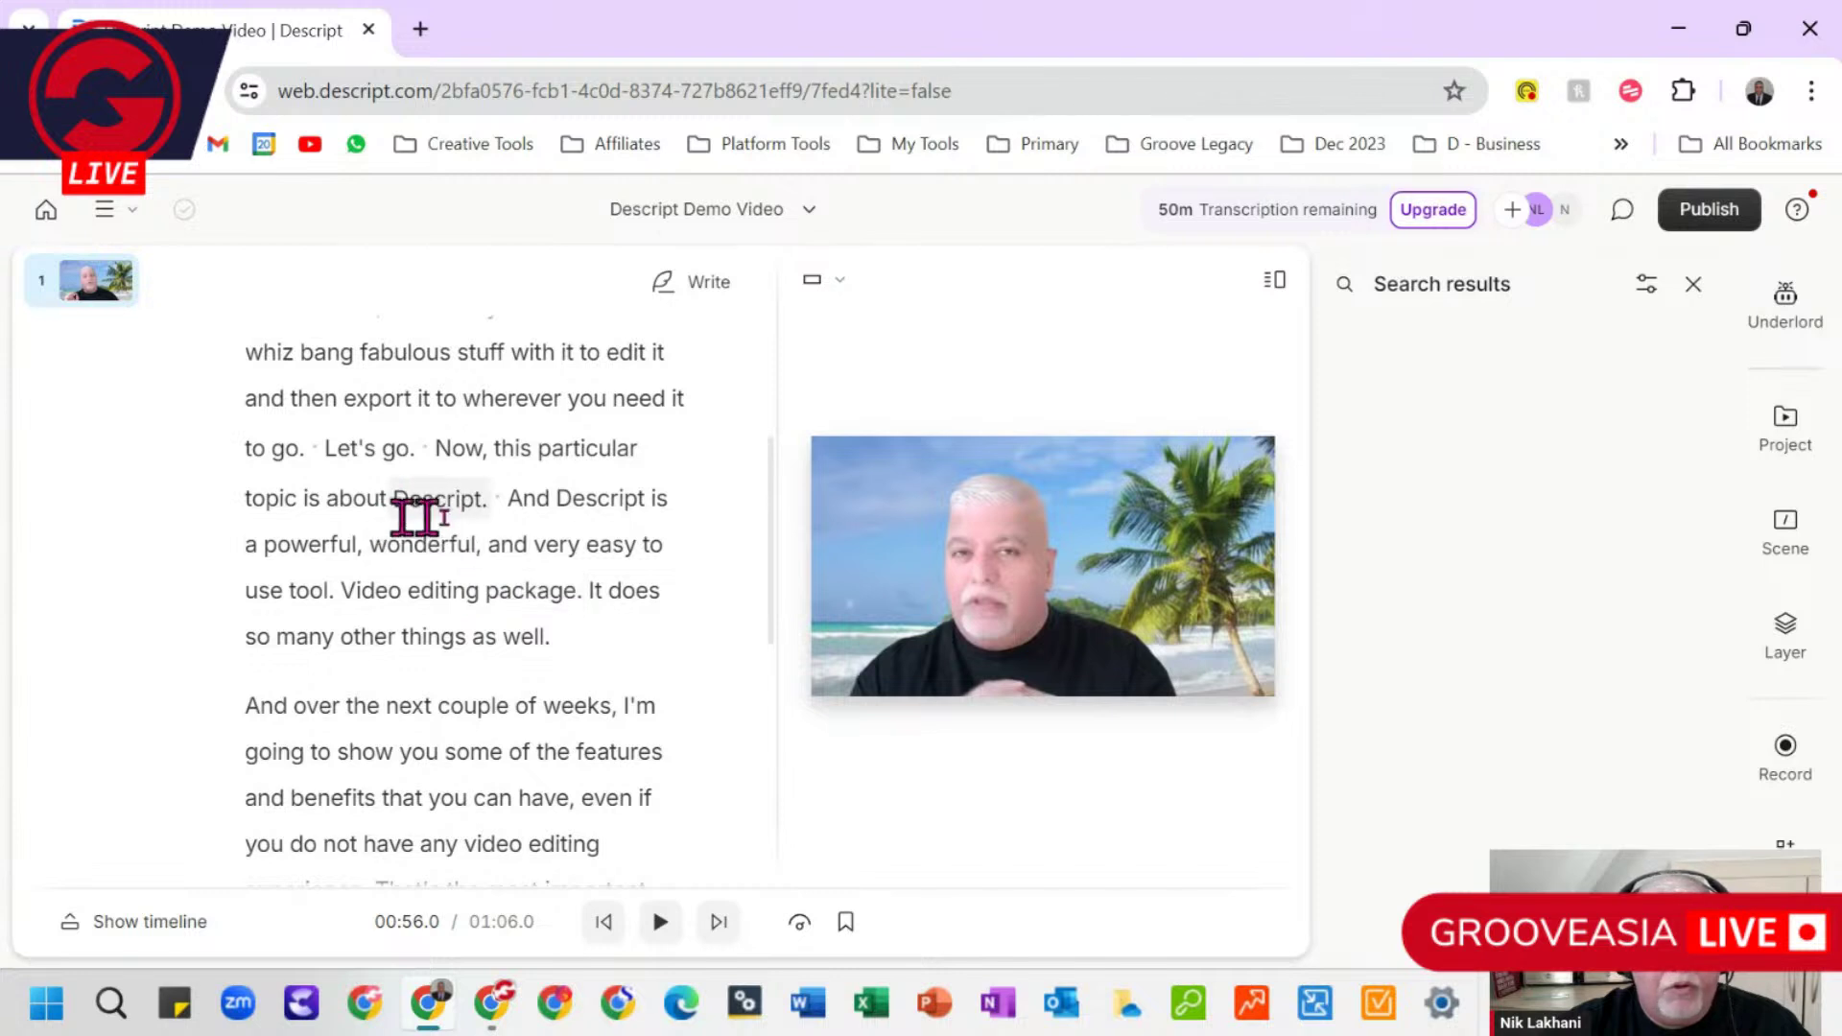
{"action": "double_click", "coordinate": [437, 509]}
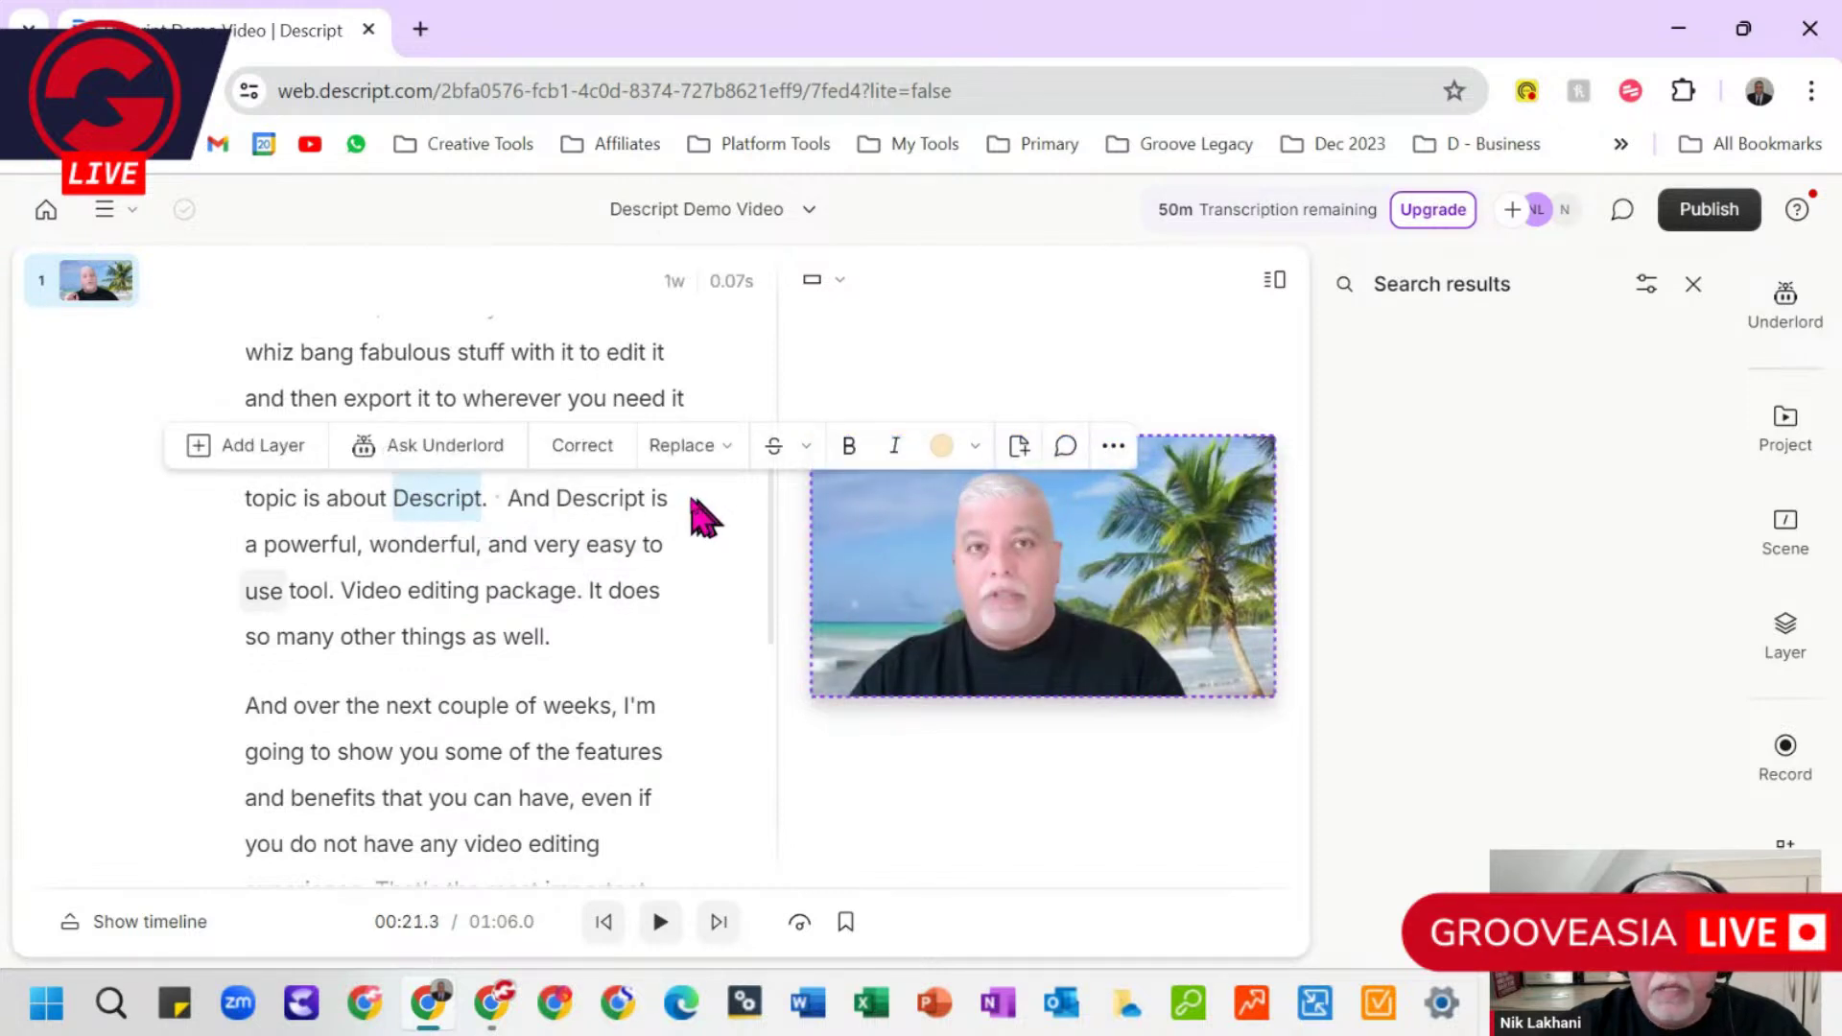
{"action": "left_click", "coordinate": [727, 447]}
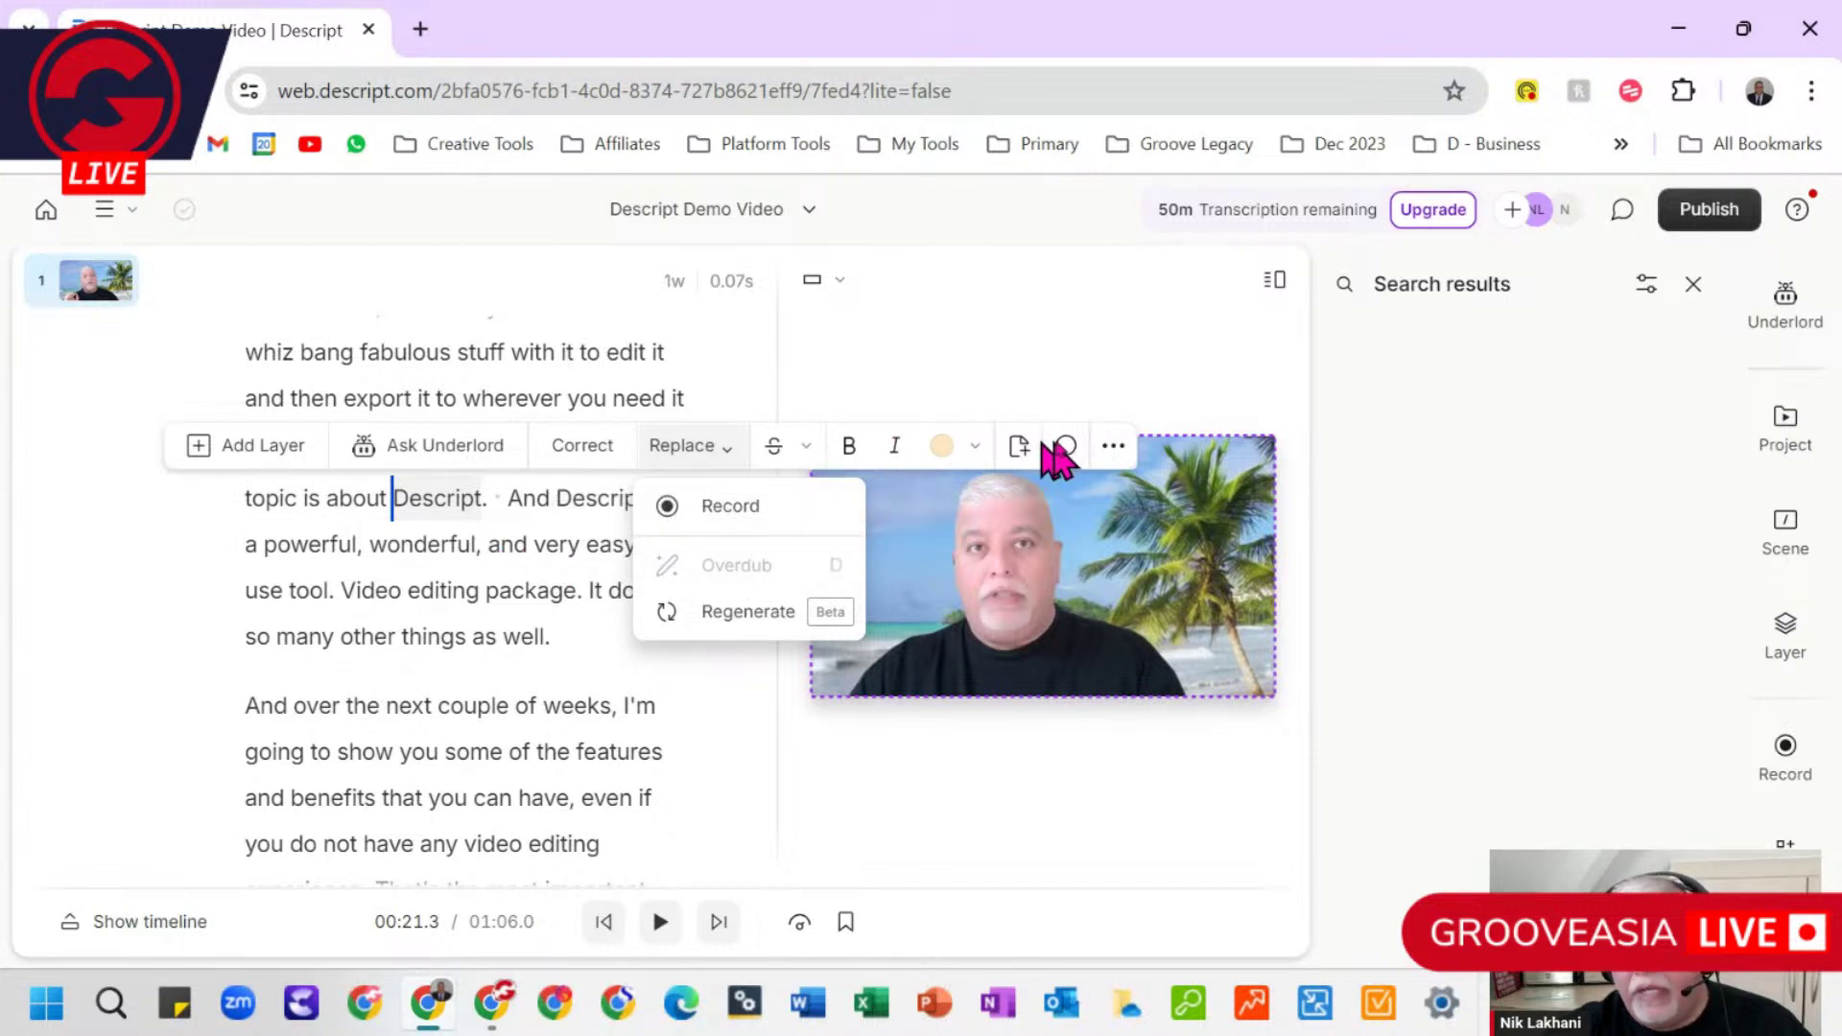
{"action": "left_click", "coordinate": [383, 547]}
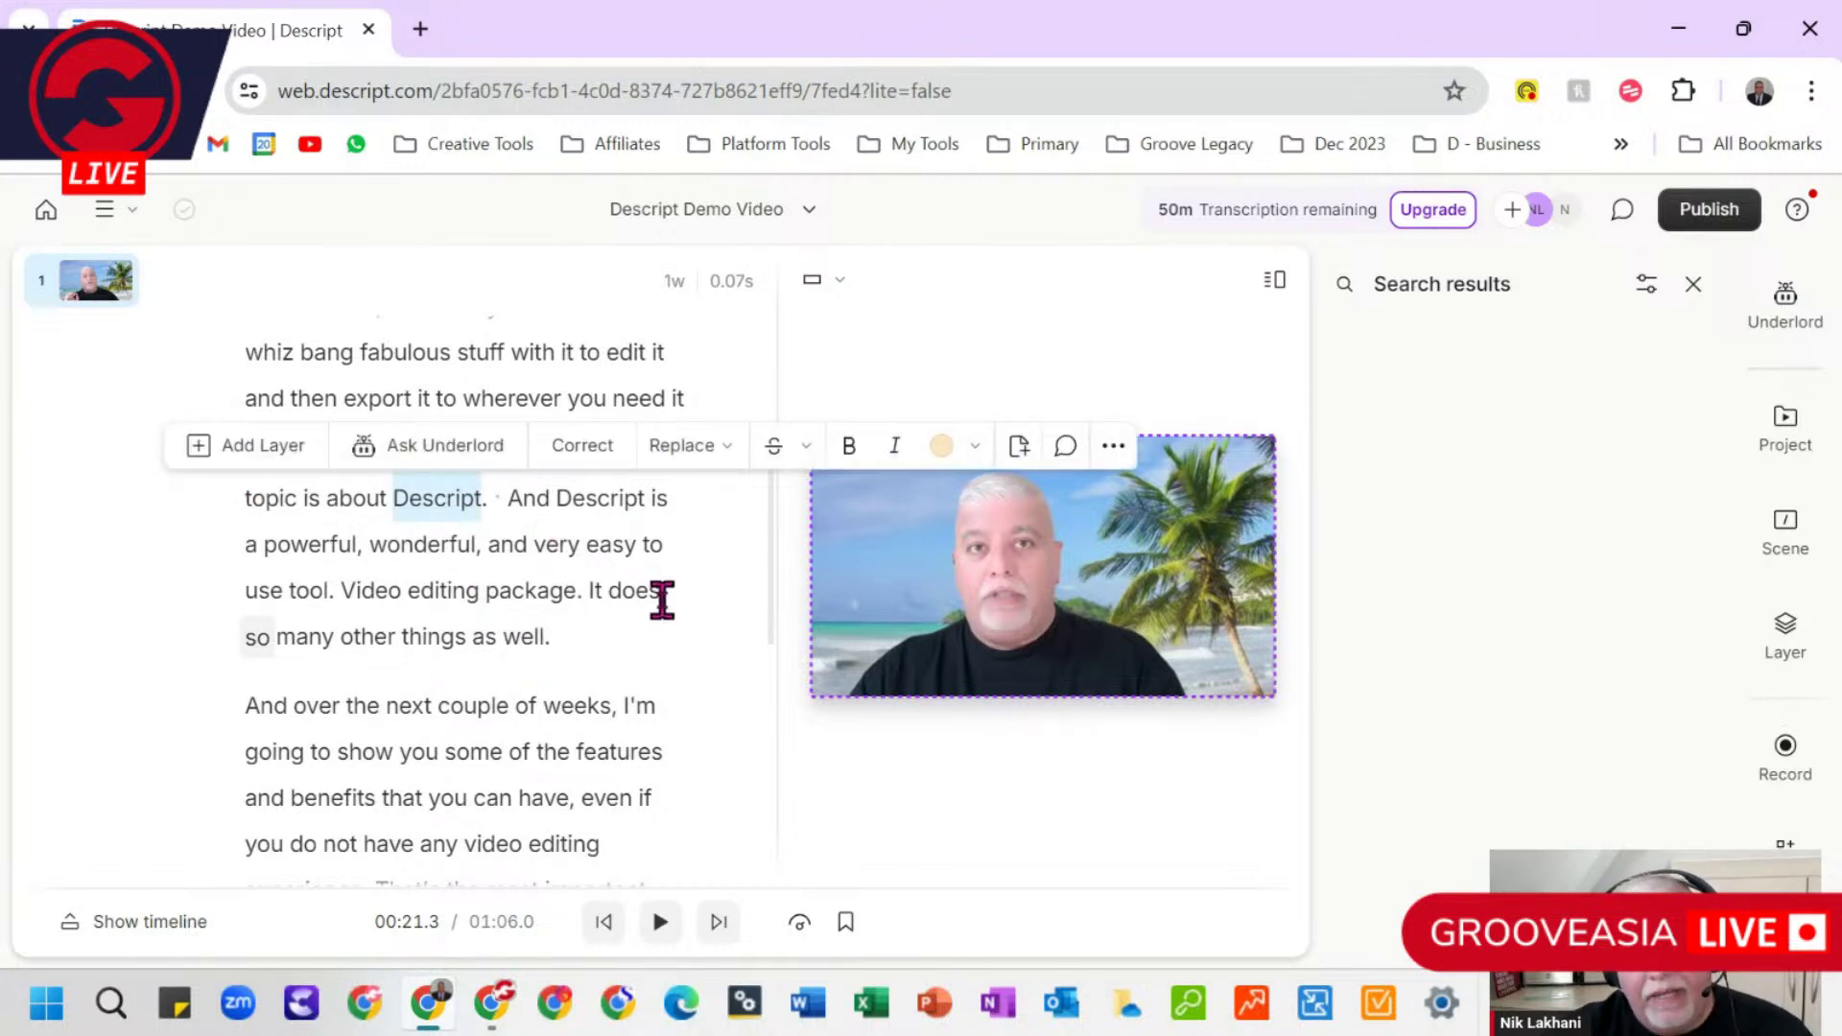
Step: Preview the last paragraph and delete the script's ending after "that we're going to do", from "right? Let's switch this video off" through "started on Descript"
{"action": "scroll", "coordinate": [662, 600], "scroll_direction": "down", "scroll_amount": 10}
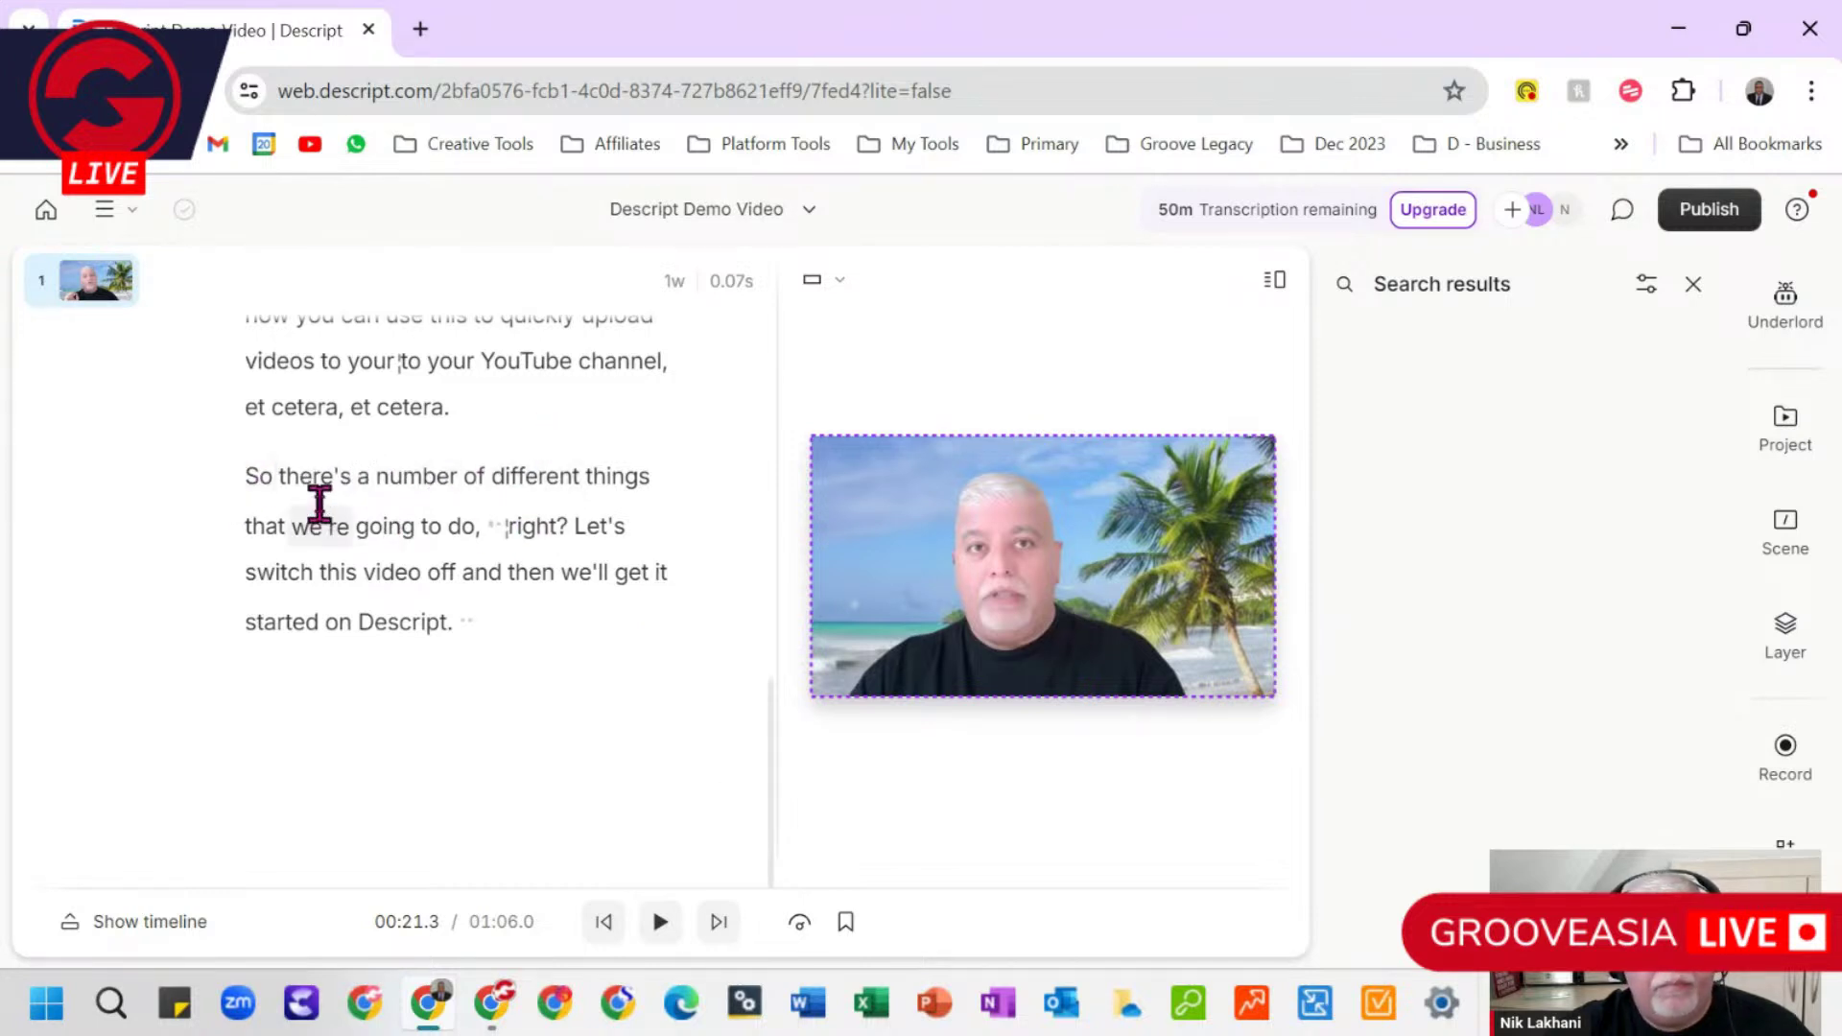
{"action": "scroll", "coordinate": [316, 503], "scroll_direction": "up", "scroll_amount": 4}
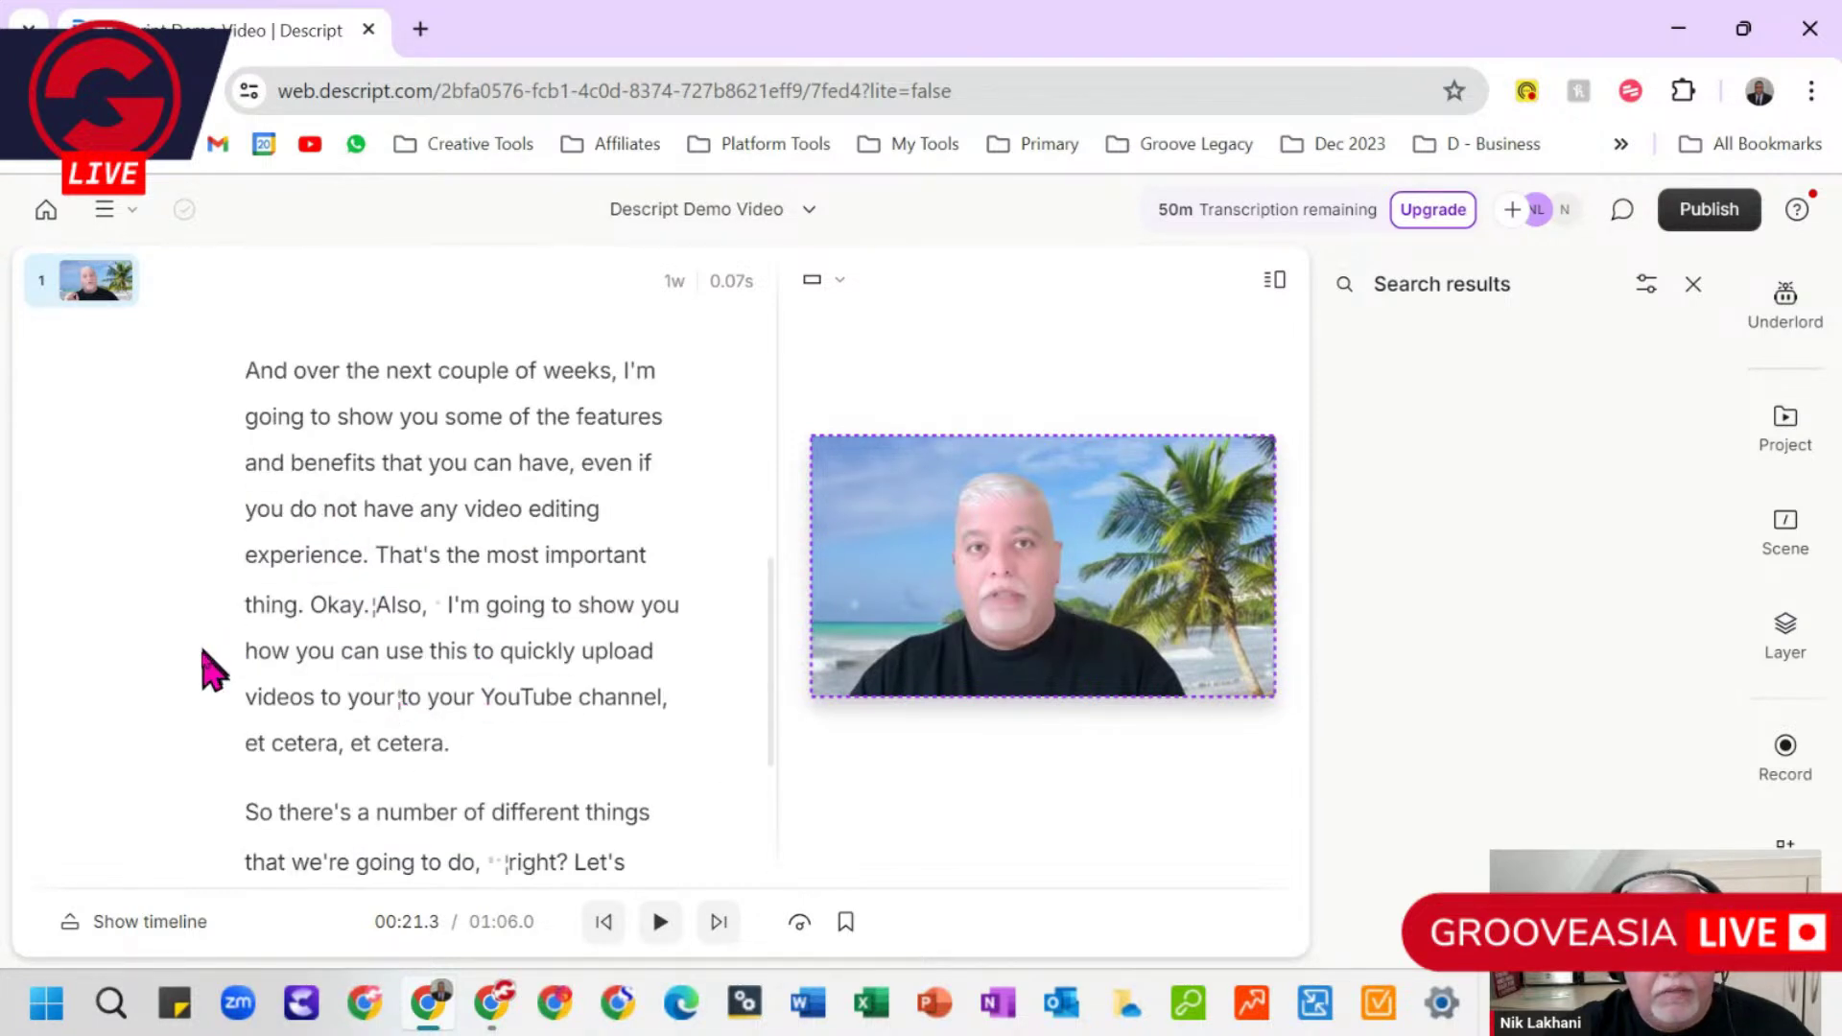
{"action": "left_click", "coordinate": [314, 604]}
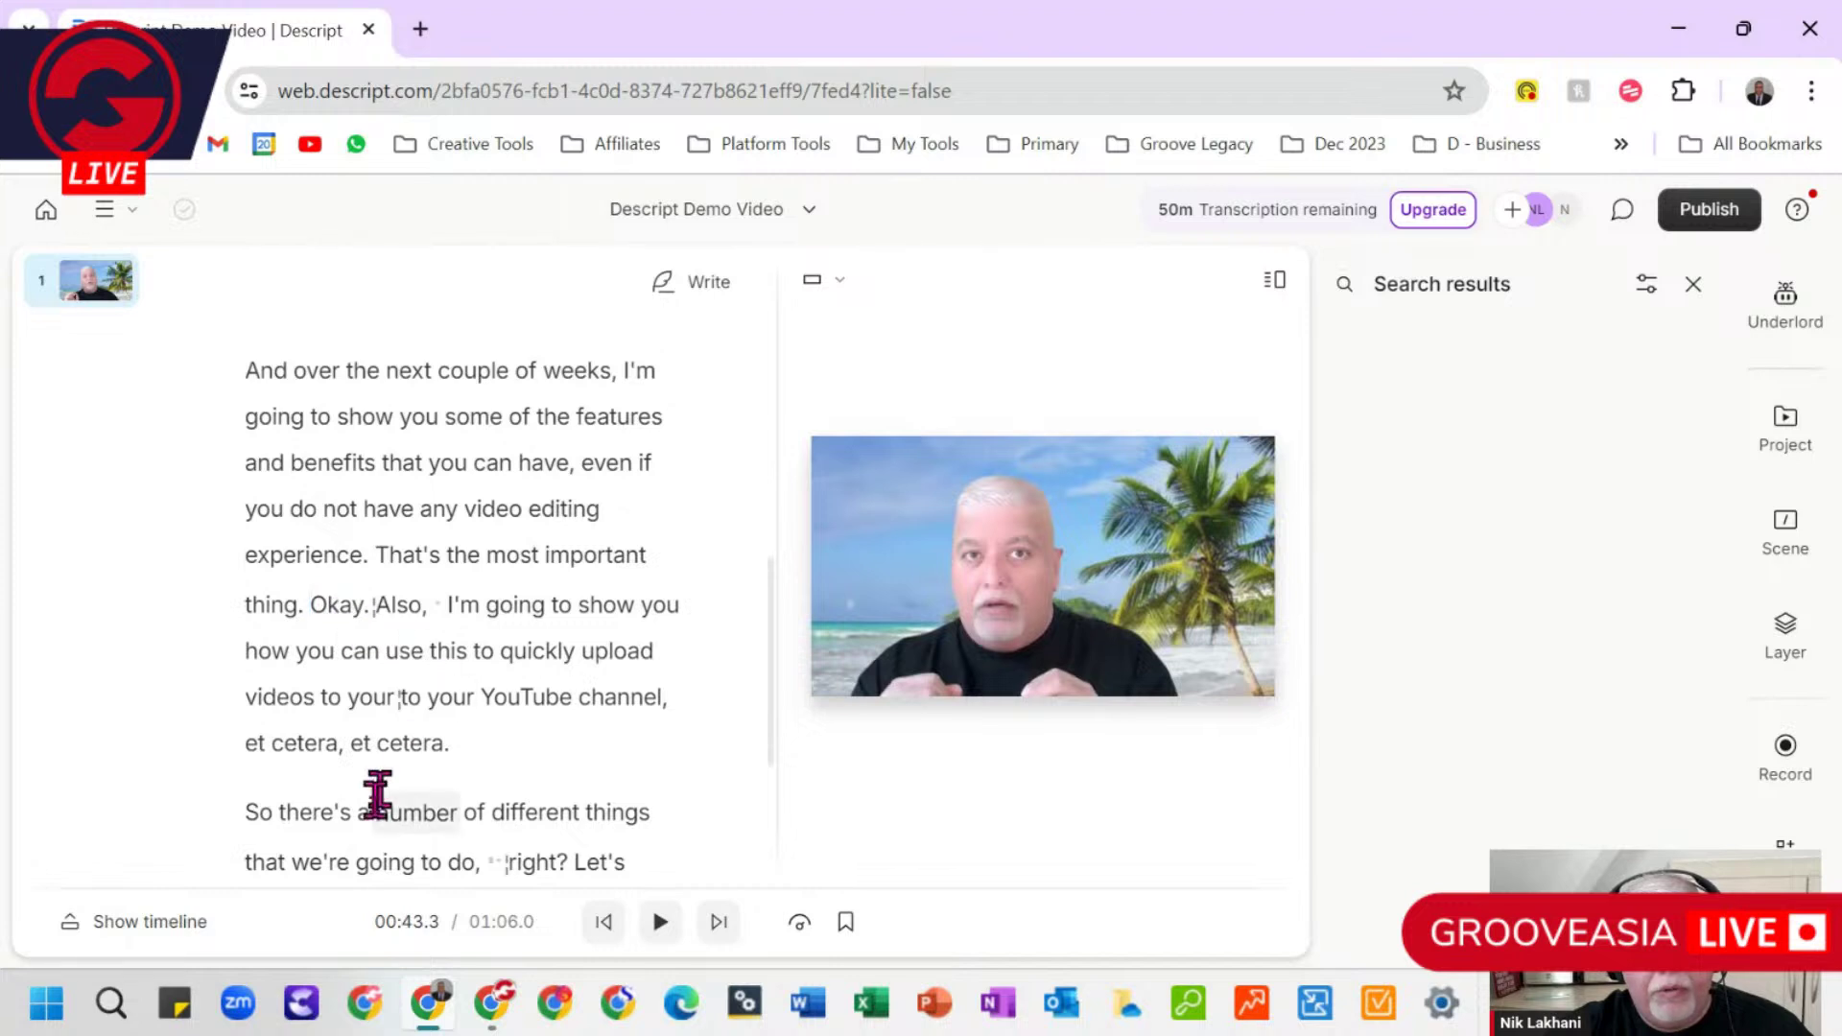
{"action": "scroll", "coordinate": [392, 812], "scroll_direction": "down", "scroll_amount": 4}
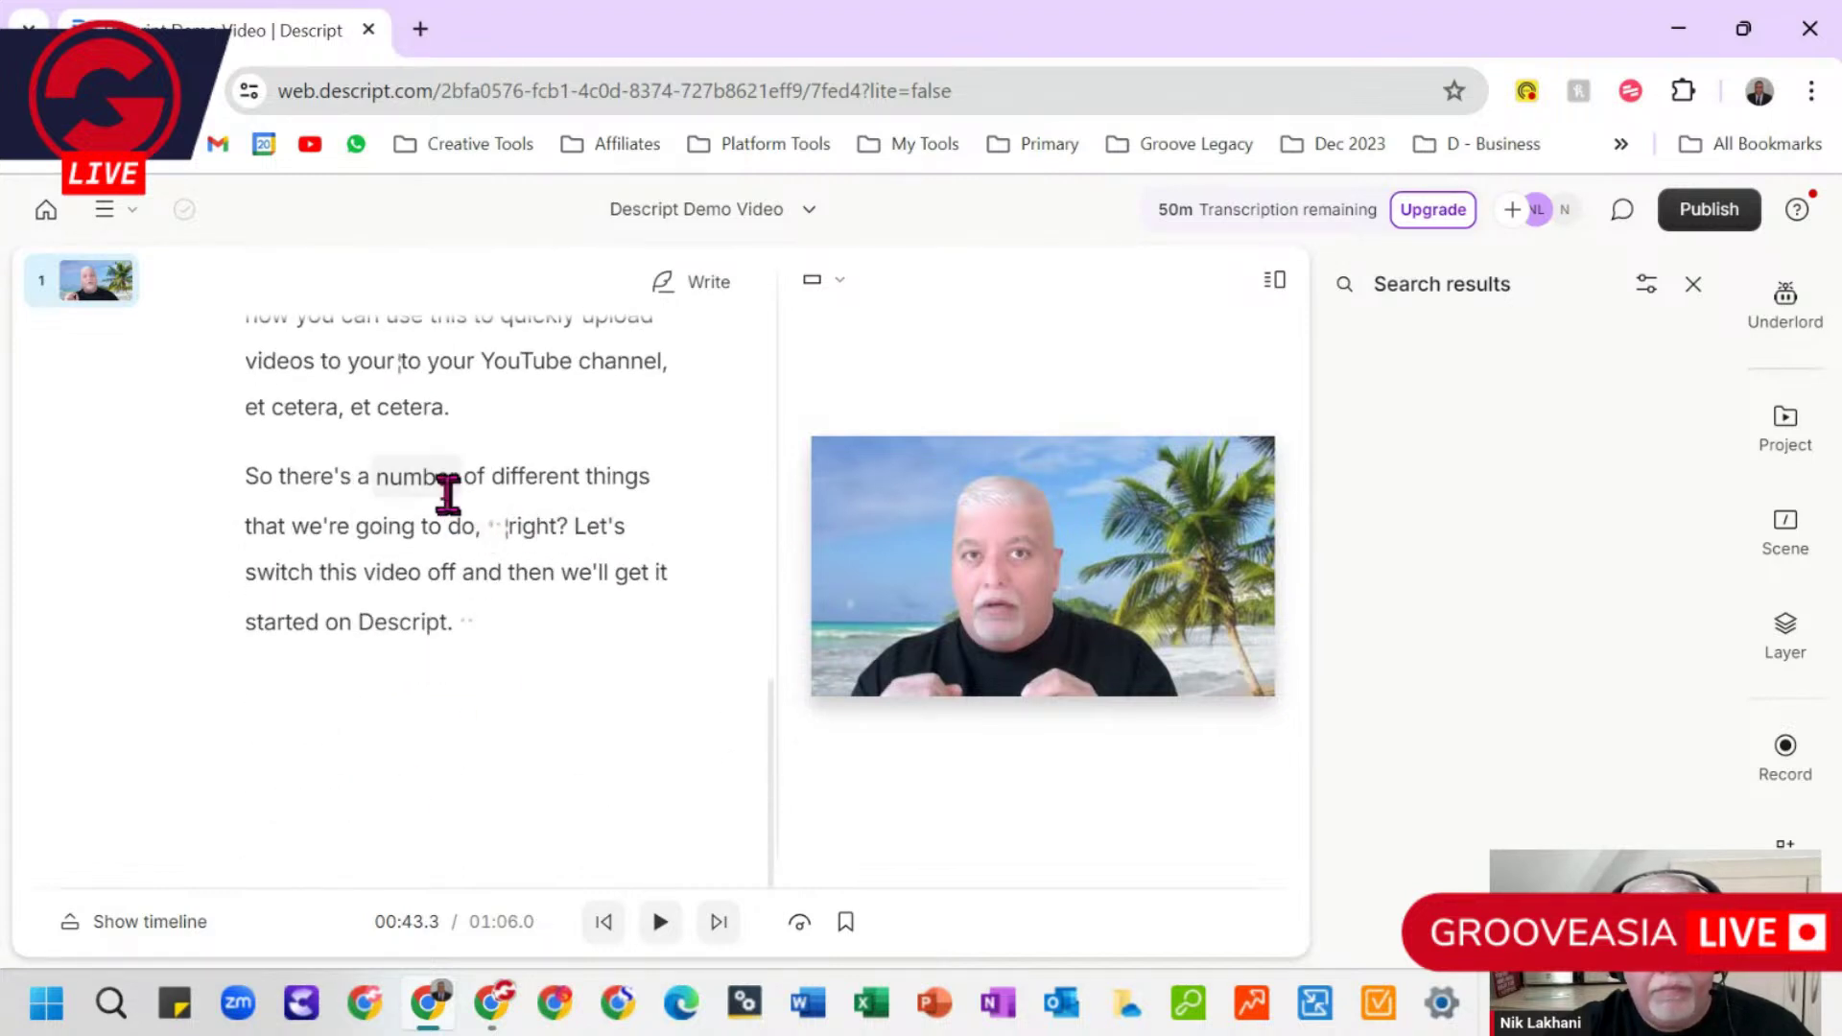
{"action": "left_click", "coordinate": [252, 476]}
{"action": "left_click", "coordinate": [669, 936]}
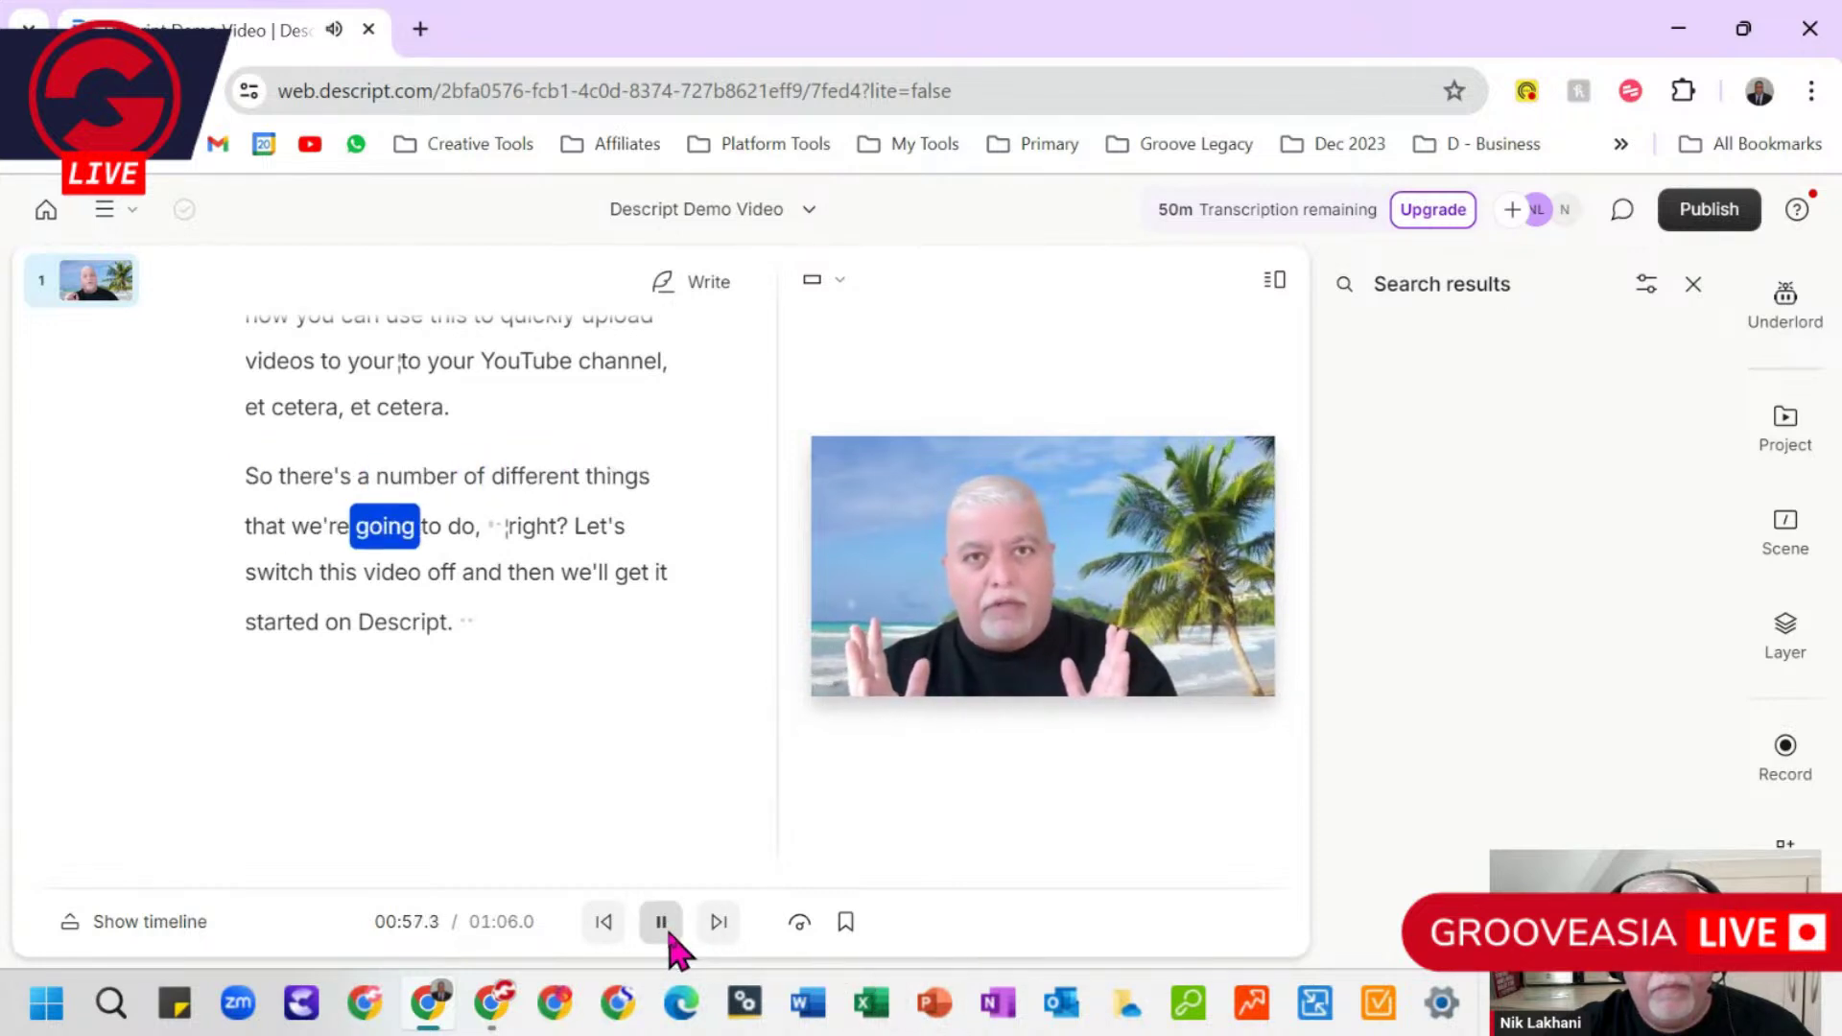
{"action": "left_click", "coordinate": [661, 923]}
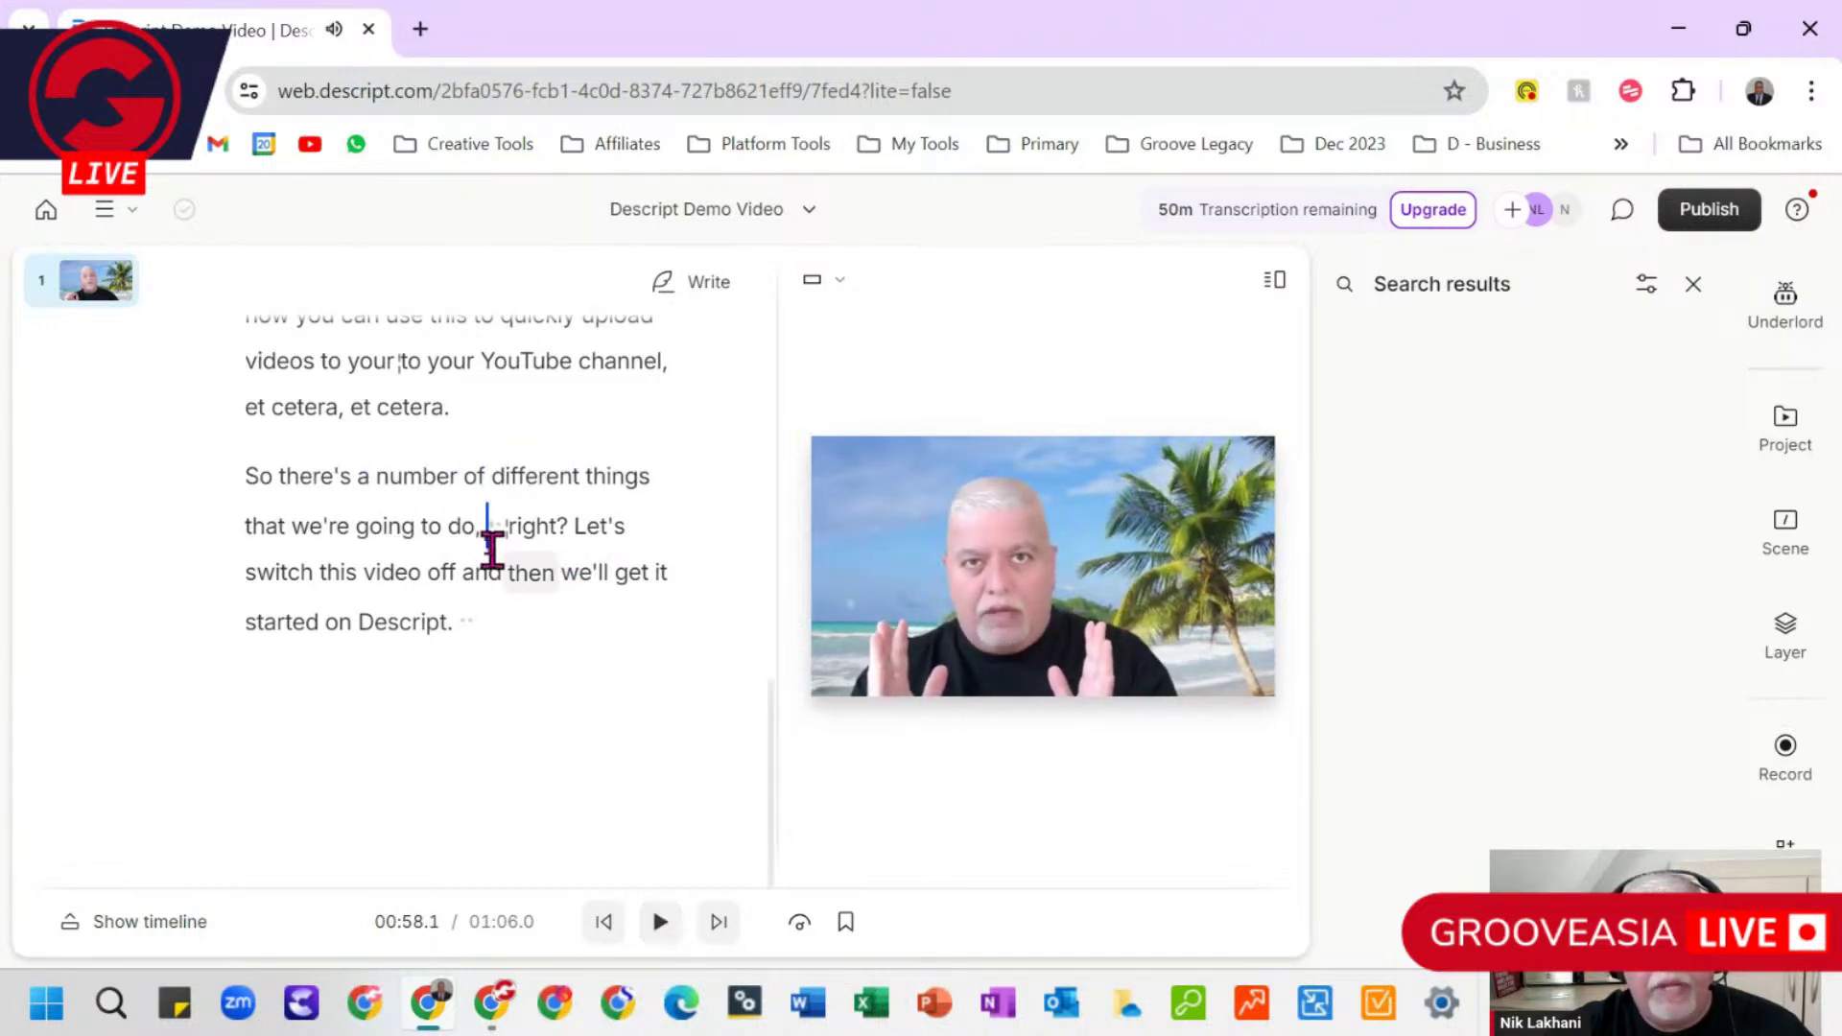
{"action": "left_click_drag", "start_coordinate": [486, 526], "coordinate": [547, 621]}
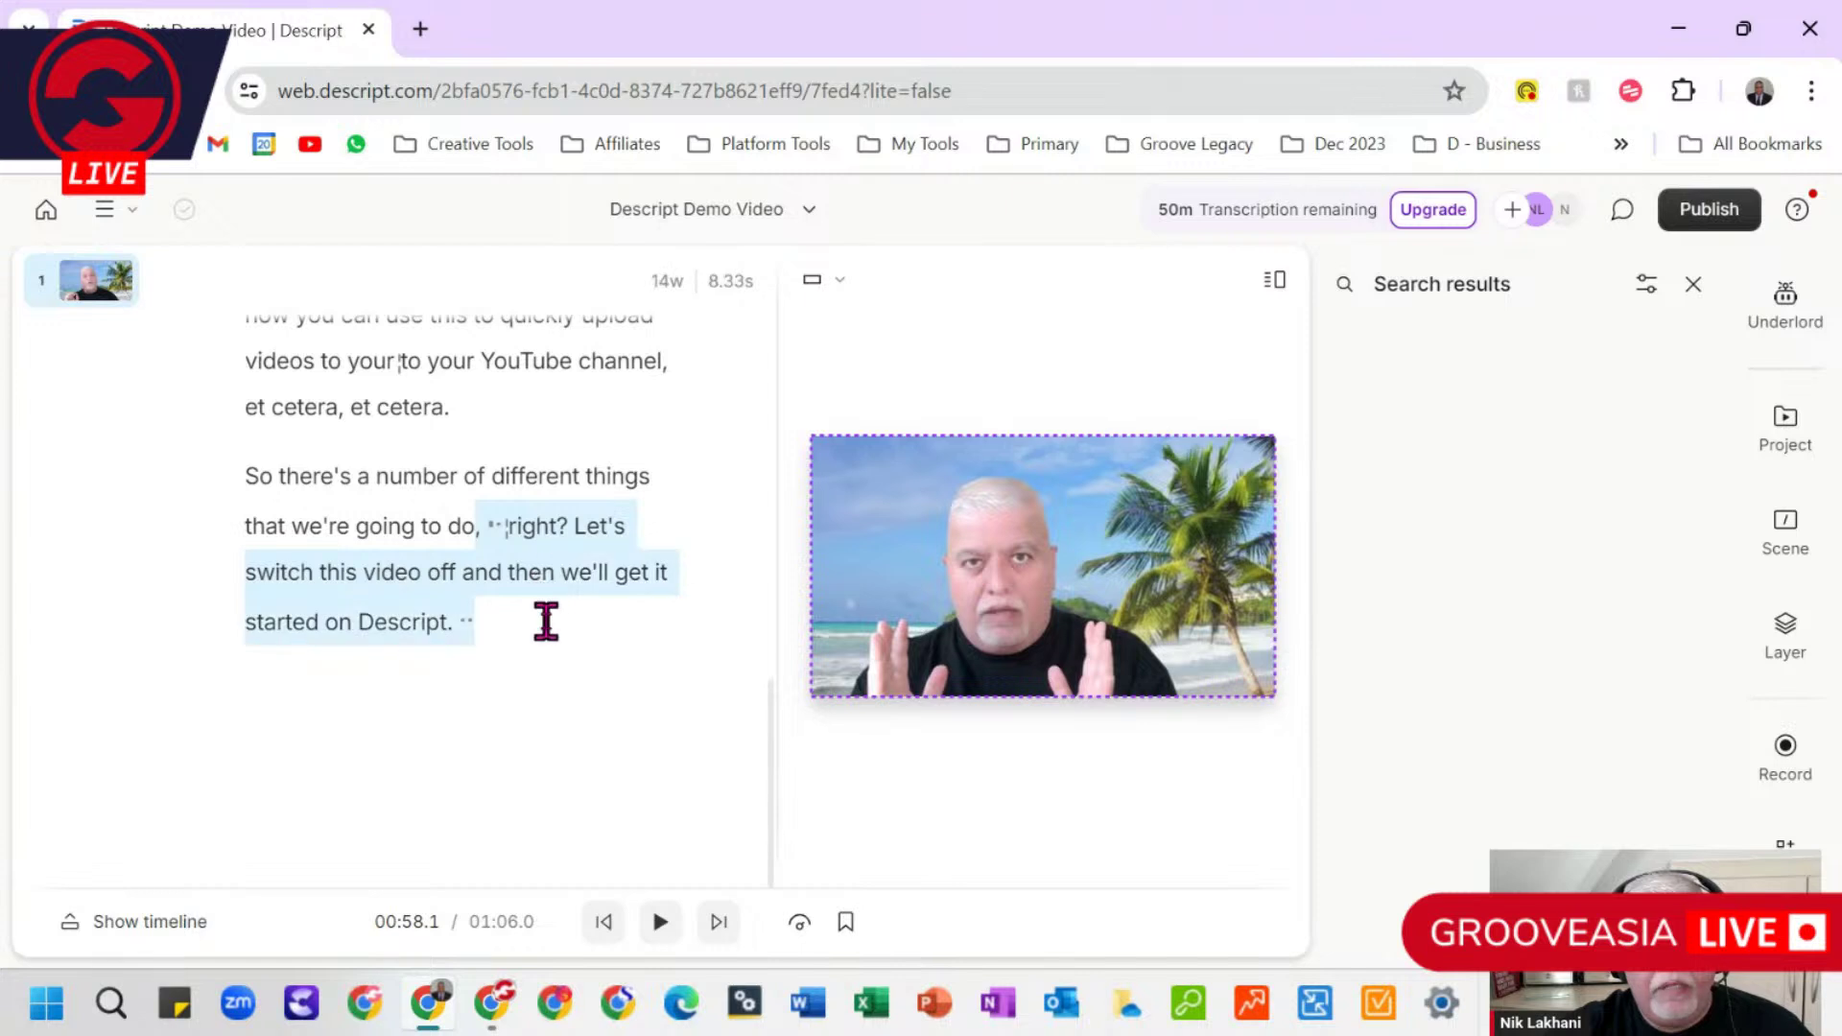
{"action": "key", "text": "BackSpace"}
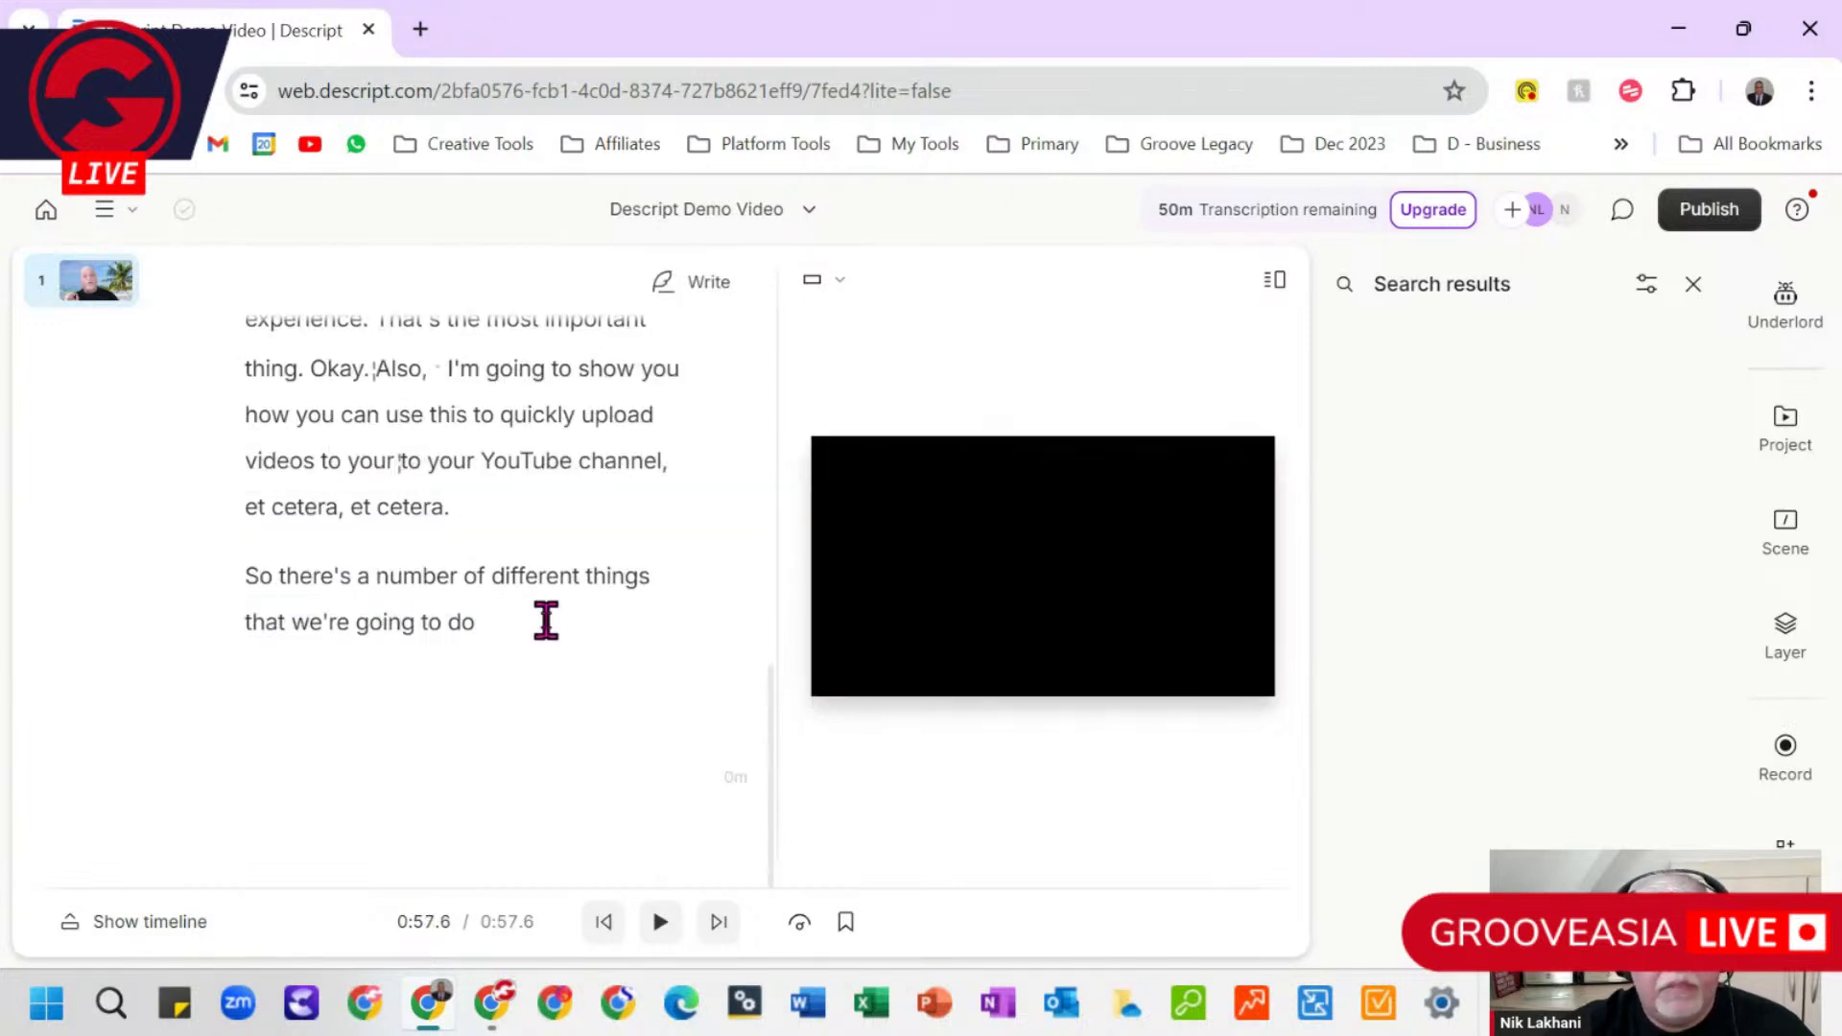
{"action": "left_click", "coordinate": [325, 413]}
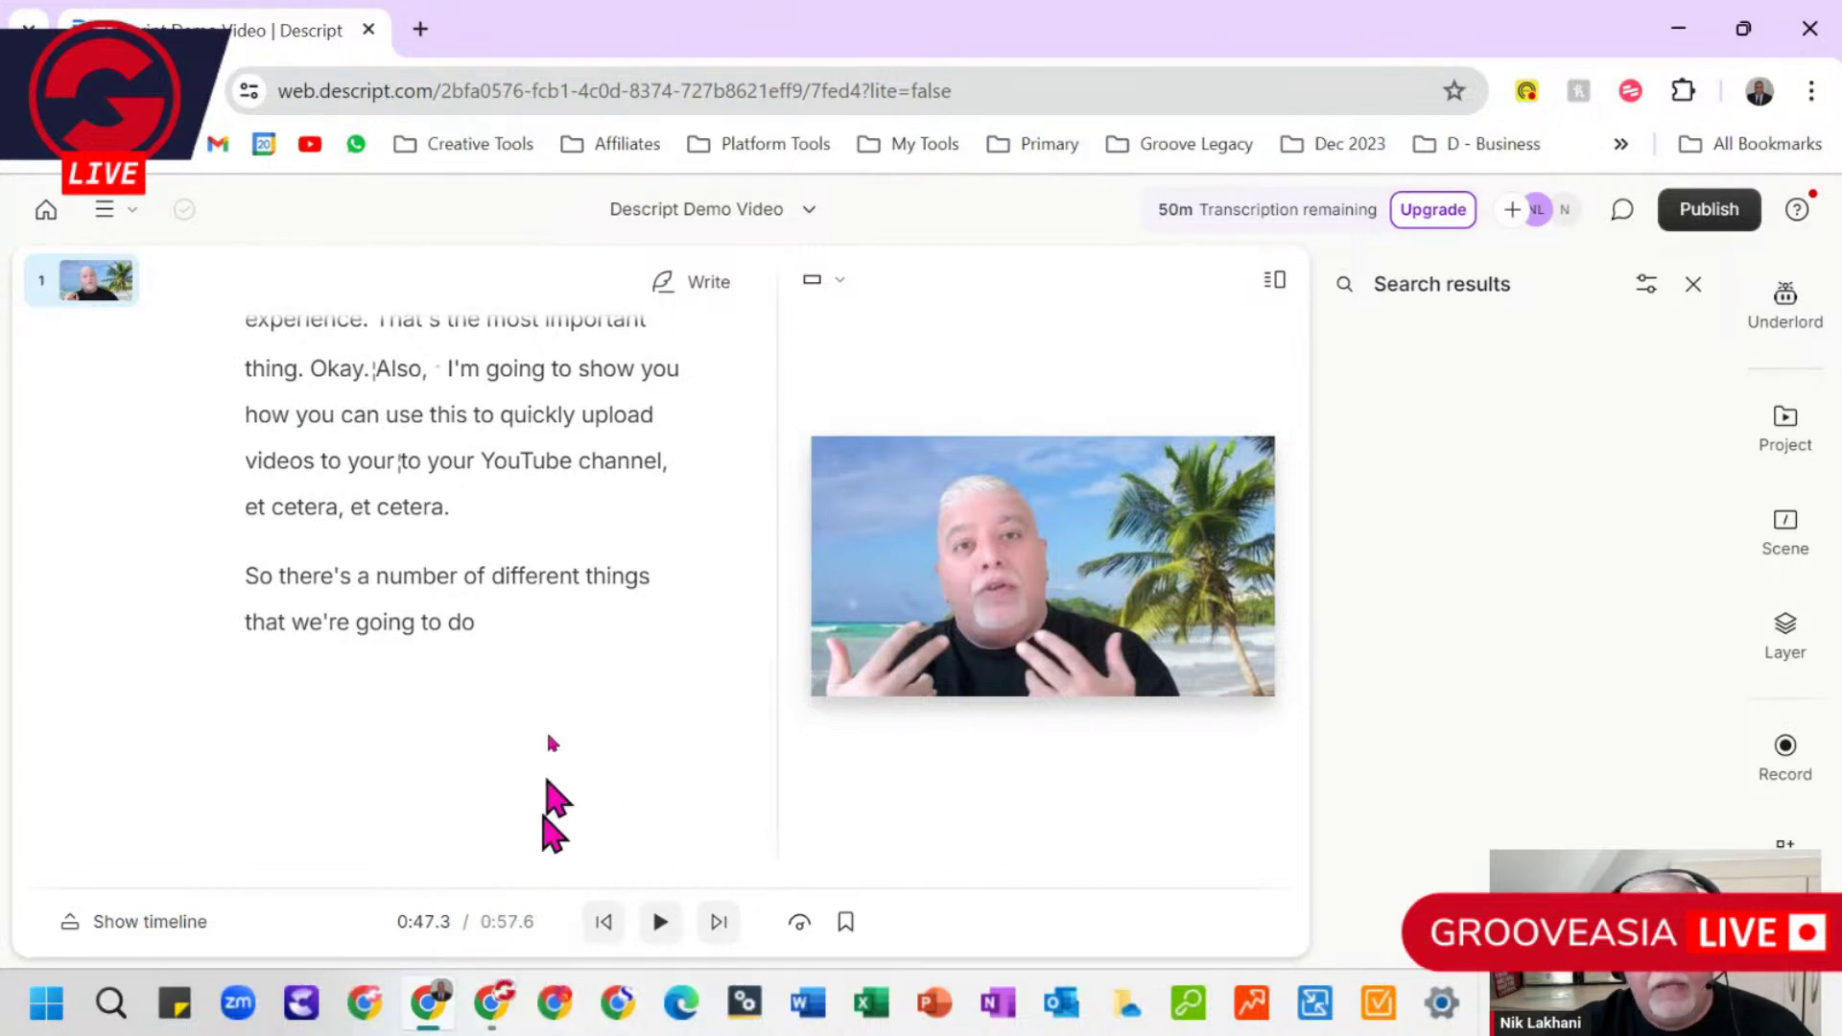
{"action": "scroll", "coordinate": [472, 466], "scroll_direction": "up", "scroll_amount": 10}
{"action": "scroll", "coordinate": [547, 611], "scroll_direction": "up", "scroll_amount": 3}
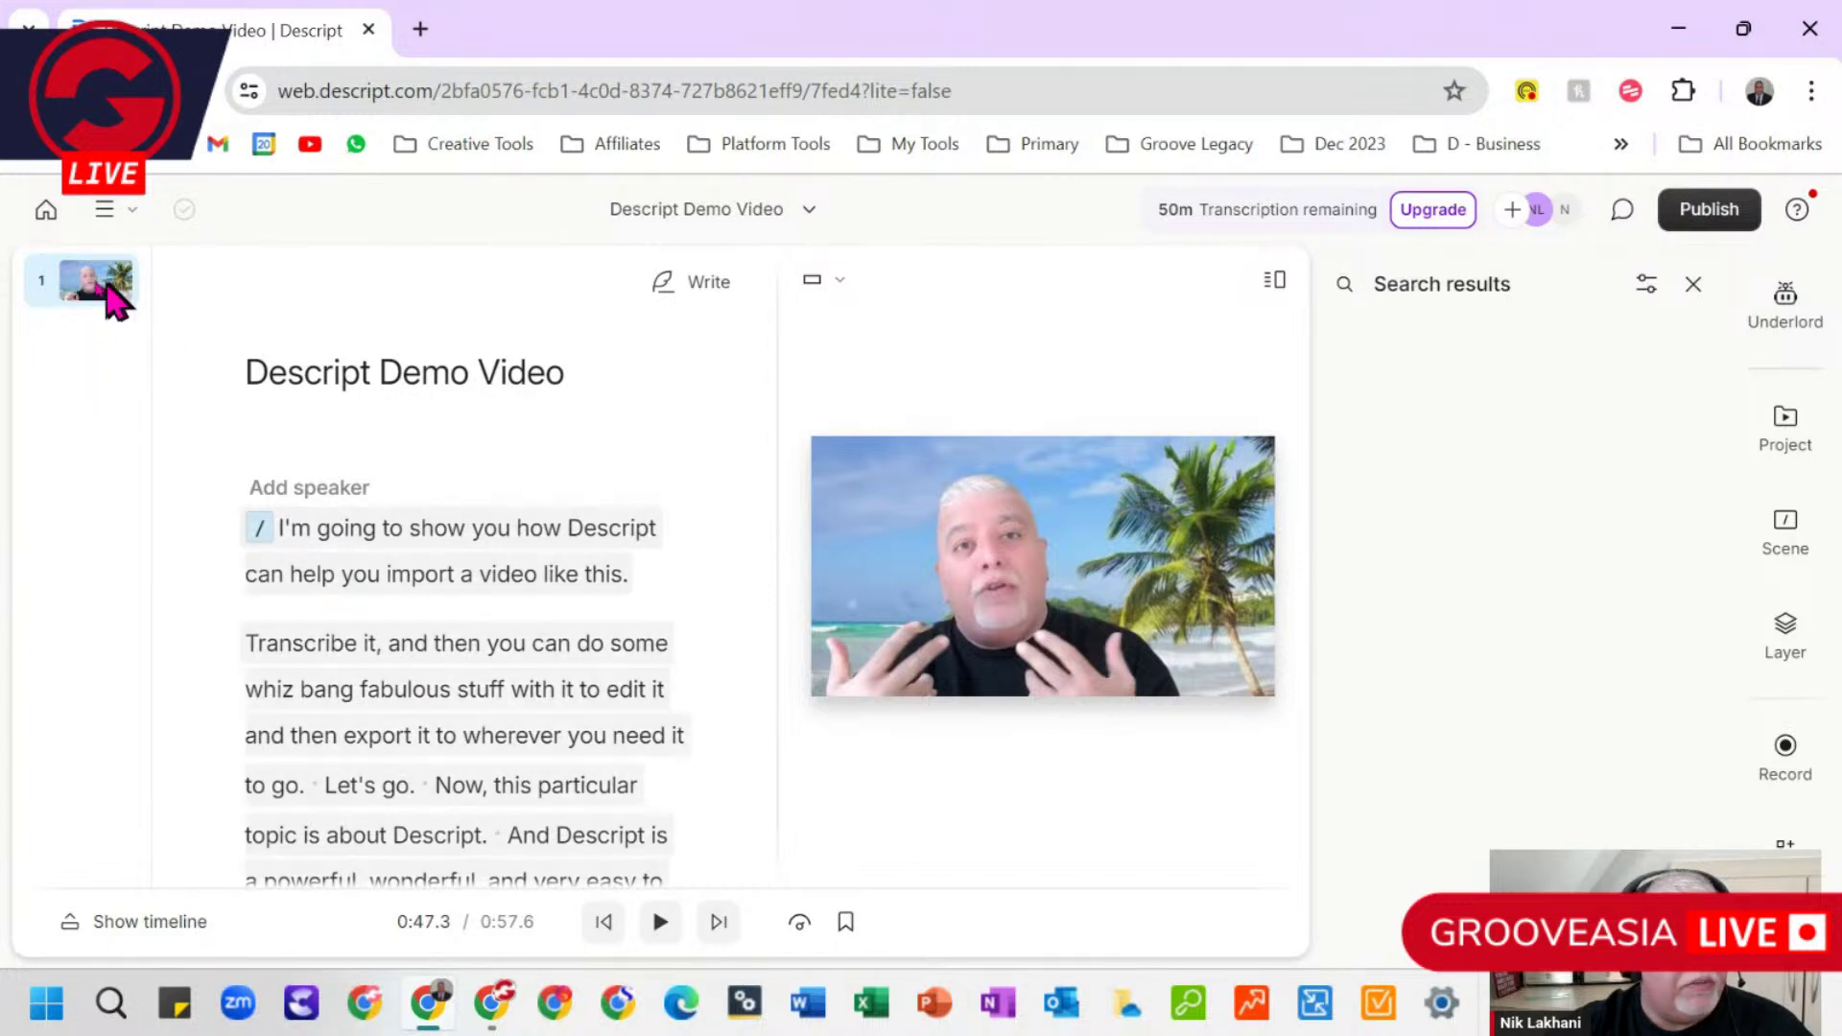
Step: Add a blank scene in front of the opening words "I'm going to show you how Descript"
{"action": "left_click", "coordinate": [262, 536]}
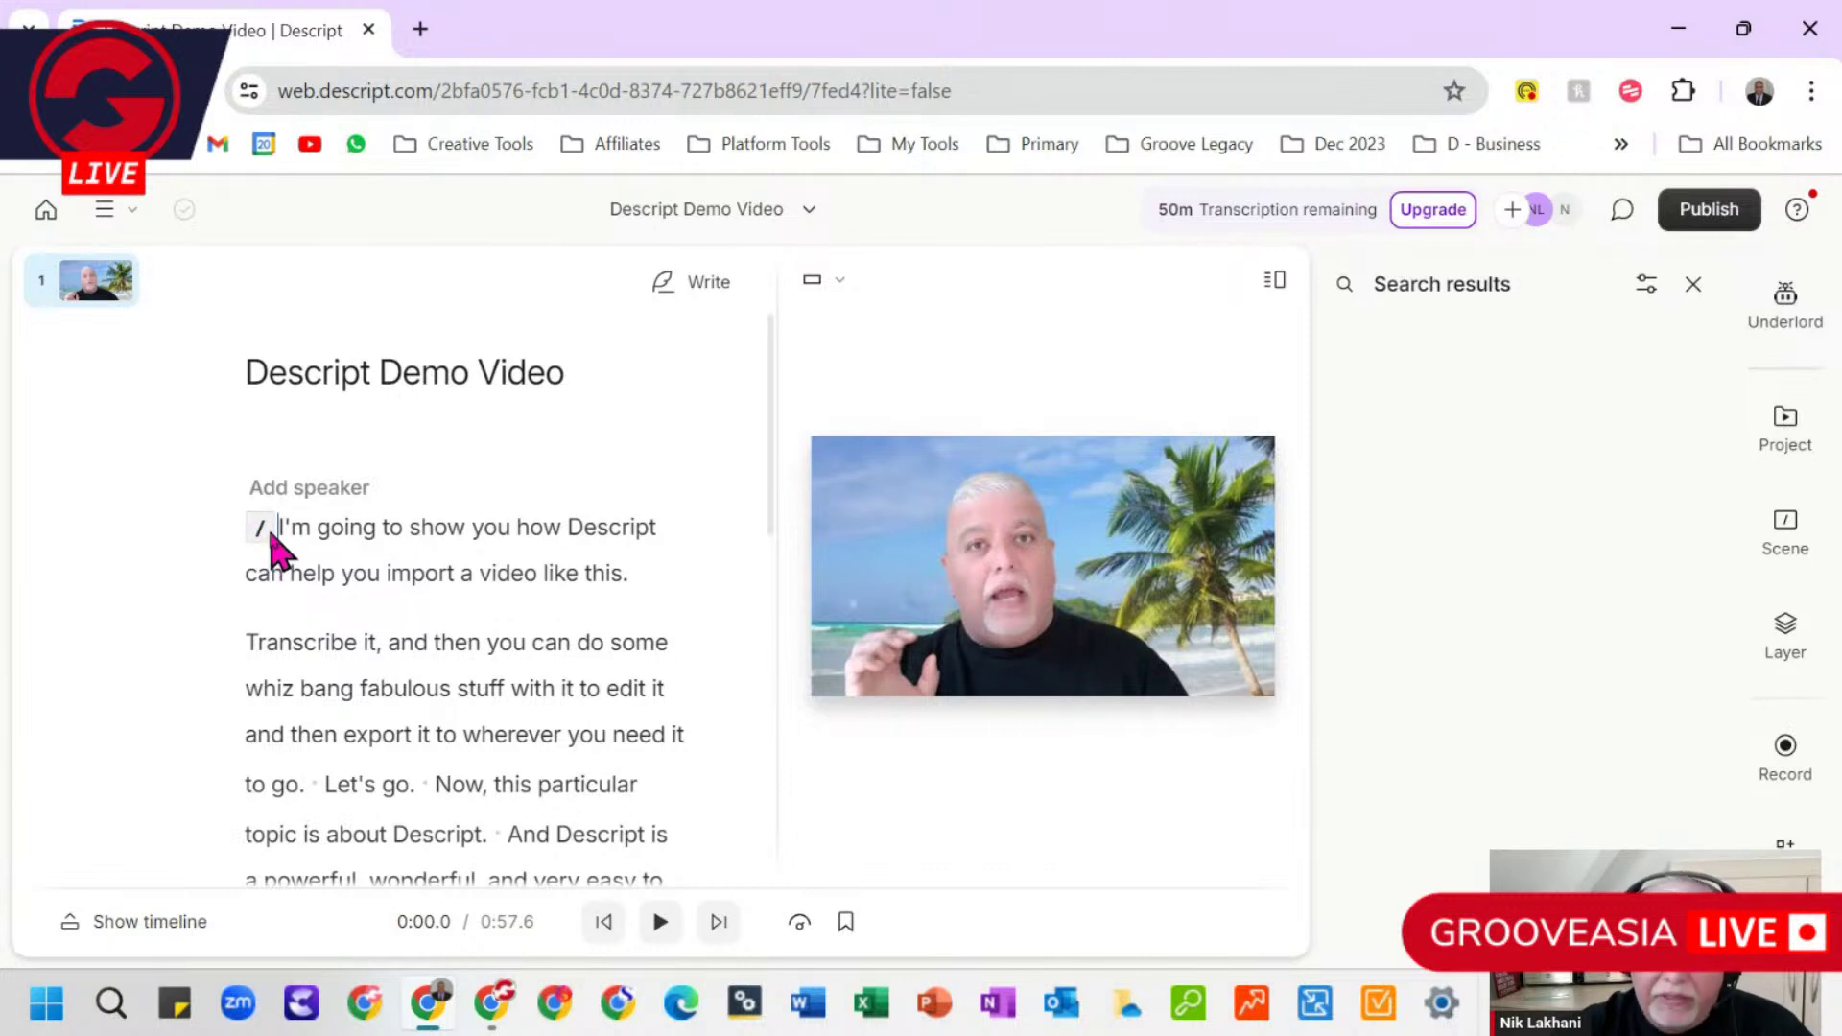
{"action": "key", "text": "Return"}
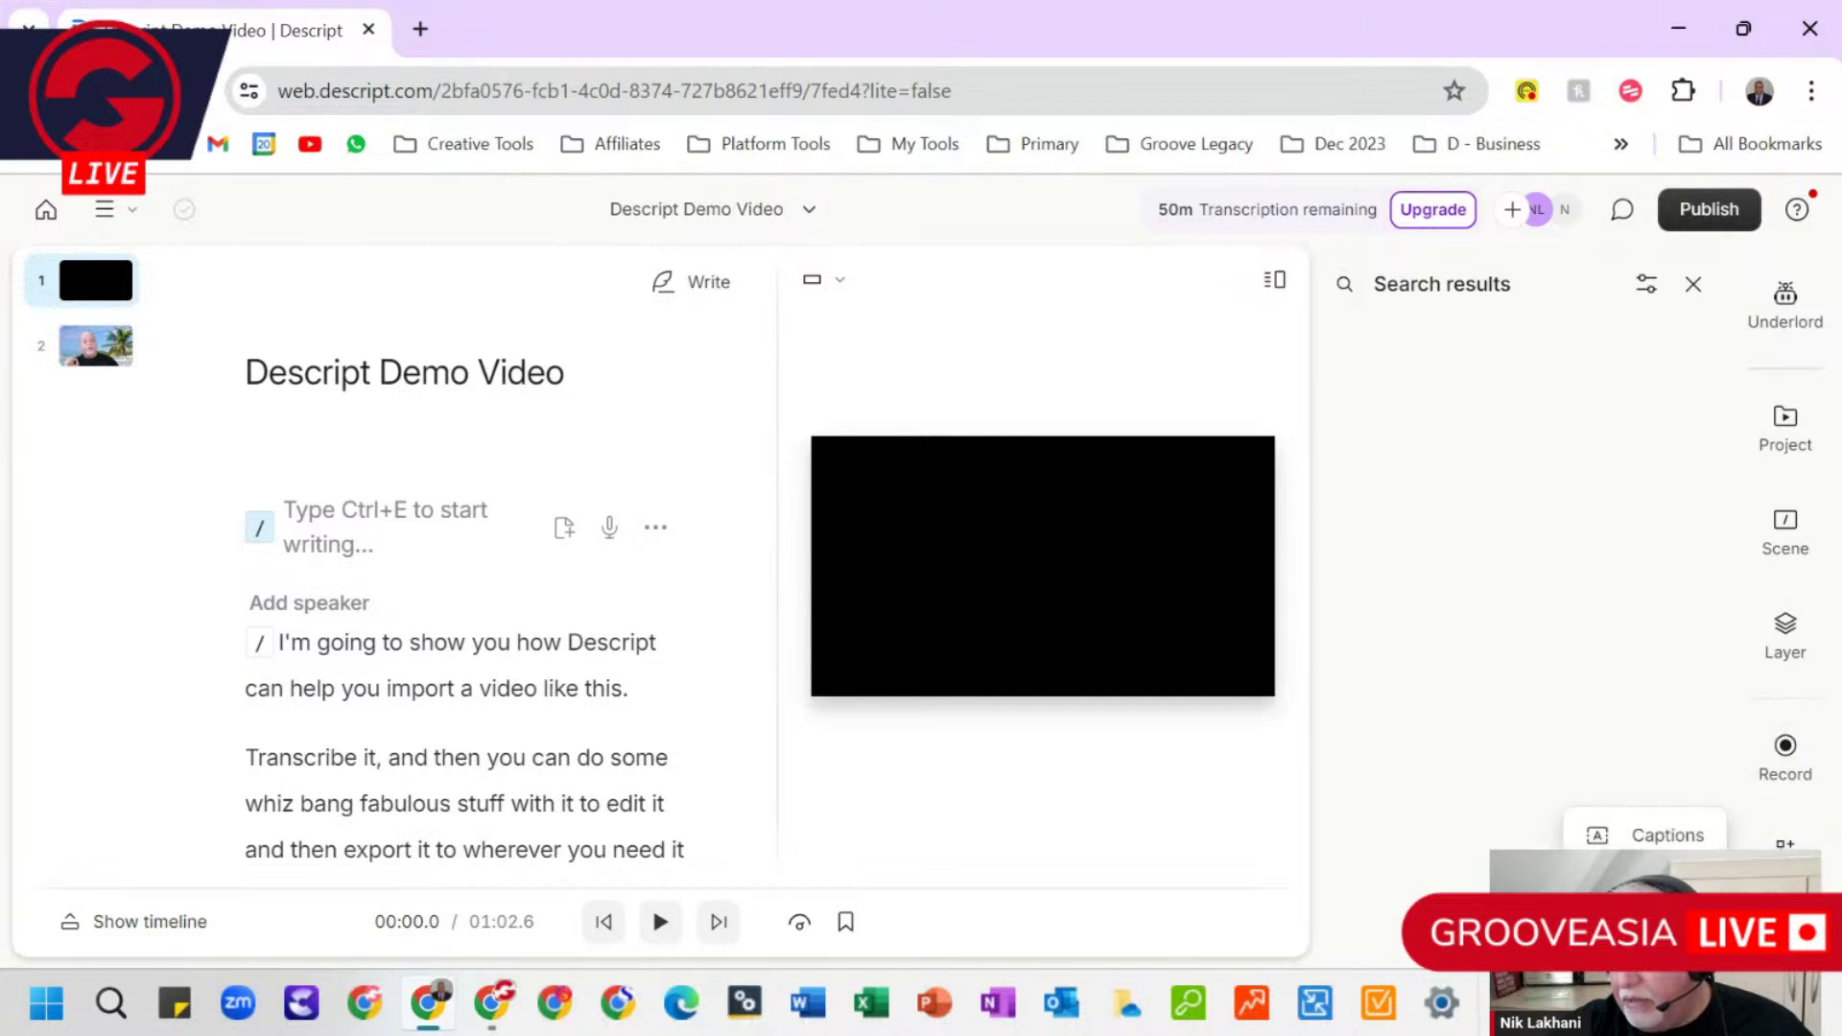
Step: Insert the first stock video, the aerial beach clip, into the blank opening scene and play part of it
{"action": "left_click", "coordinate": [1666, 882]}
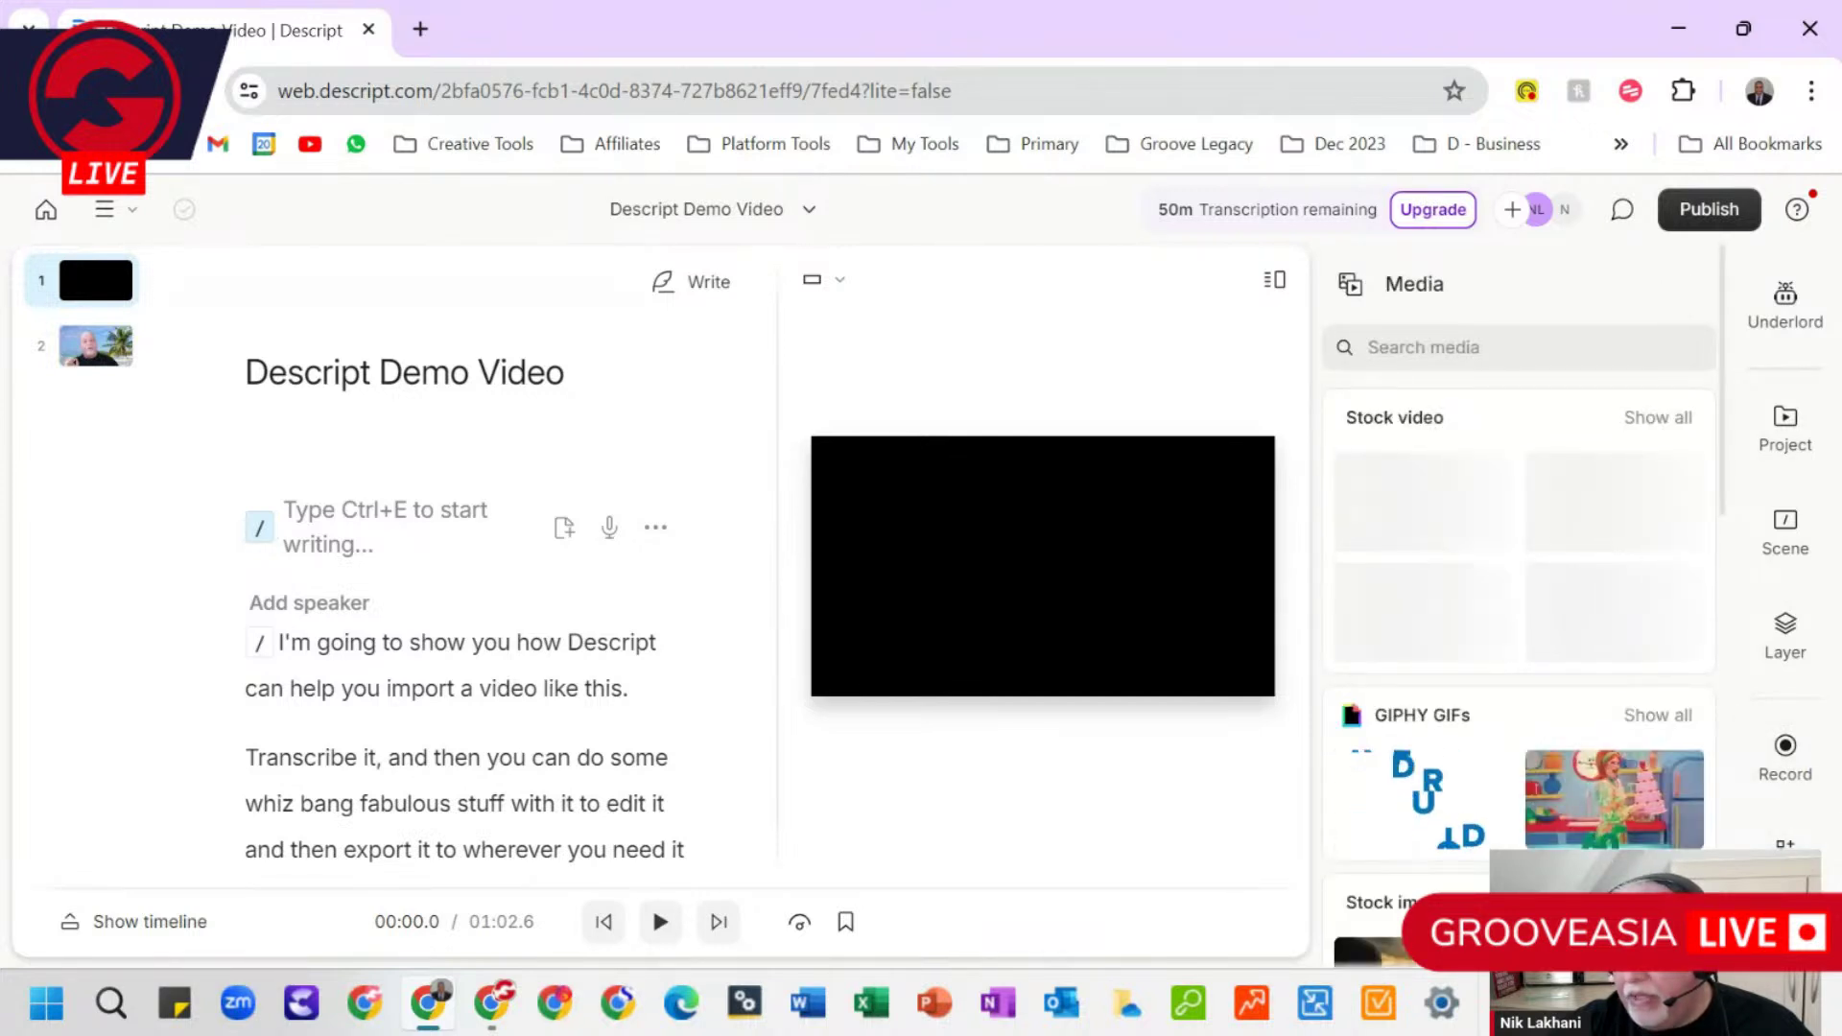
{"action": "scroll", "coordinate": [1637, 748], "scroll_direction": "down", "scroll_amount": 4}
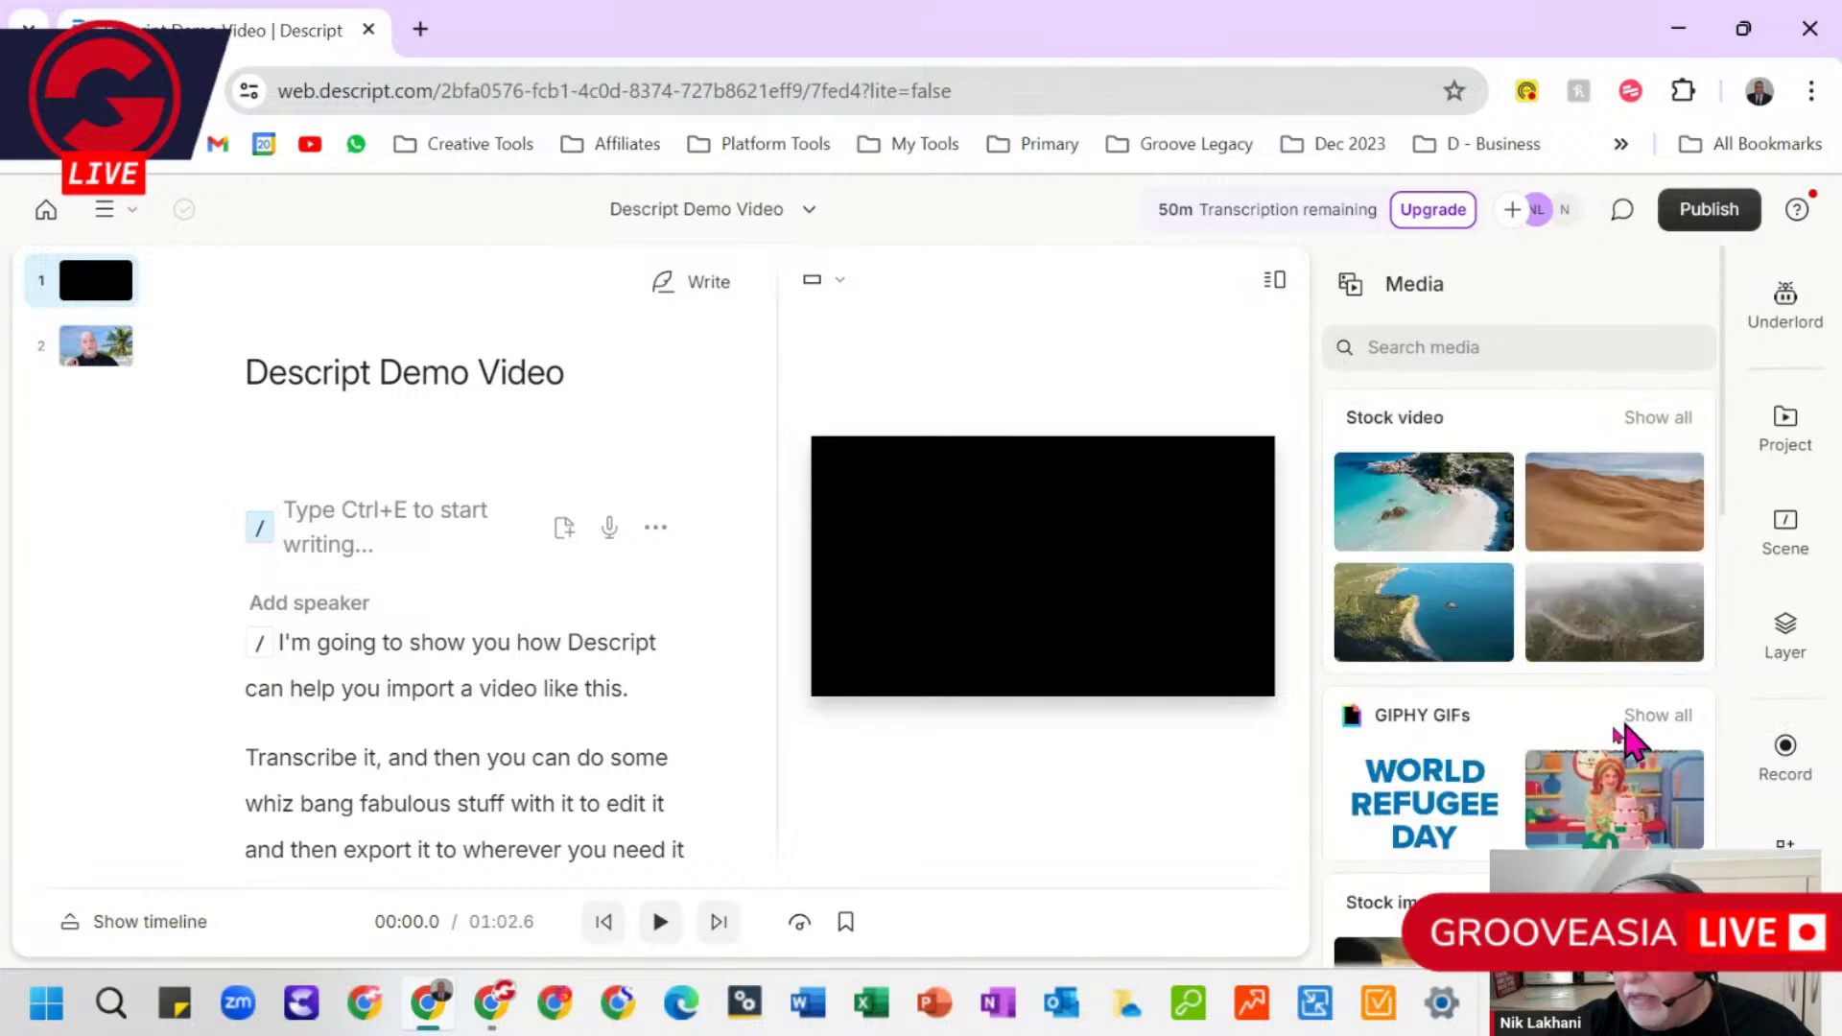
{"action": "scroll", "coordinate": [1641, 767], "scroll_direction": "down", "scroll_amount": 7}
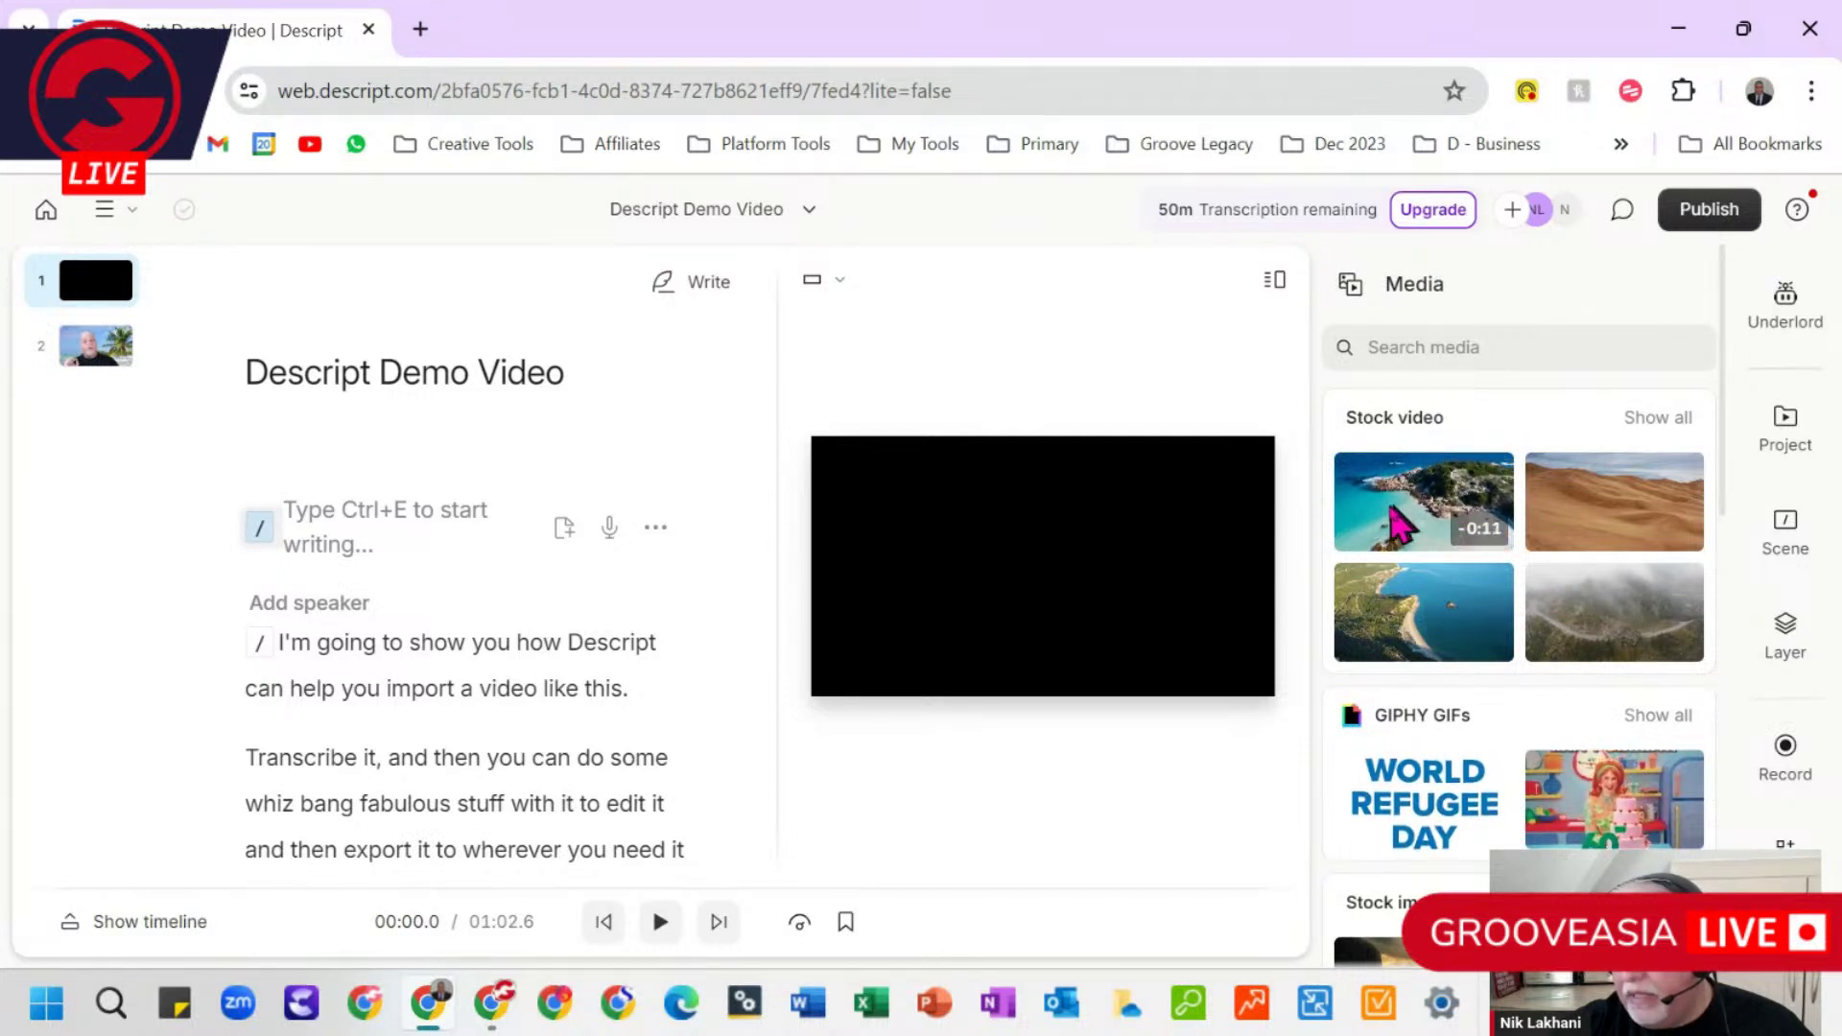
{"action": "left_click", "coordinate": [1423, 528]}
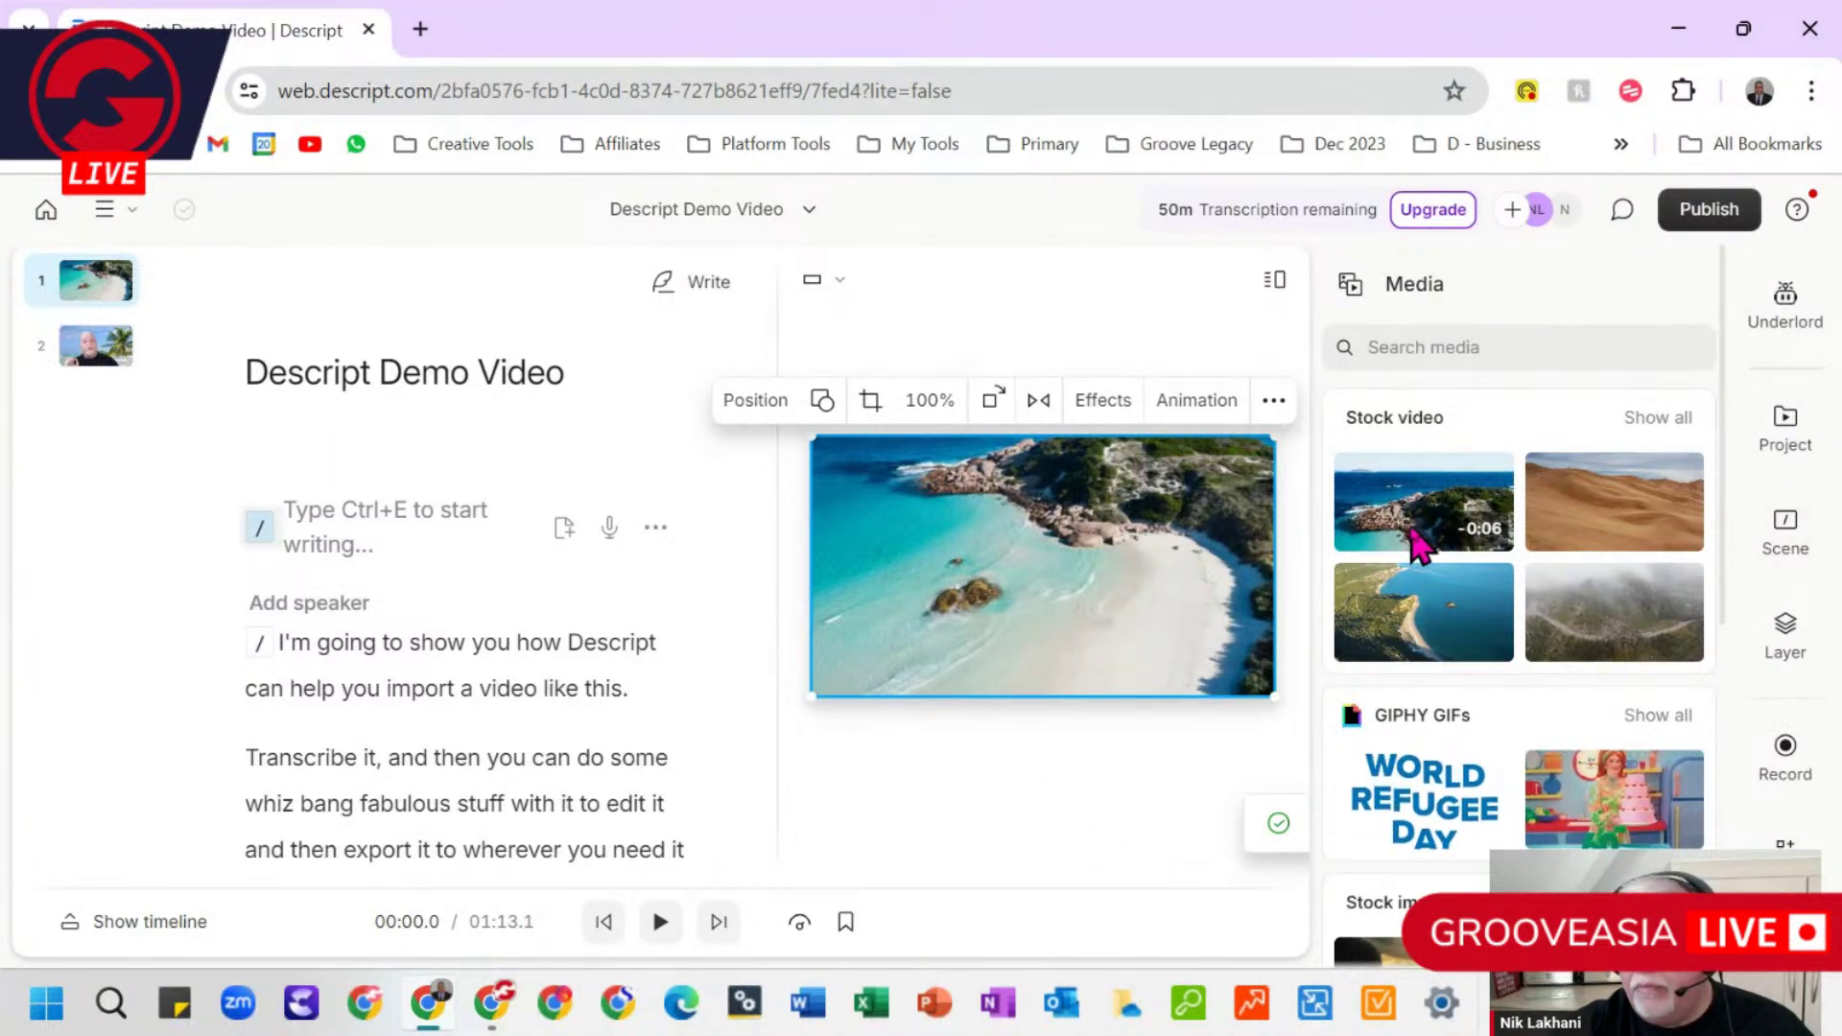
{"action": "left_click", "coordinate": [74, 290]}
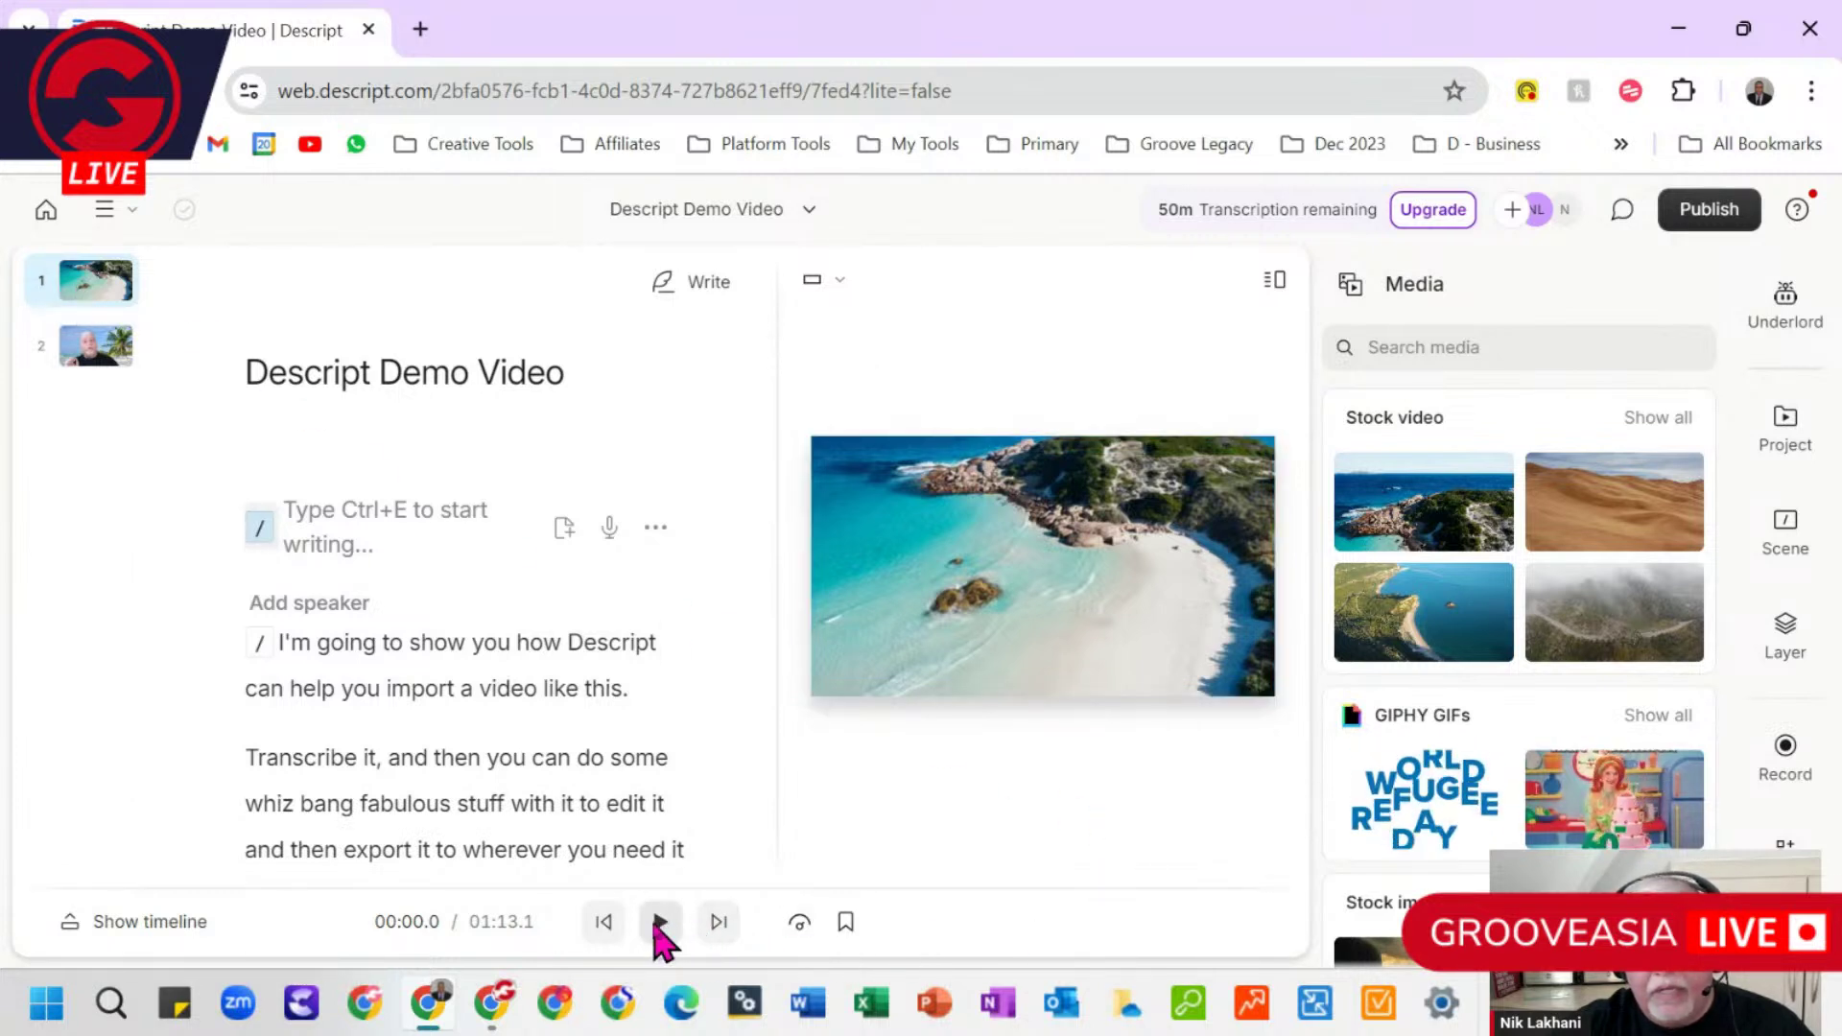
{"action": "left_click", "coordinate": [659, 923]}
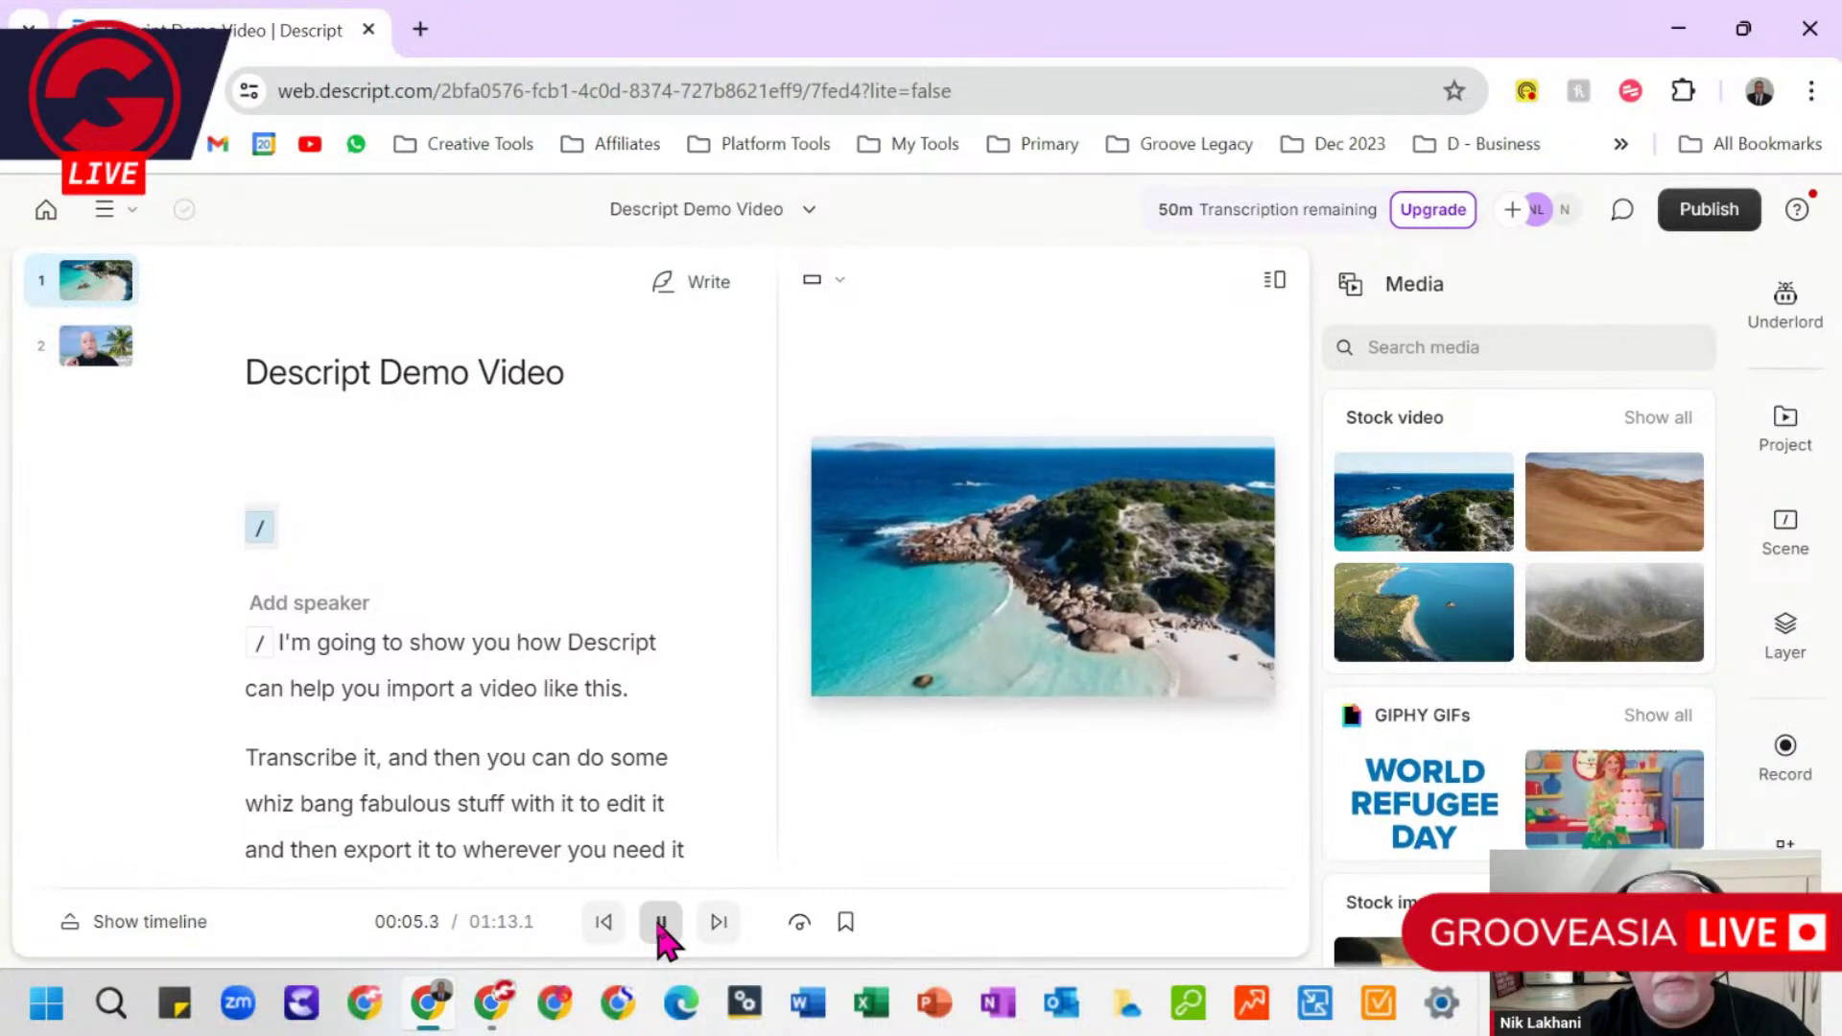
{"action": "left_click", "coordinate": [656, 924]}
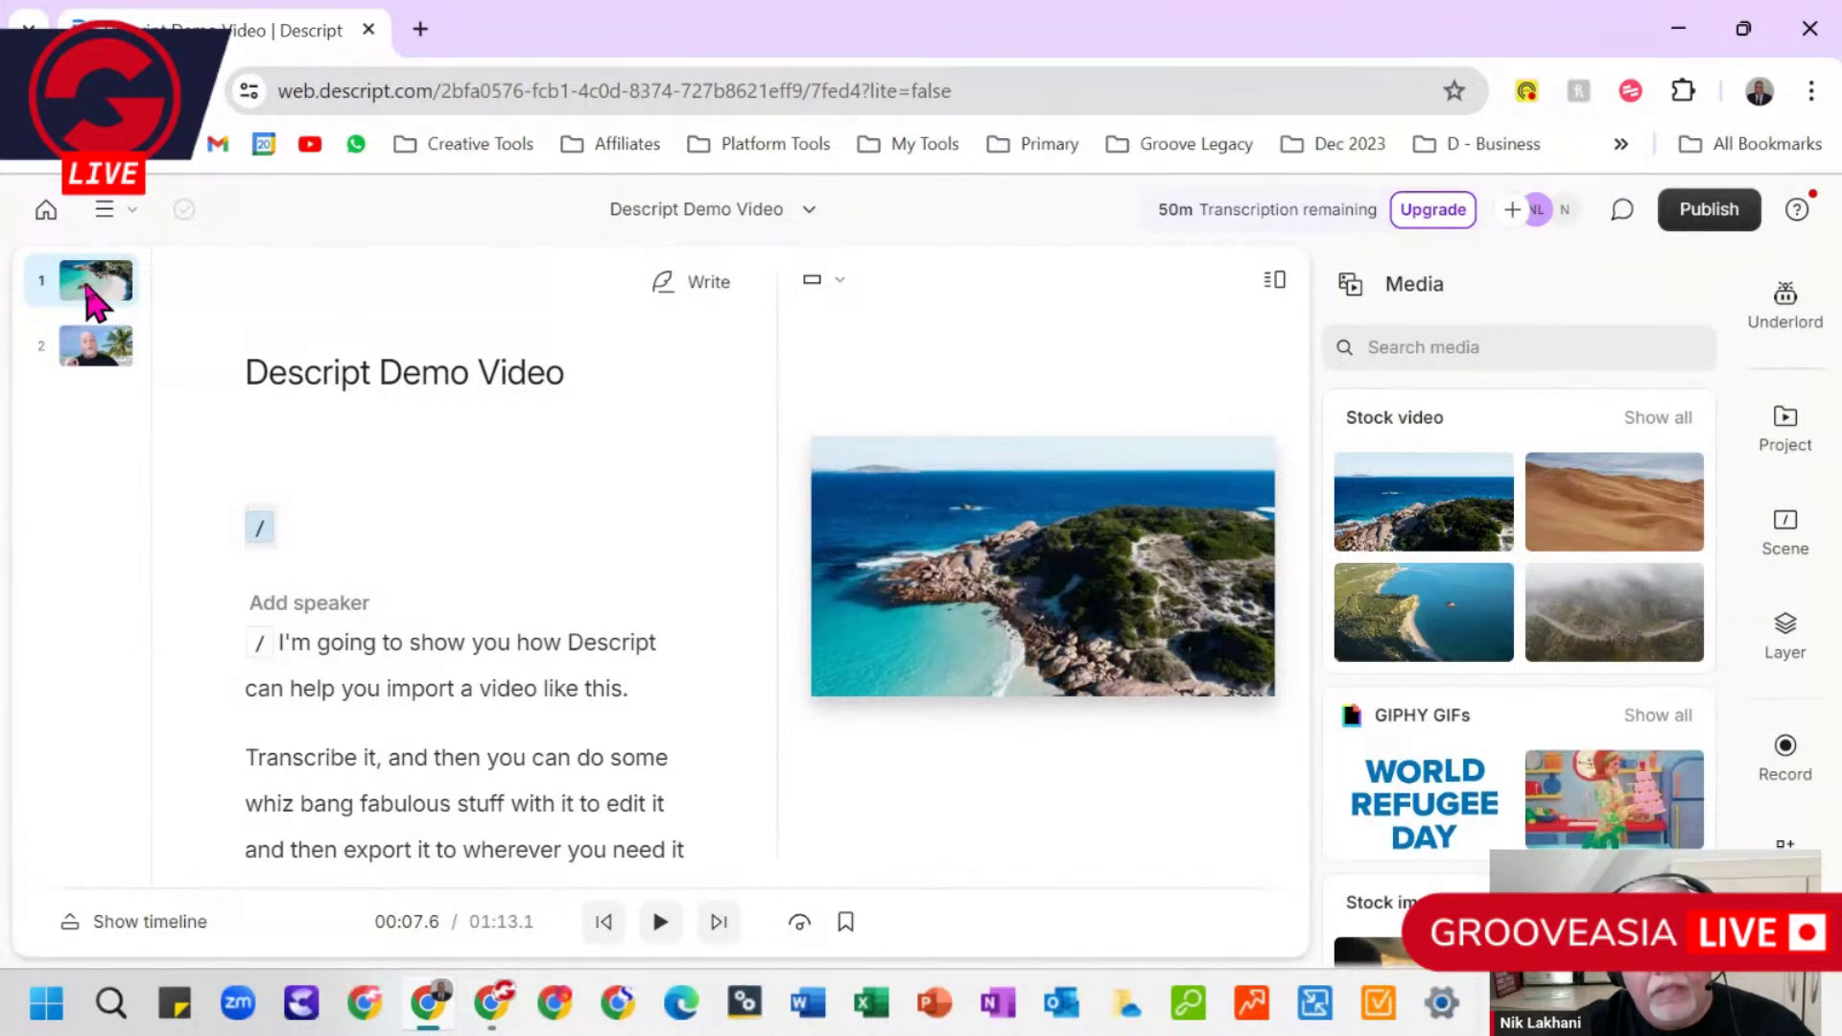
Step: Add another blank scene after the beach scene and delete the beach scene
{"action": "left_click", "coordinate": [297, 528]}
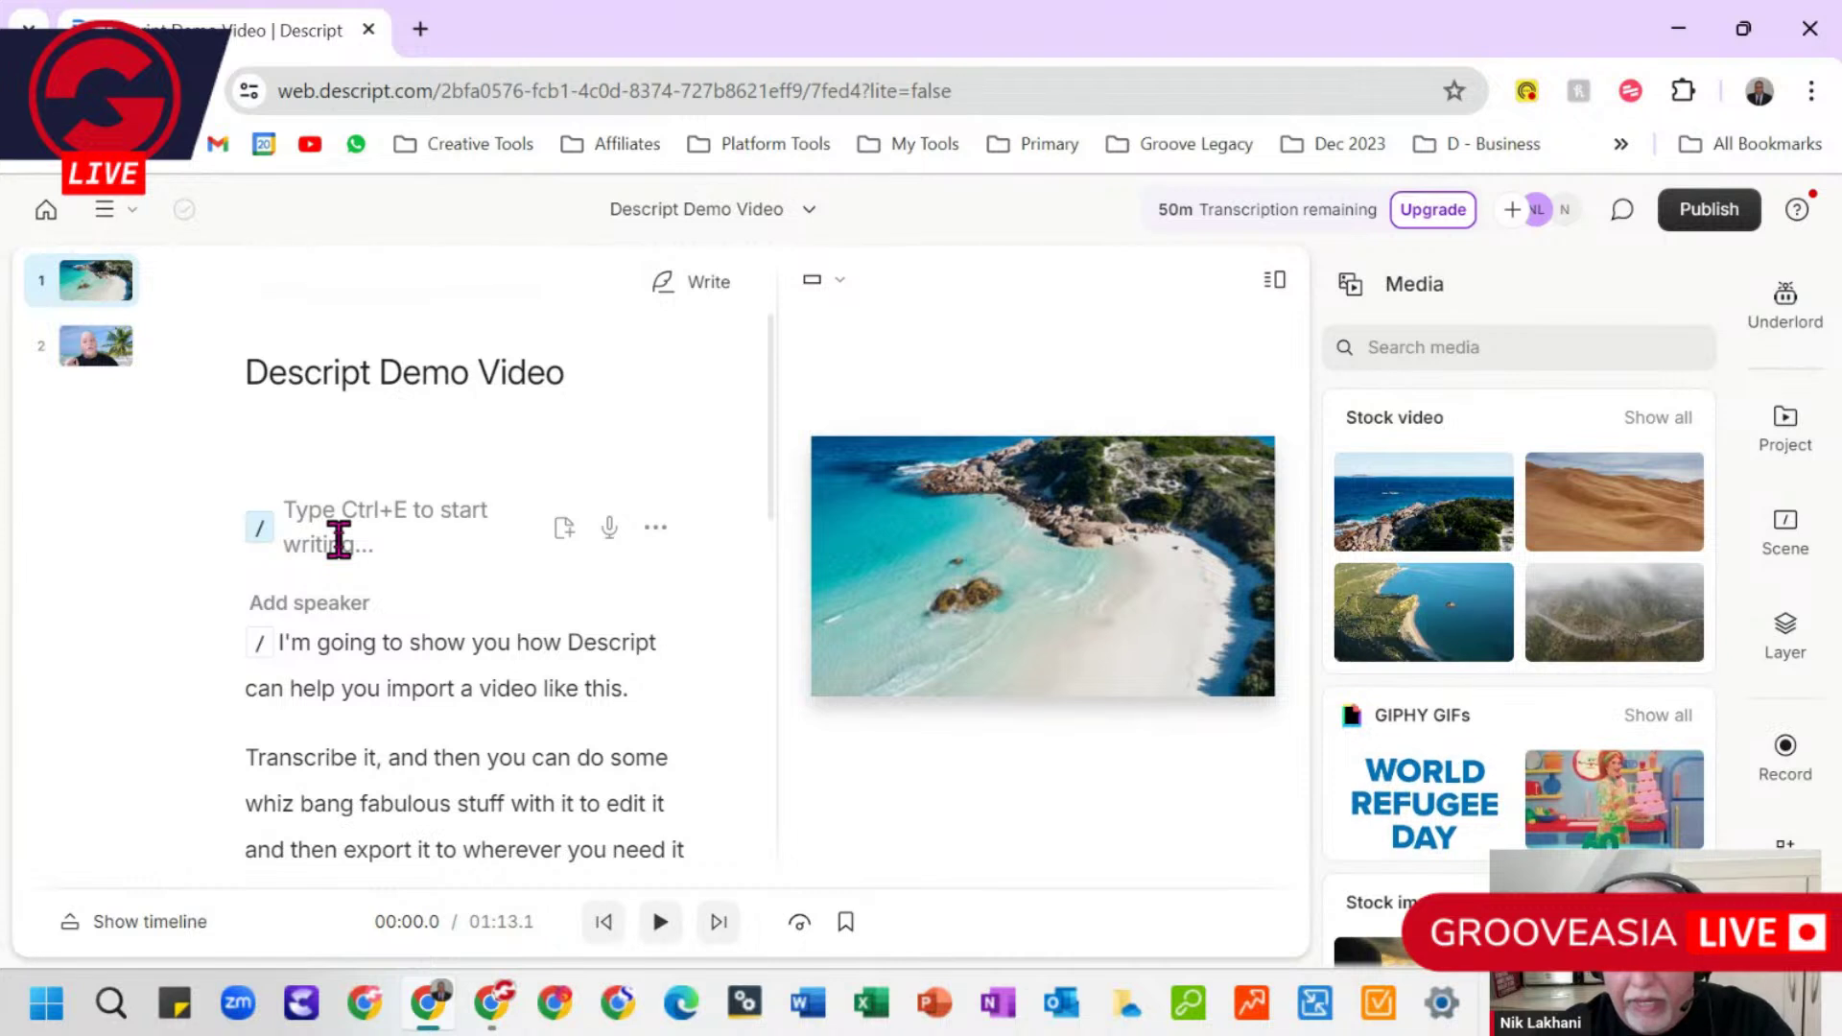
{"action": "key", "text": "slash"}
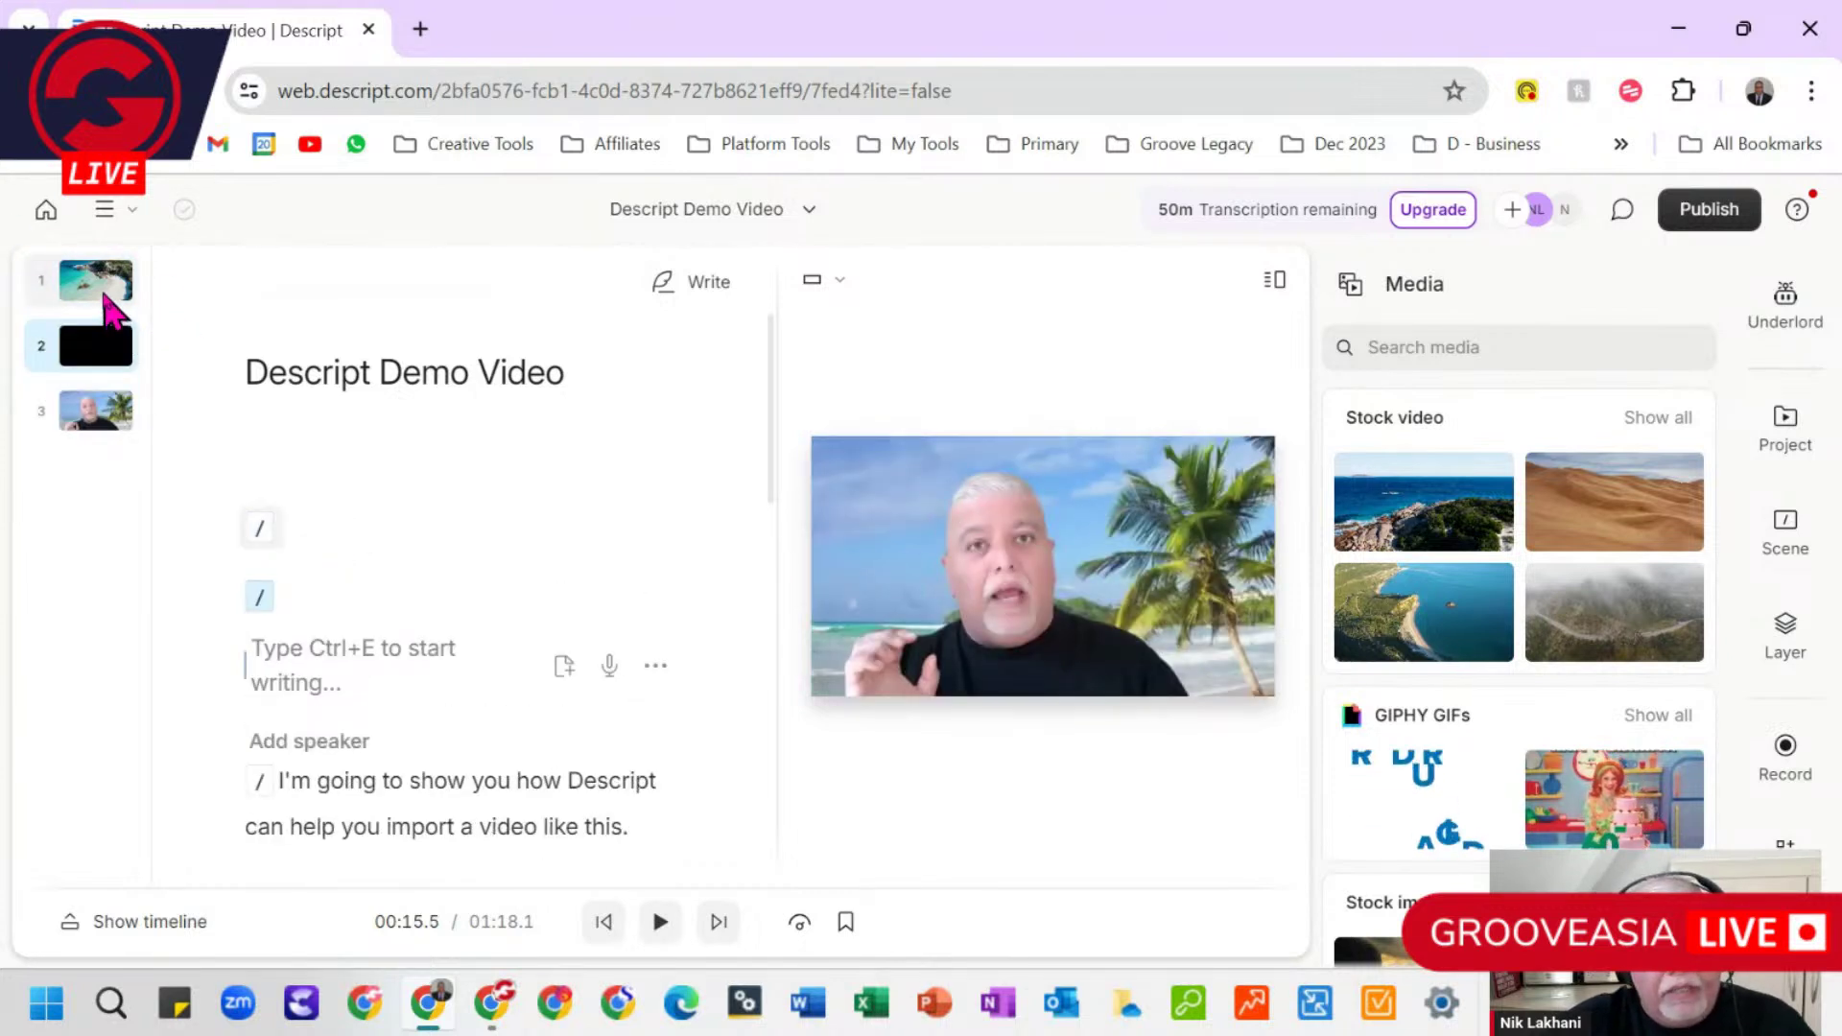
{"action": "left_click", "coordinate": [110, 307]}
{"action": "right_click", "coordinate": [103, 302]}
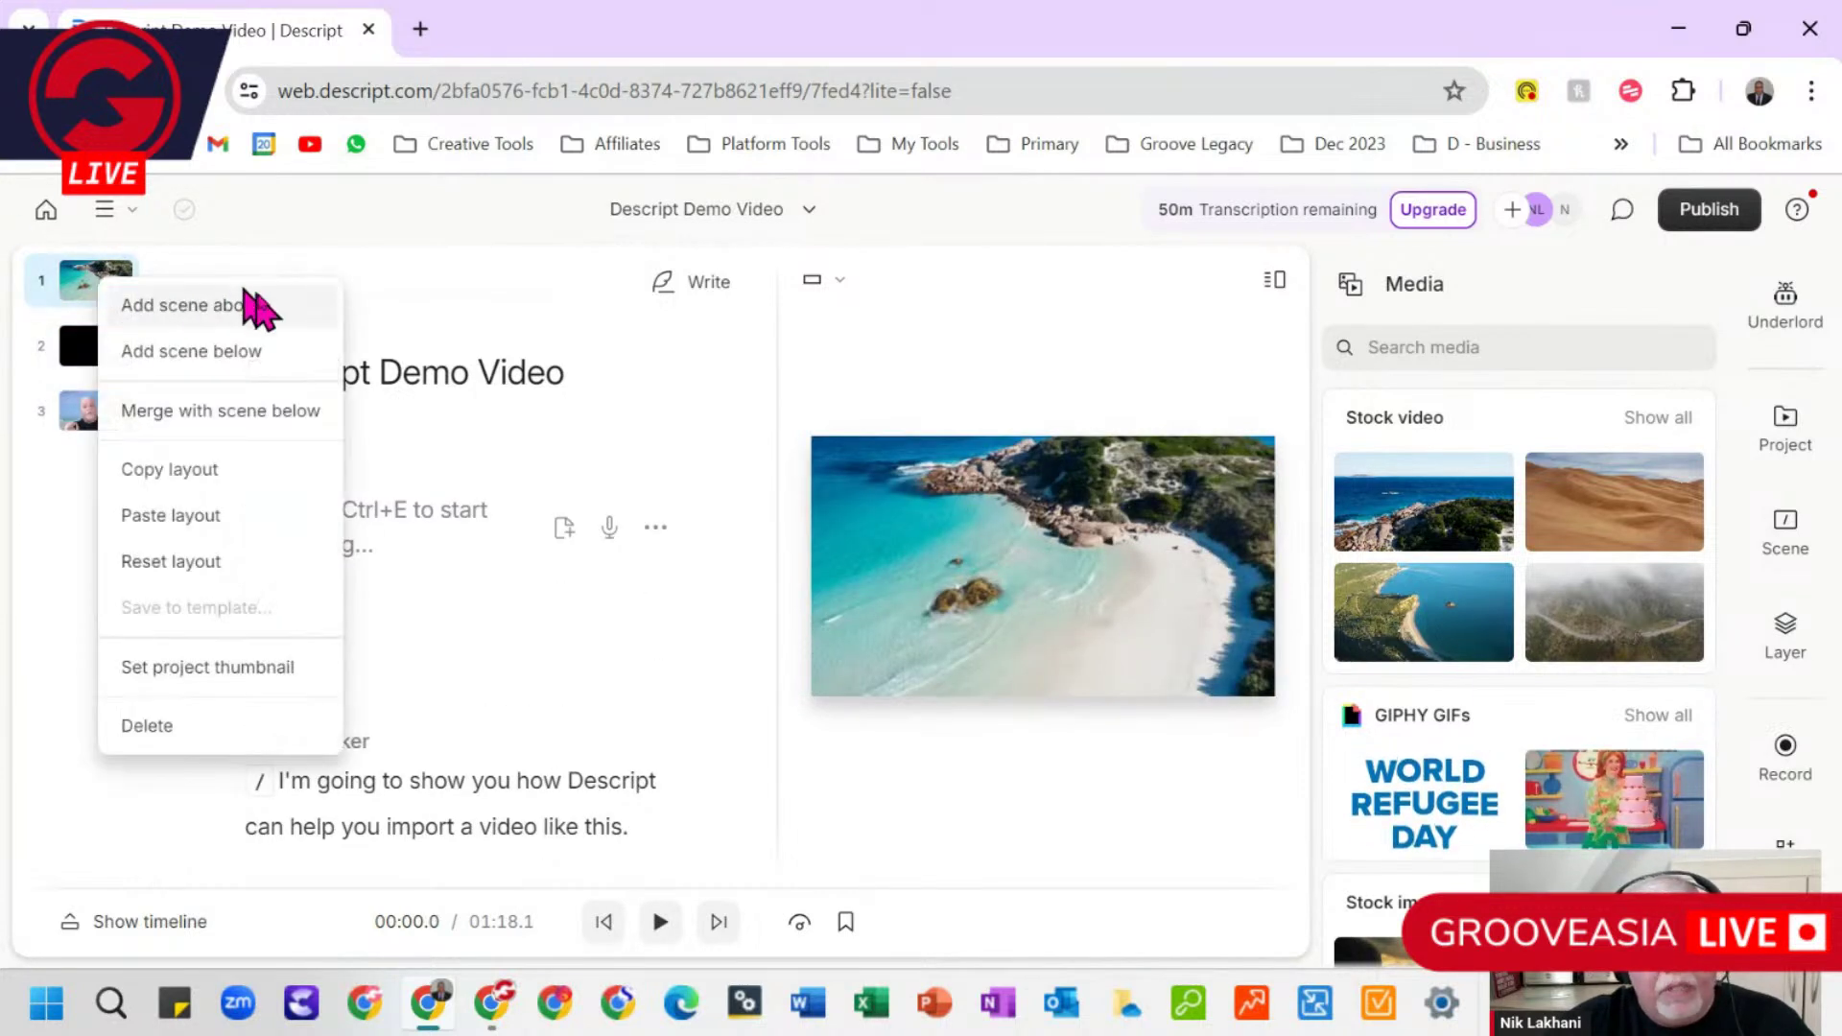
{"action": "left_click", "coordinate": [178, 727]}
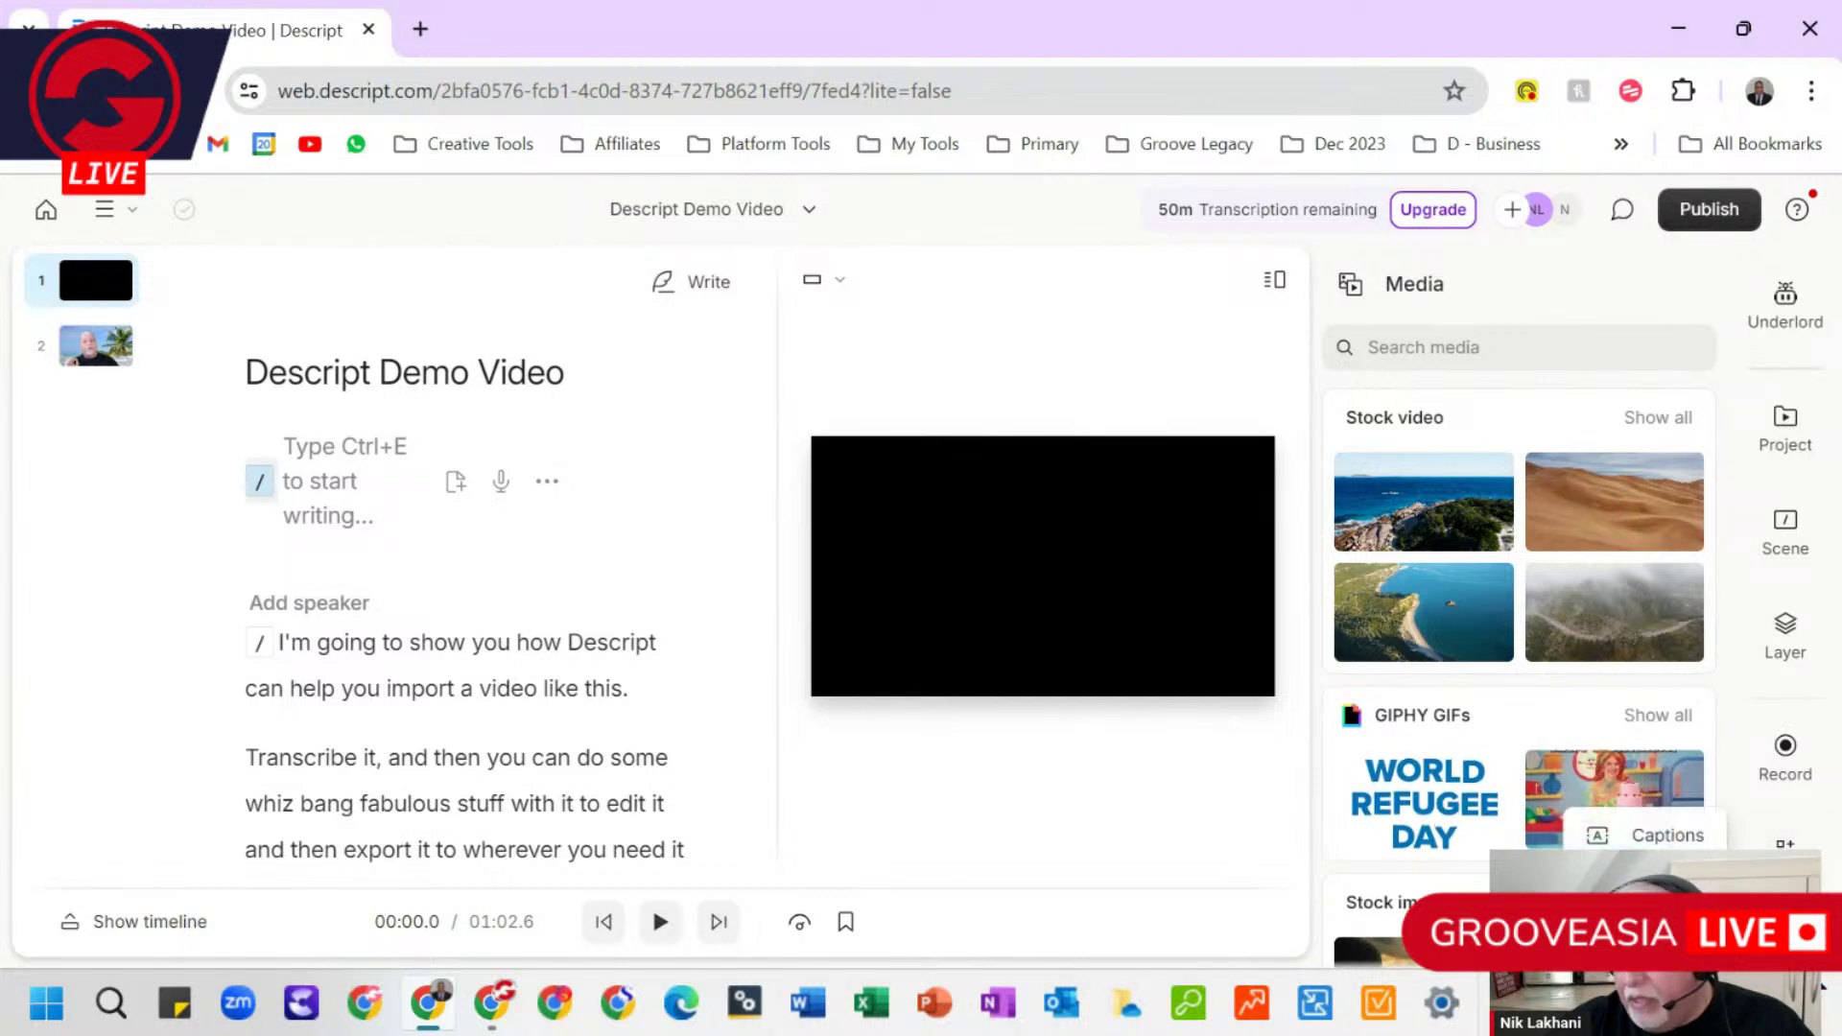
Step: Fill the blank opening scene with the dark textured background video and play it across the cut into the talk
{"action": "left_click", "coordinate": [1785, 844]}
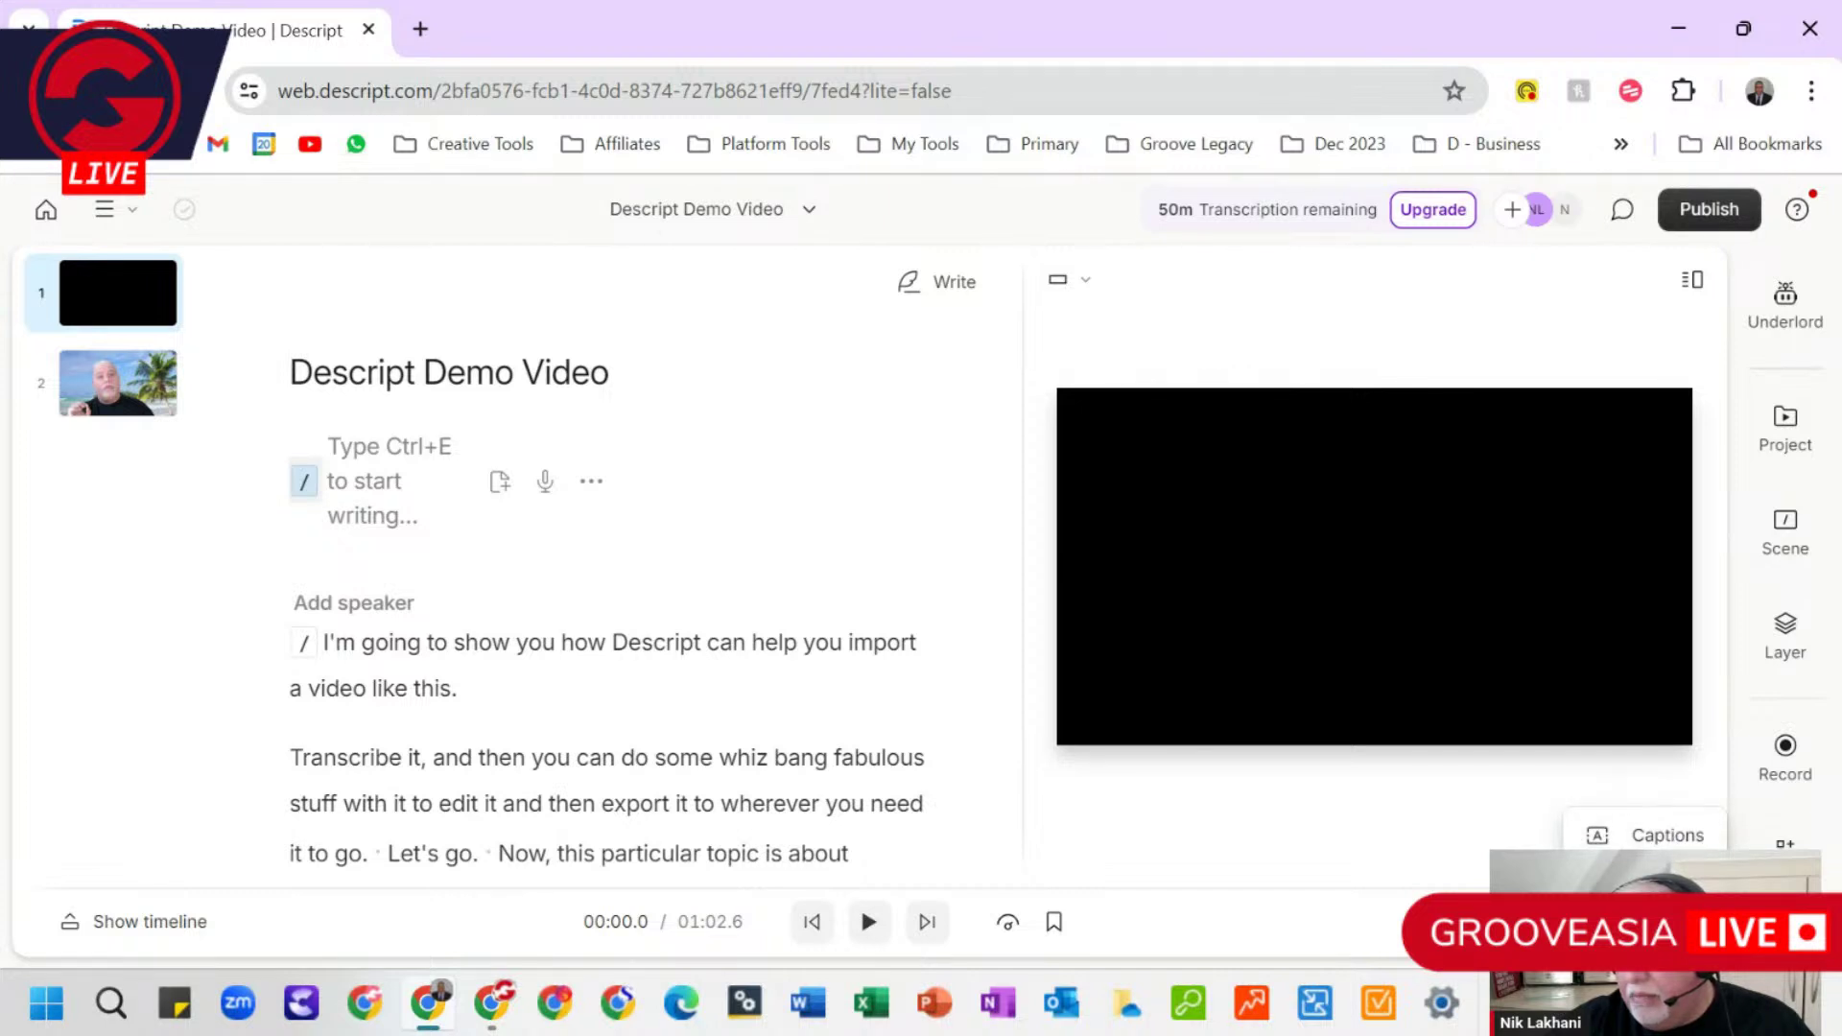
{"action": "left_click", "coordinate": [1784, 845]}
{"action": "scroll", "coordinate": [1665, 662], "scroll_direction": "down", "scroll_amount": 6}
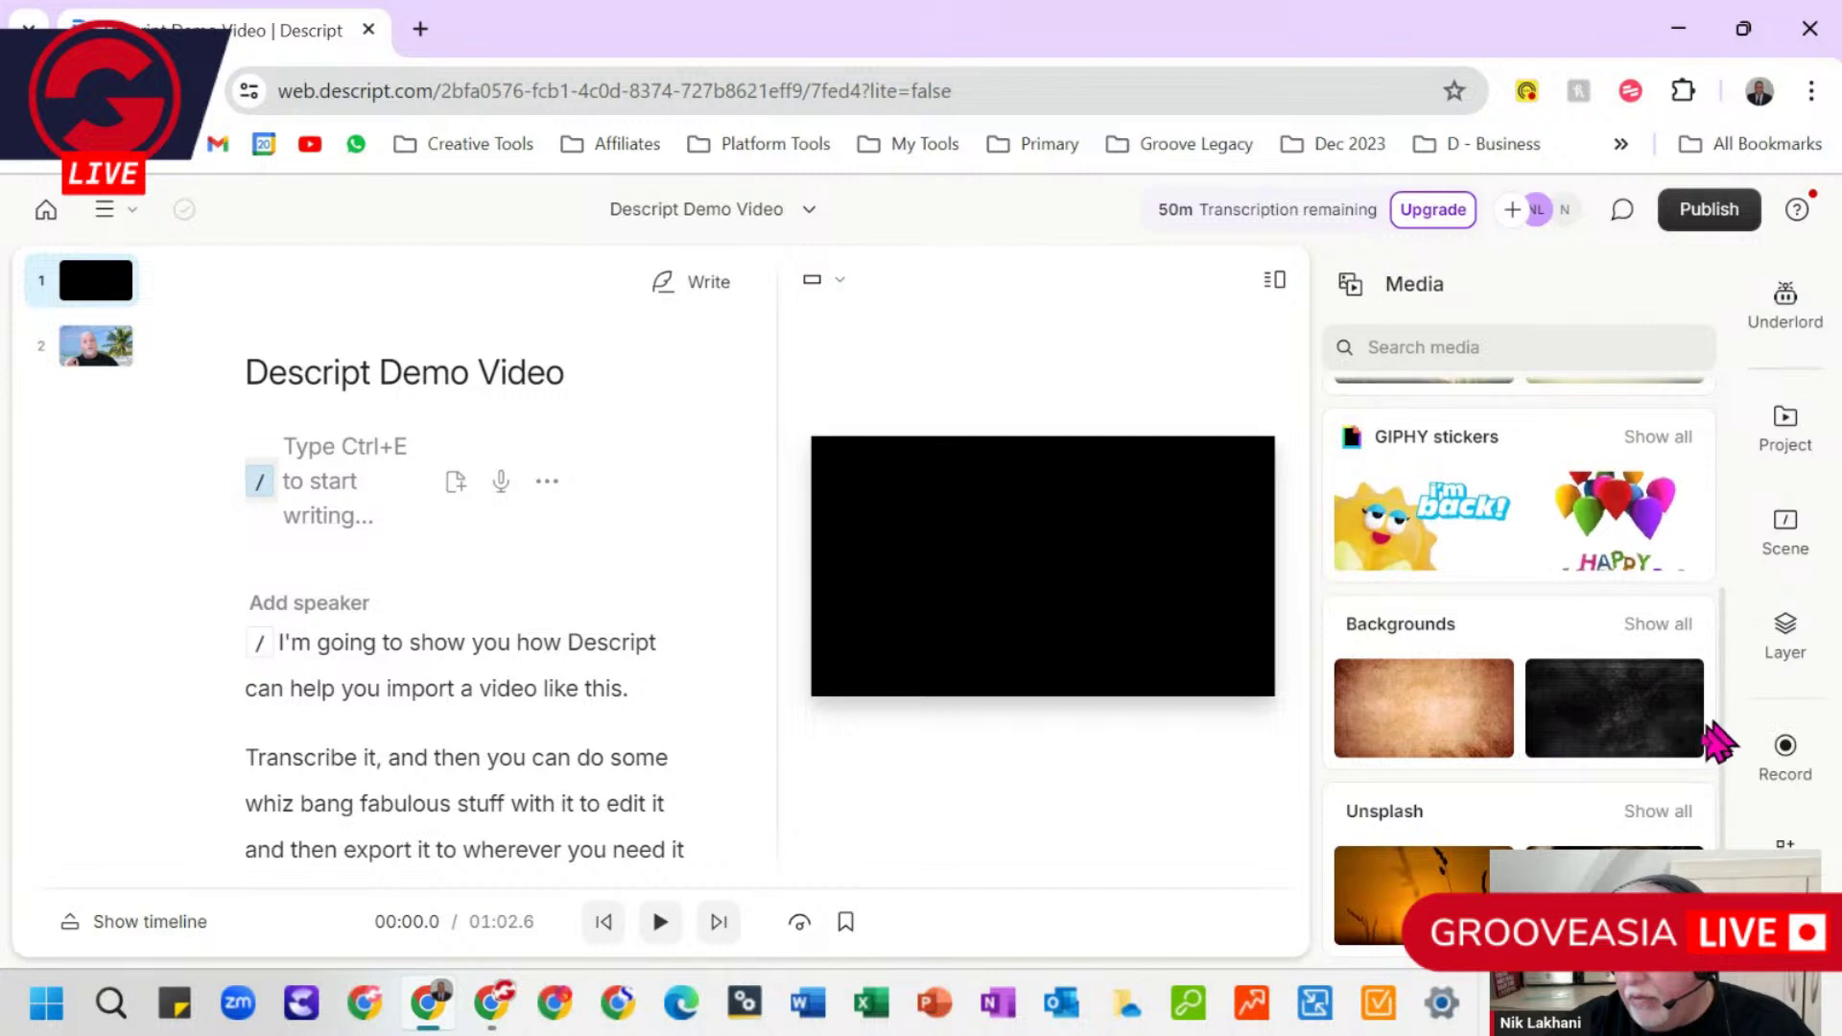
{"action": "left_click", "coordinate": [1674, 629]}
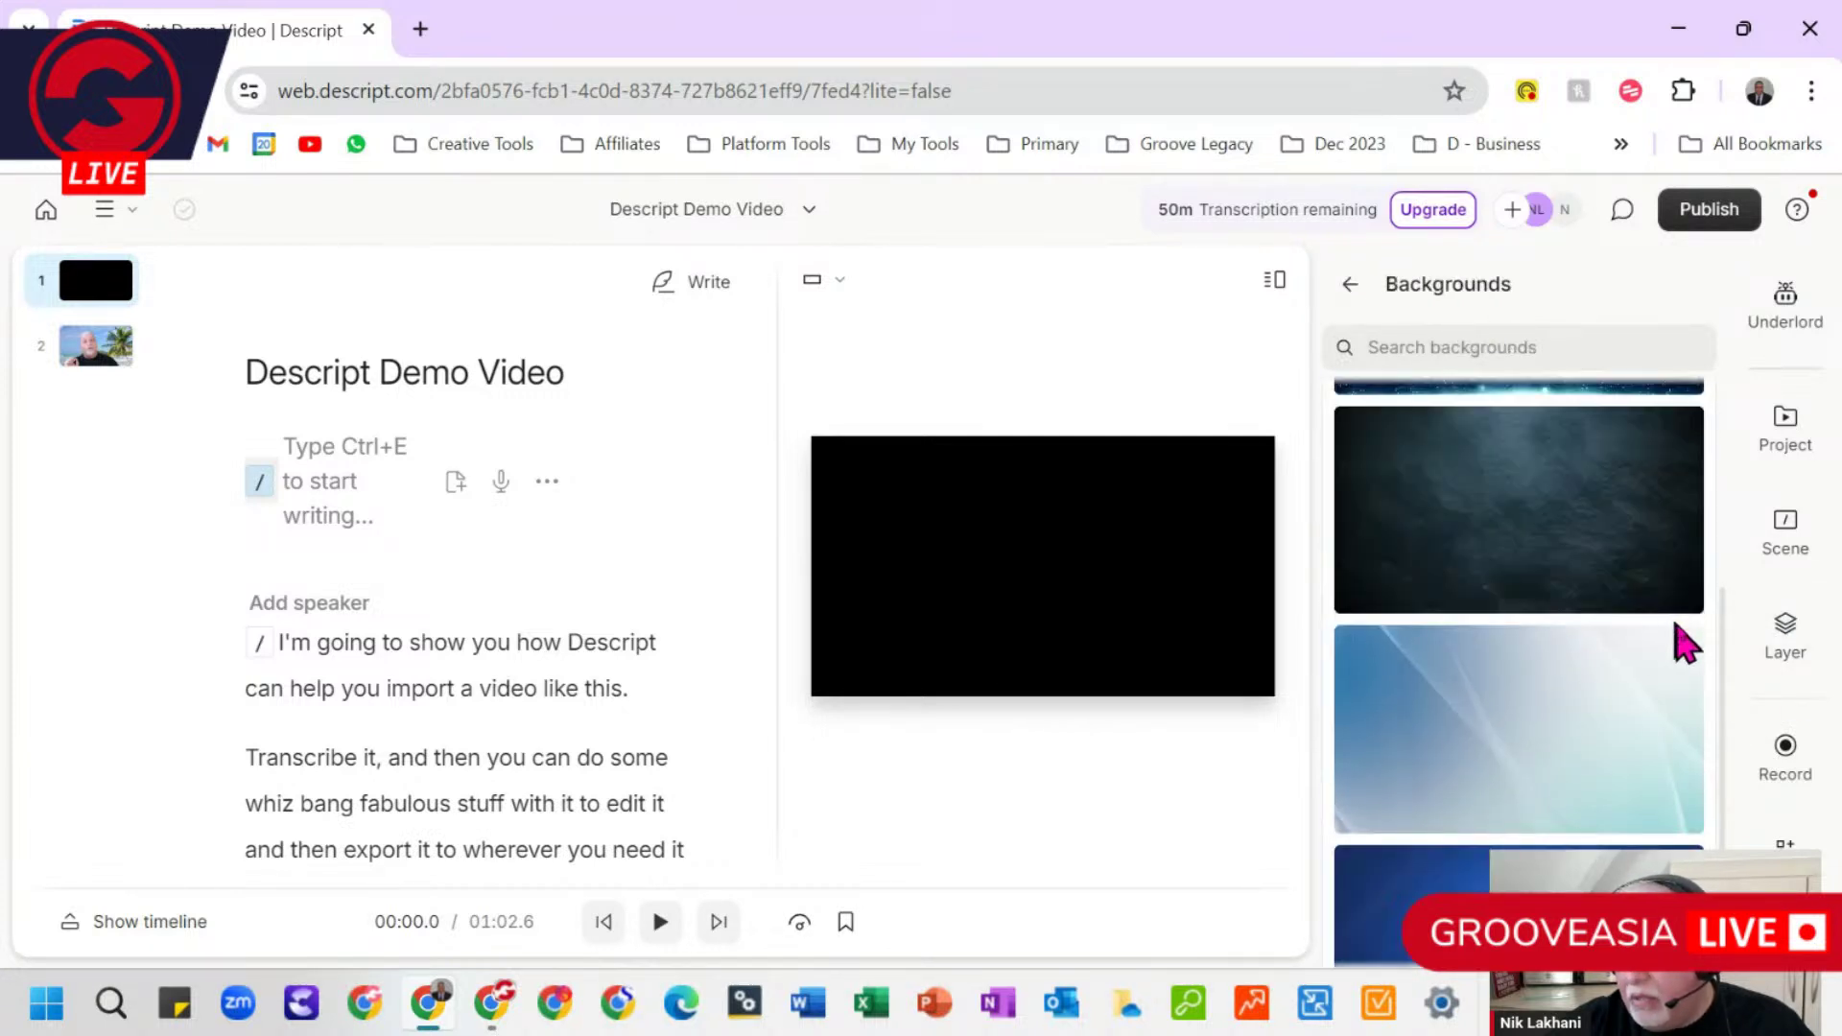
{"action": "scroll", "coordinate": [1686, 672], "scroll_direction": "down", "scroll_amount": 3}
{"action": "scroll", "coordinate": [1686, 679], "scroll_direction": "up", "scroll_amount": 3}
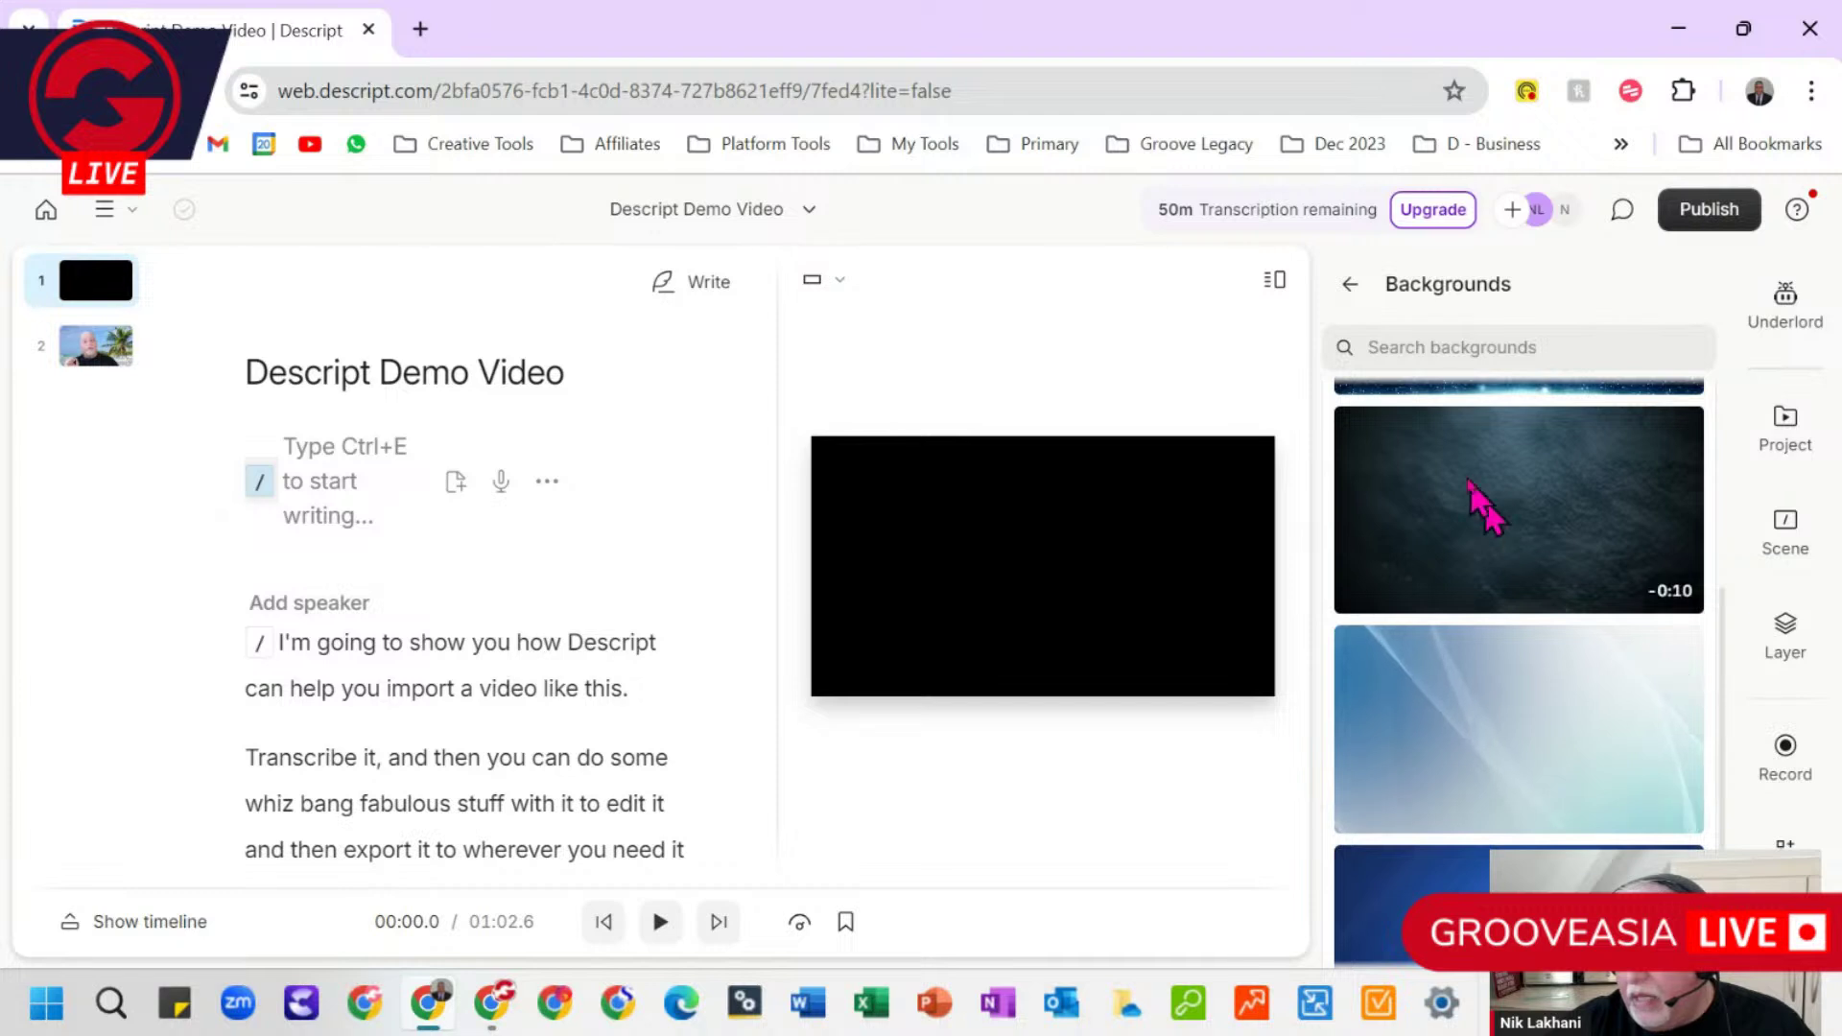
{"action": "left_click", "coordinate": [1490, 496]}
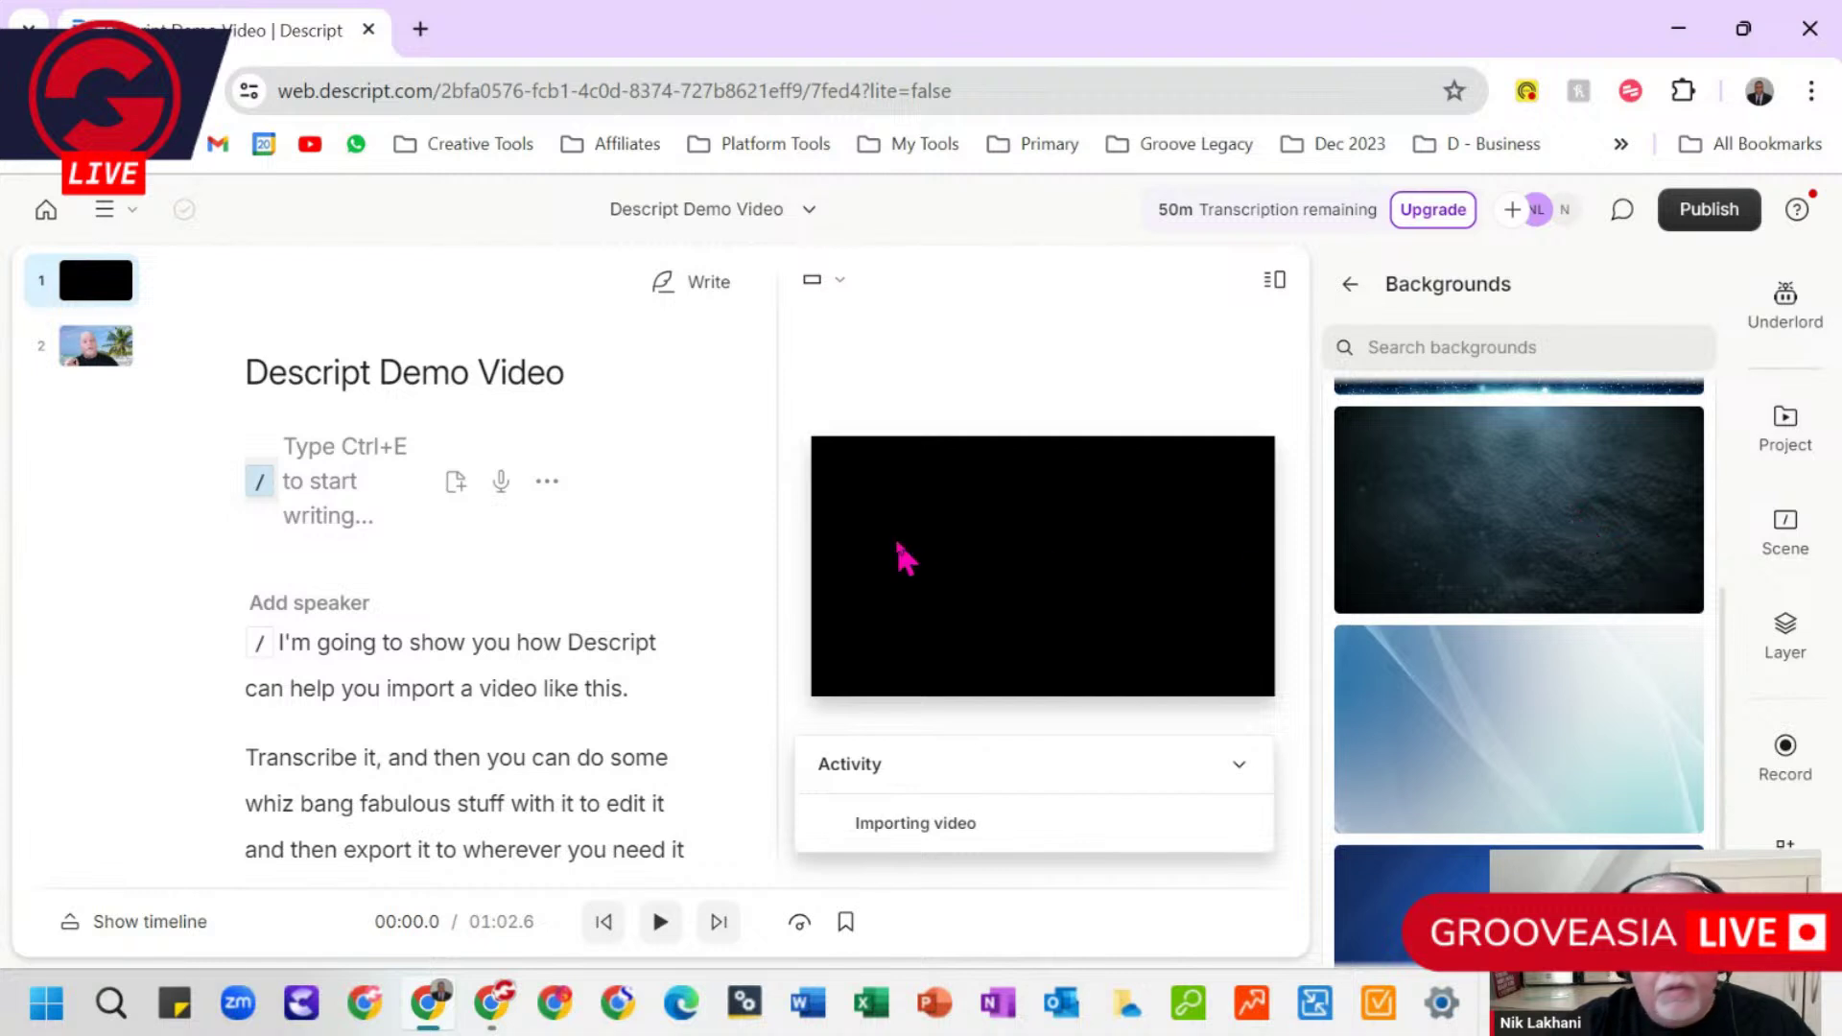
{"action": "left_click", "coordinate": [856, 591]}
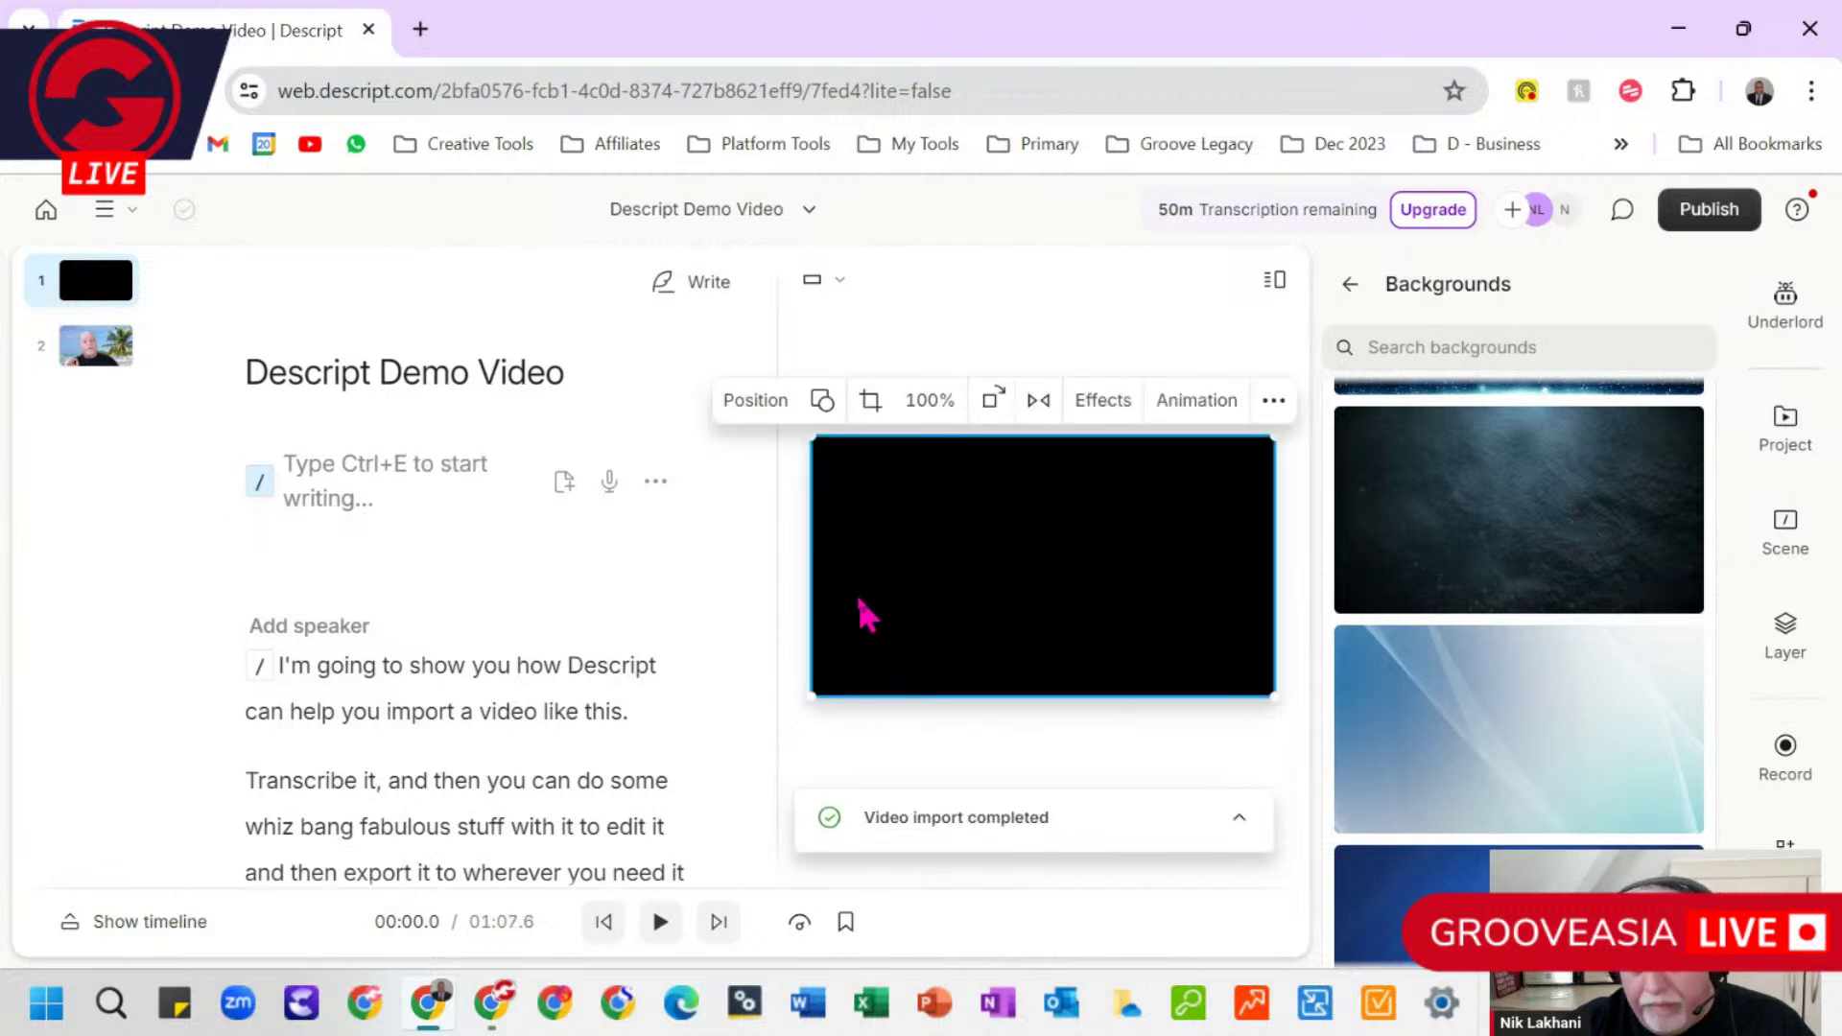
{"action": "left_click", "coordinate": [660, 924]}
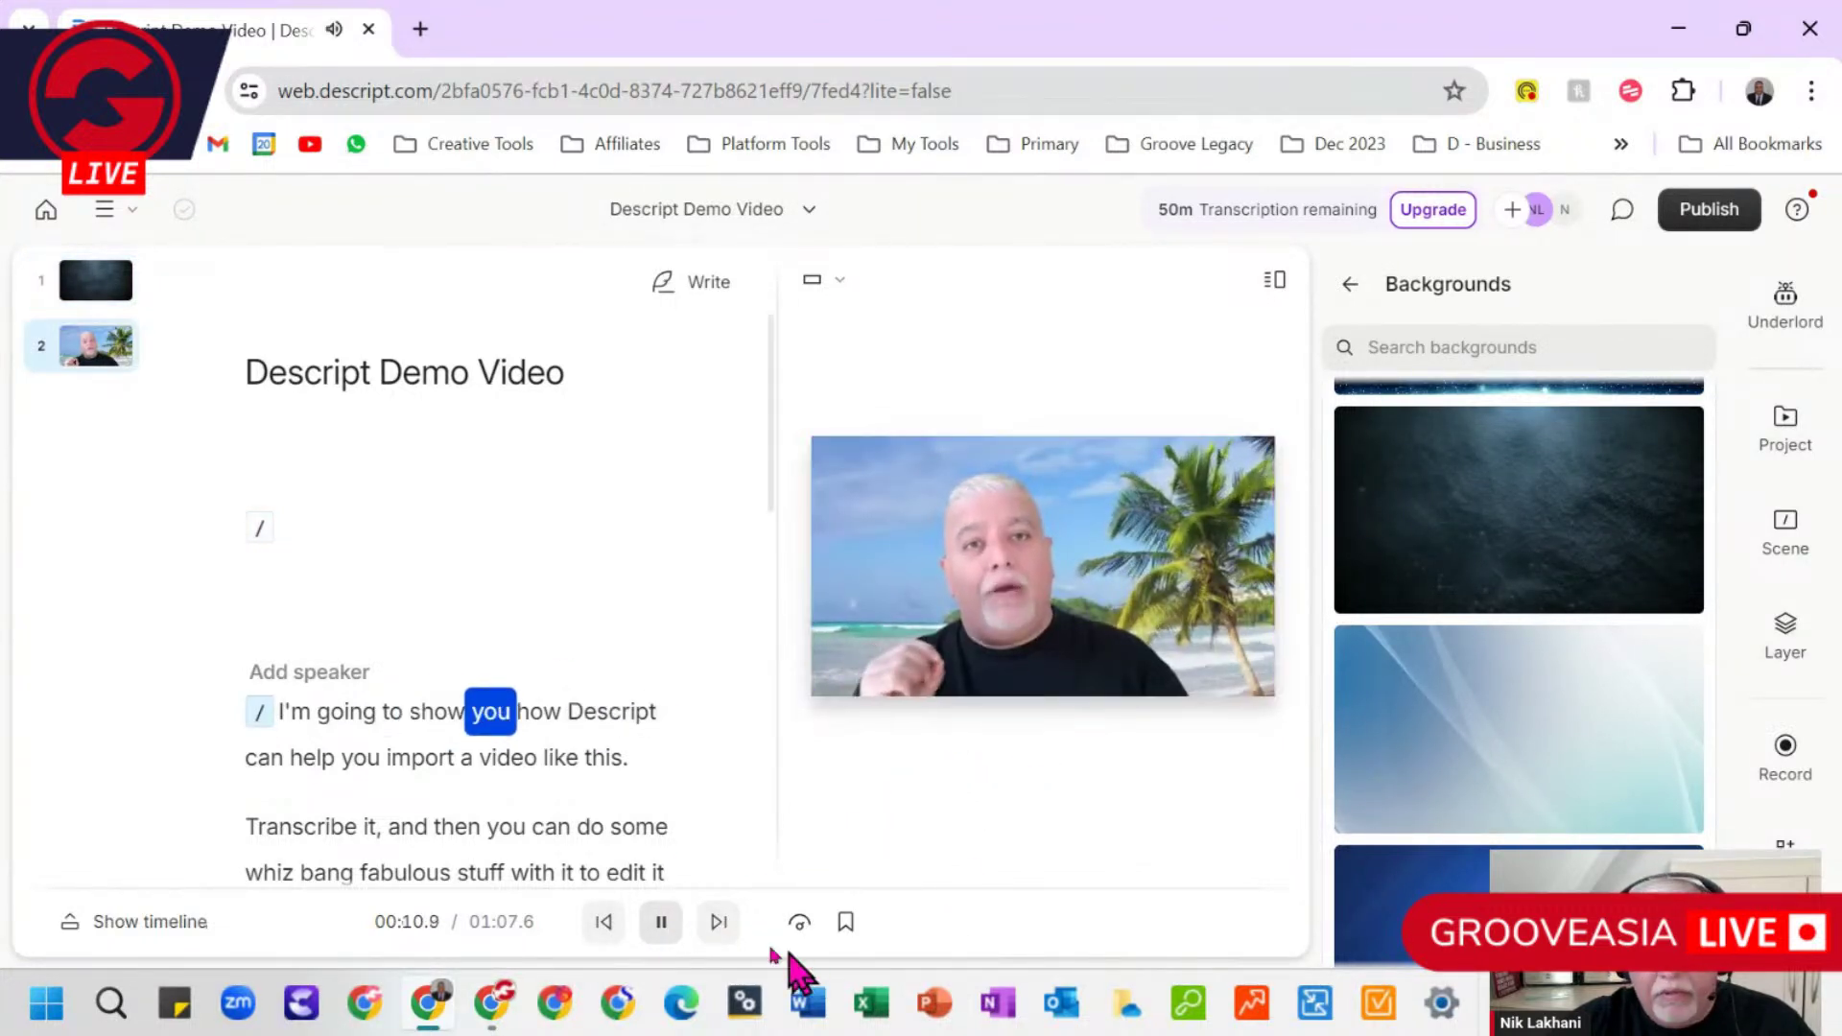
{"action": "left_click", "coordinate": [661, 922]}
Step: Add a dynamic Title text to the opening scene and centre-align it in its box
{"action": "left_click", "coordinate": [69, 290]}
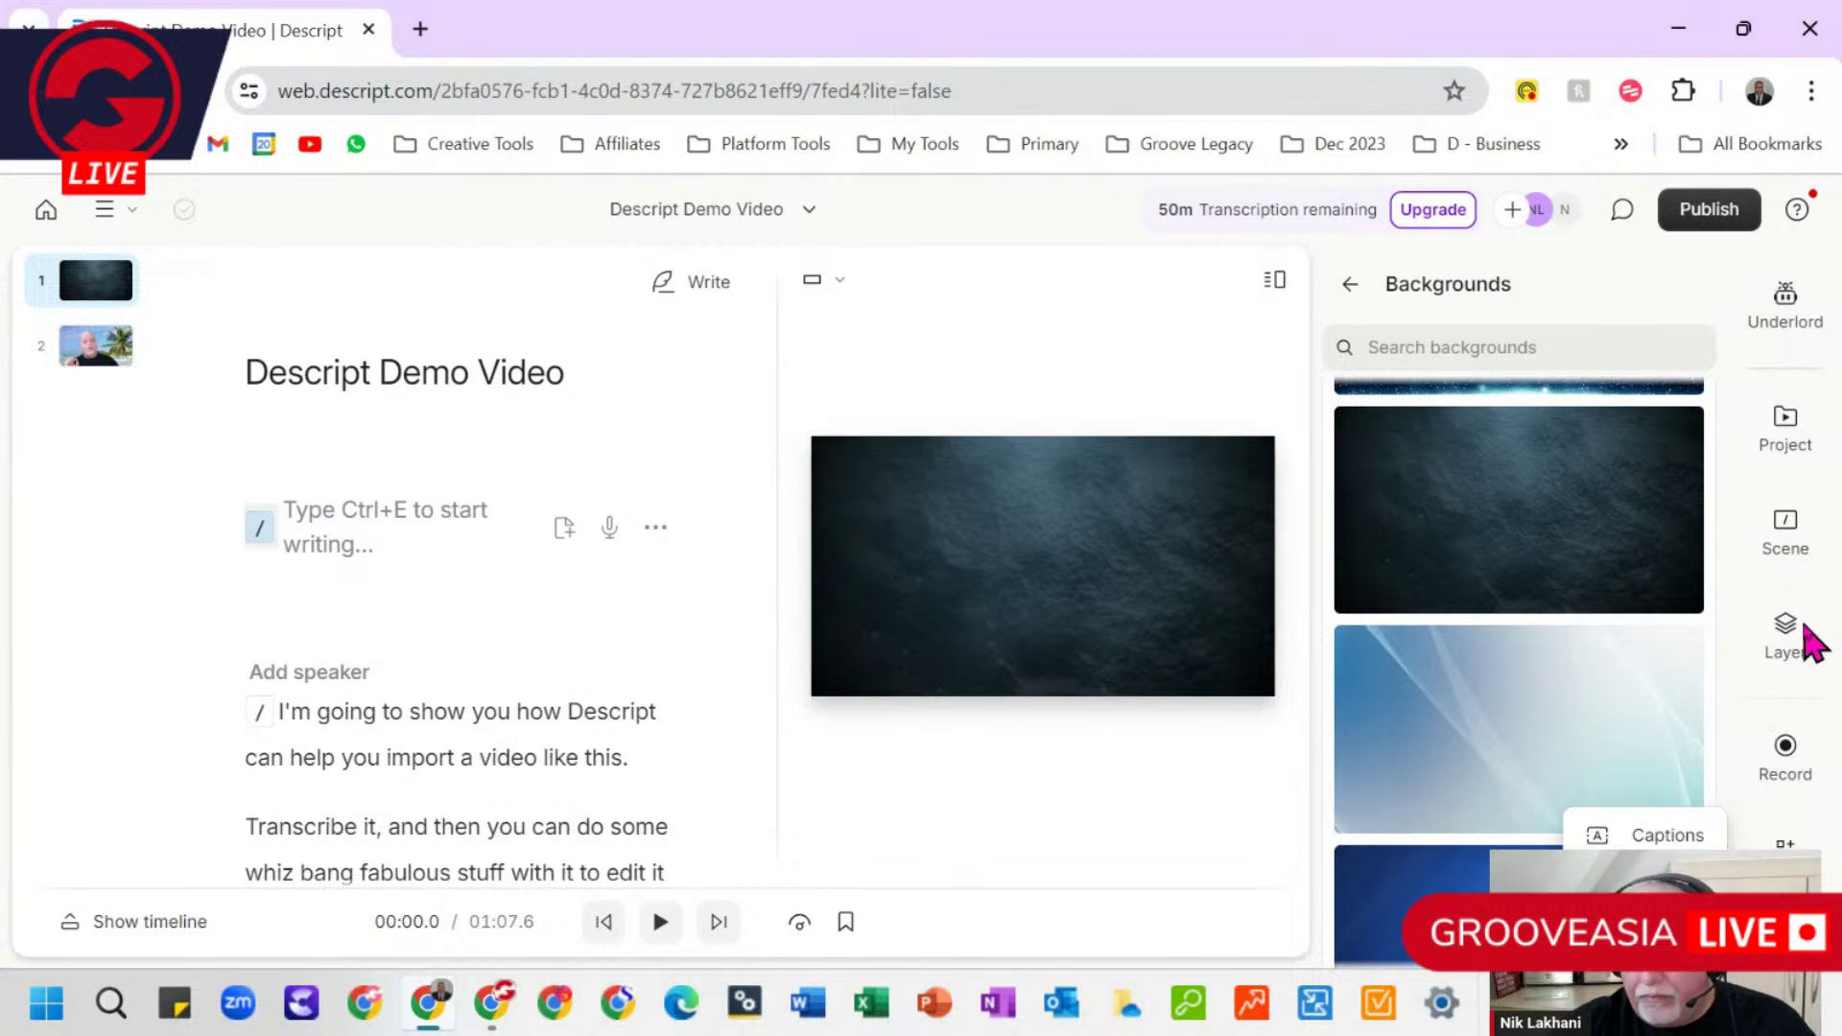
{"action": "left_click", "coordinate": [1785, 849]}
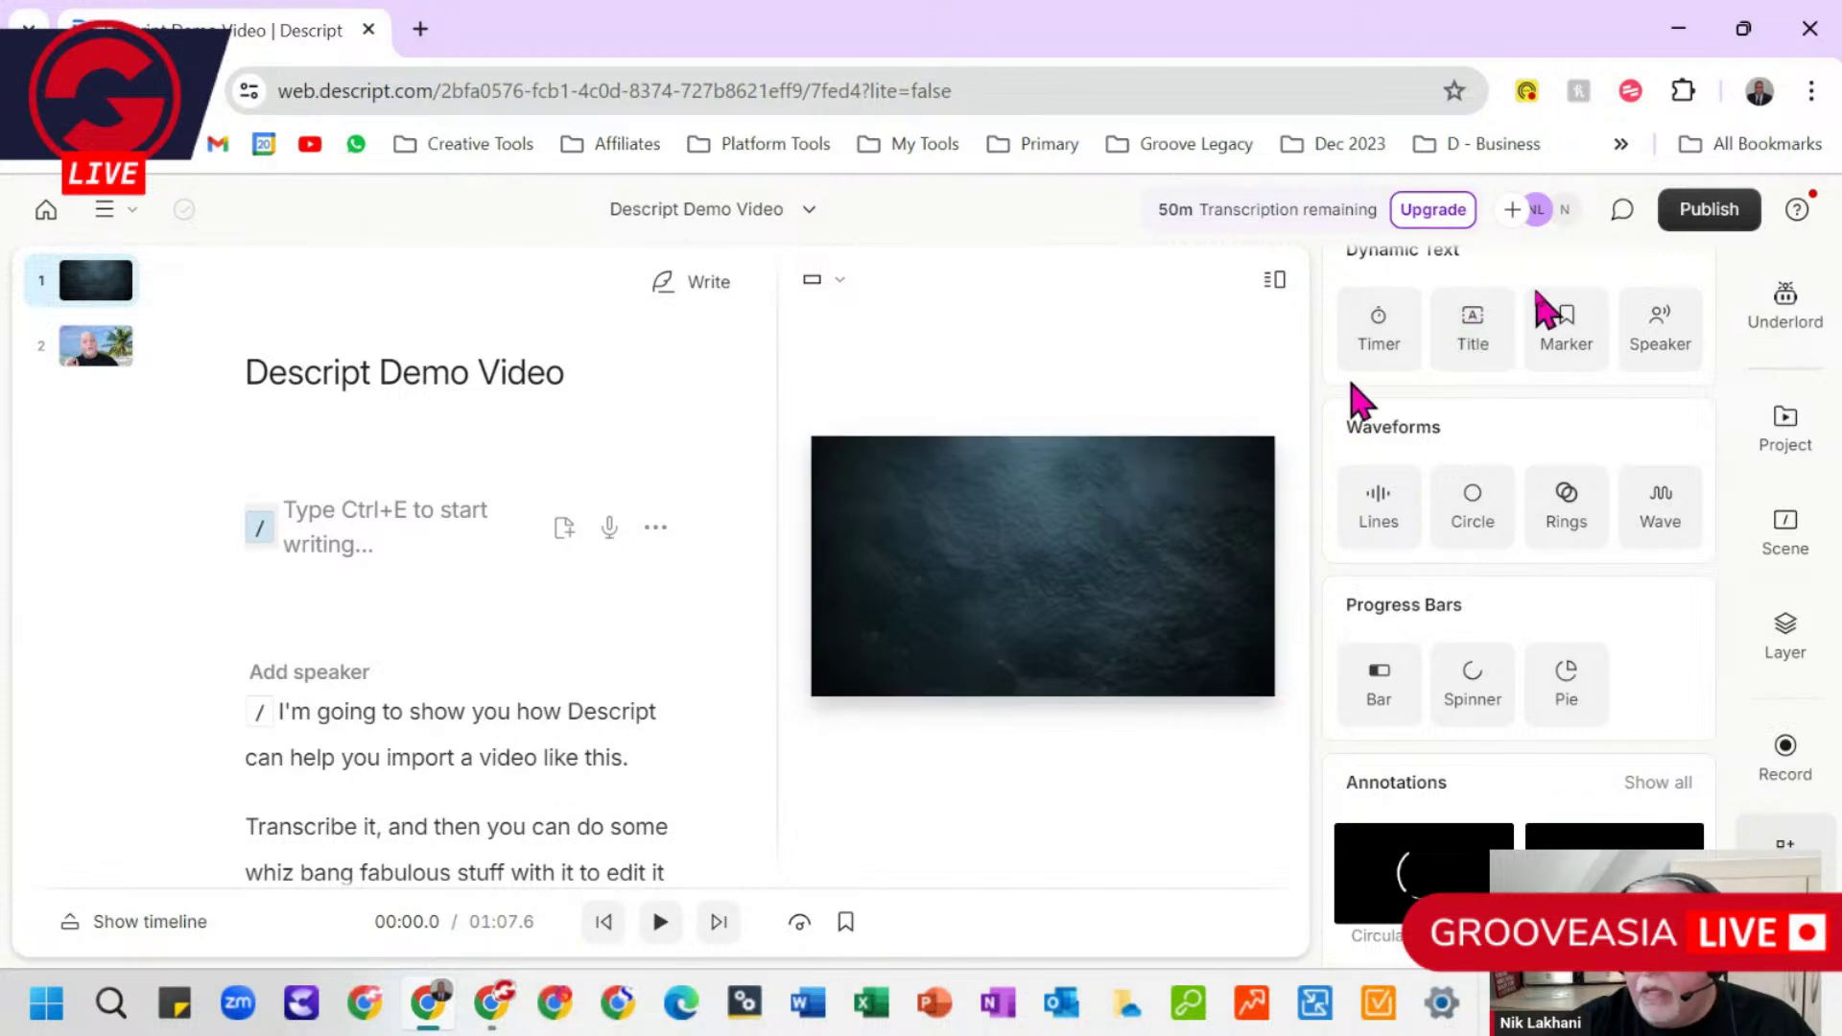
{"action": "left_click", "coordinate": [1495, 316]}
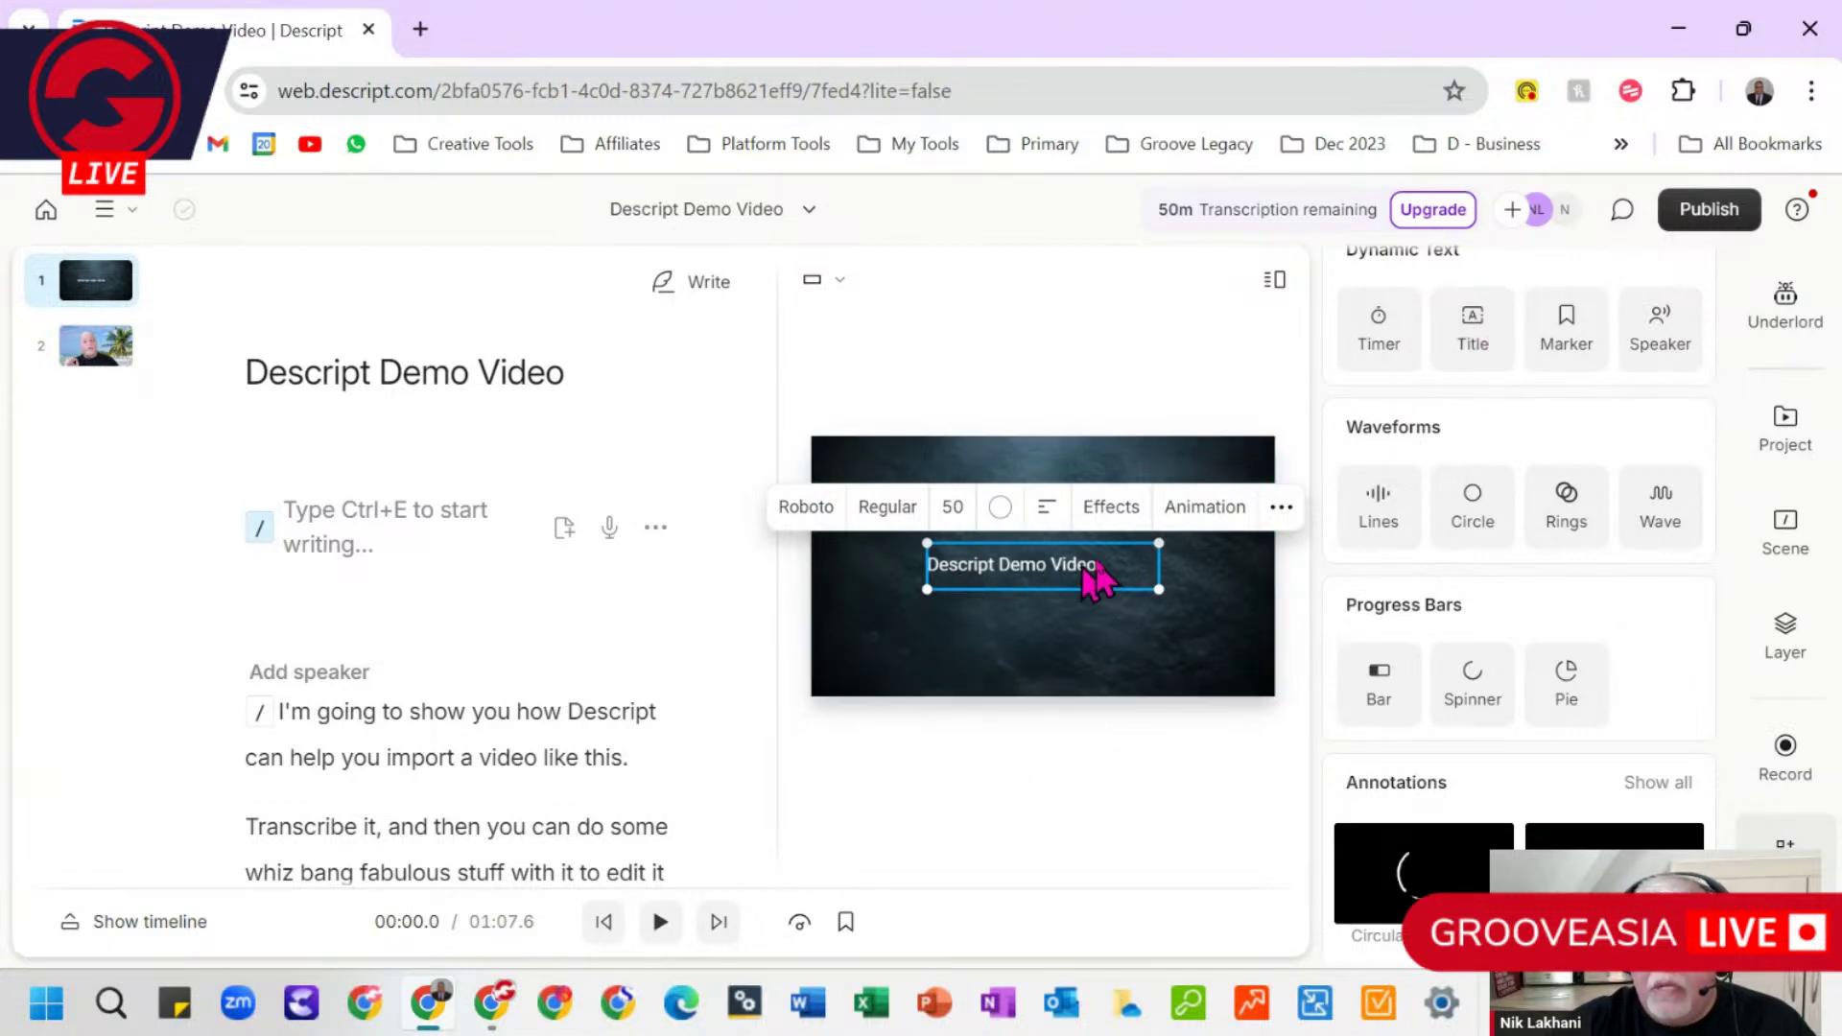
{"action": "left_click", "coordinate": [1050, 510]}
{"action": "left_click", "coordinate": [1050, 510]}
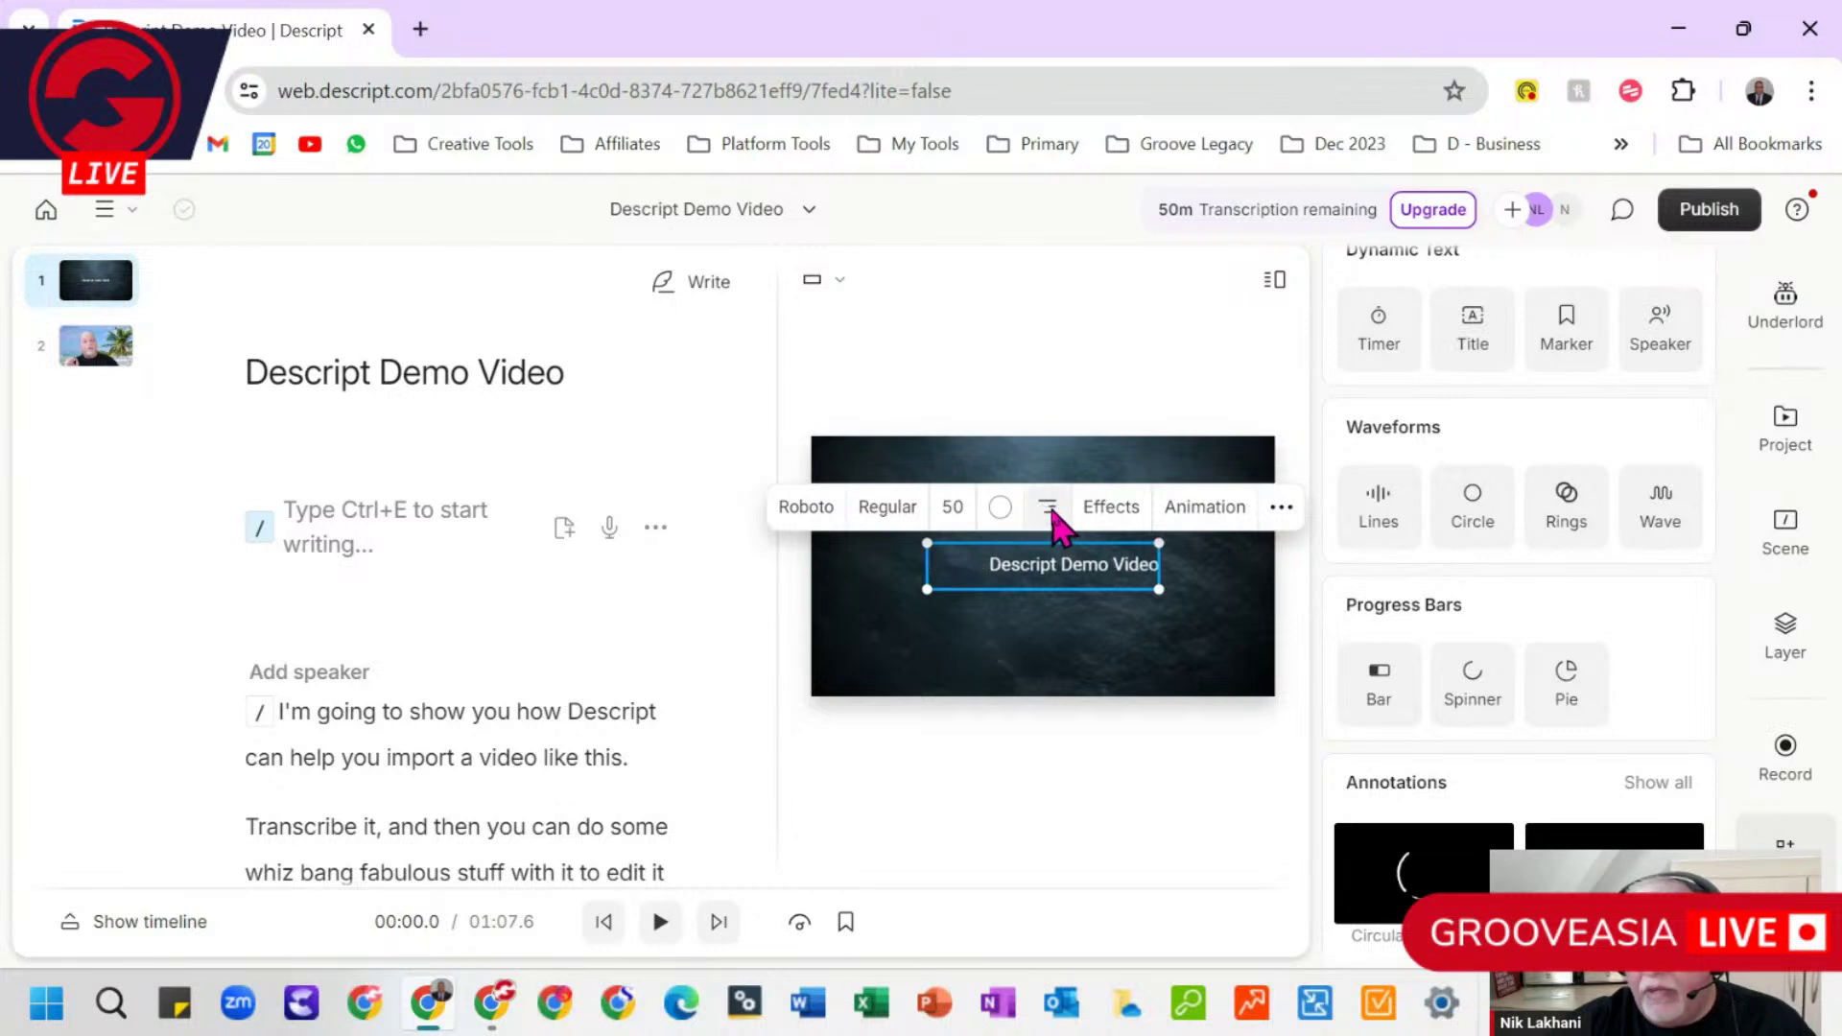
{"action": "left_click", "coordinate": [1050, 510]}
{"action": "left_click", "coordinate": [1050, 510]}
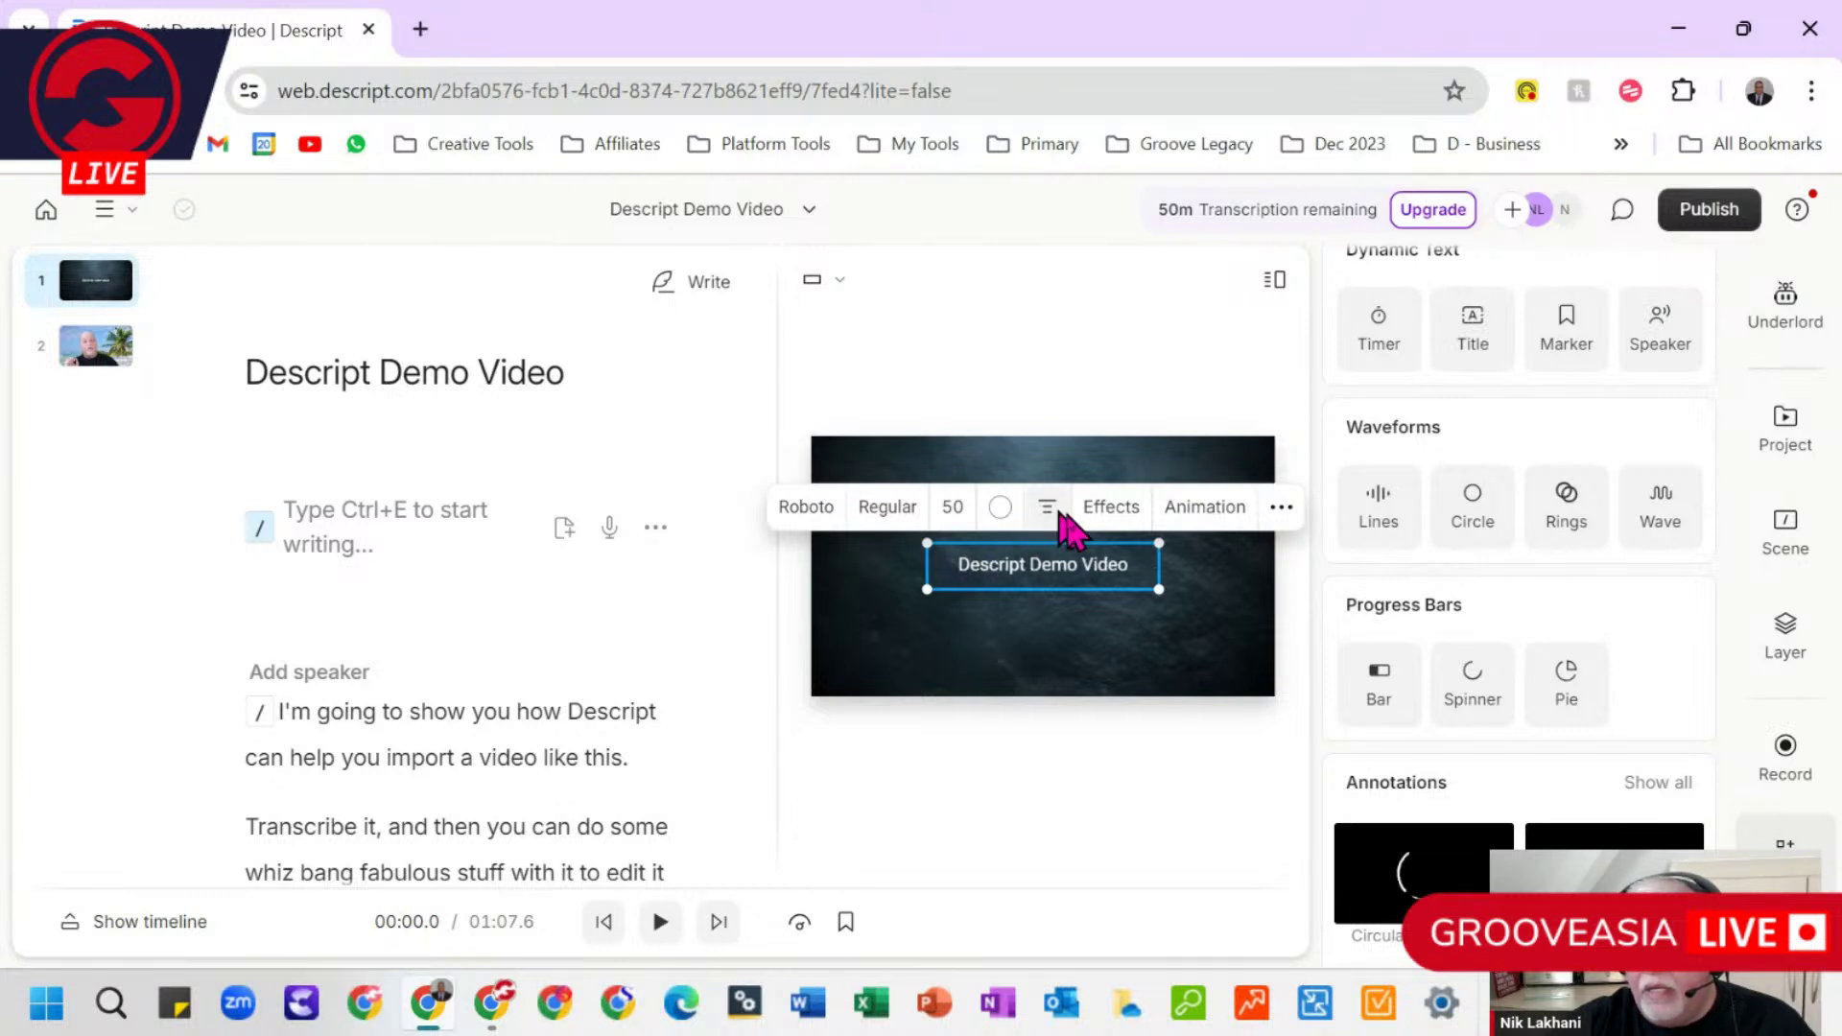
Step: Try the Blur effect on the title text and switch it off again
{"action": "left_click", "coordinate": [1113, 508]}
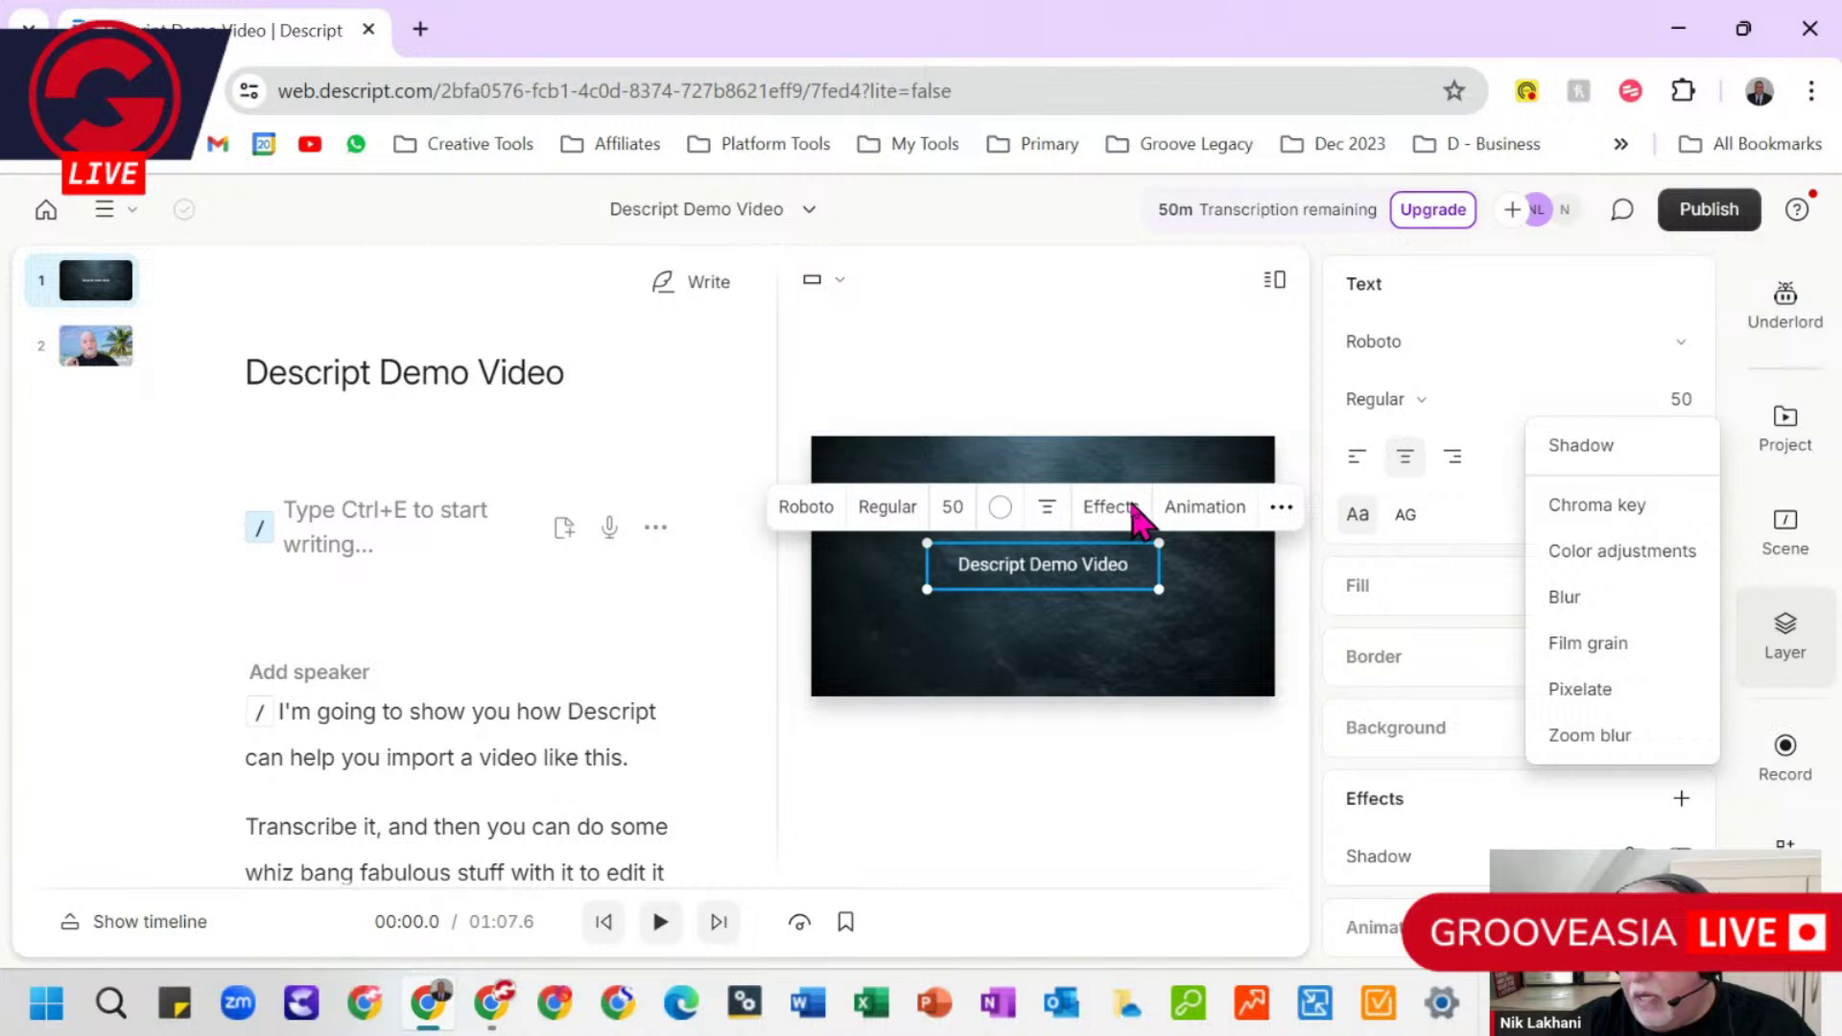
{"action": "left_click", "coordinate": [1601, 609]}
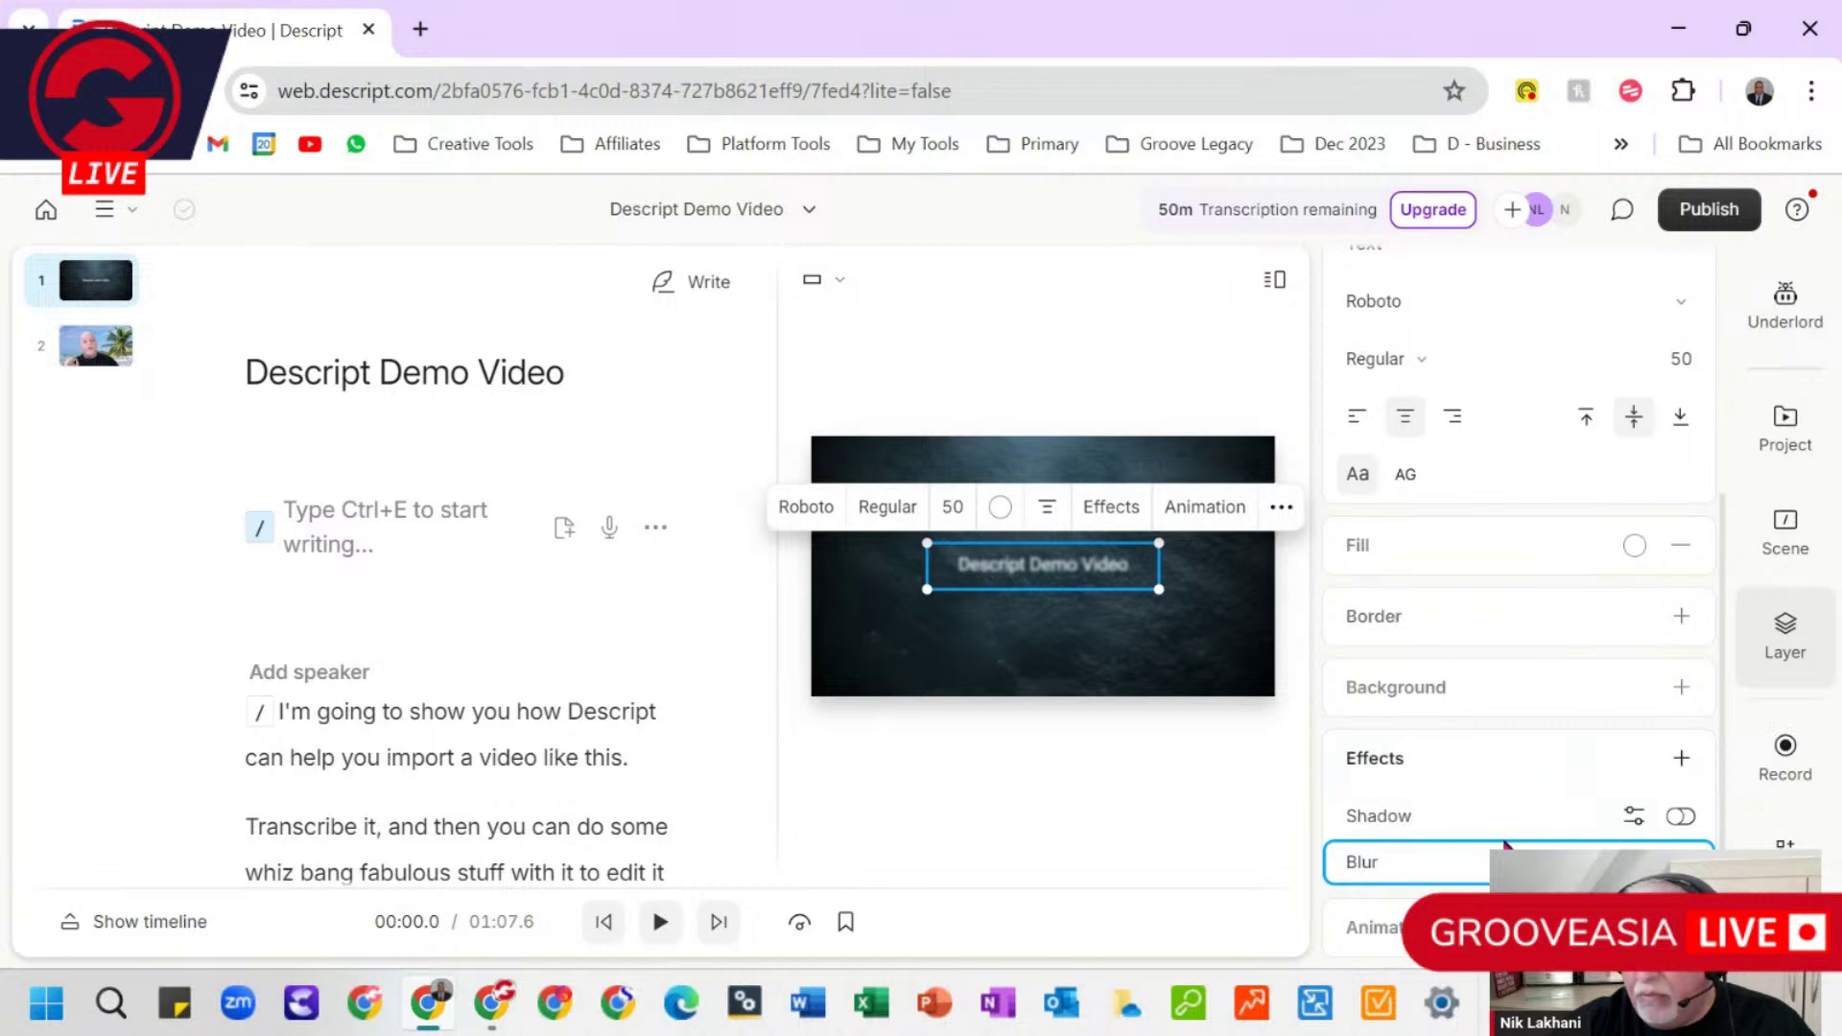
{"action": "left_click", "coordinate": [1681, 863]}
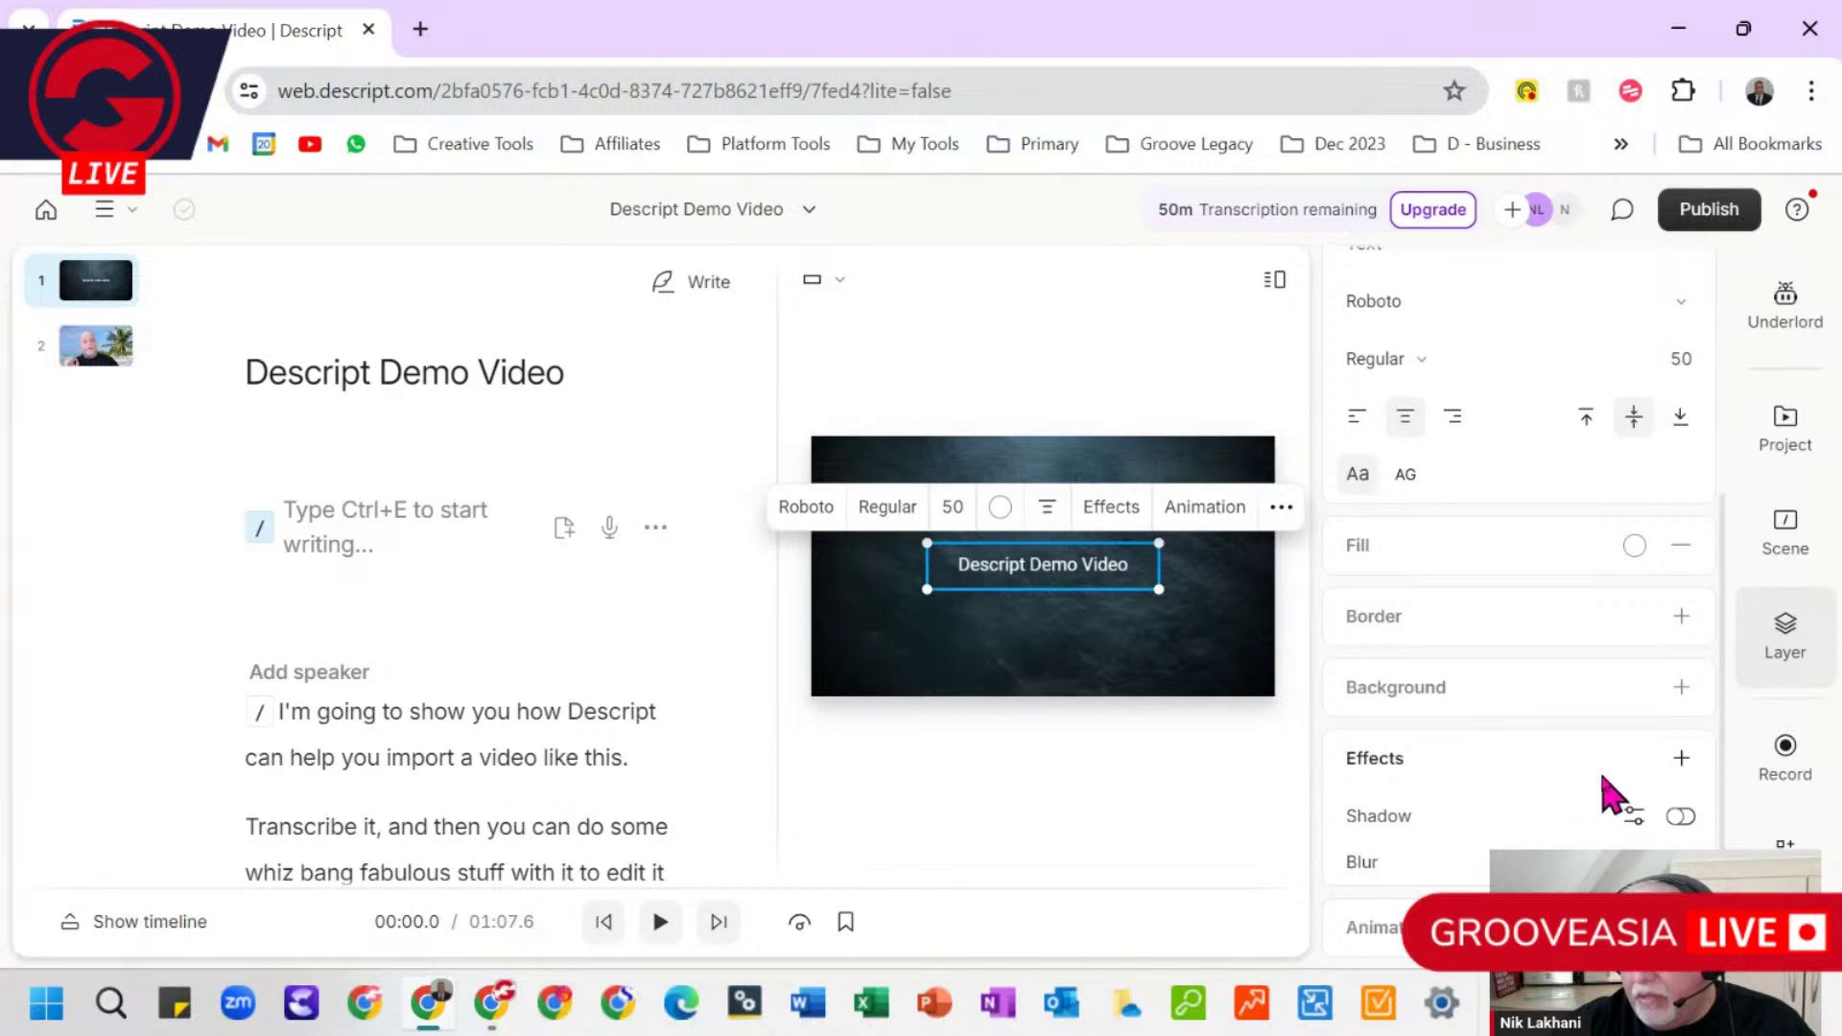
Step: Add the Color adjustments effect to the title text
{"action": "left_click", "coordinate": [1404, 769]}
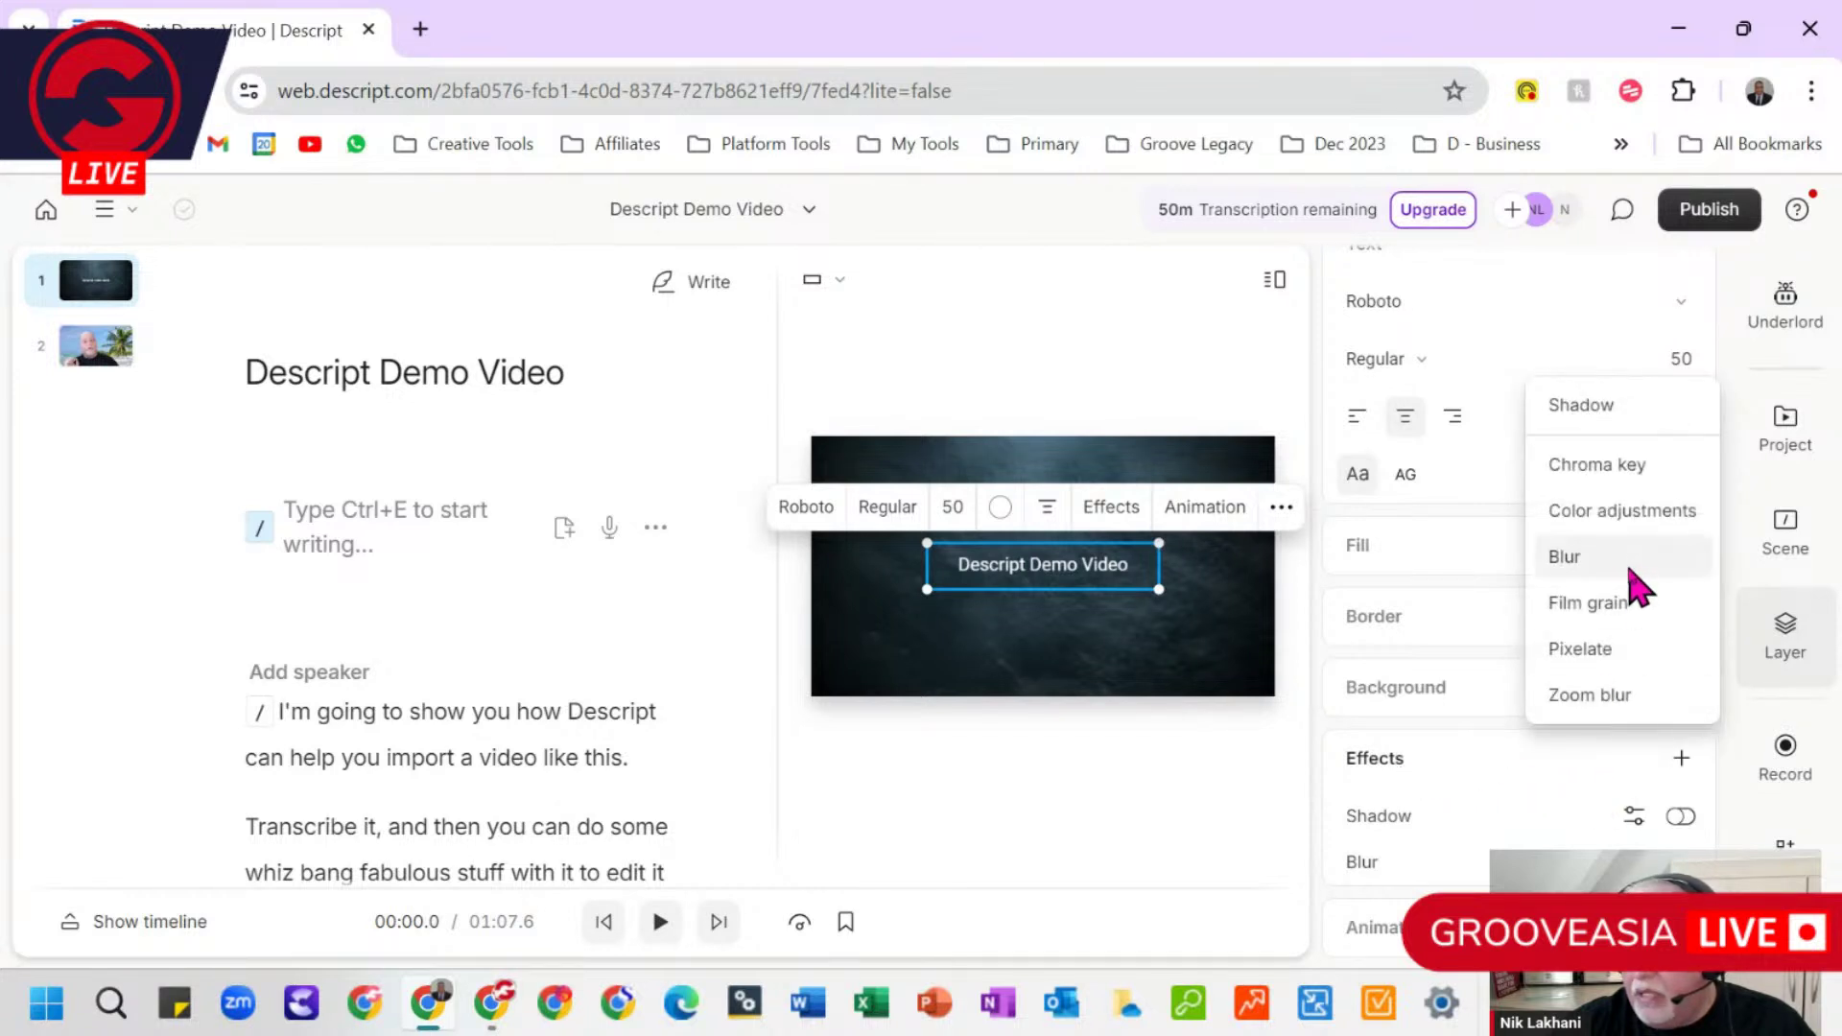
{"action": "left_click", "coordinate": [1653, 511]}
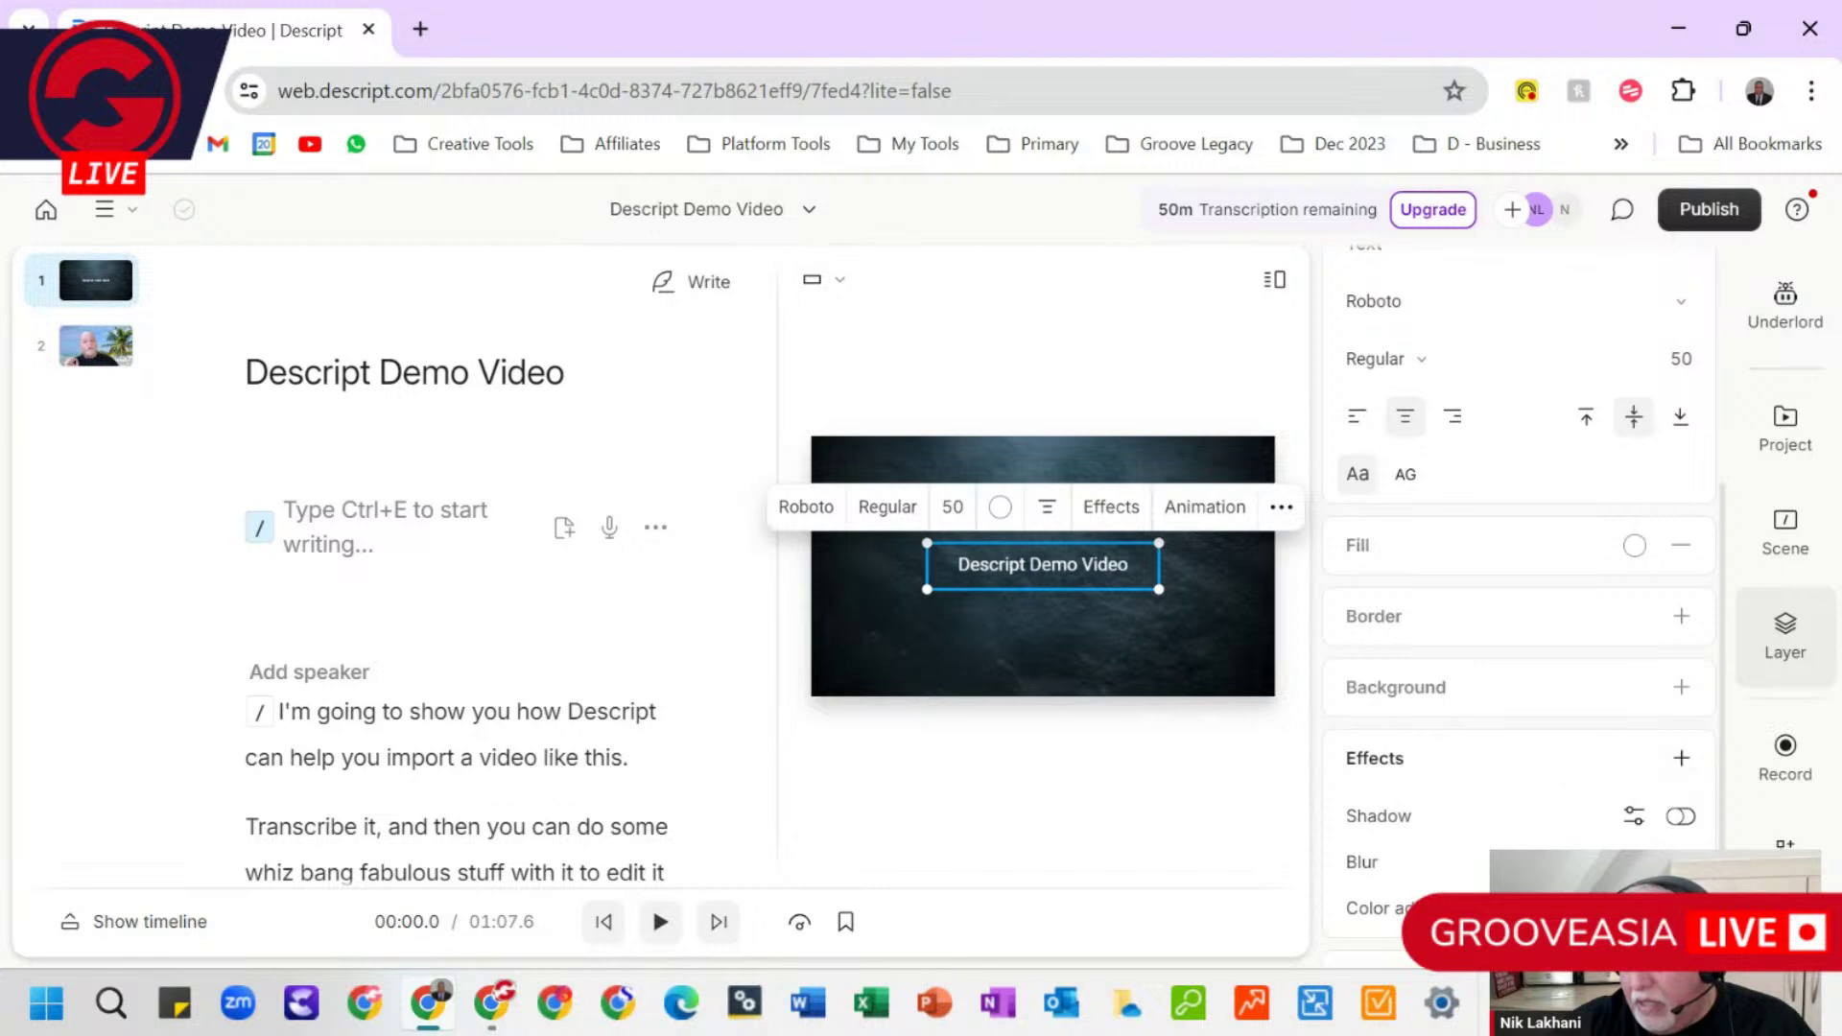
{"action": "scroll", "coordinate": [1481, 781], "scroll_direction": "down", "scroll_amount": 1}
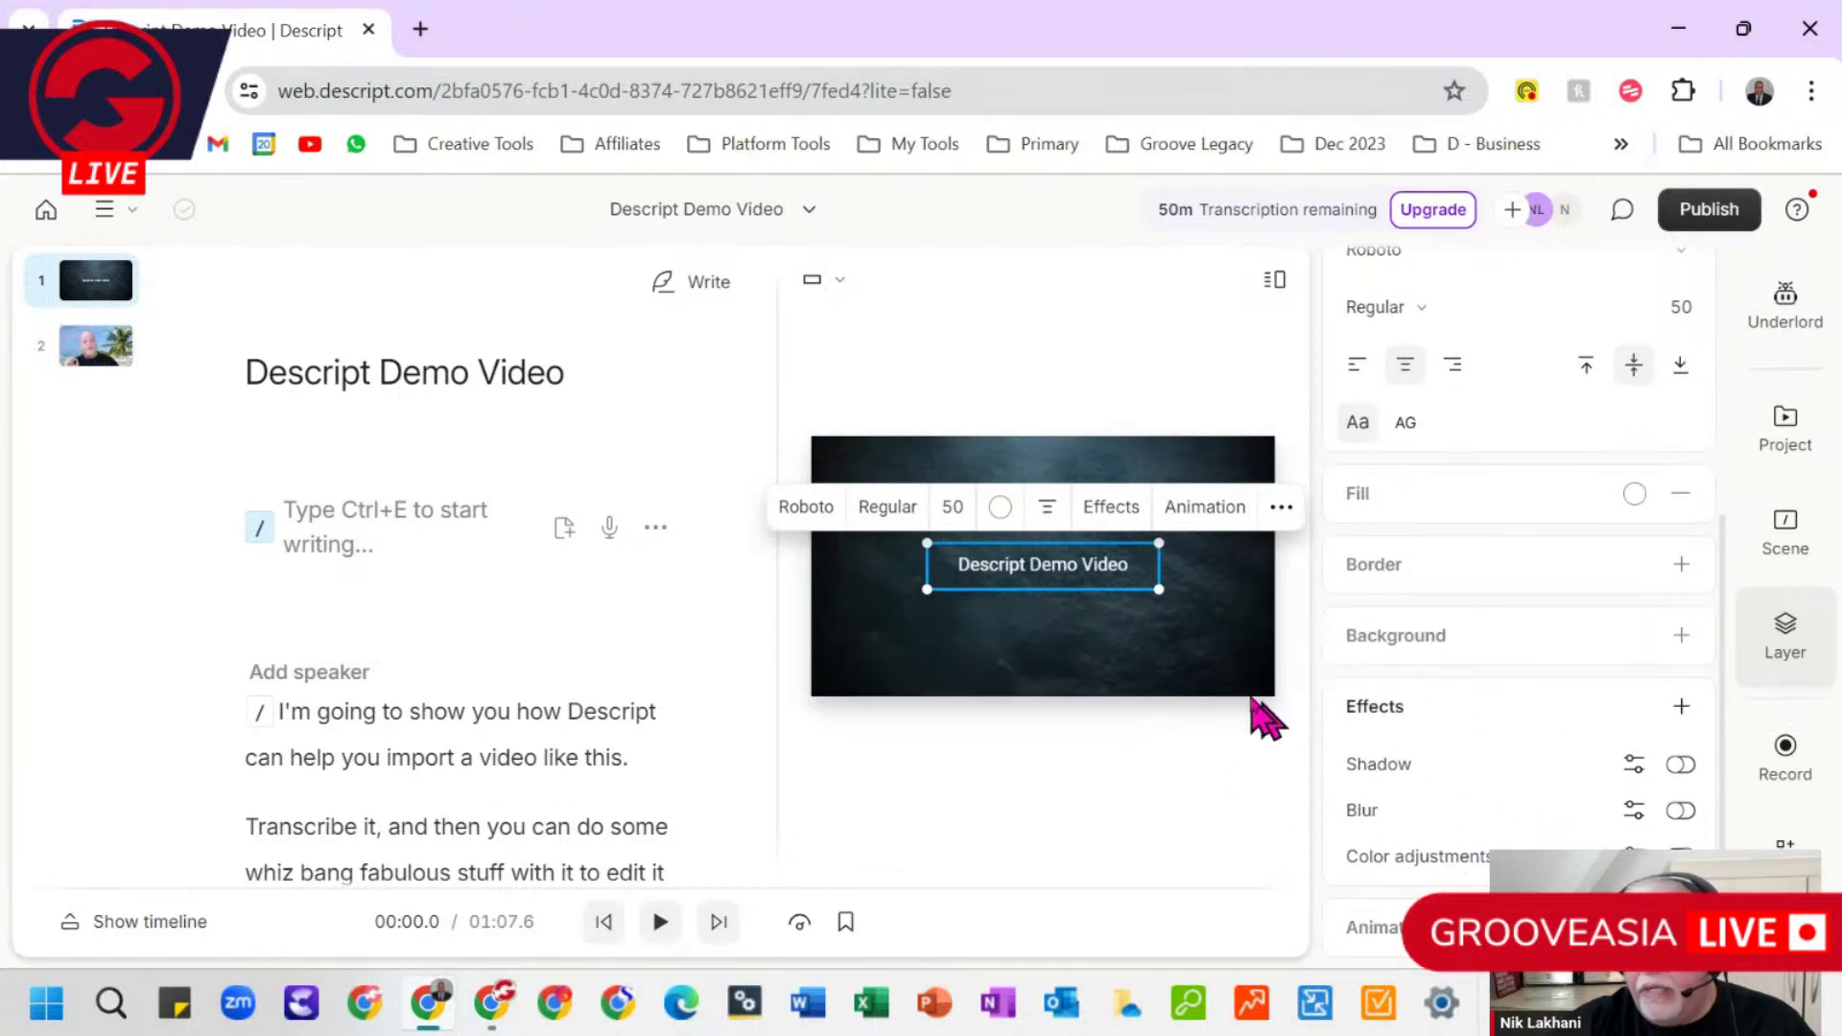
Step: Play the titled opening scene from its start into the first sentence of the talk to check the transition
{"action": "left_click", "coordinate": [1053, 584]}
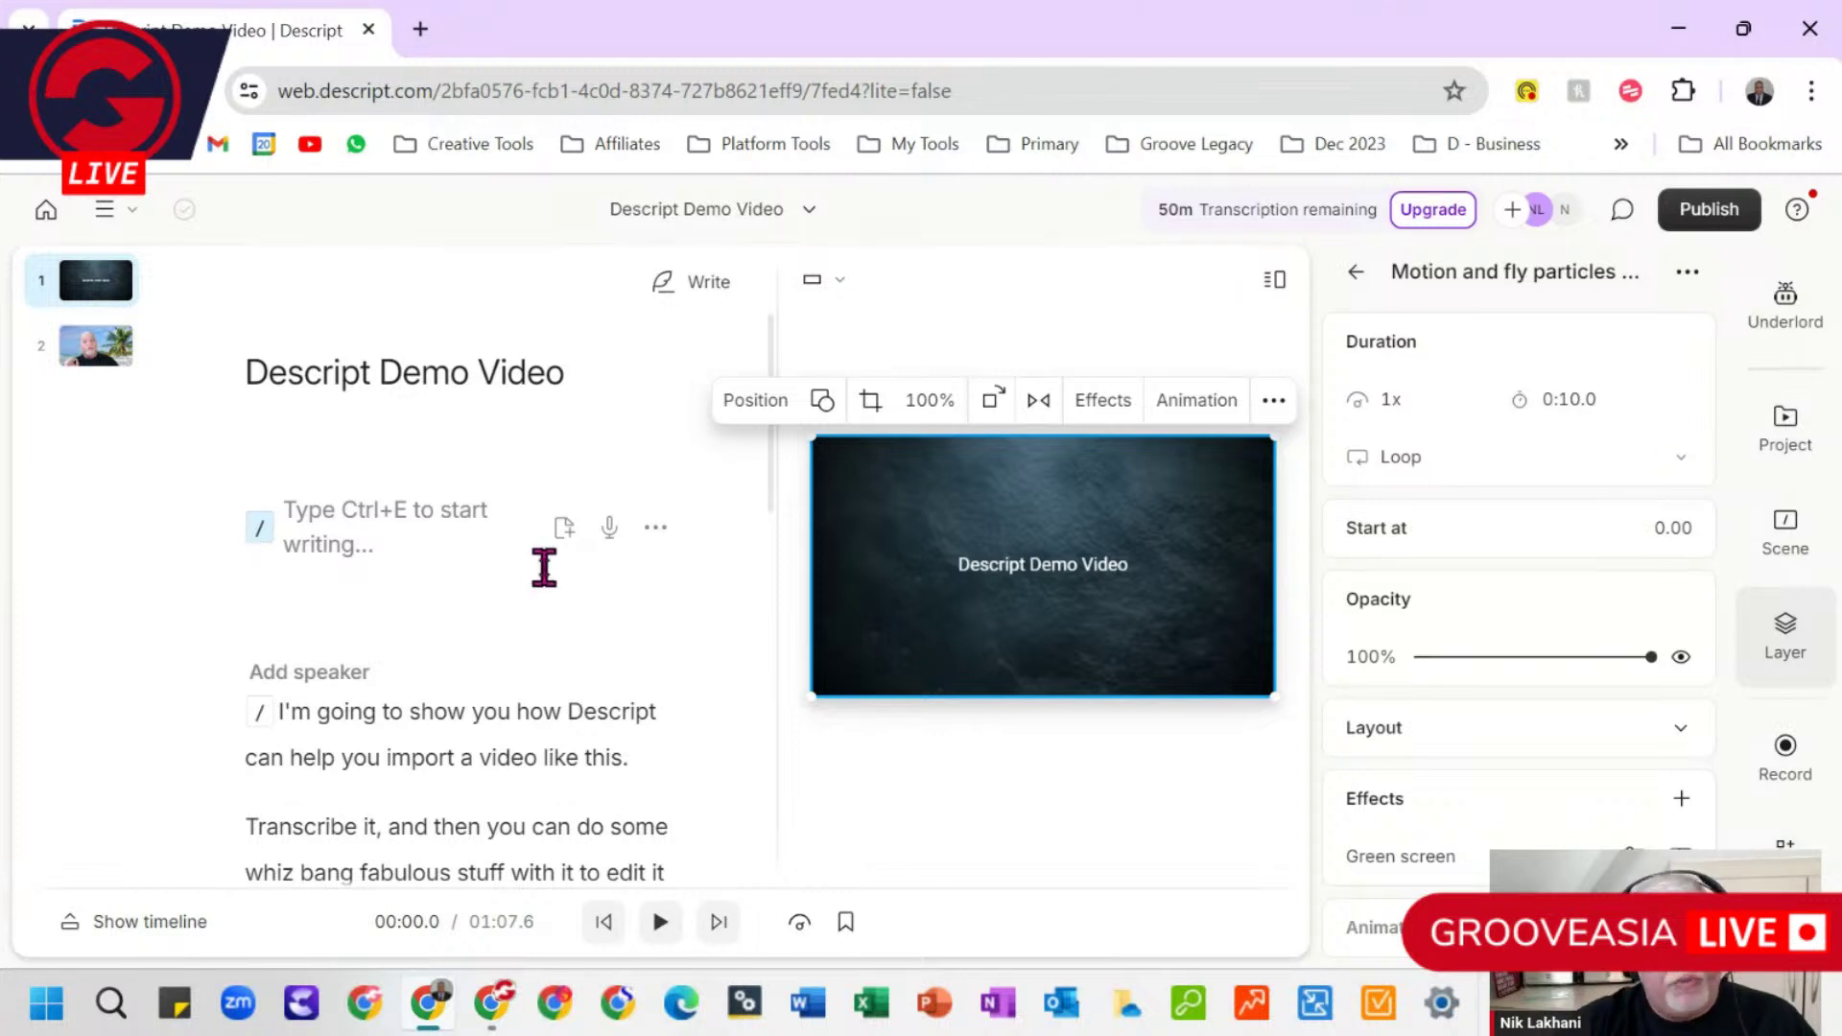
{"action": "left_click", "coordinate": [98, 288]}
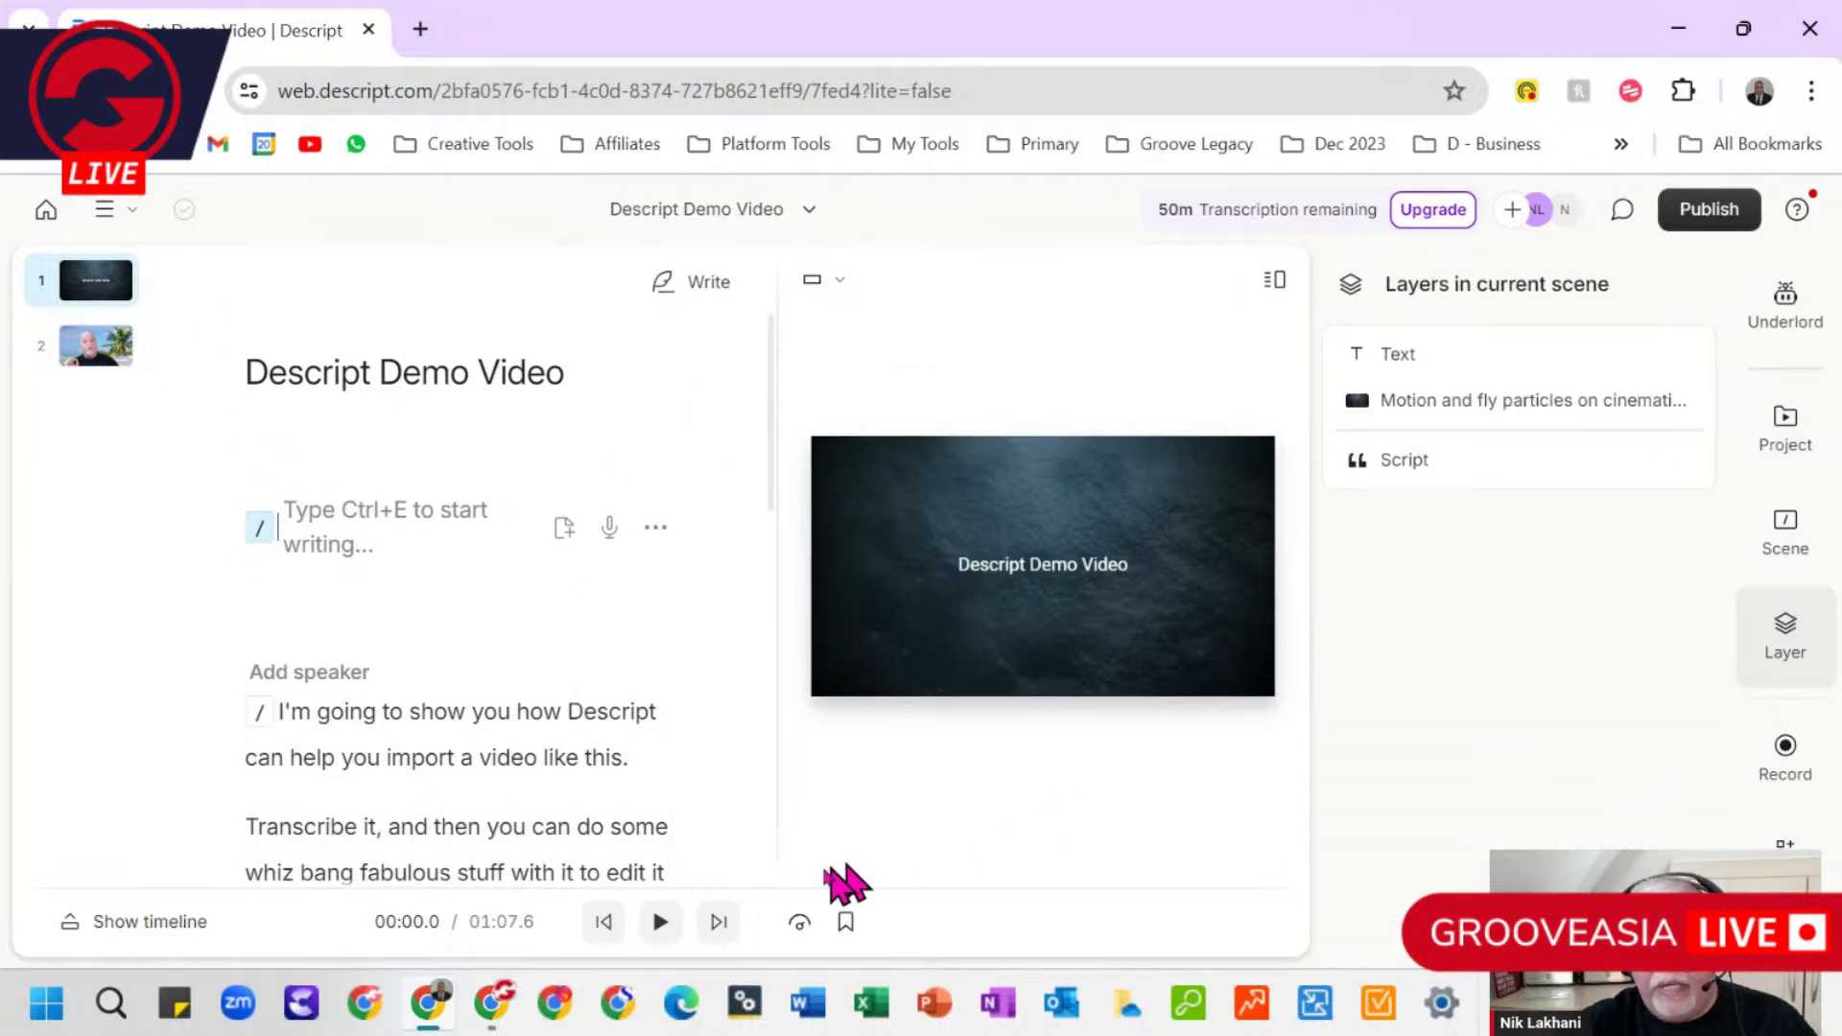
{"action": "left_click", "coordinate": [661, 922]}
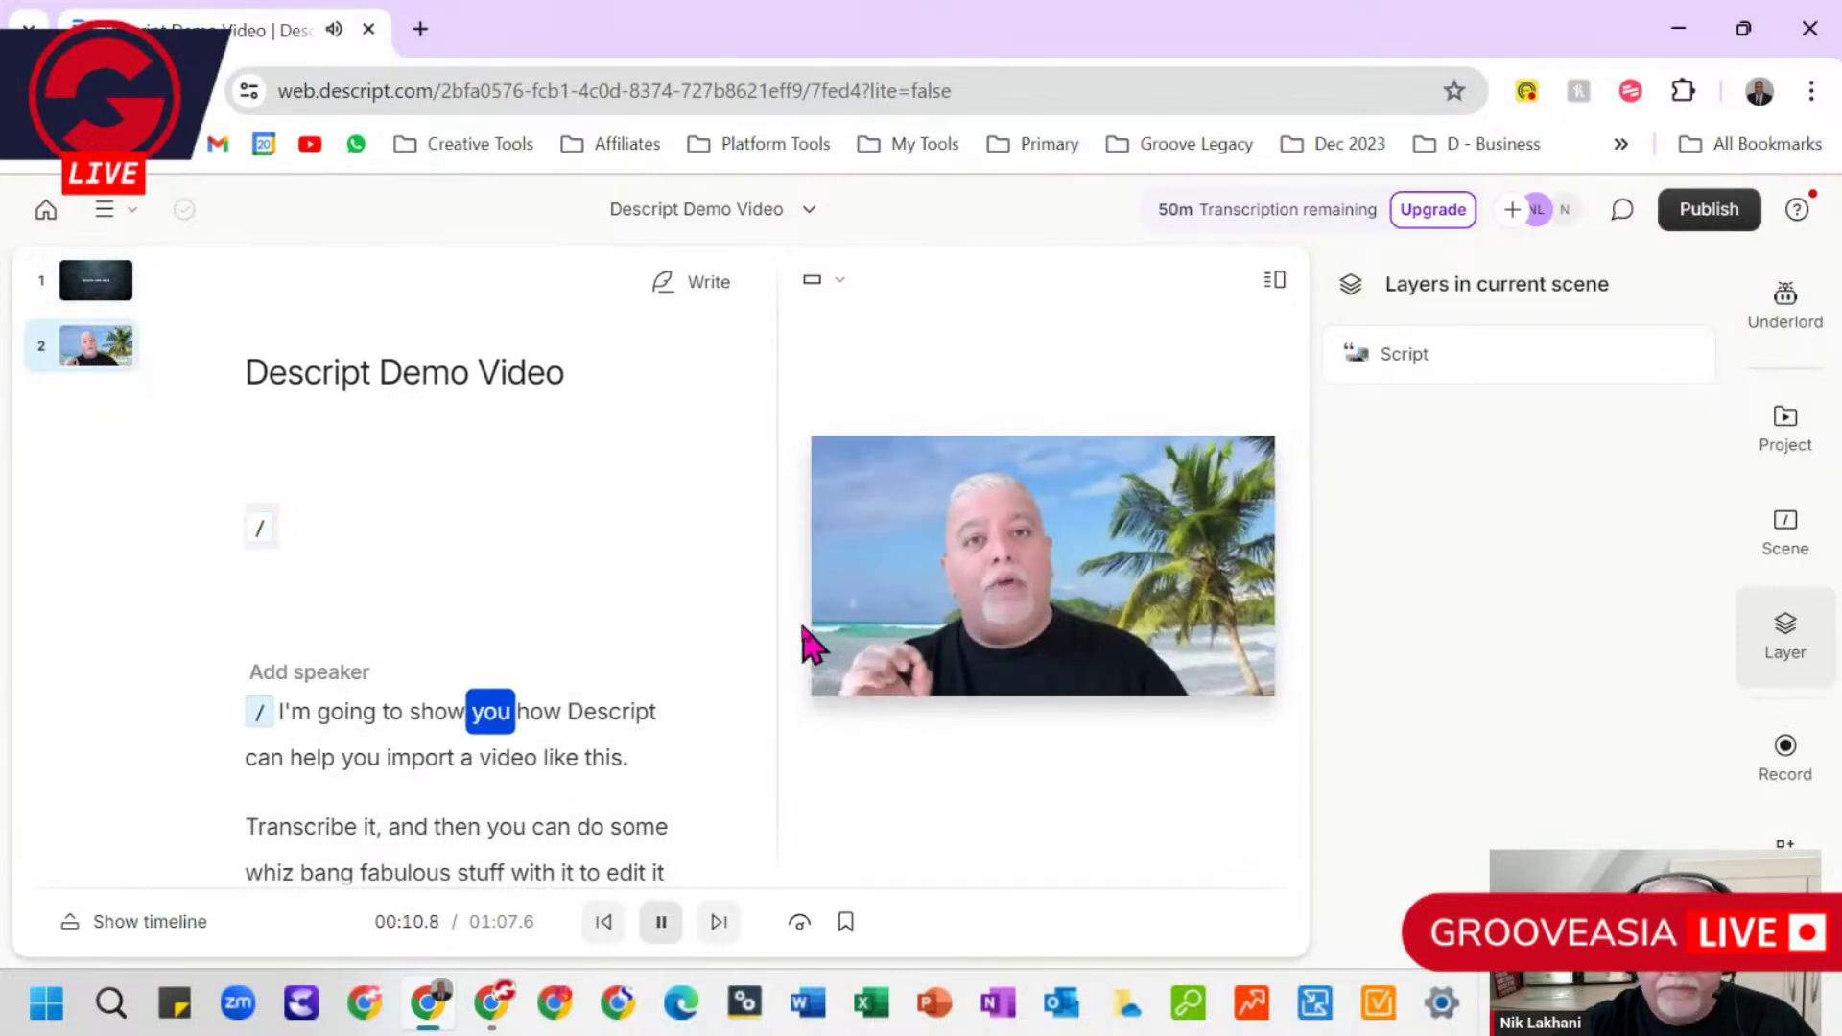
{"action": "left_click", "coordinate": [672, 925]}
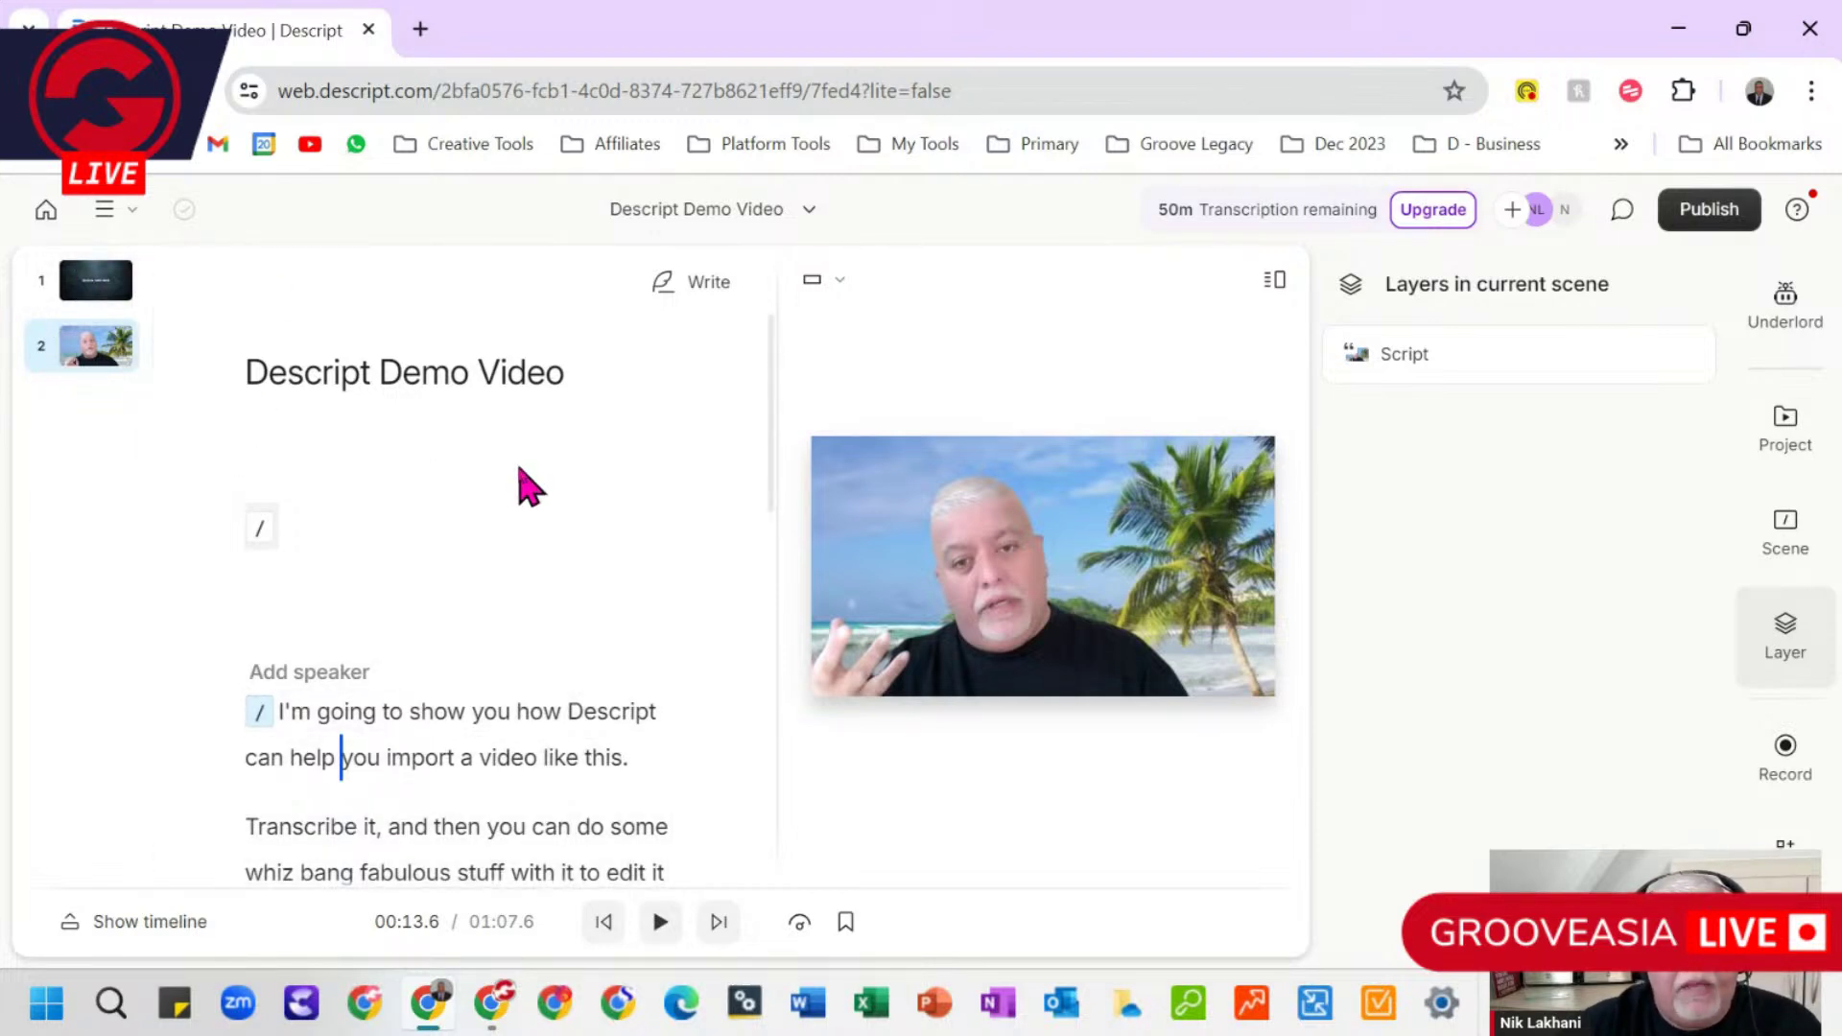
Step: Split off a new scene in the script right before the paragraph starting "And over the next couple of weeks"
{"action": "scroll", "coordinate": [508, 604], "scroll_direction": "down", "scroll_amount": 8}
{"action": "scroll", "coordinate": [535, 593], "scroll_direction": "up", "scroll_amount": 4}
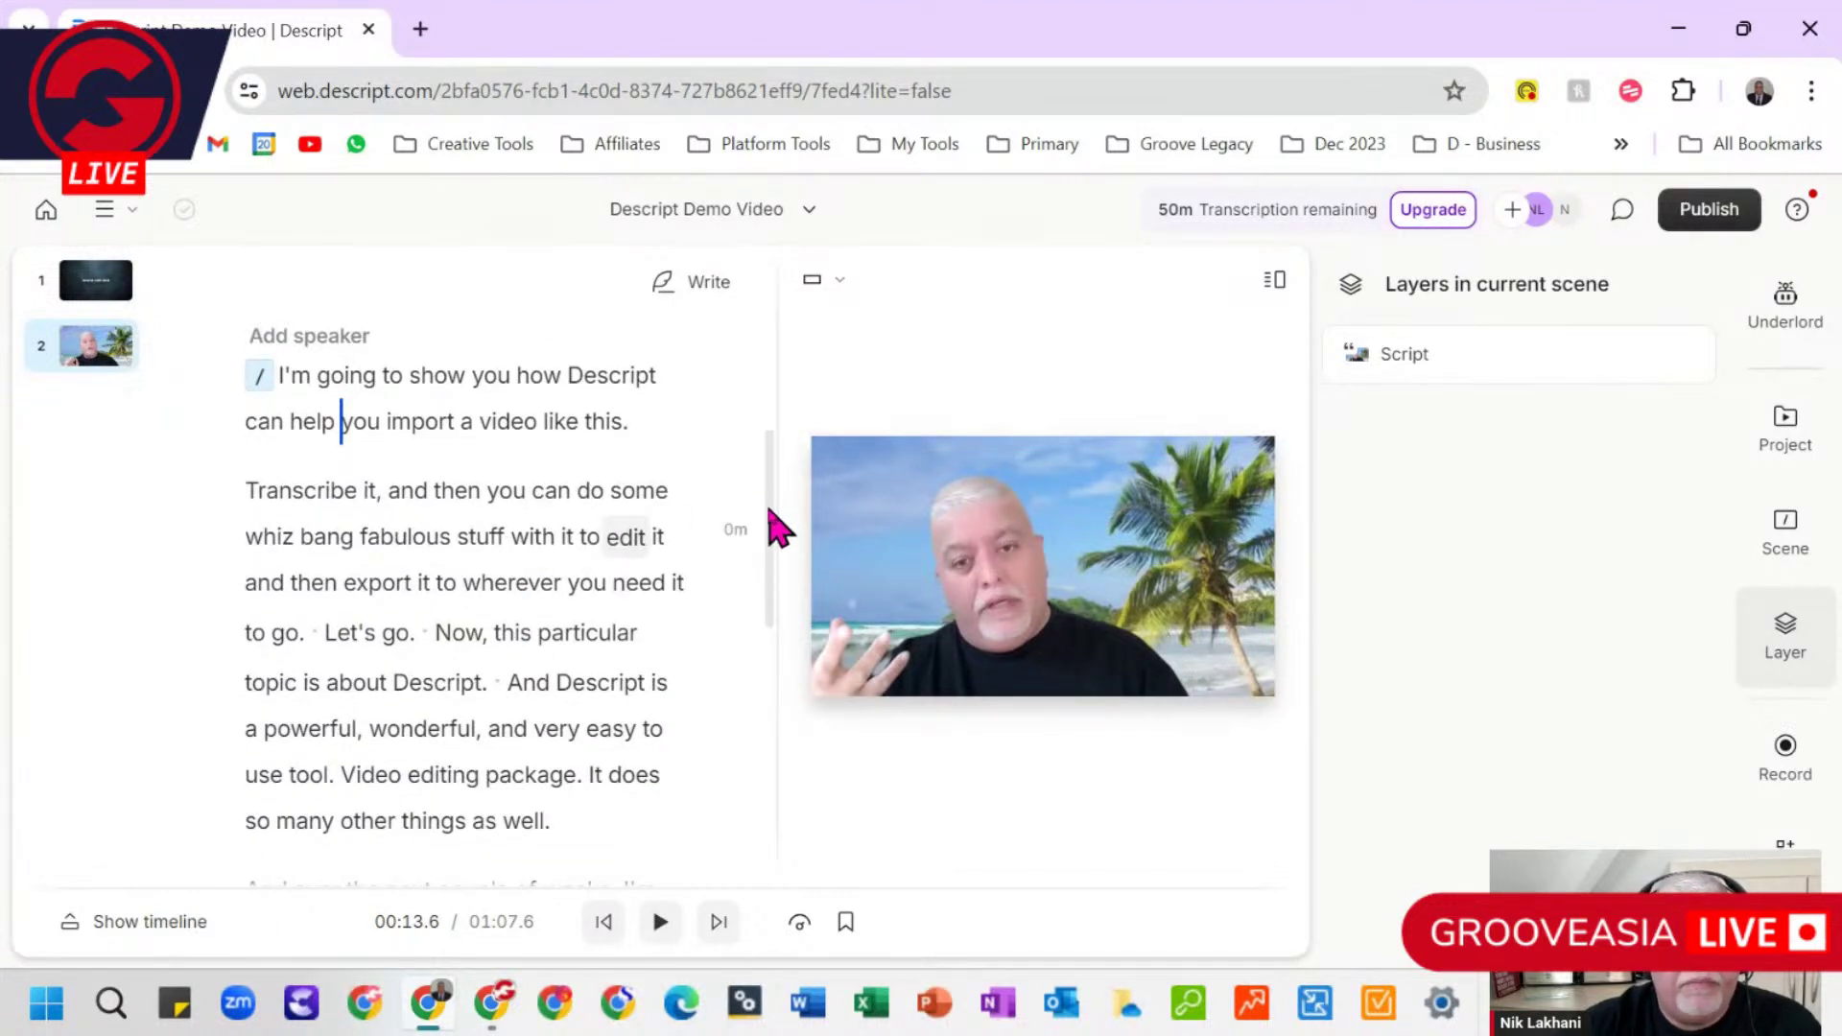
{"action": "scroll", "coordinate": [511, 495], "scroll_direction": "down", "scroll_amount": 5}
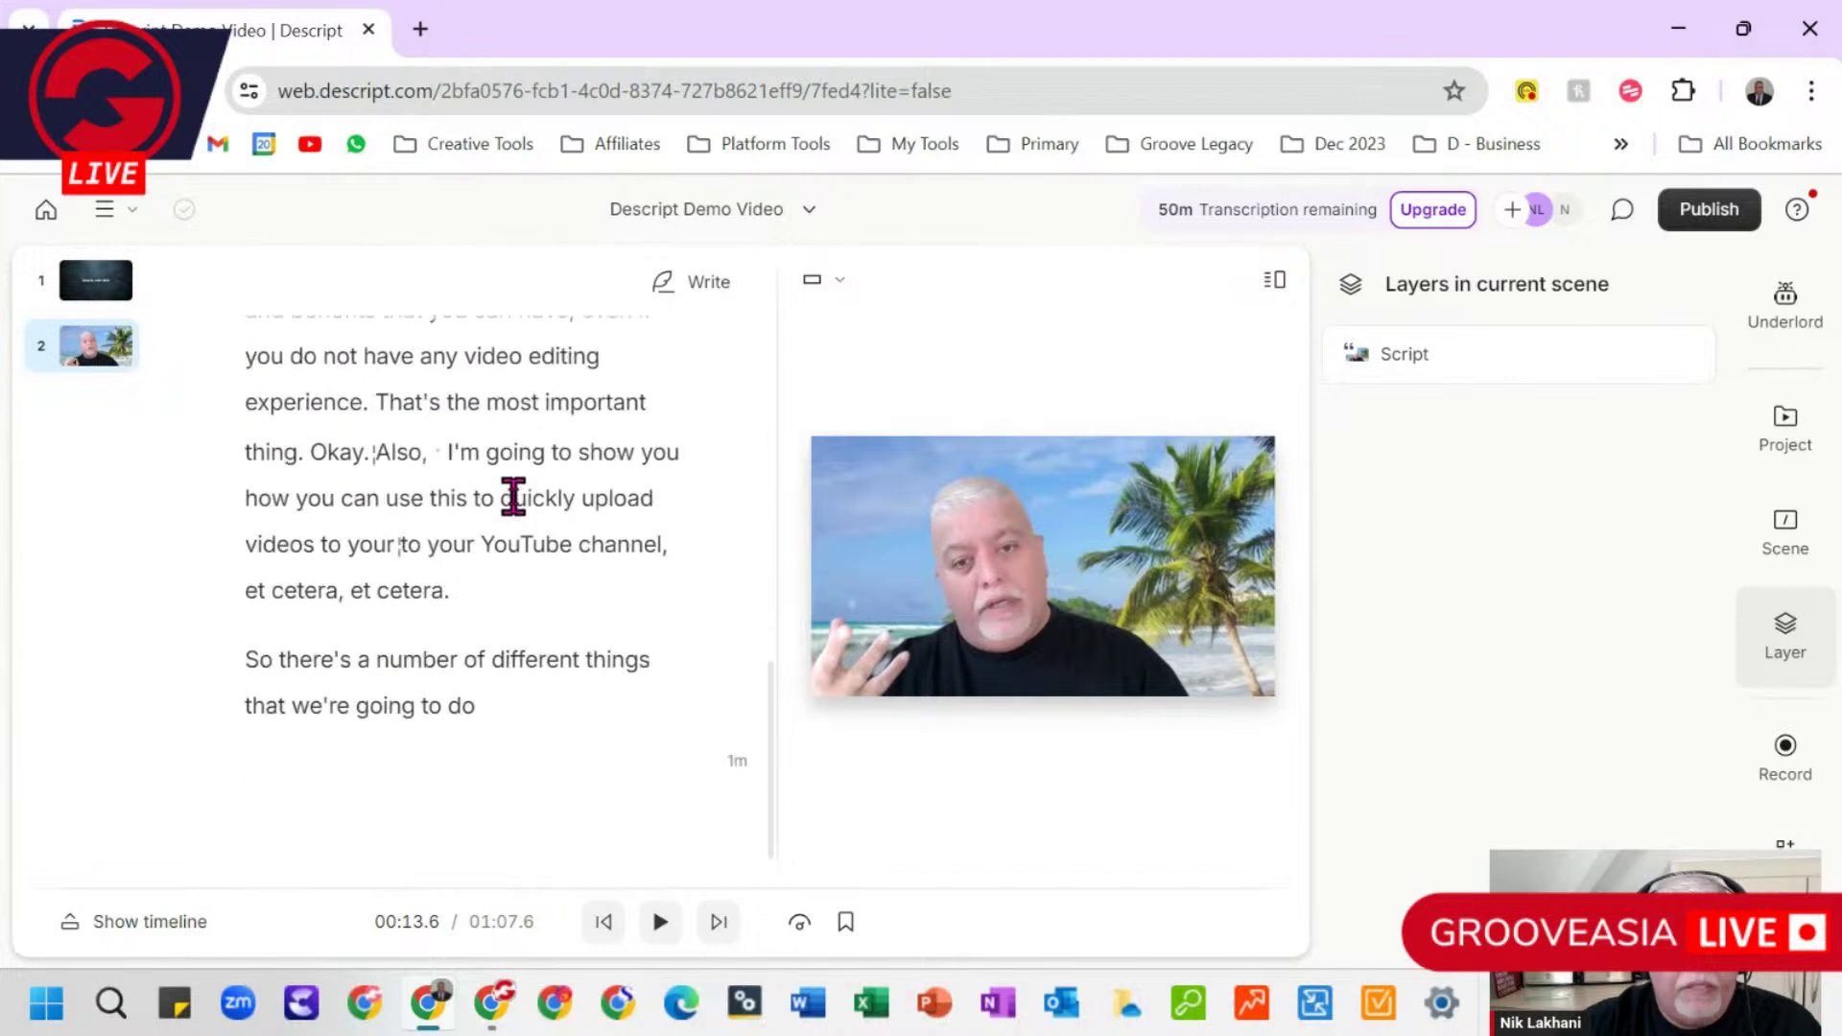
{"action": "scroll", "coordinate": [513, 496], "scroll_direction": "up", "scroll_amount": 3}
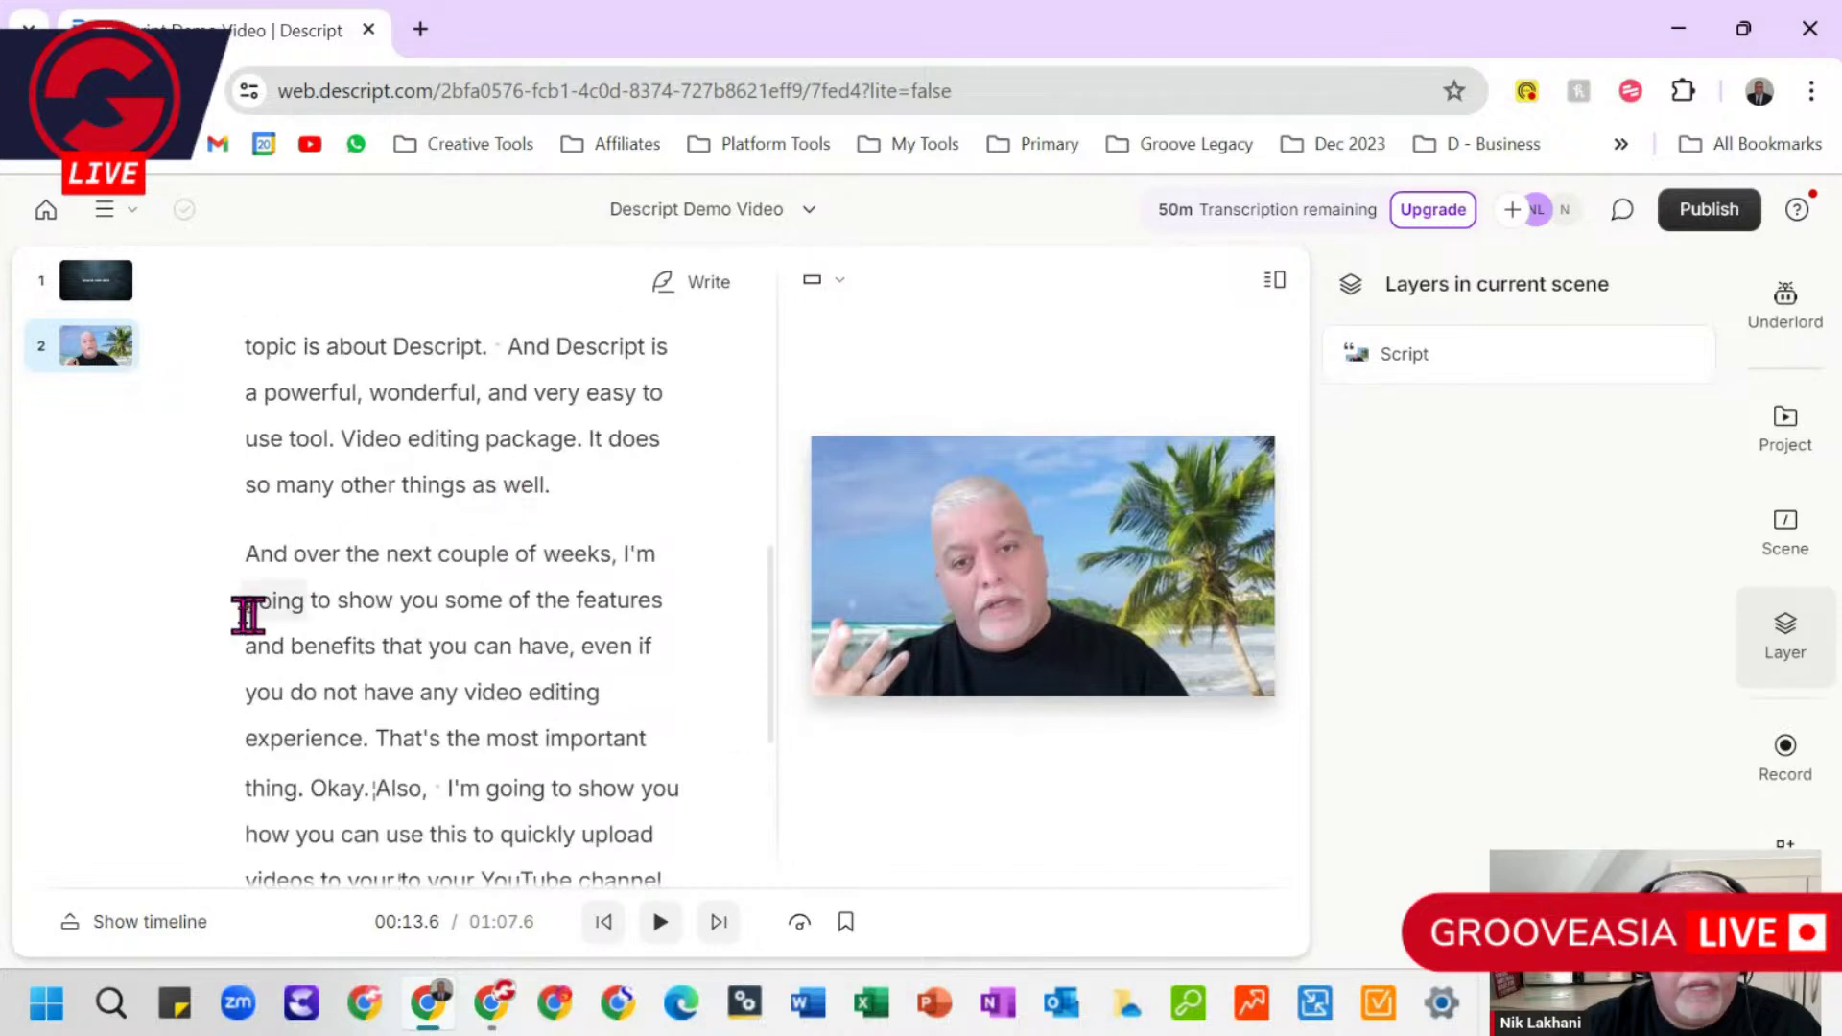
{"action": "left_click", "coordinate": [248, 557]}
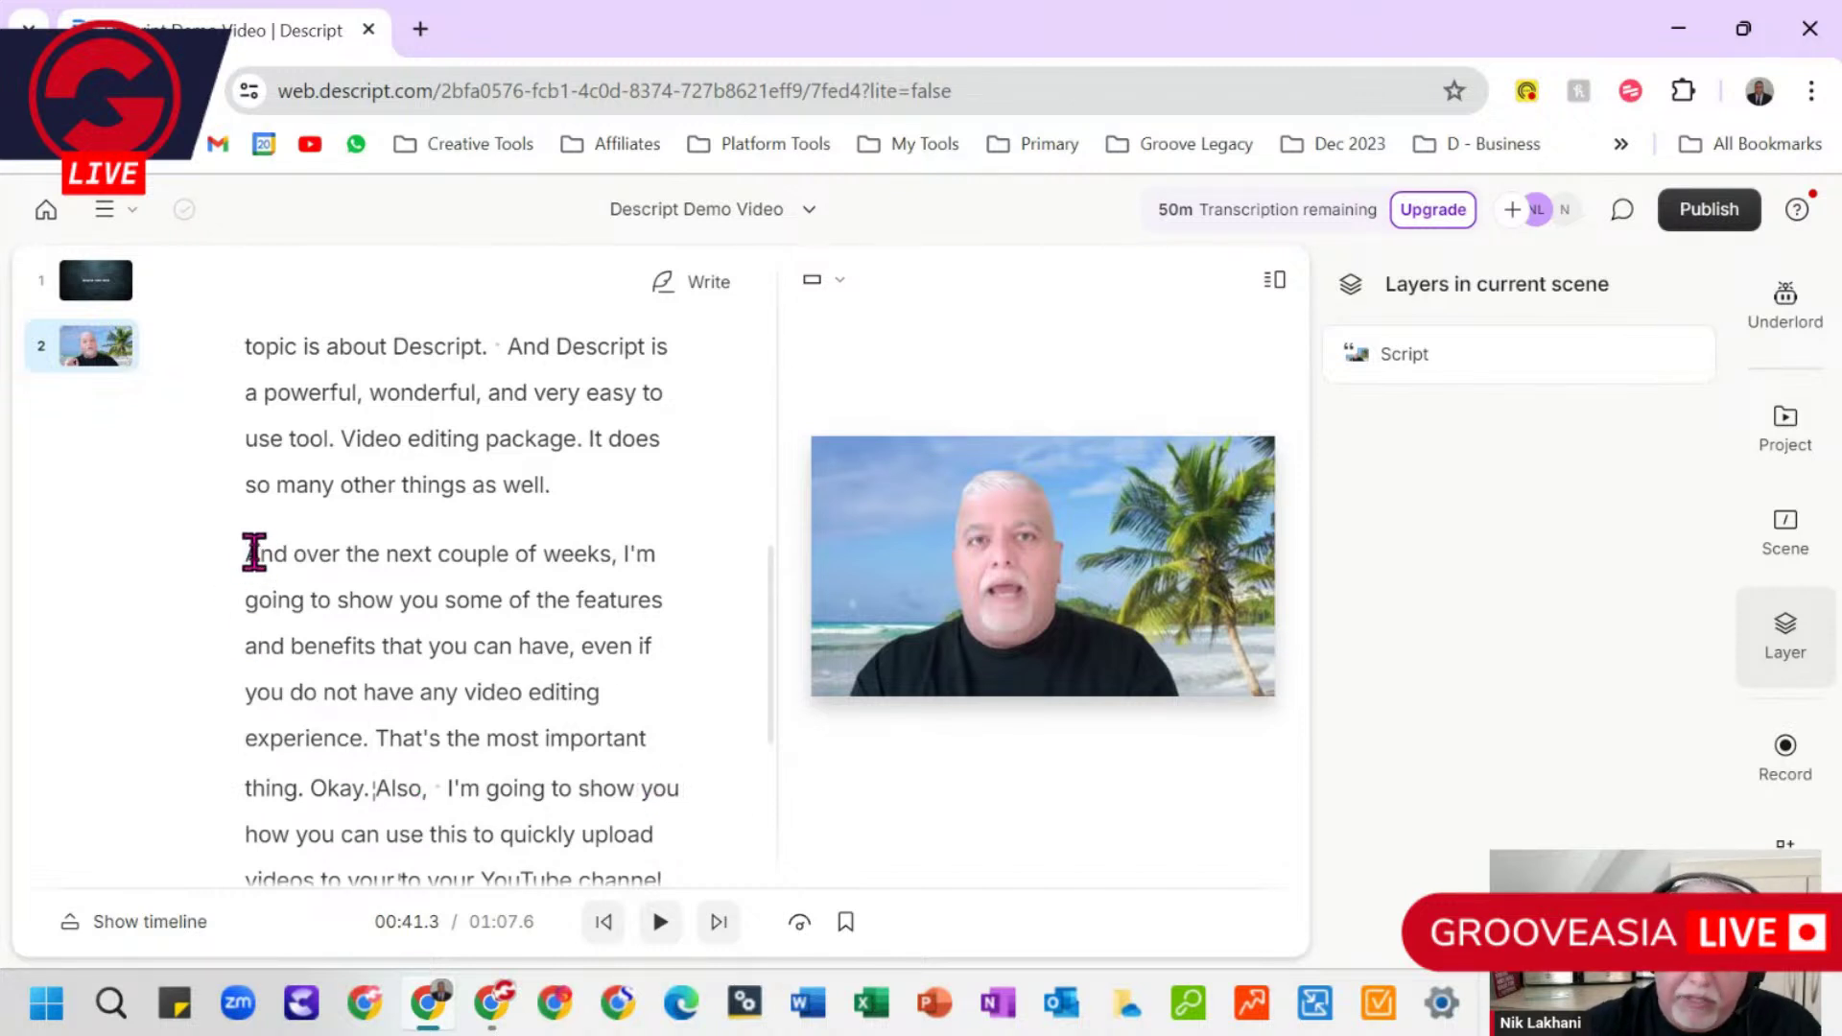
{"action": "type", "text": "/"}
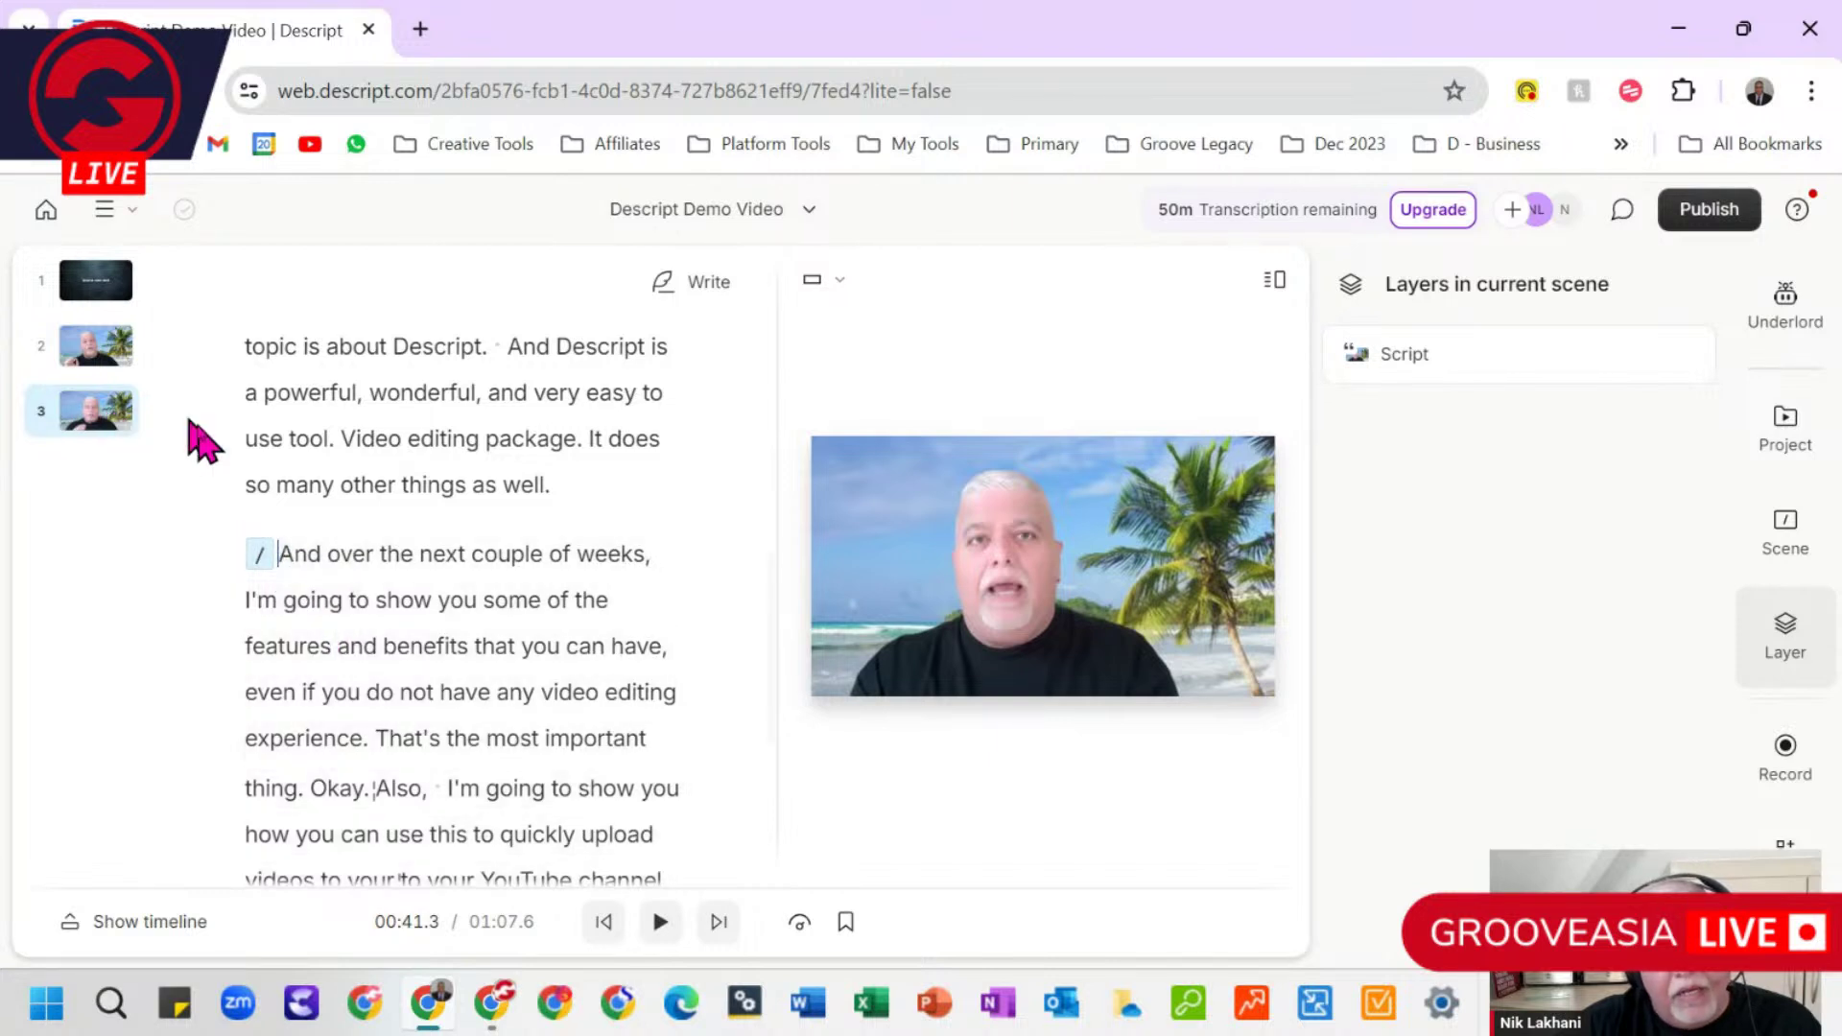
Step: Move the third scene ahead of the second one and select the scene that follows the opening title
{"action": "left_click_drag", "start_coordinate": [111, 437], "coordinate": [113, 360]}
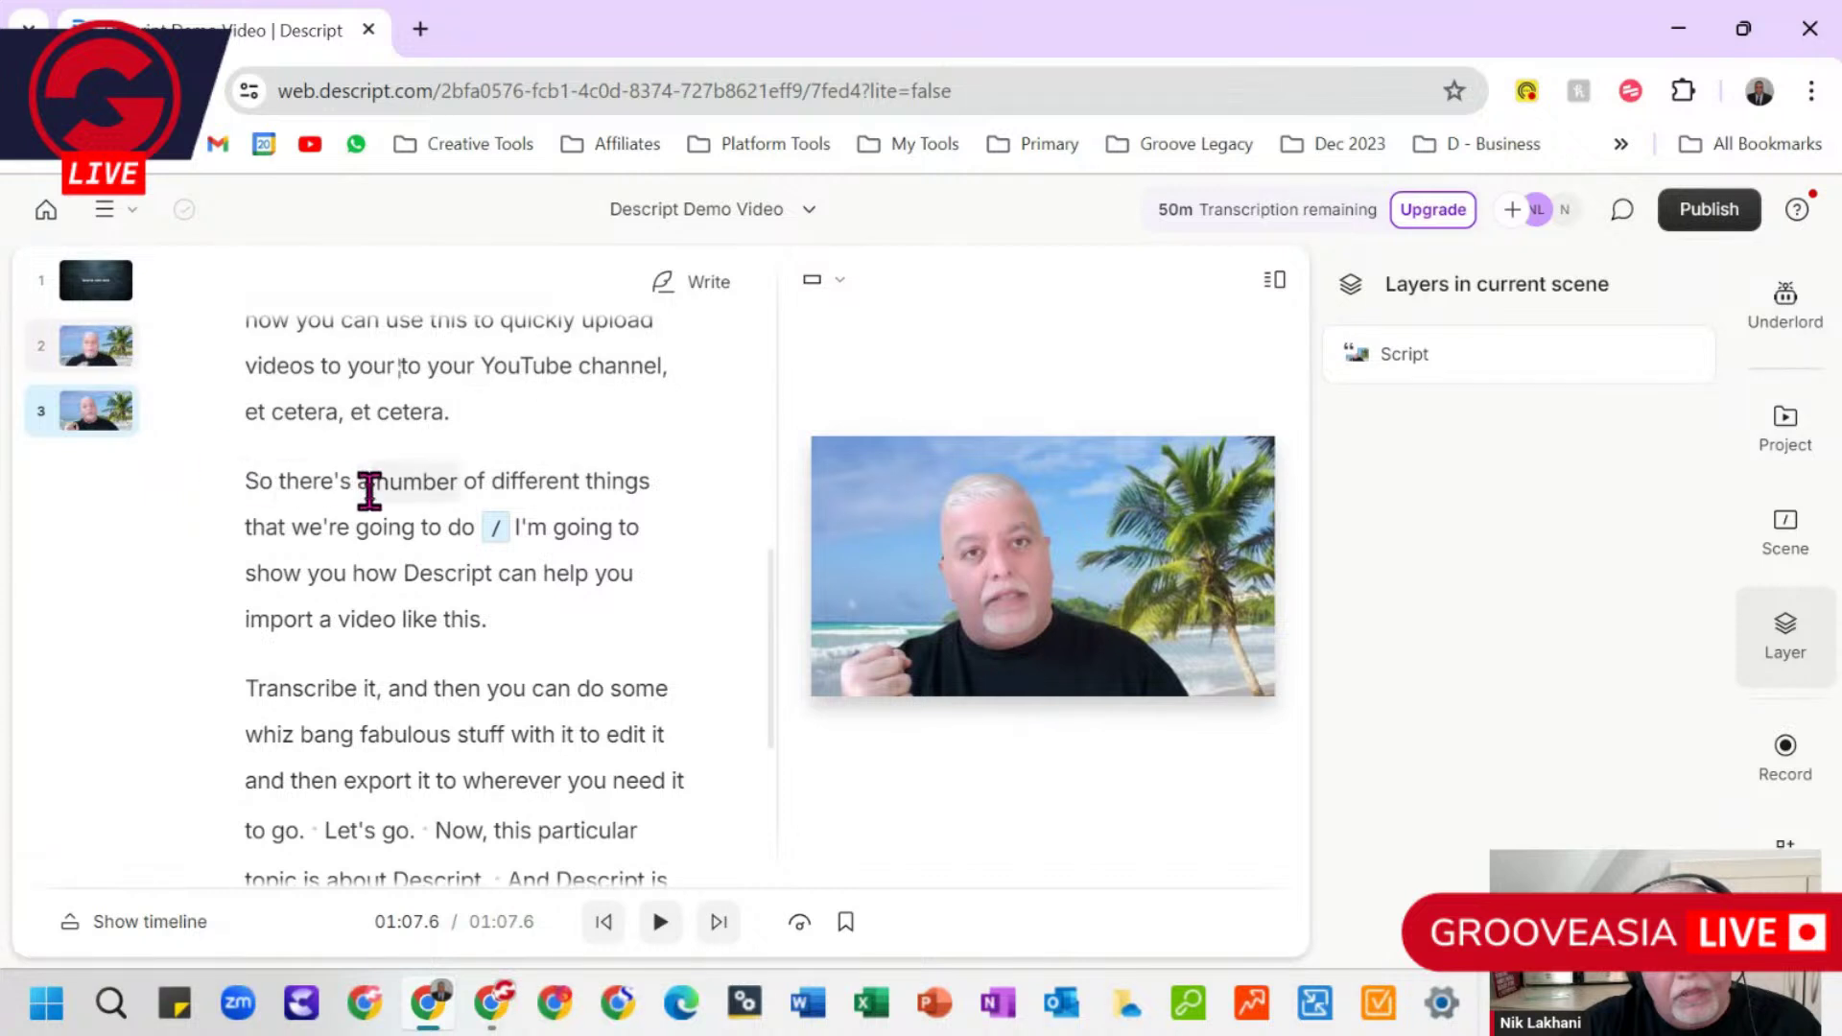
{"action": "left_click", "coordinate": [100, 357]}
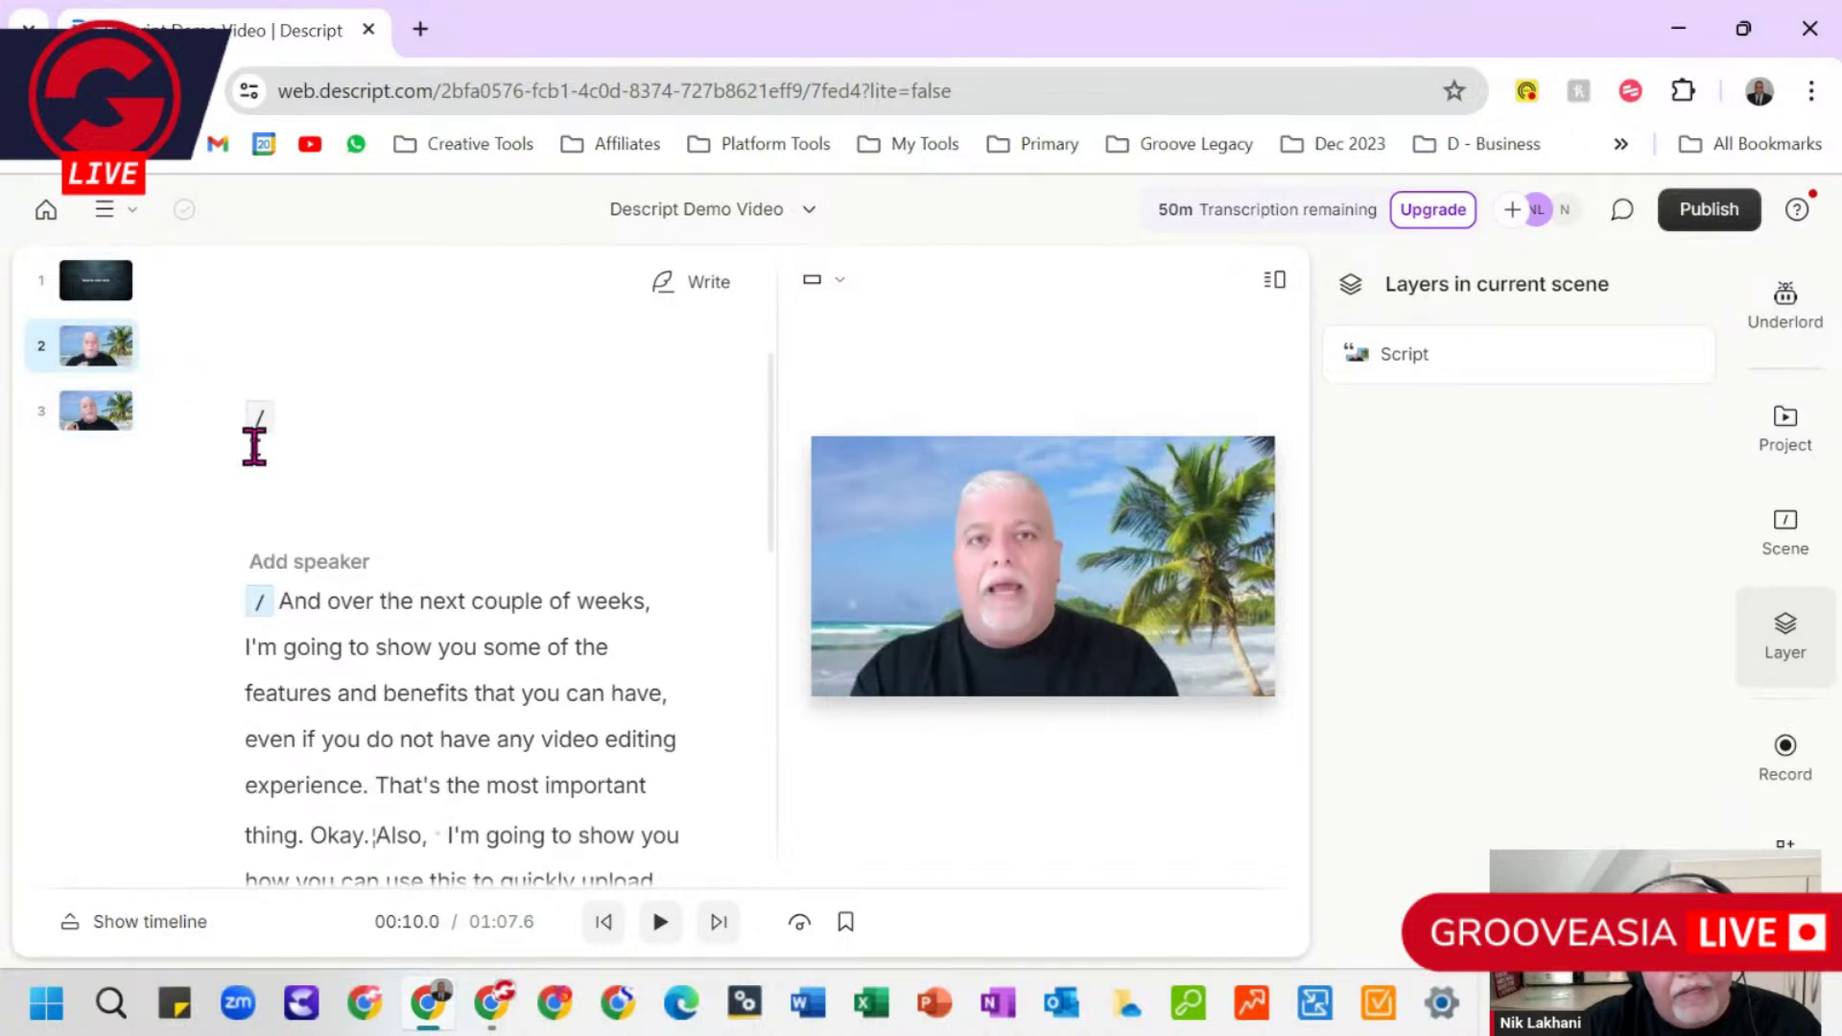
Step: Play the video from the opening title scene into the second scene to check the new scene order, and close the layers view
{"action": "left_click", "coordinate": [100, 298]}
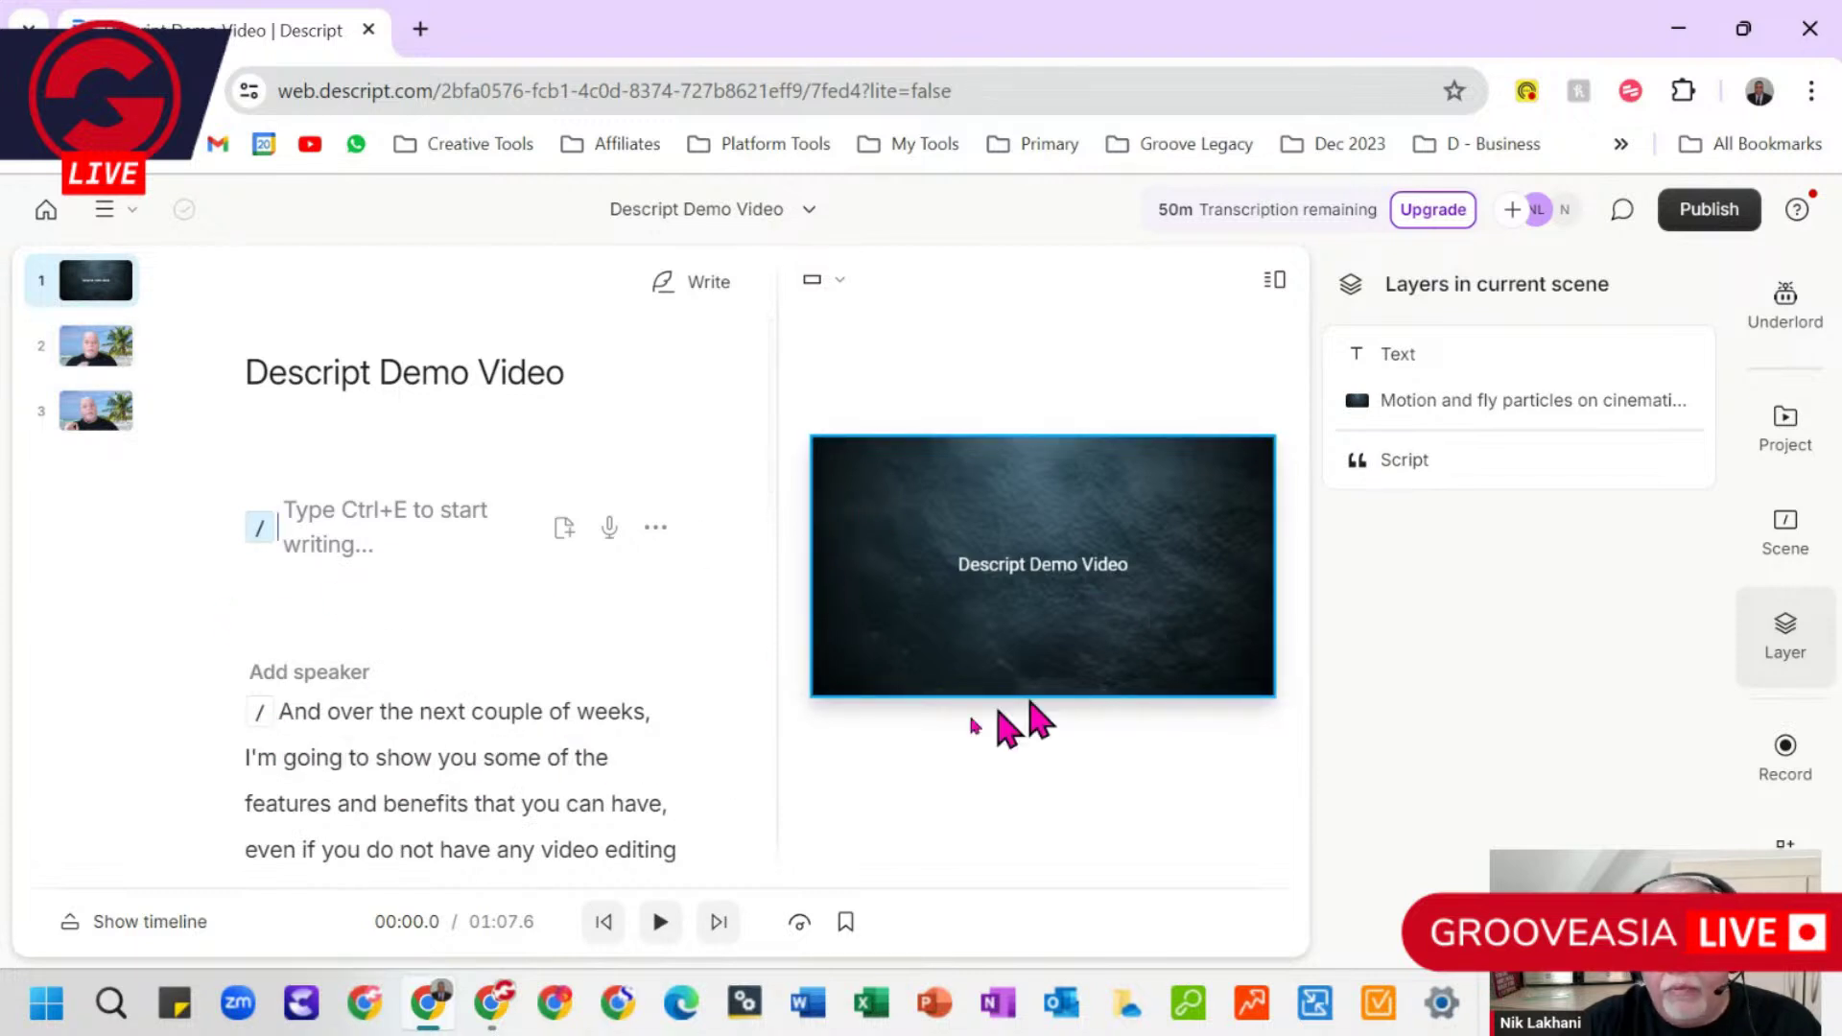
{"action": "left_click", "coordinate": [662, 922]}
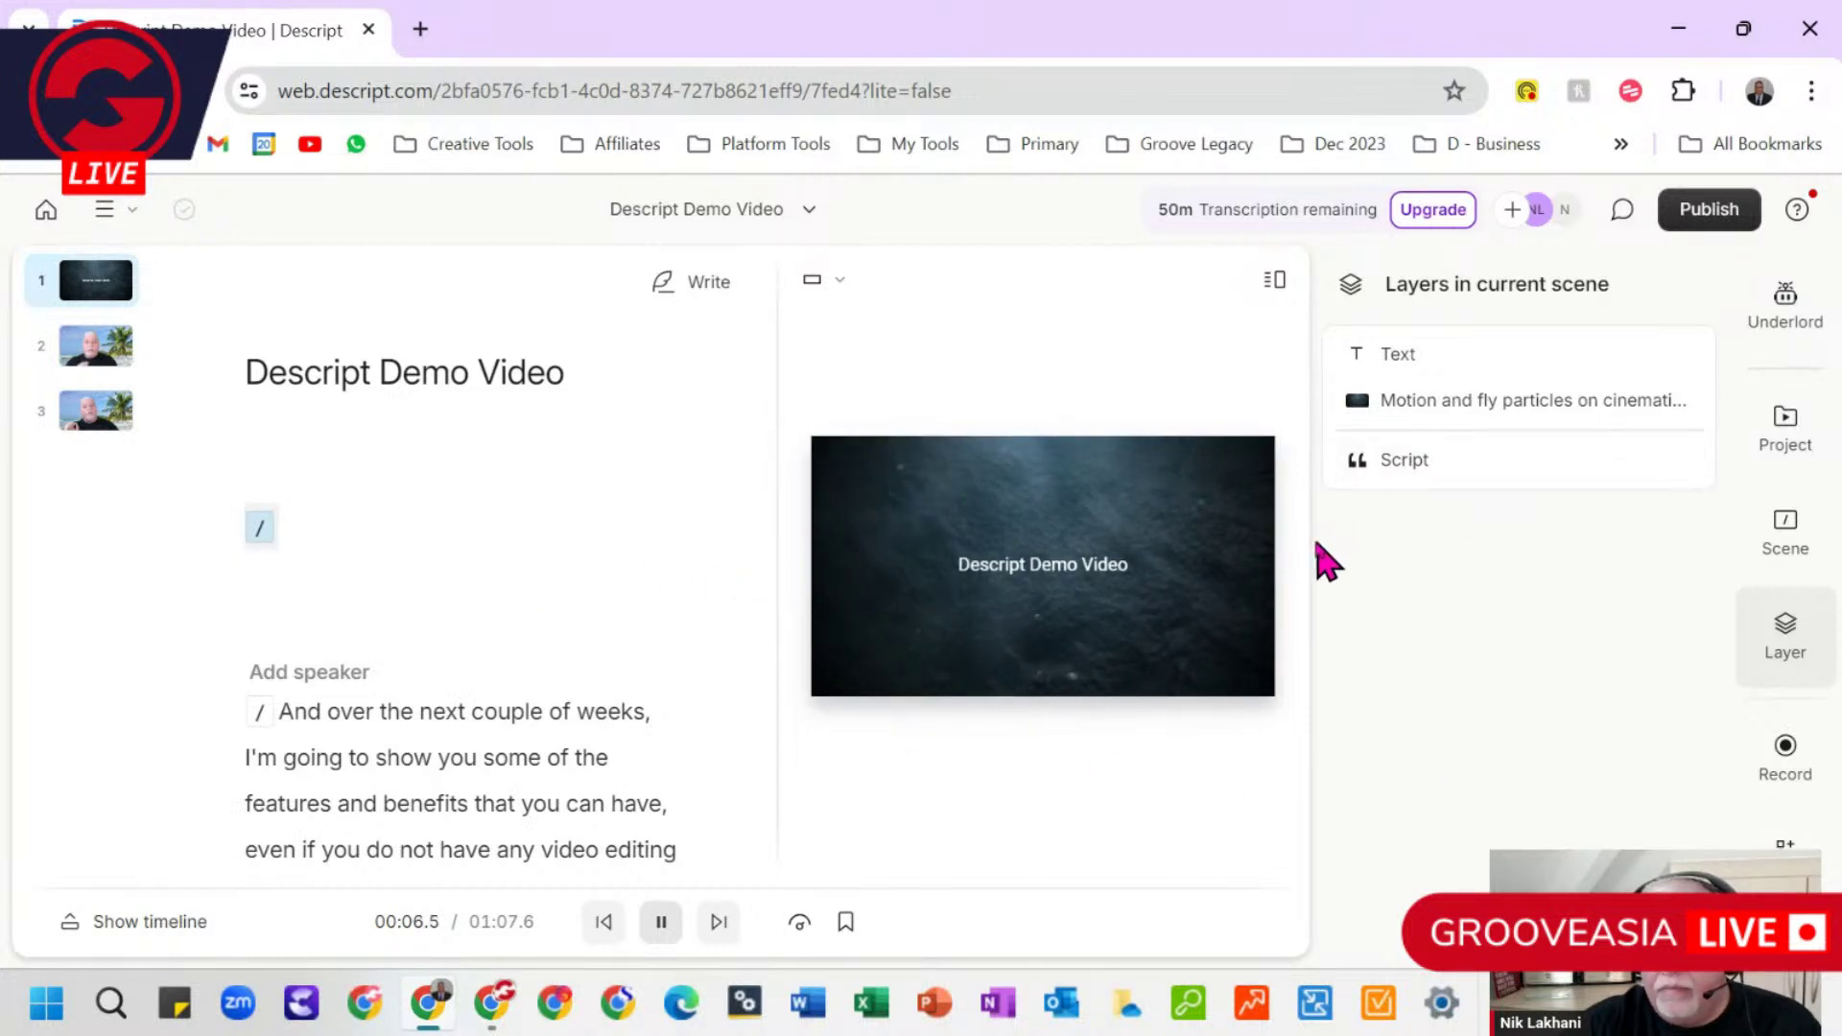
{"action": "left_click", "coordinate": [1783, 299]}
{"action": "left_click", "coordinate": [1787, 299]}
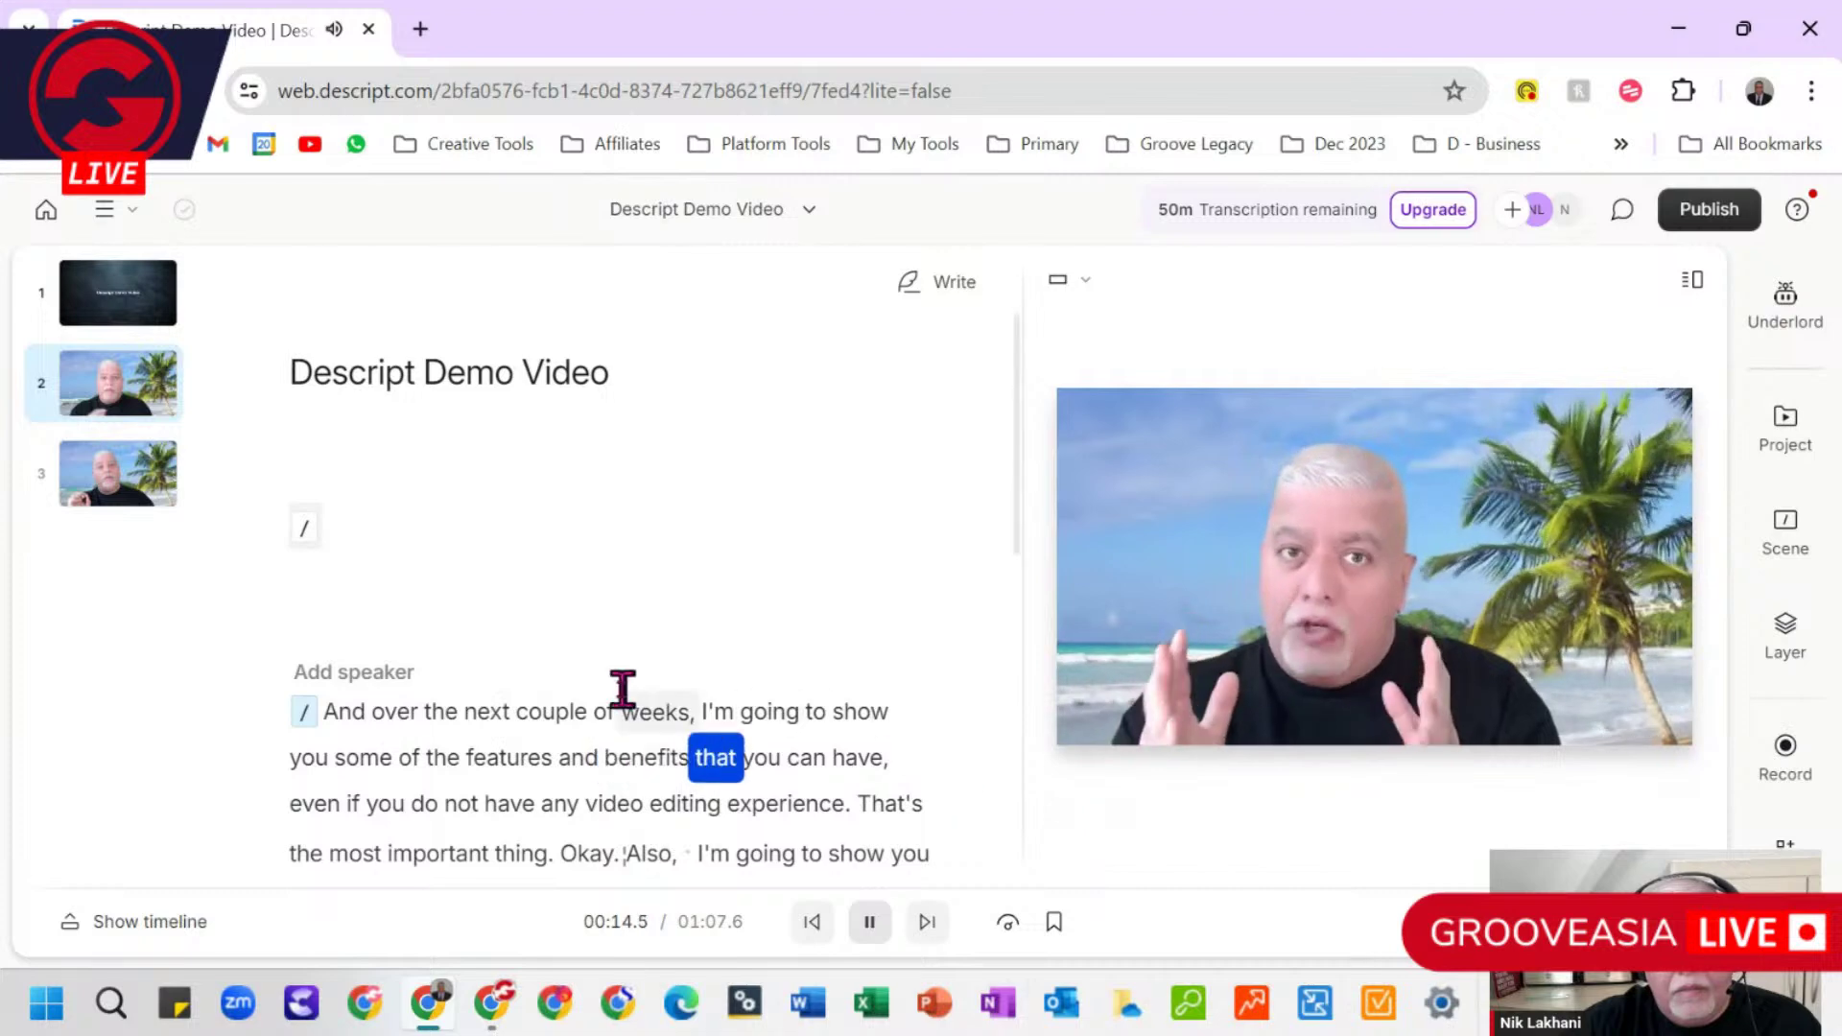
{"action": "scroll", "coordinate": [617, 689], "scroll_direction": "down", "scroll_amount": 3}
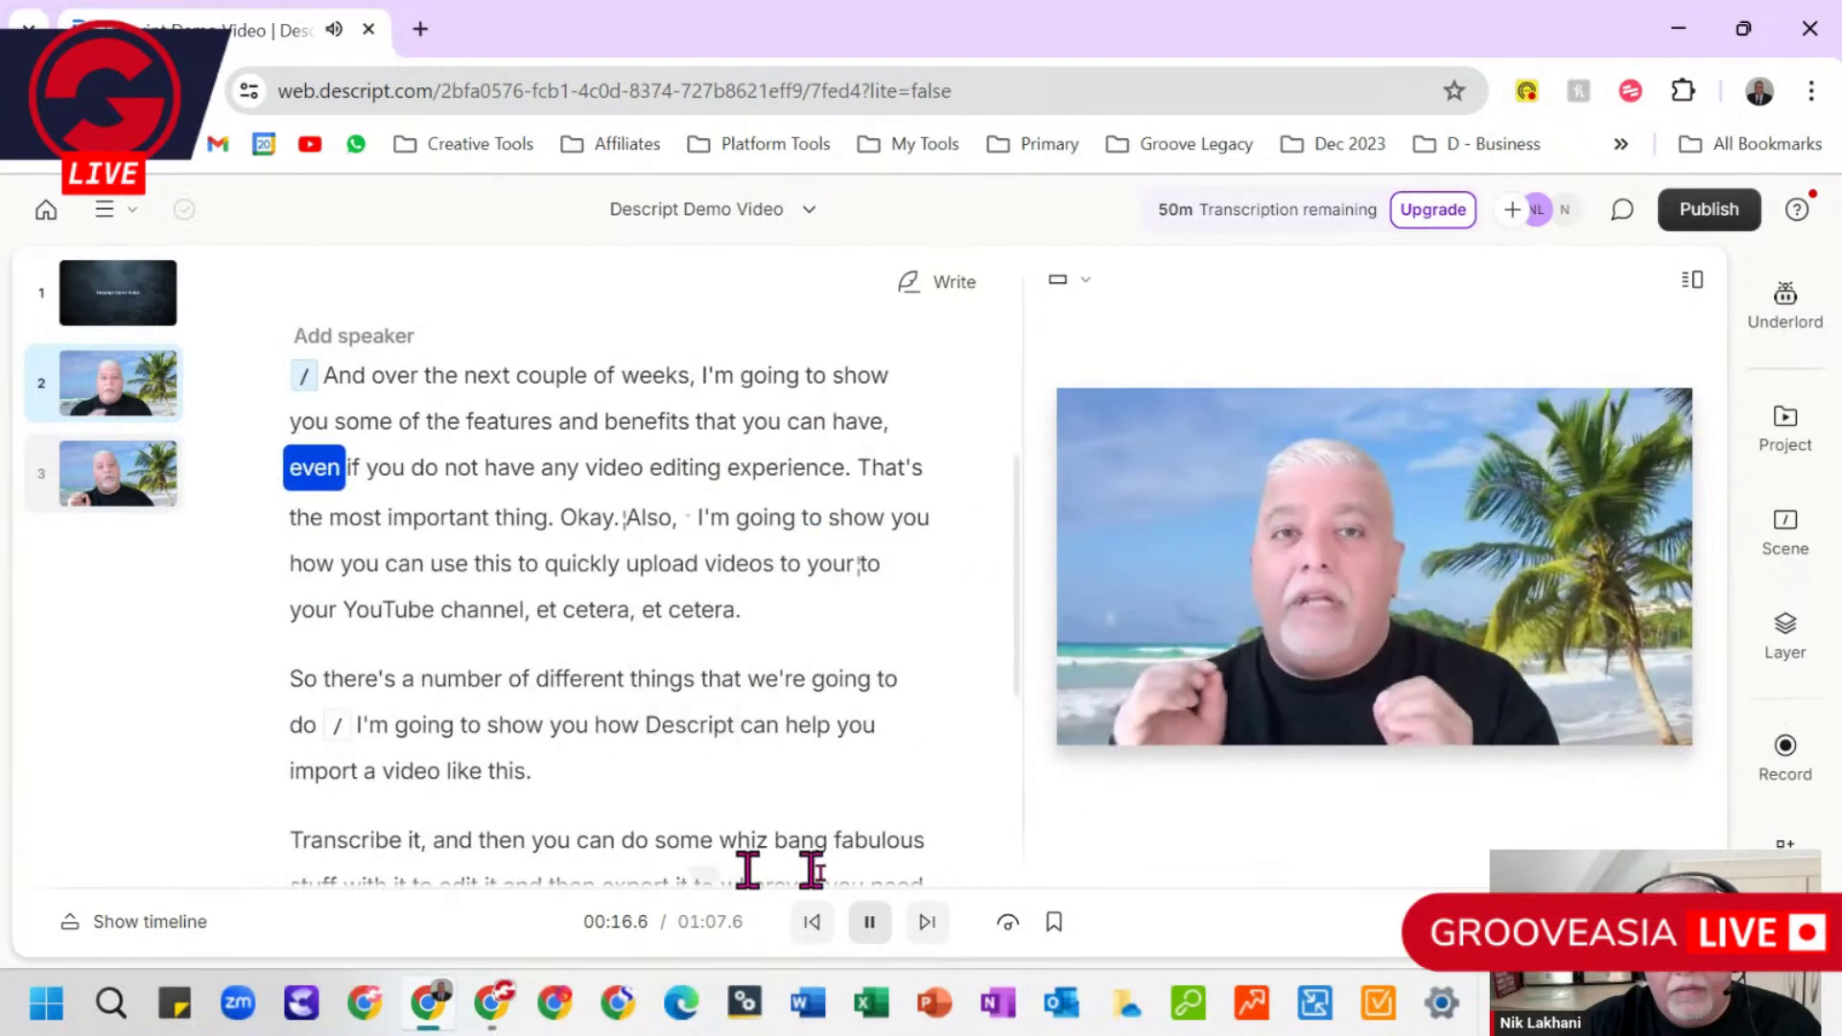